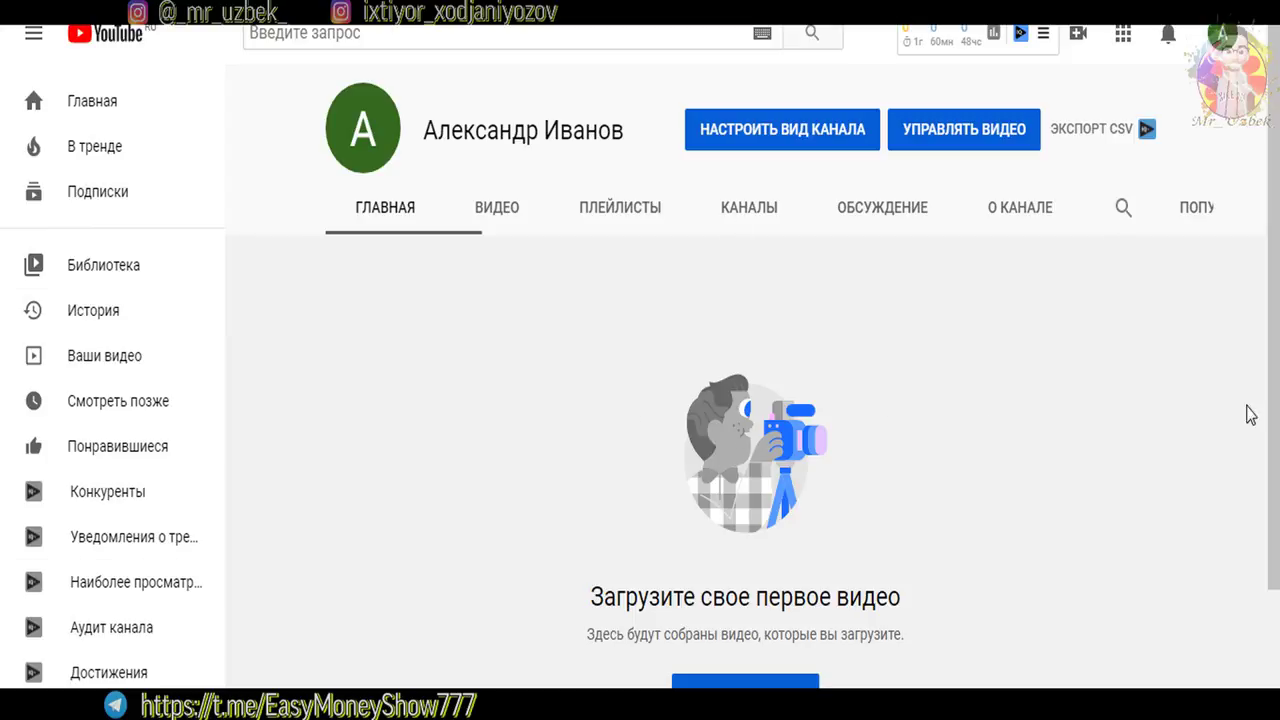
View the channel home page, which shows no videos uploaded yet
drag(1272, 370, 1272, 378)
Open the channel customization page, then the Settings window showing доллар США (USD) as default currency
click(780, 143)
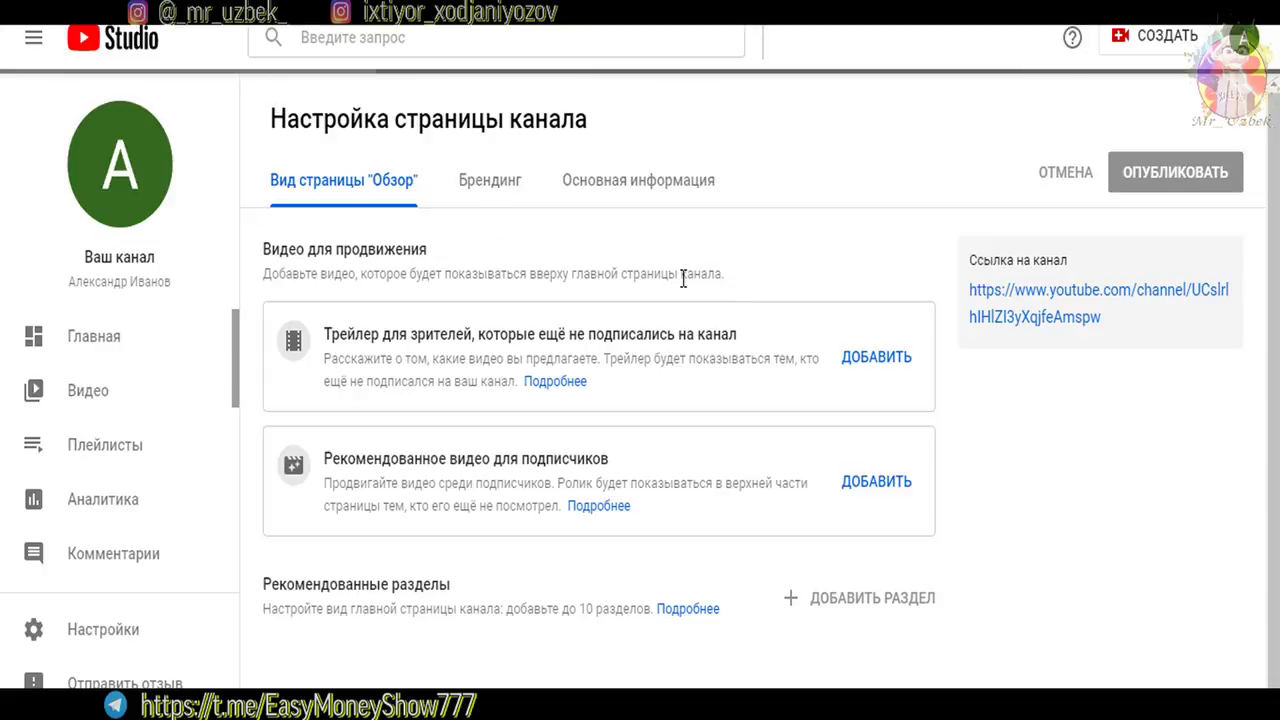
drag(311, 120, 657, 131)
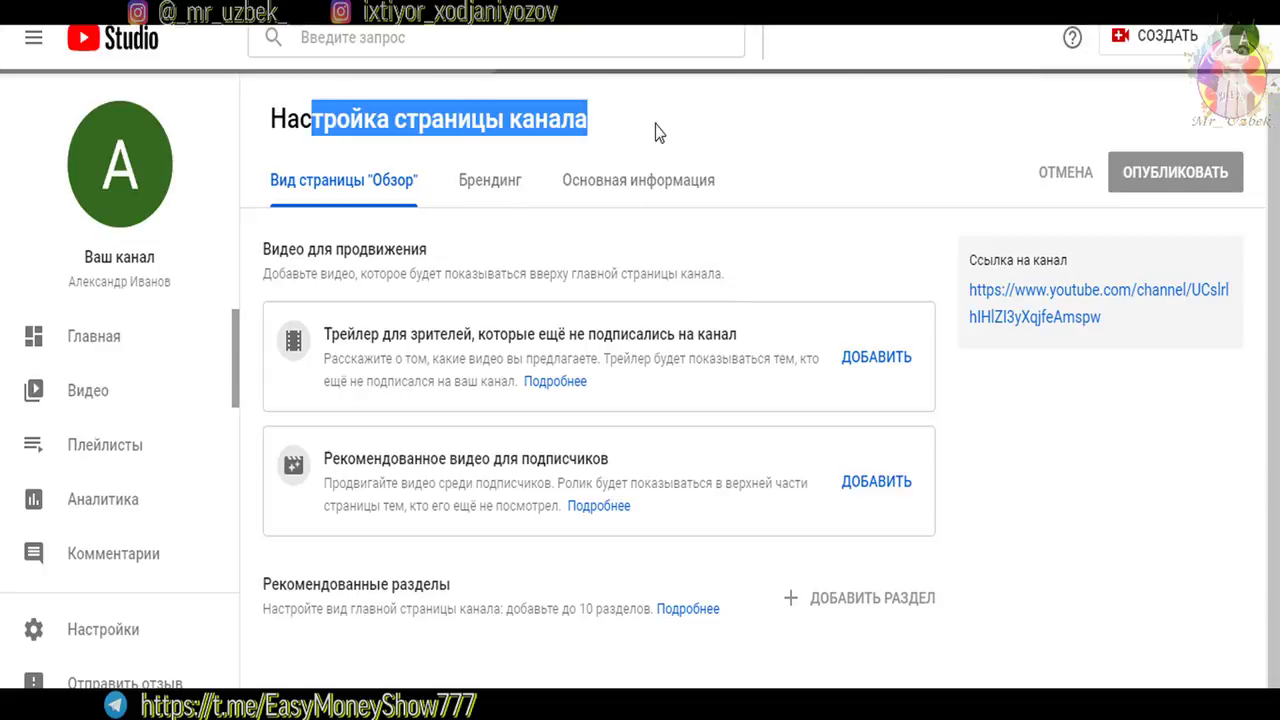
click(816, 148)
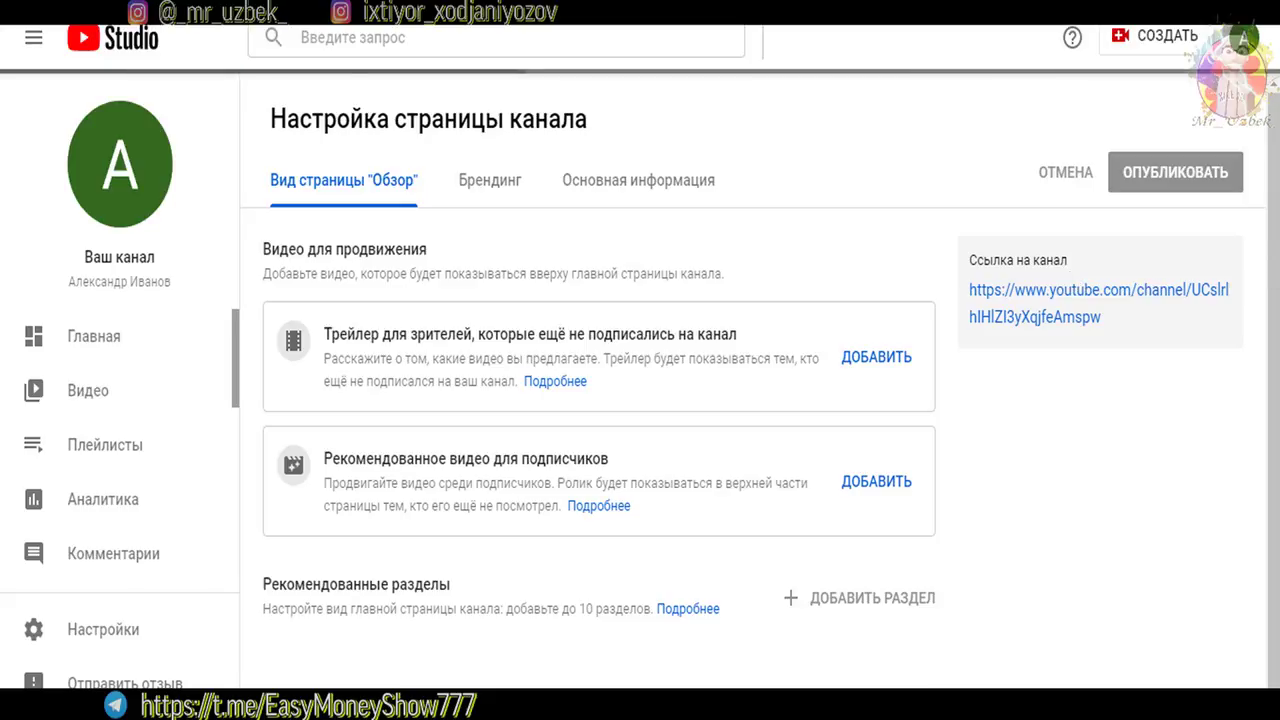
scroll(600, 420, down, 2)
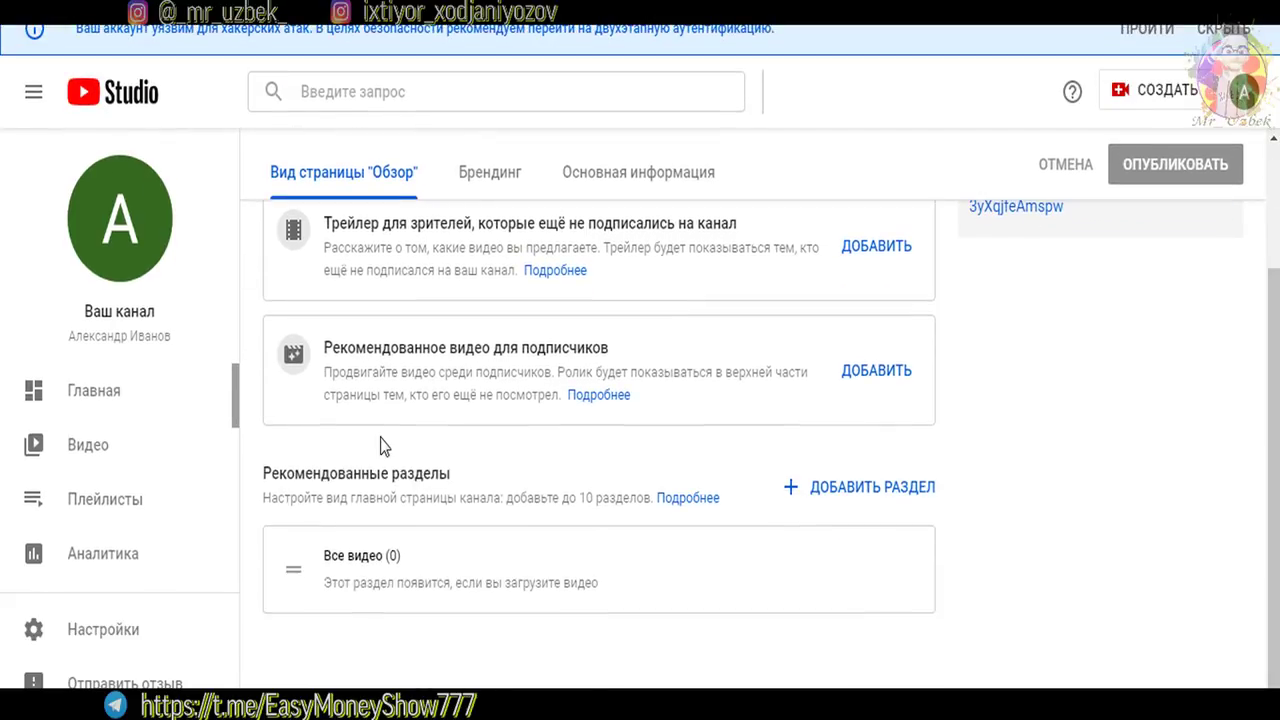
click(101, 632)
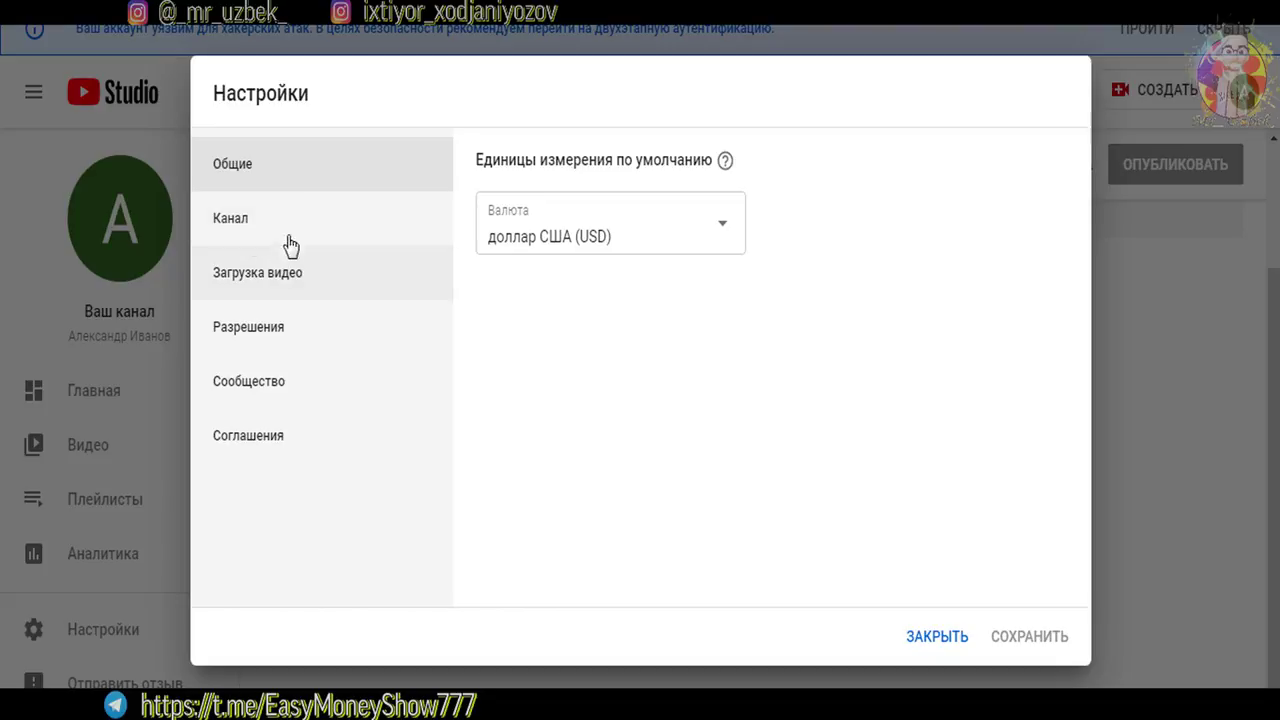
Show the Channel settings' Доступность функций page with its phone-verification section
click(209, 228)
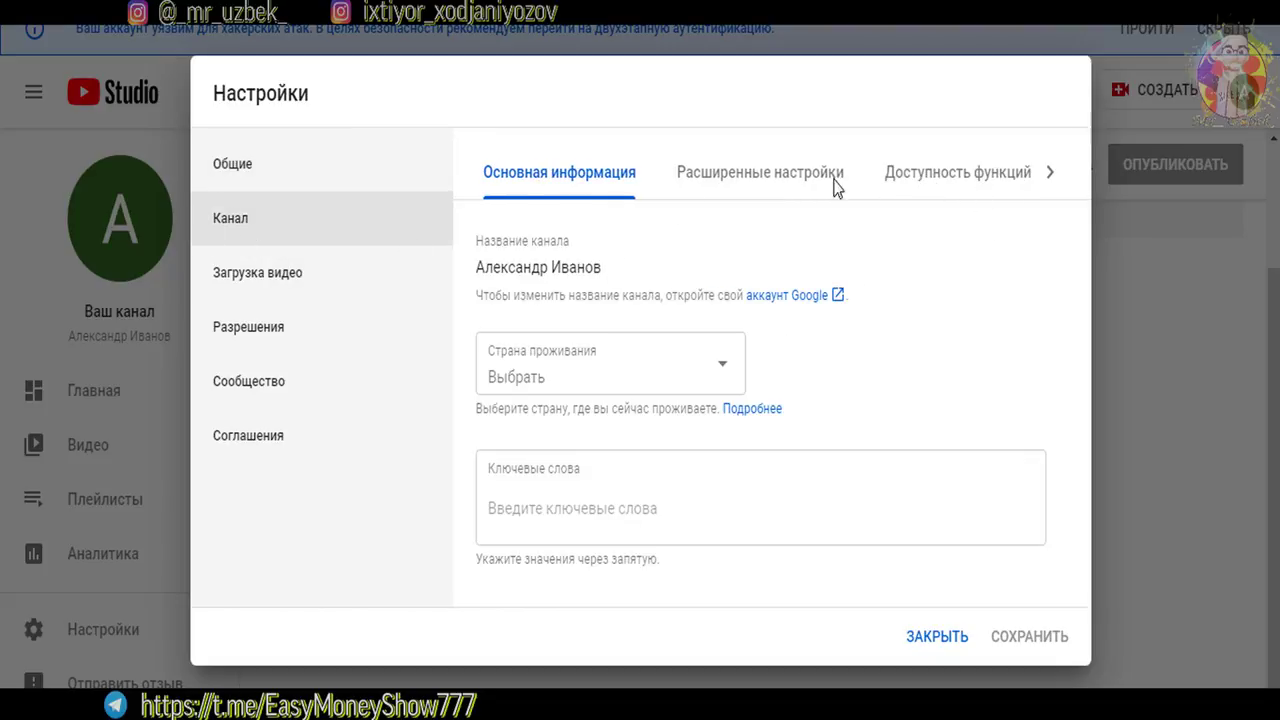
click(972, 190)
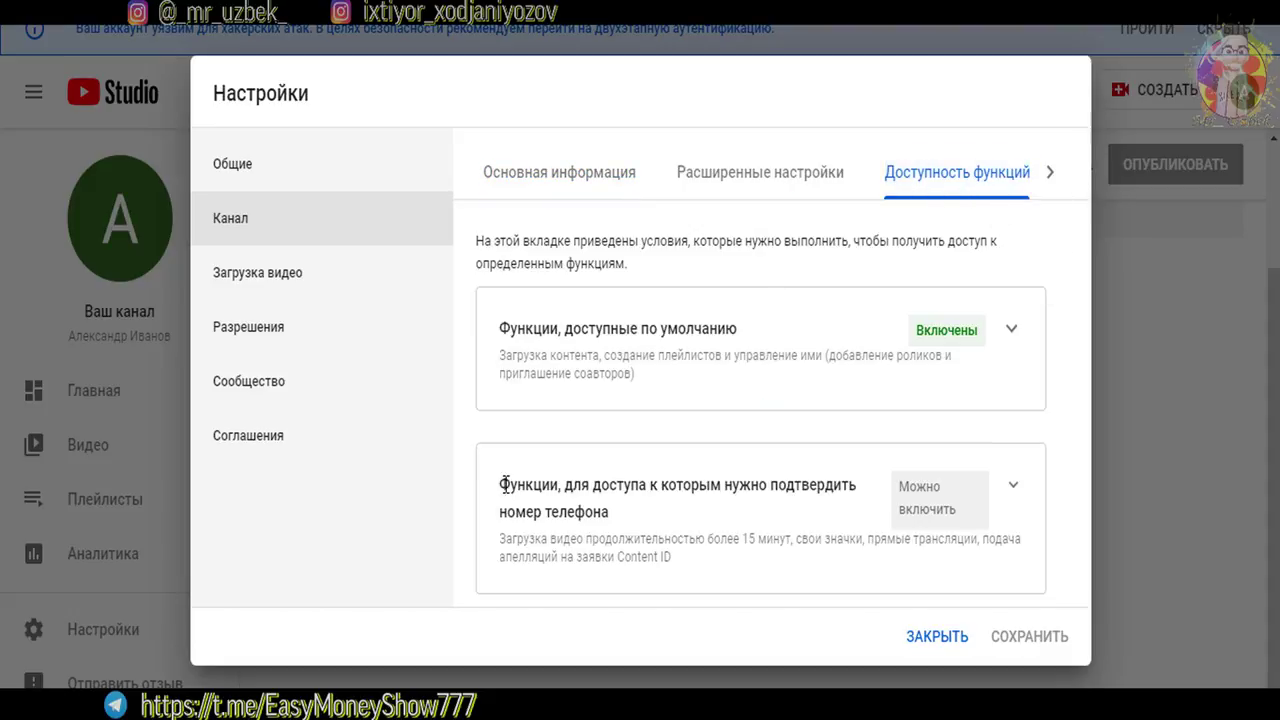
drag(543, 484, 710, 486)
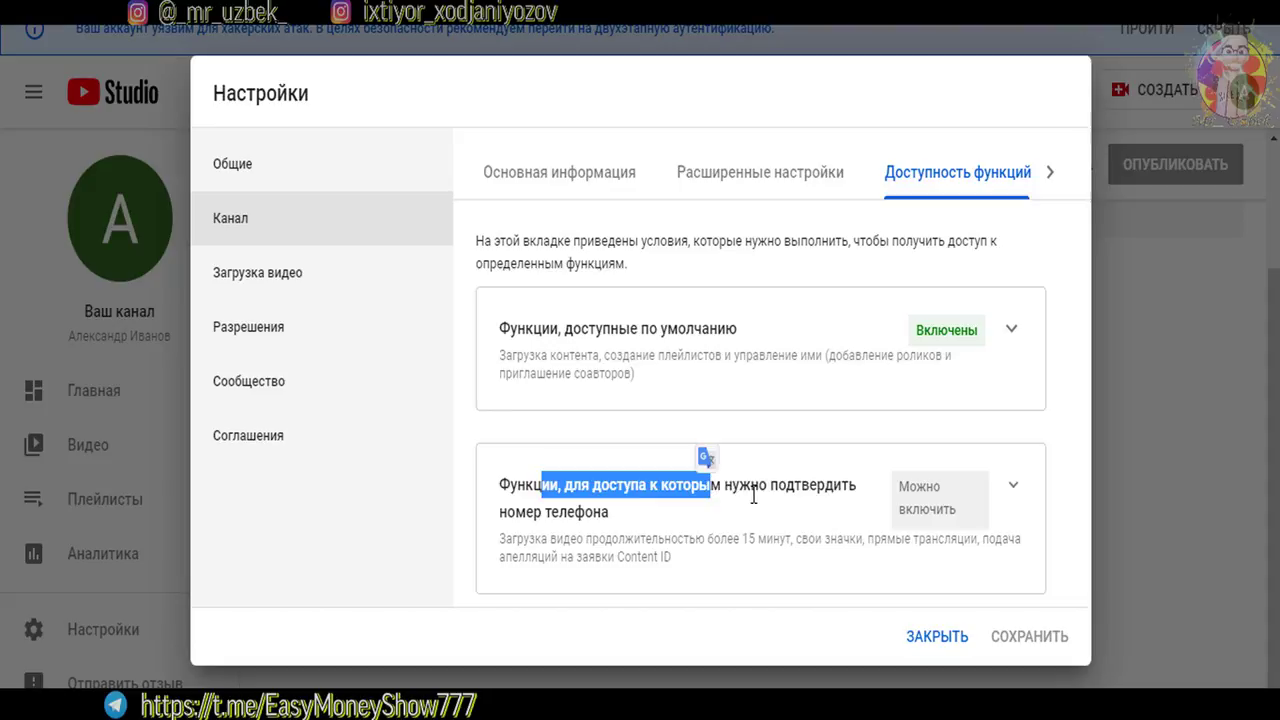
drag(532, 512, 636, 528)
click(742, 520)
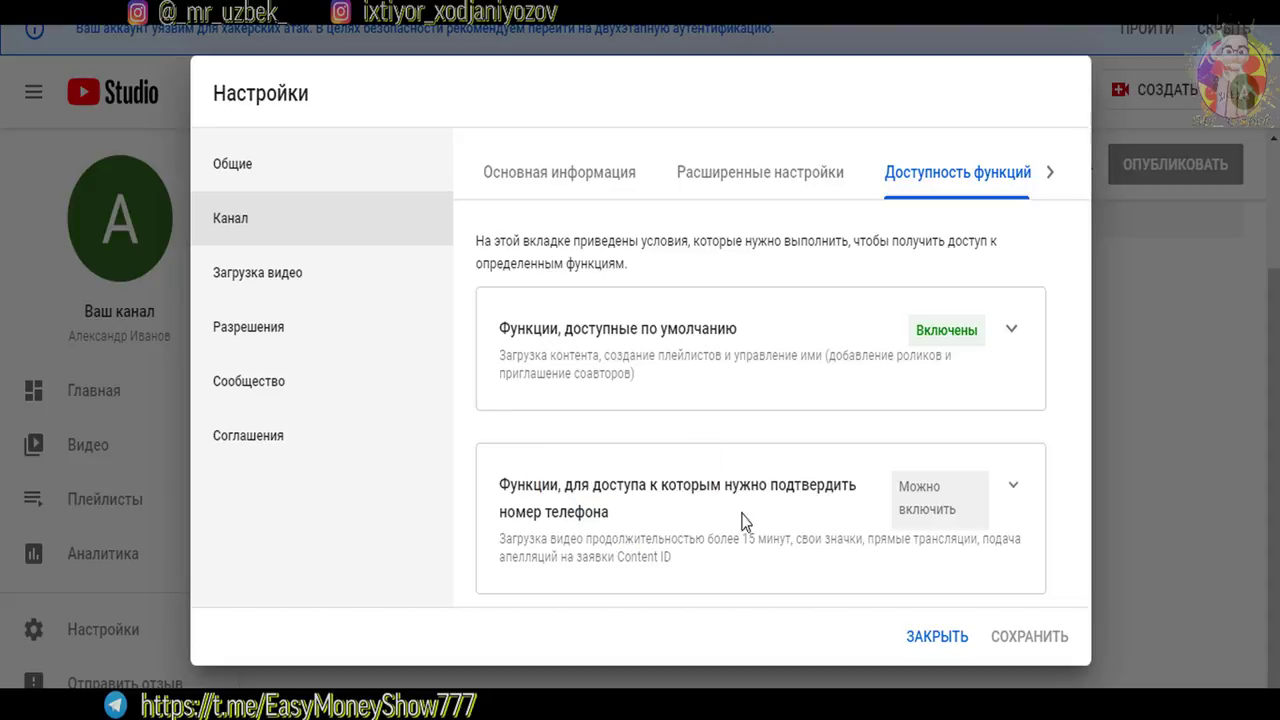
Expand the phone-verification features: videos over 15 минут, custom thumbnails, live streaming, Content ID appeals
click(1015, 505)
scroll(1073, 436, down, 3)
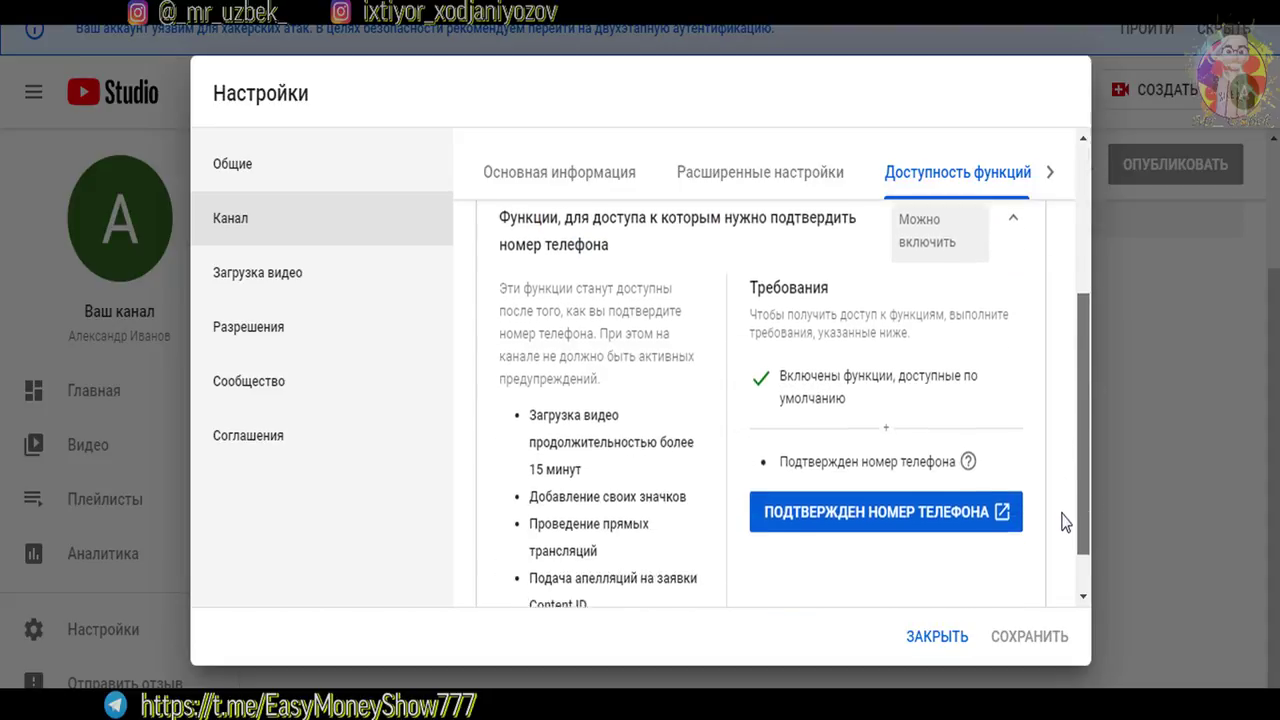
scroll(1066, 555, down, 1)
drag(530, 412, 572, 413)
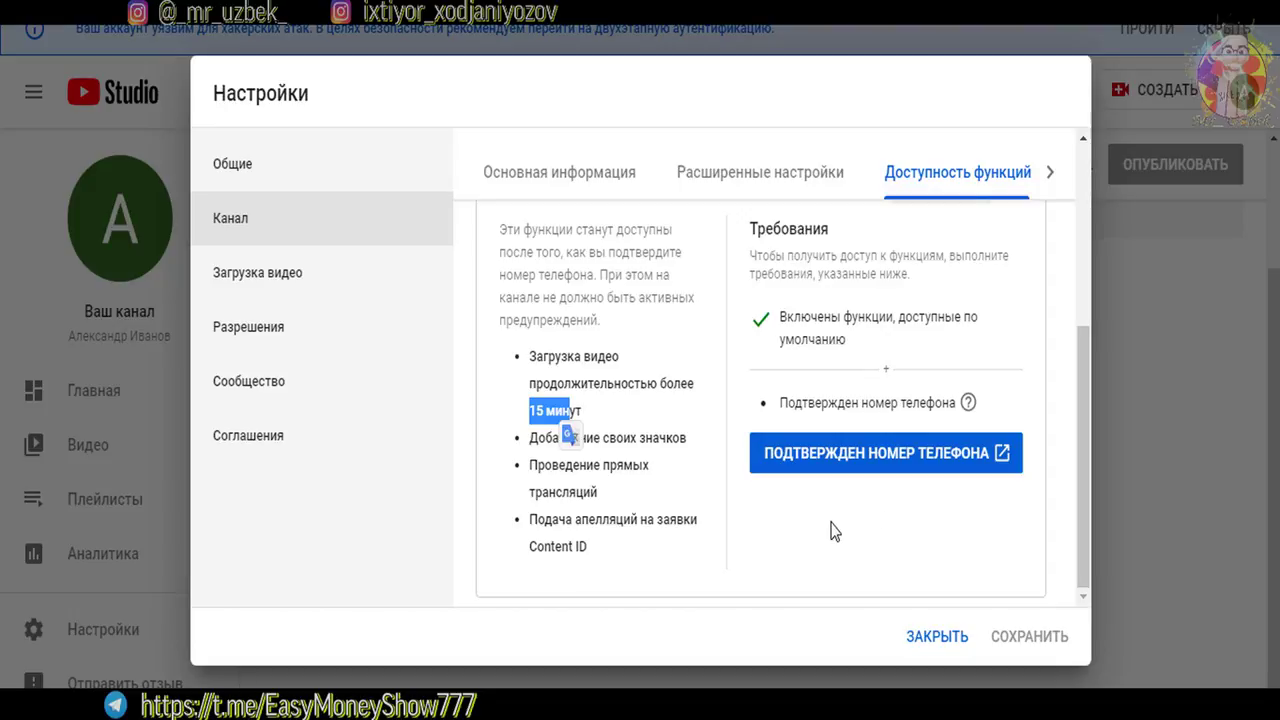
click(646, 372)
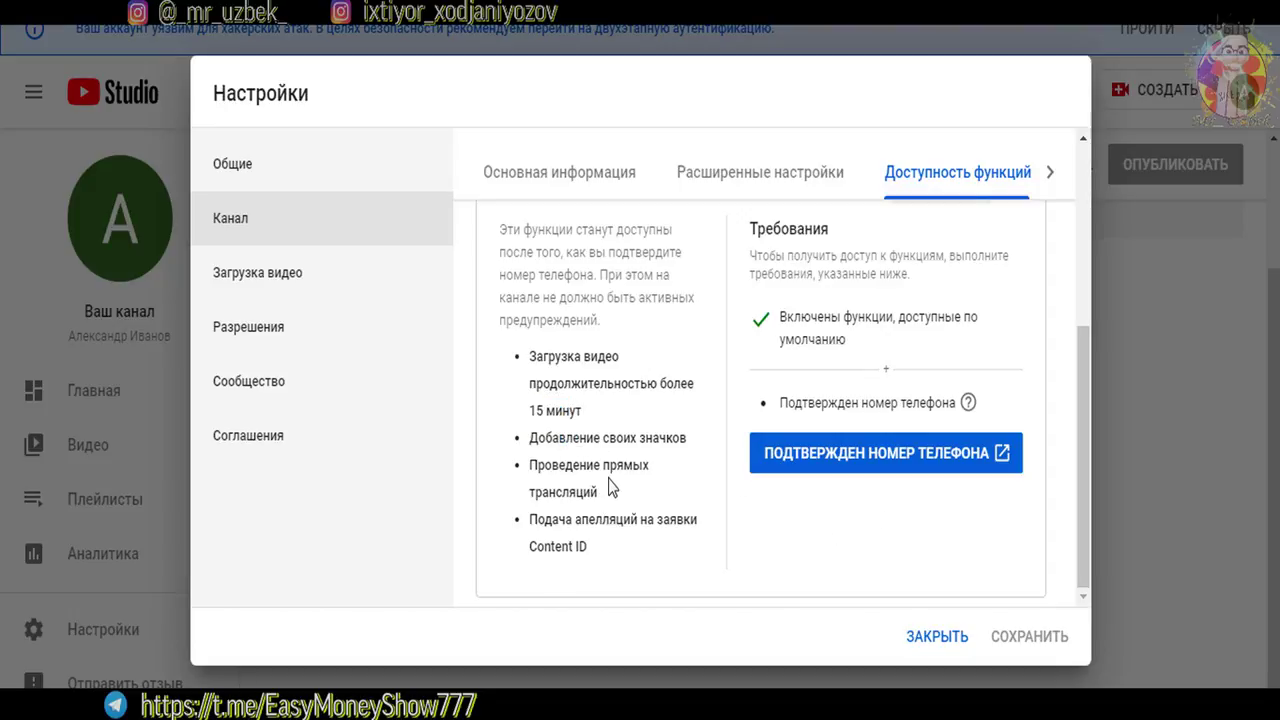
drag(564, 410, 670, 438)
click(628, 441)
drag(551, 465, 638, 466)
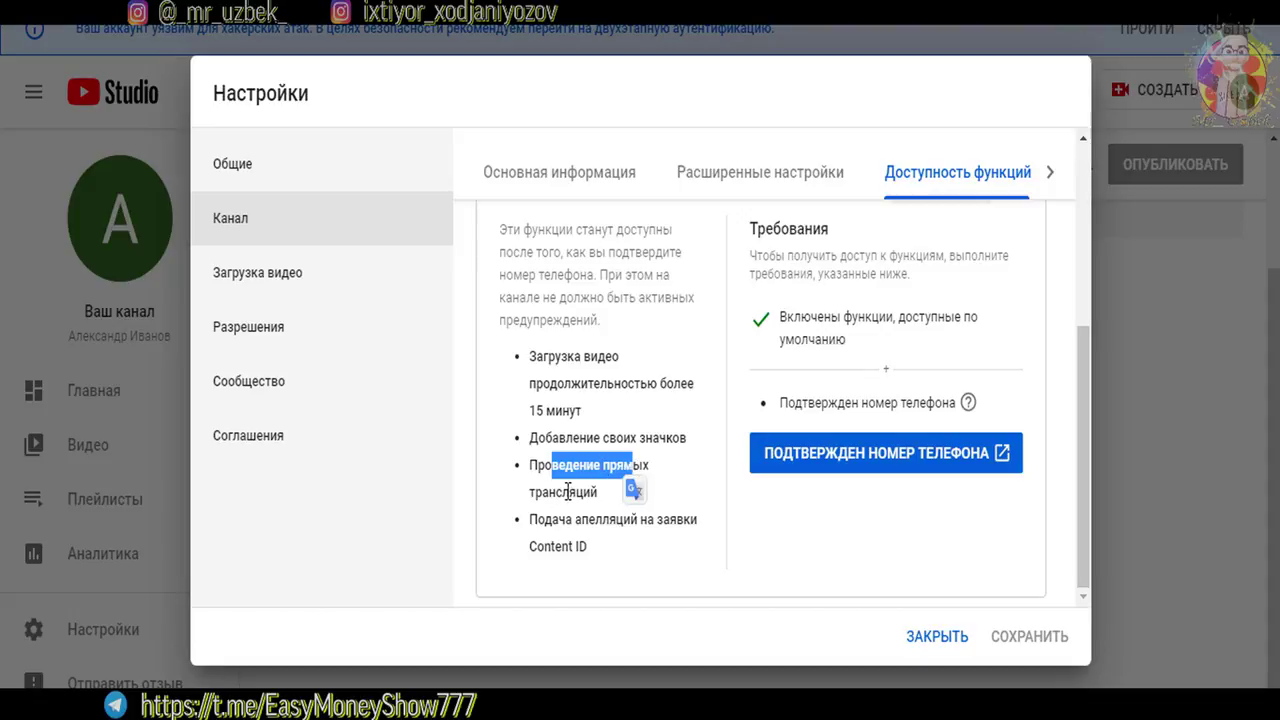
drag(552, 518, 678, 515)
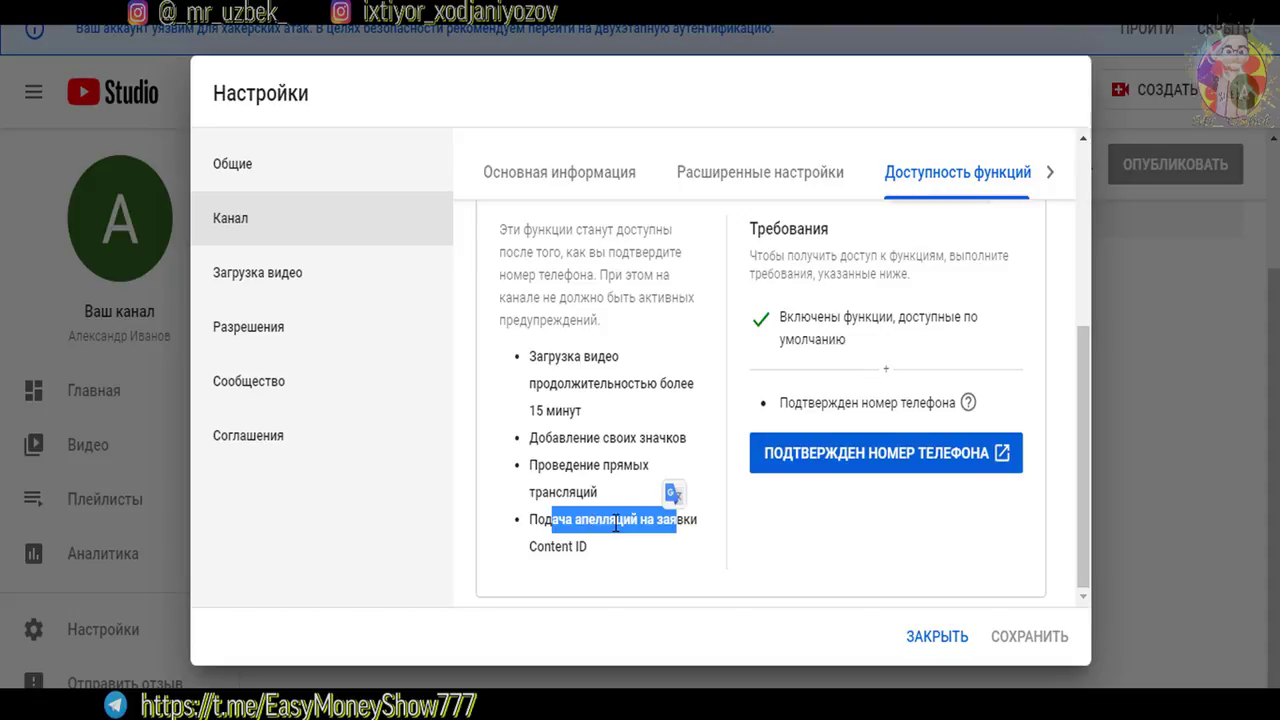
click(592, 460)
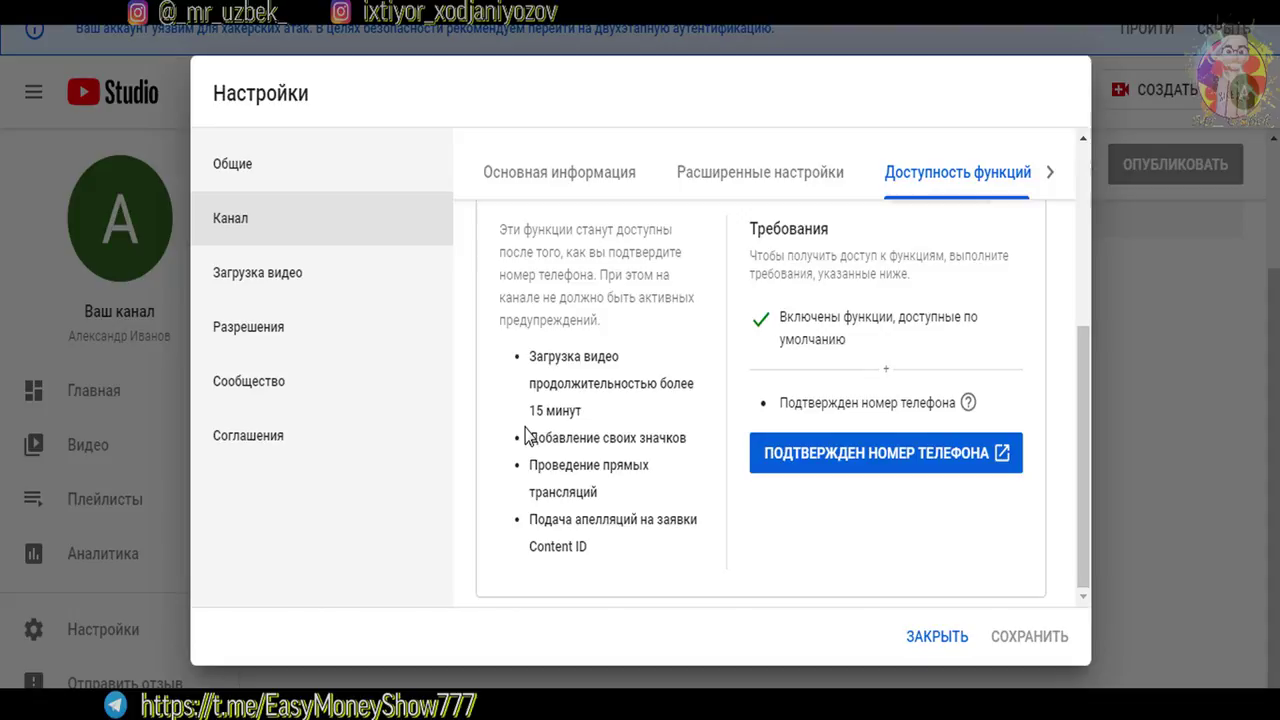
Start phone verification and choose to receive the code by SMS rather than voice message
click(816, 462)
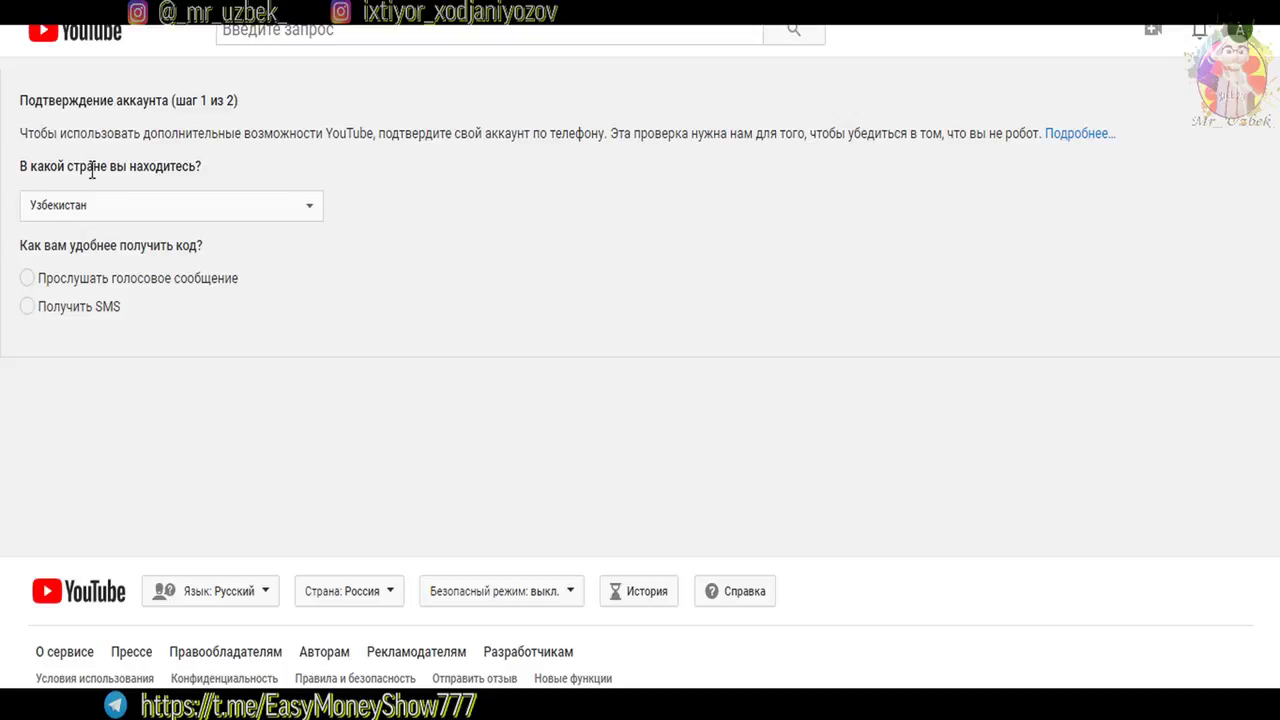
drag(87, 172, 246, 177)
click(431, 176)
click(27, 307)
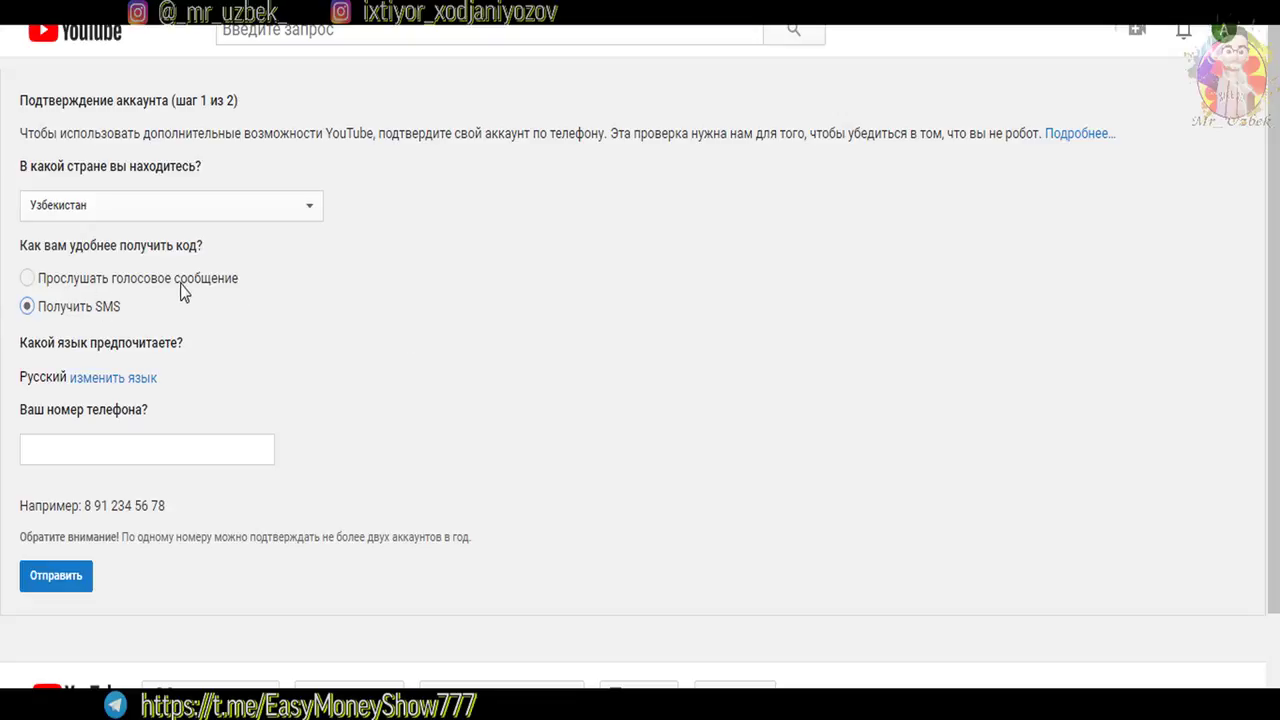
click(27, 278)
click(300, 481)
click(28, 308)
Fill in the account's phone number from the saved autofill entries
click(67, 458)
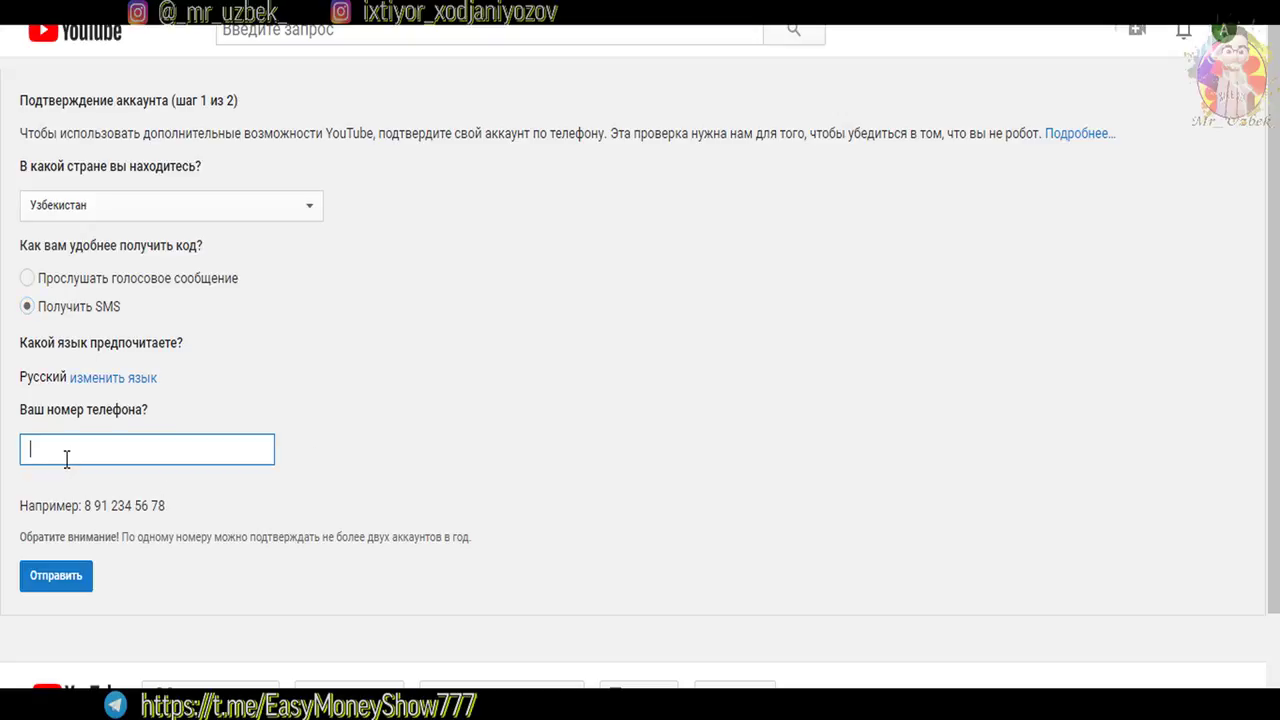
drag(86, 515, 215, 538)
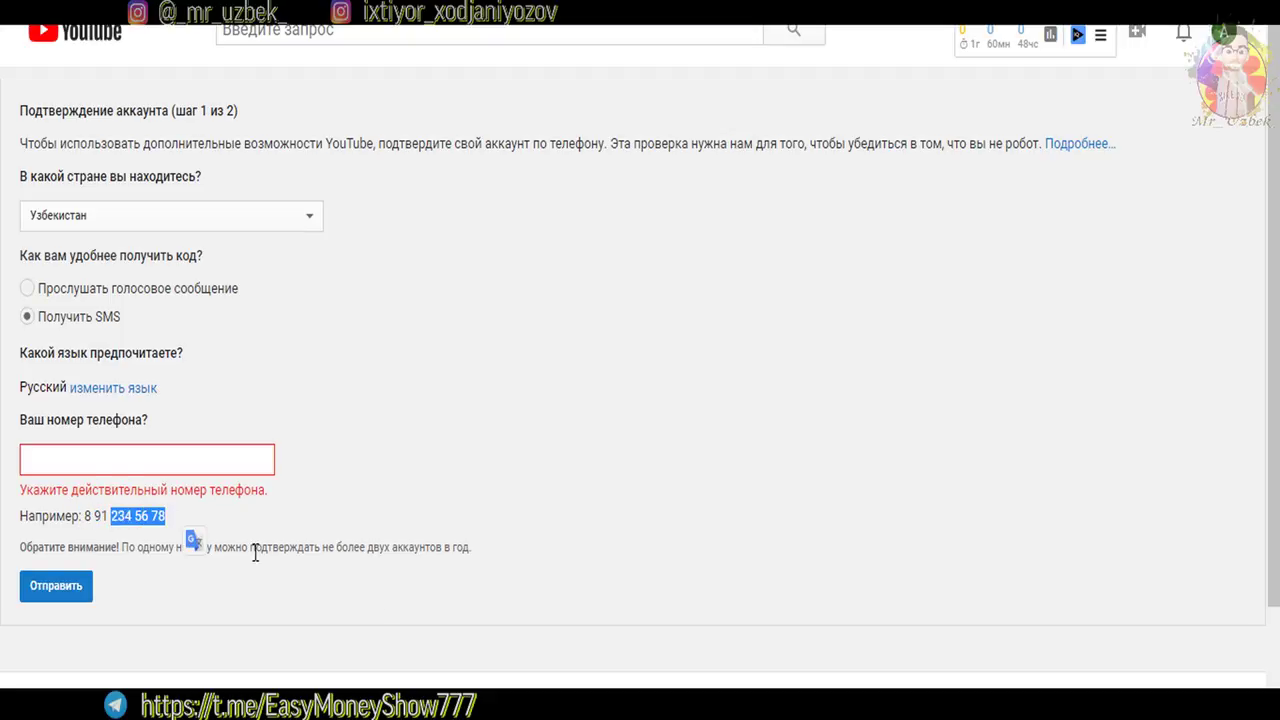
click(143, 514)
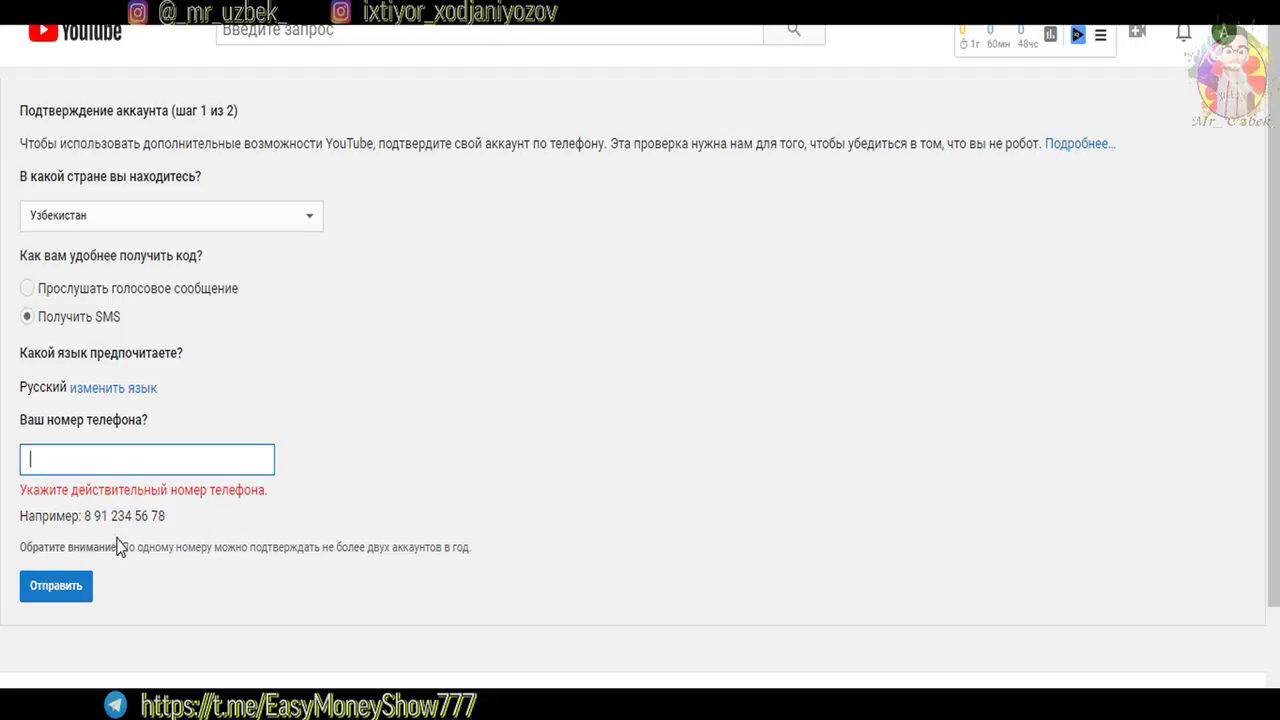
drag(96, 516, 110, 517)
click(110, 516)
drag(113, 520, 90, 516)
click(125, 552)
drag(178, 547, 342, 549)
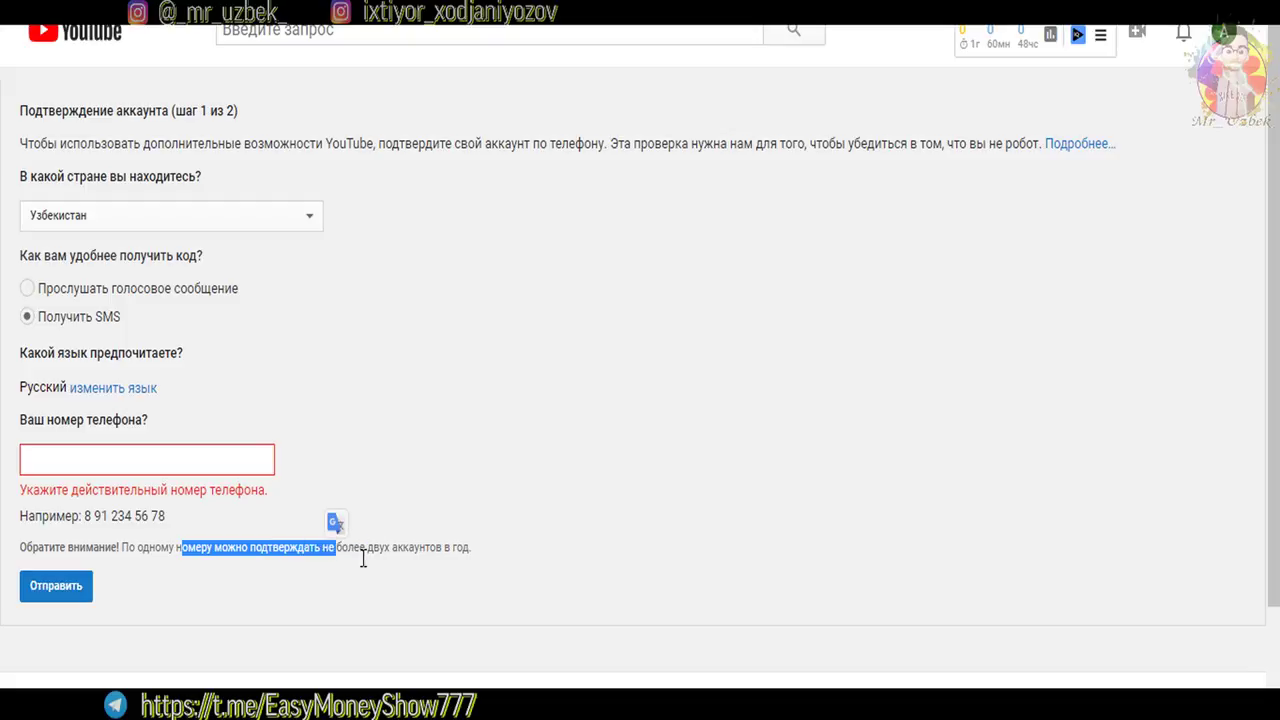
click(380, 555)
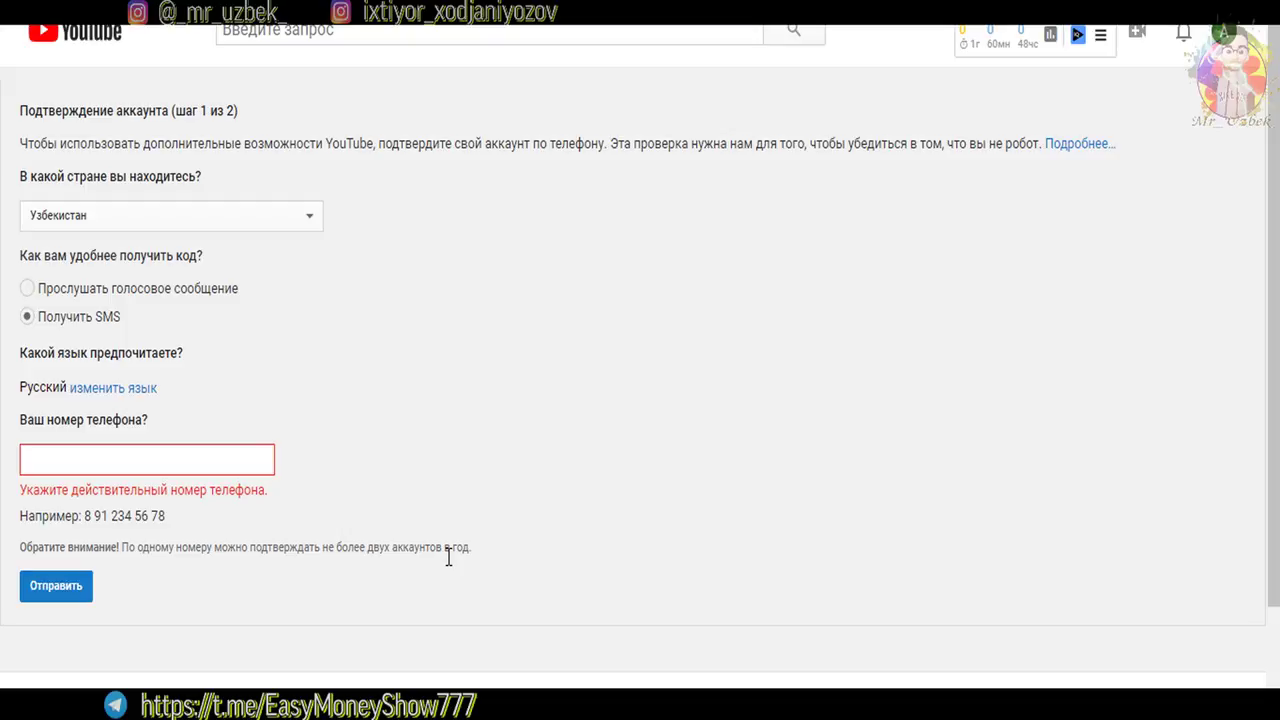
click(88, 453)
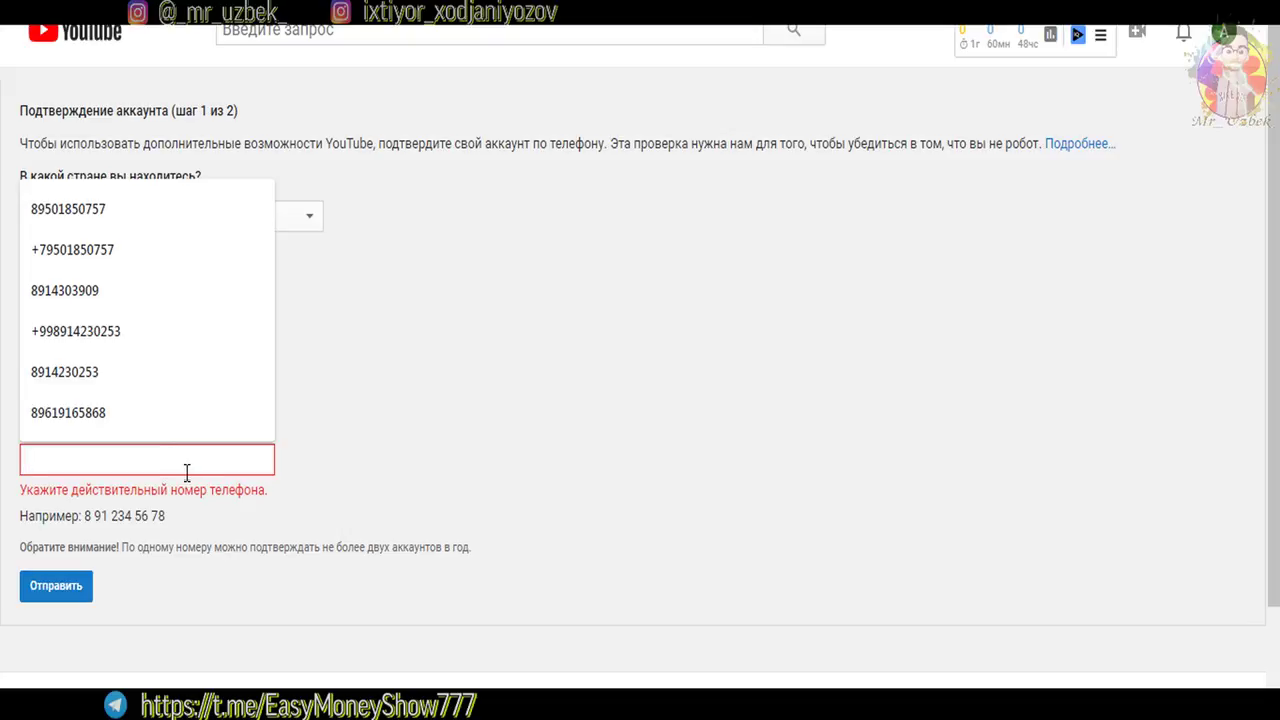
click(129, 458)
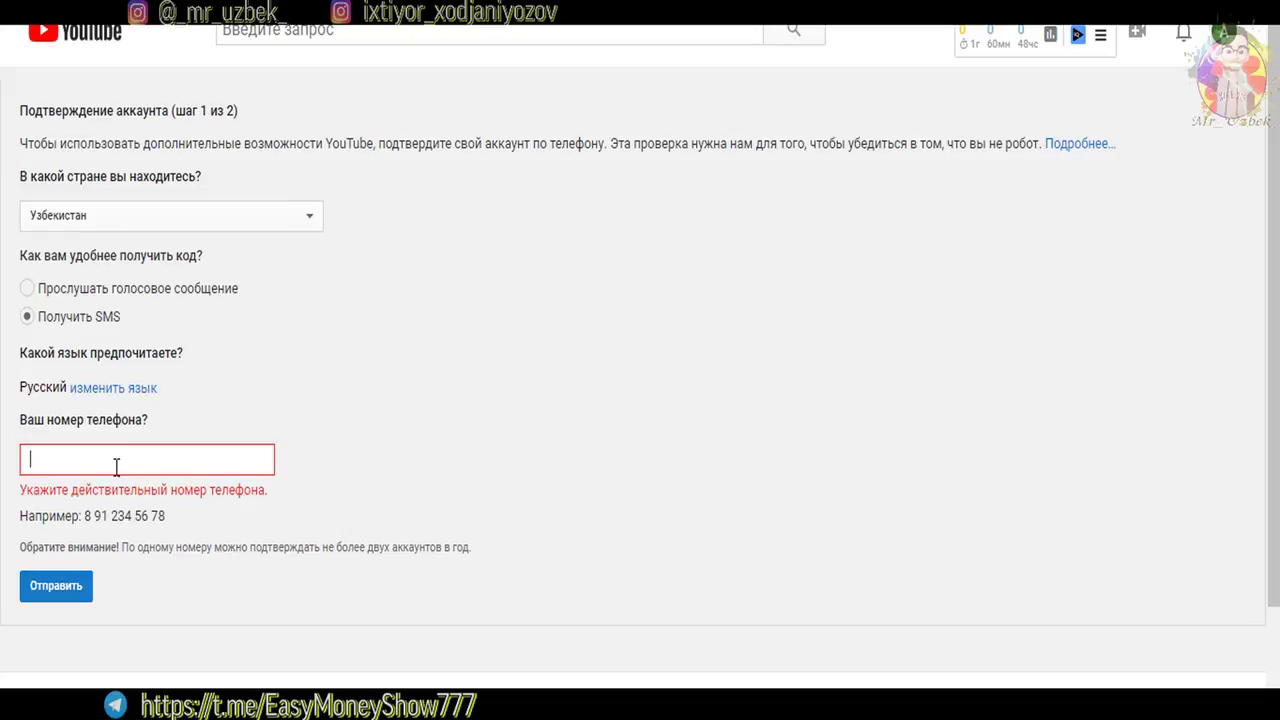
click(116, 466)
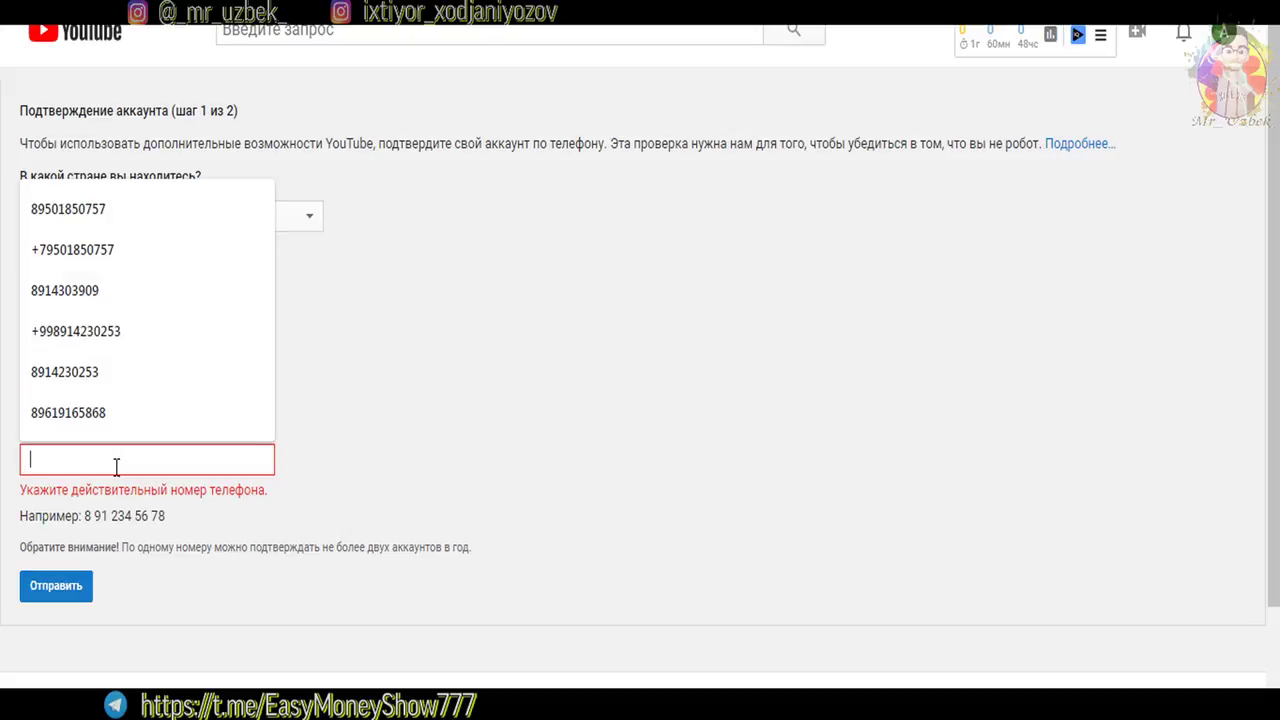
click(58, 590)
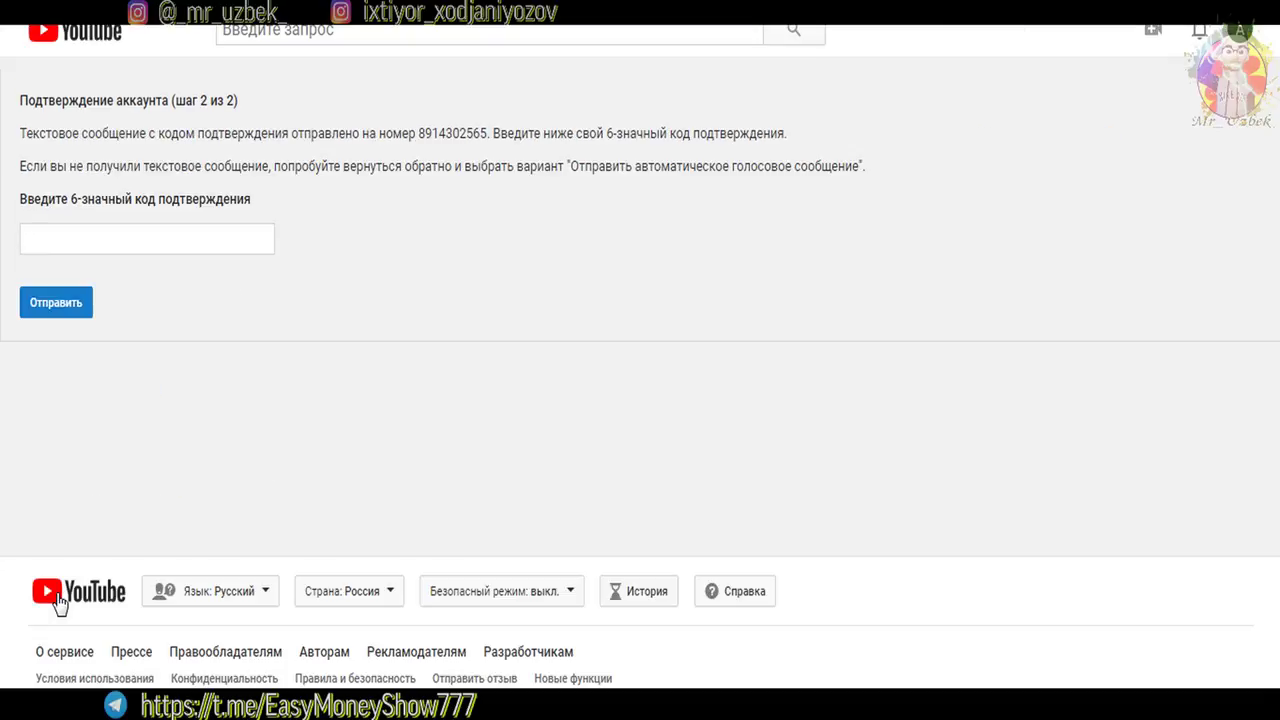
Enter the 6-digit SMS verification code from saved autofill and submit it
drag(258, 105, 148, 101)
click(143, 153)
drag(605, 133, 677, 132)
drag(459, 133, 470, 135)
click(131, 246)
click(486, 229)
click(272, 241)
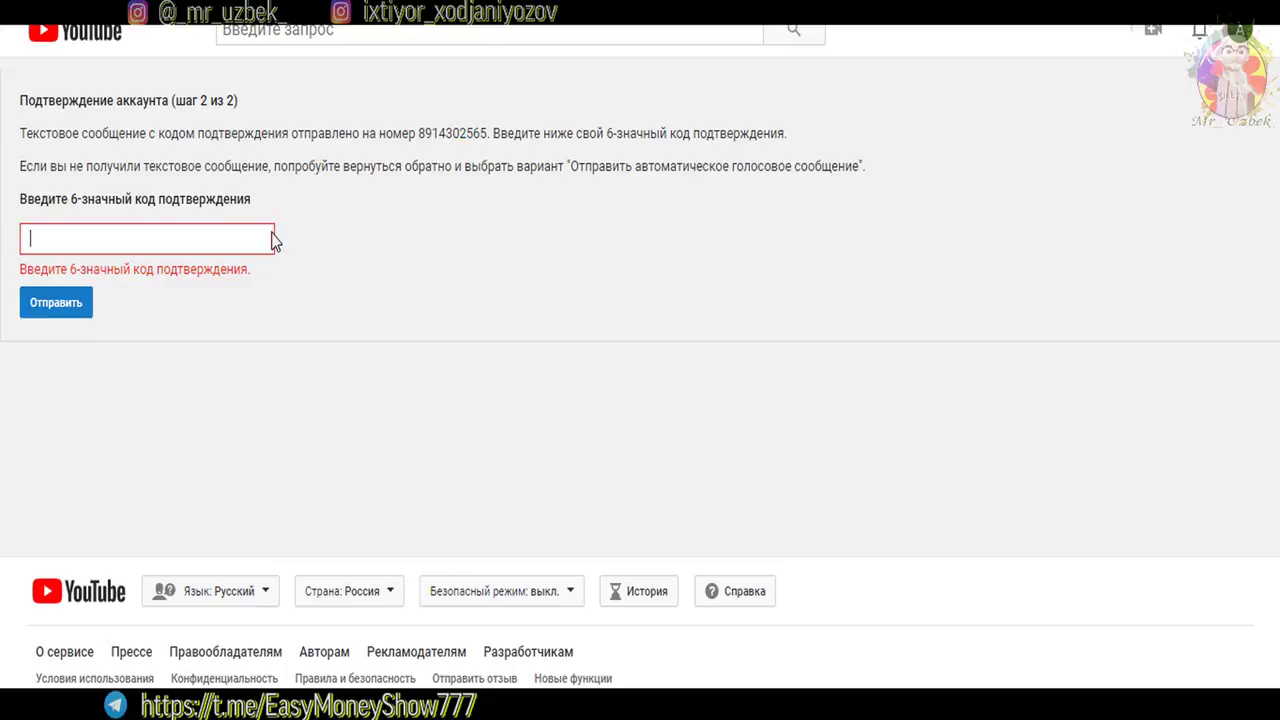
click(115, 245)
click(80, 284)
drag(76, 240, 47, 240)
click(47, 240)
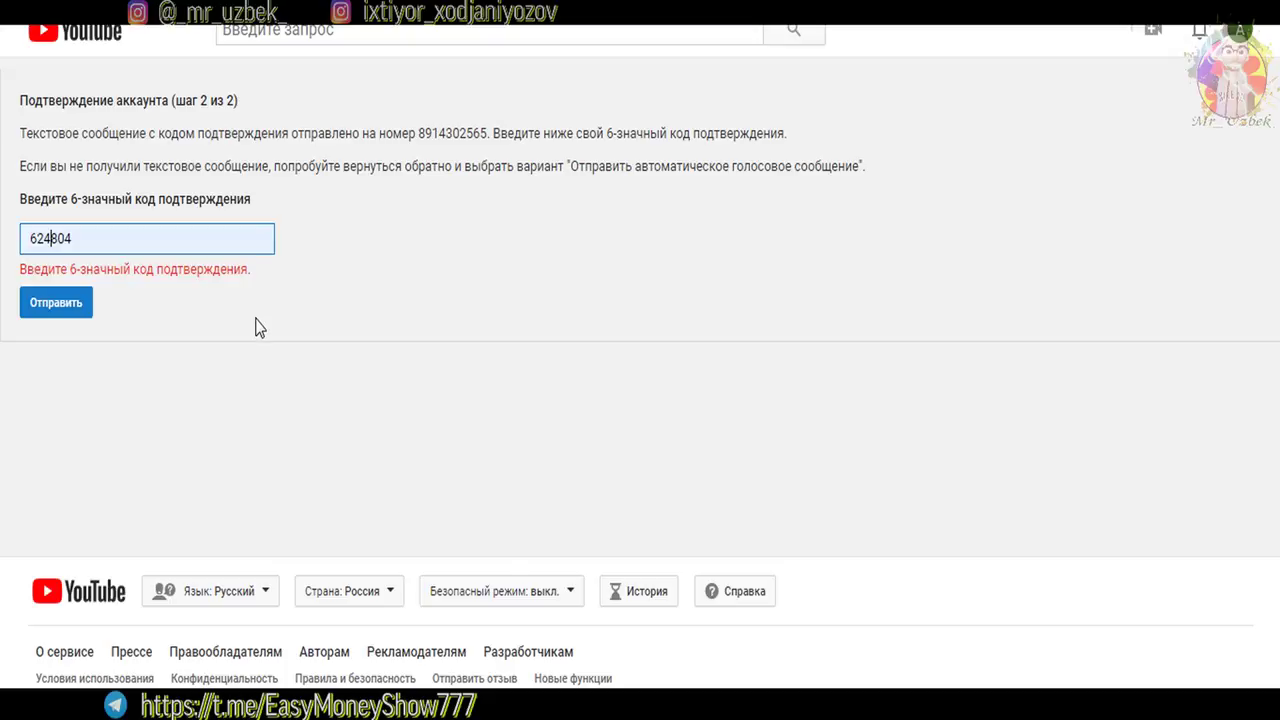
click(60, 312)
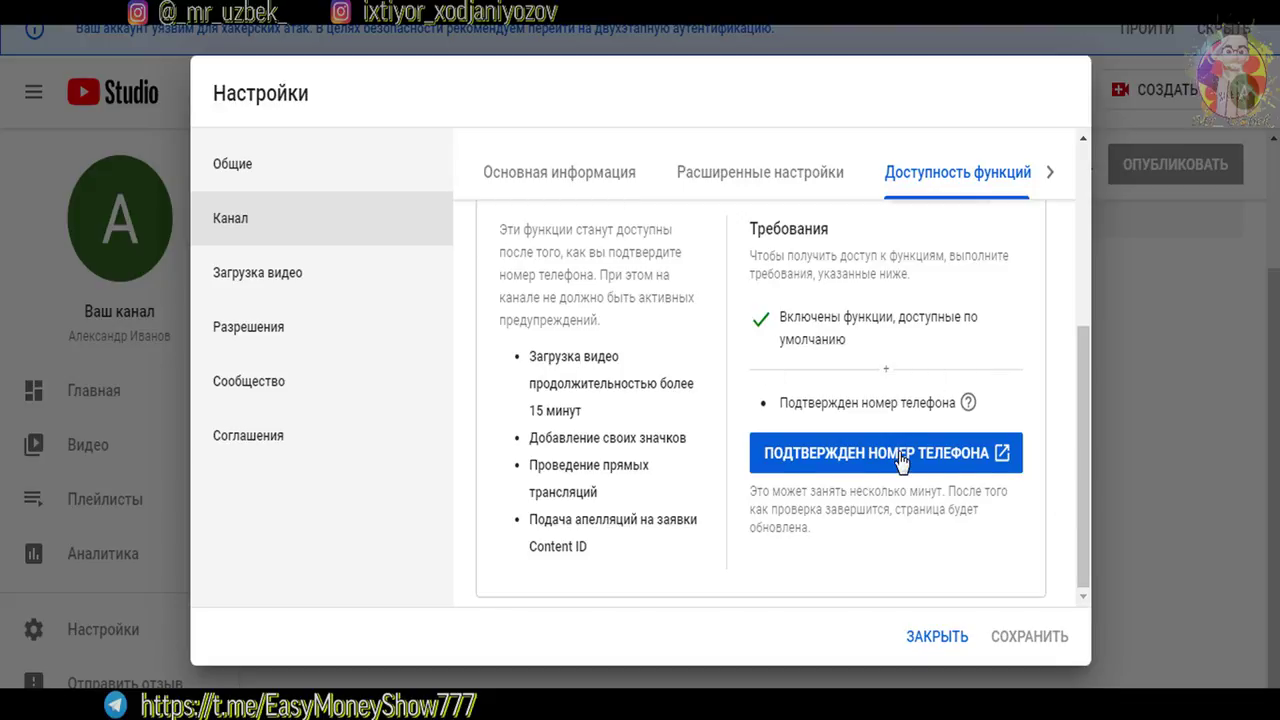
Go to Канал > Основная информация and follow the 'аккаунт Google' link beside the channel name
scroll(1077, 486, up, 3)
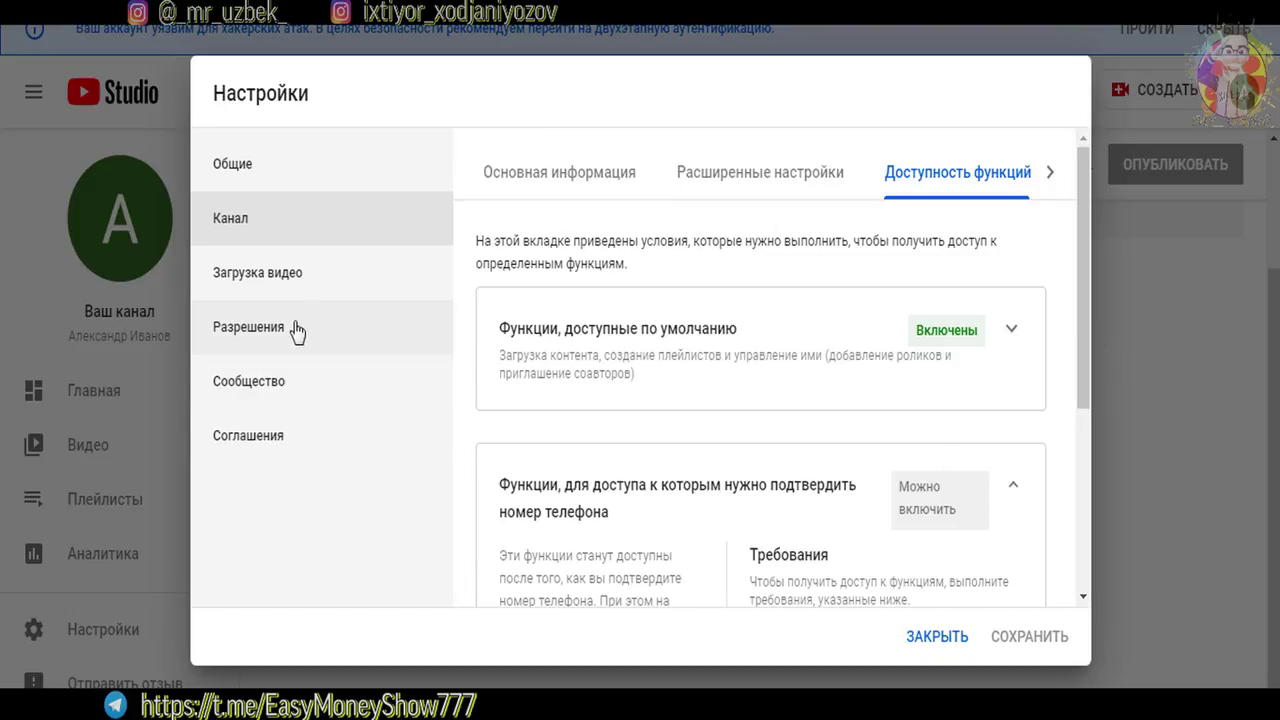
click(552, 178)
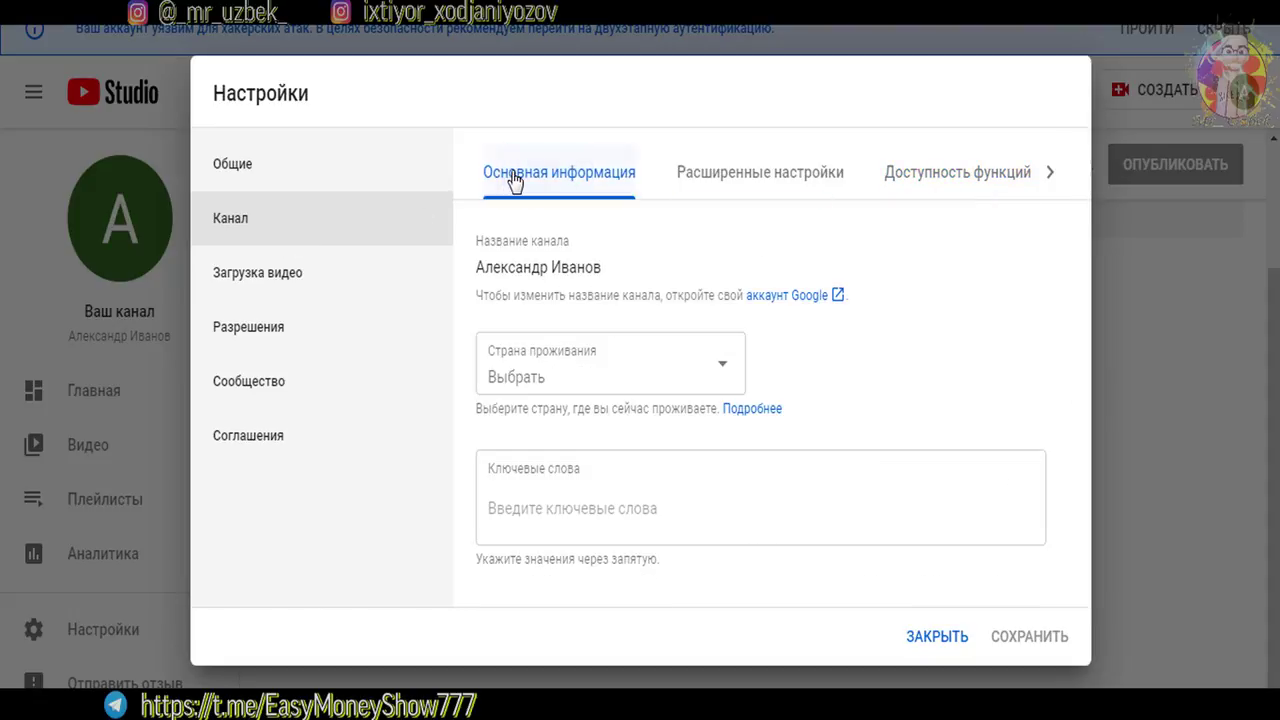
drag(572, 243, 474, 251)
click(641, 253)
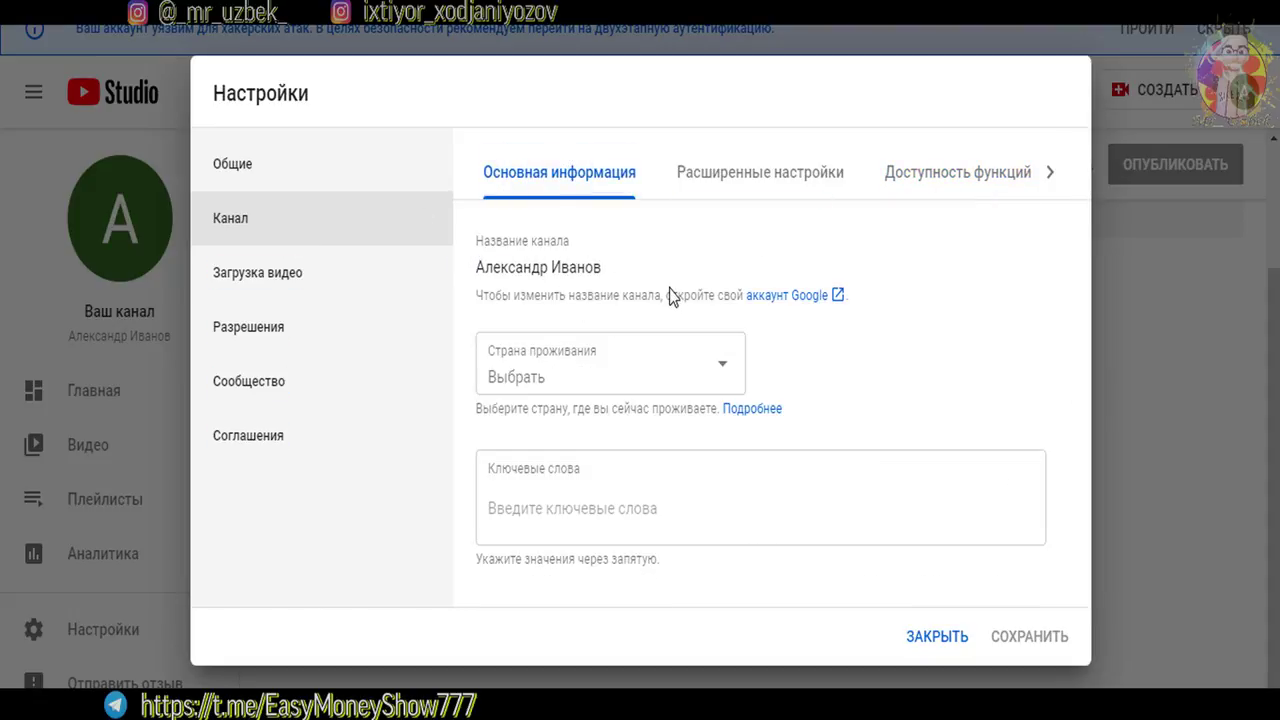
click(785, 305)
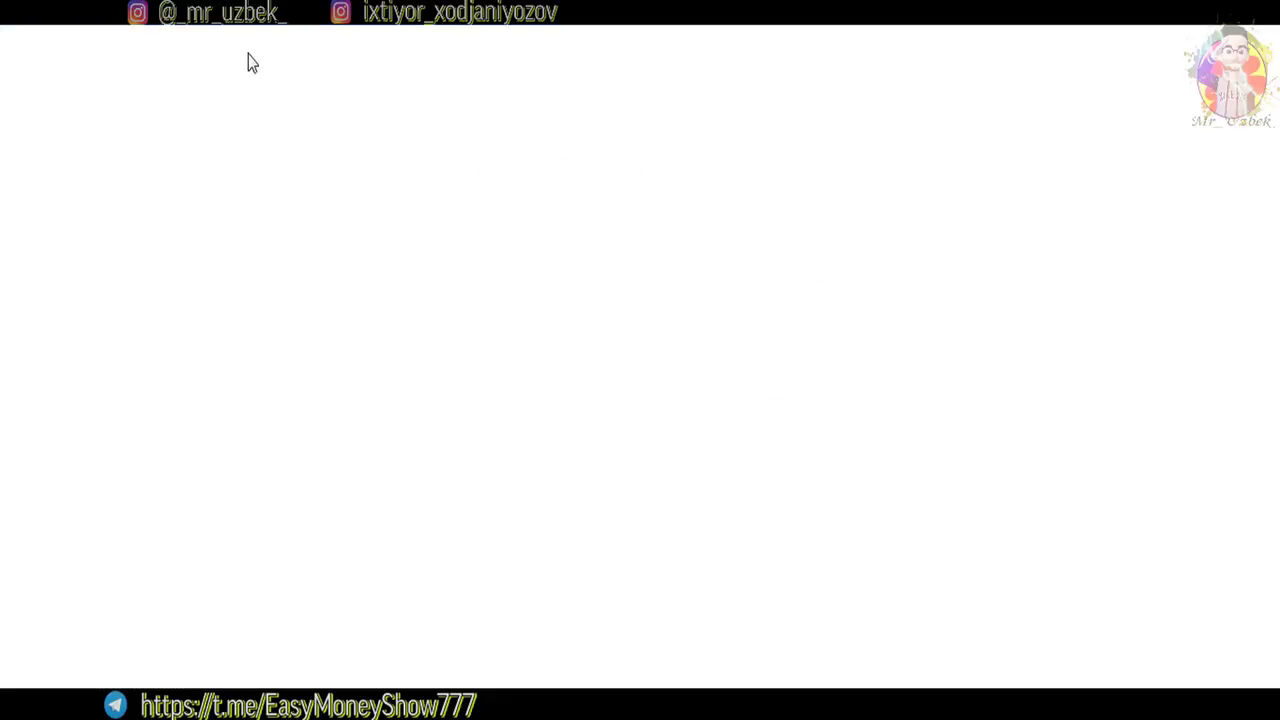
Edit the account name, deleting the old first and last names and closing the ad popup
drag(438, 249, 346, 249)
click(463, 258)
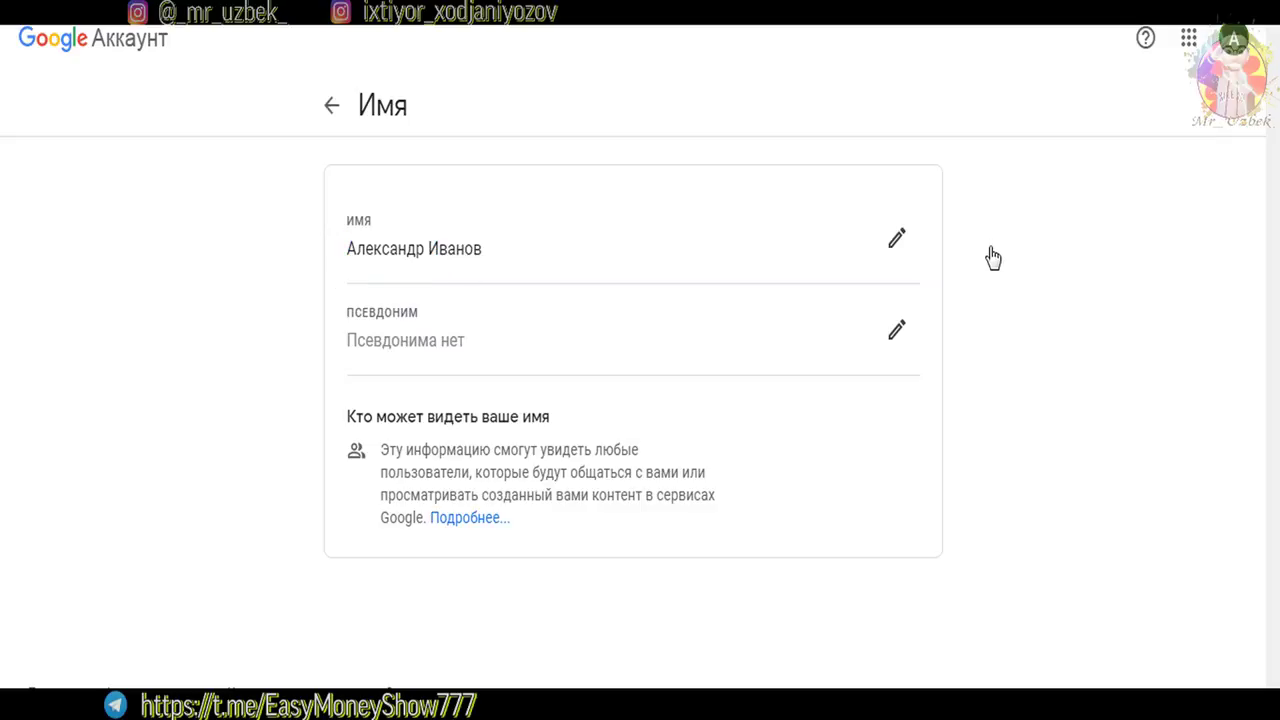
click(898, 242)
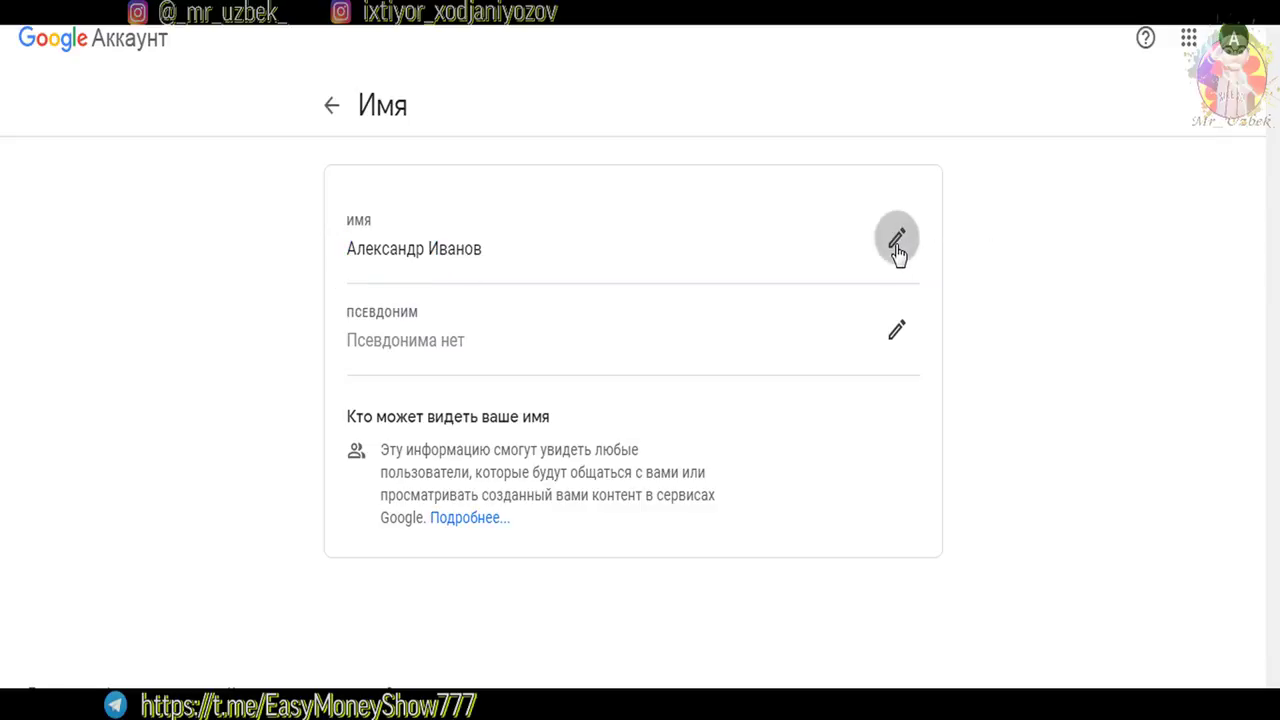
double_click(460, 223)
double_click(463, 323)
key(BackSpace)
key(shift+Tab)
key(BackSpace)
click(335, 372)
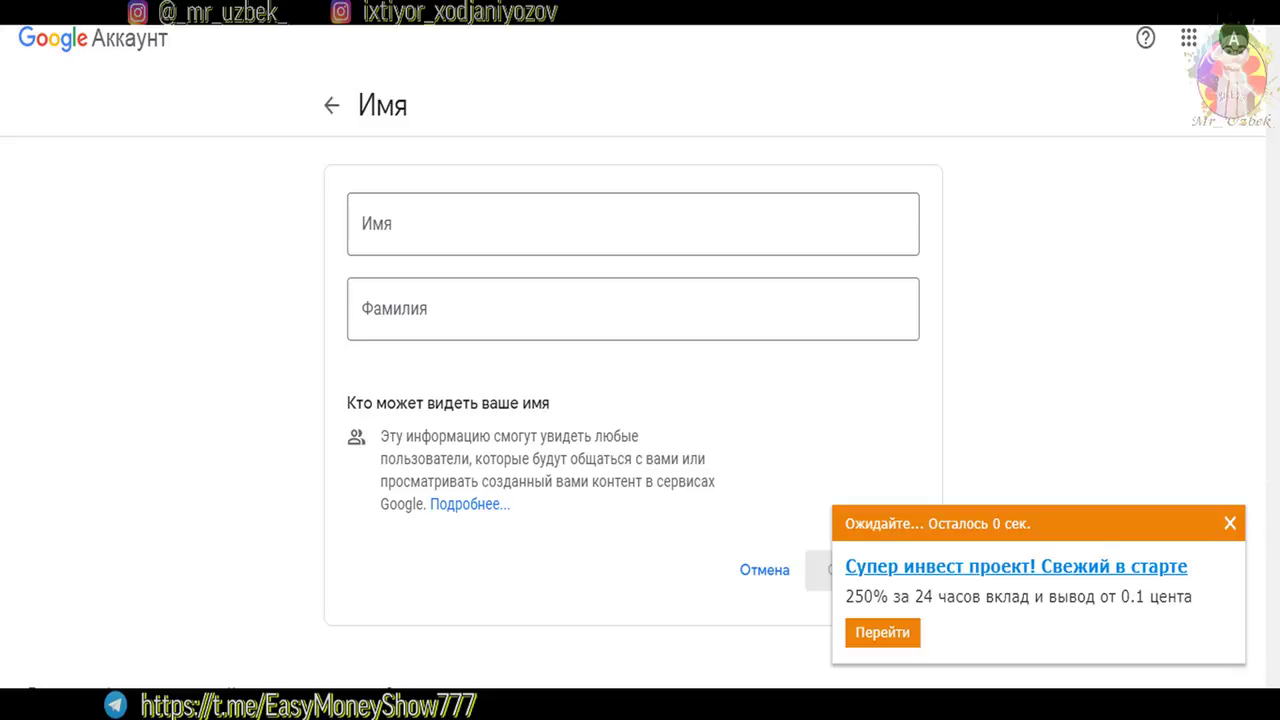
click(1230, 524)
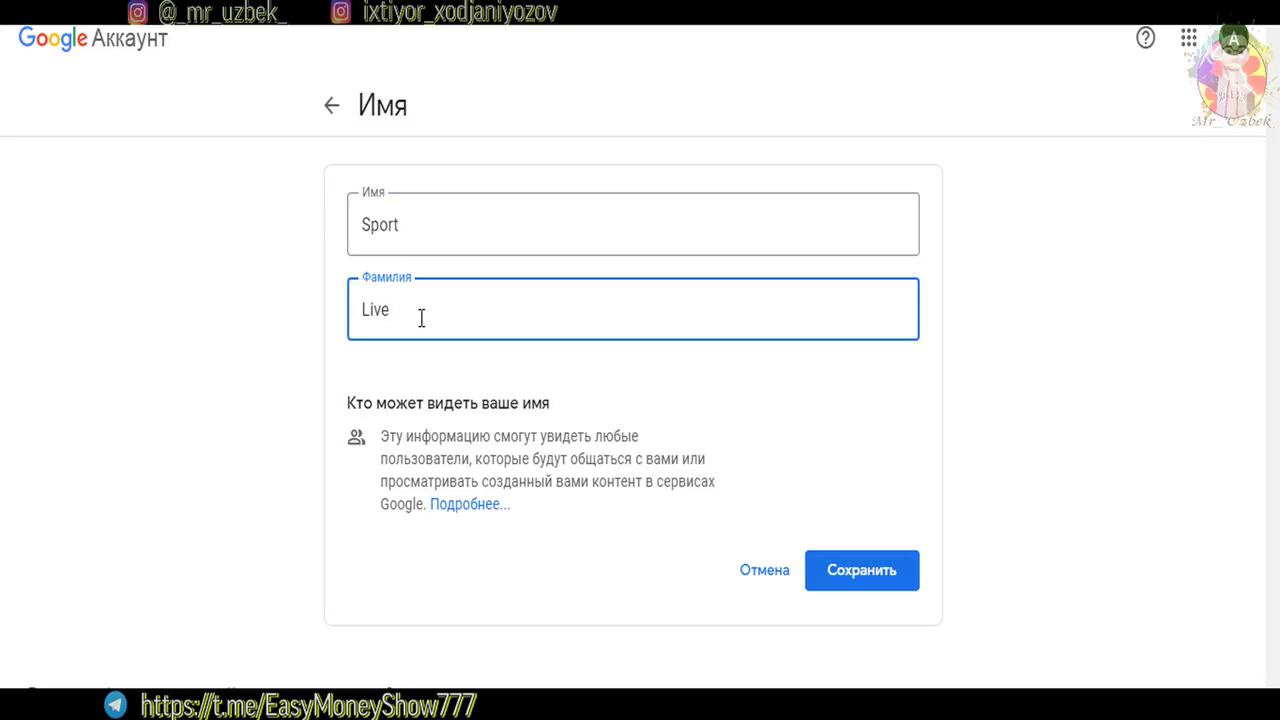
Confirm first name Sport and last name Live, then save the new name
click(323, 250)
click(392, 212)
key(ctrl+a)
key(Tab)
key(End)
click(649, 396)
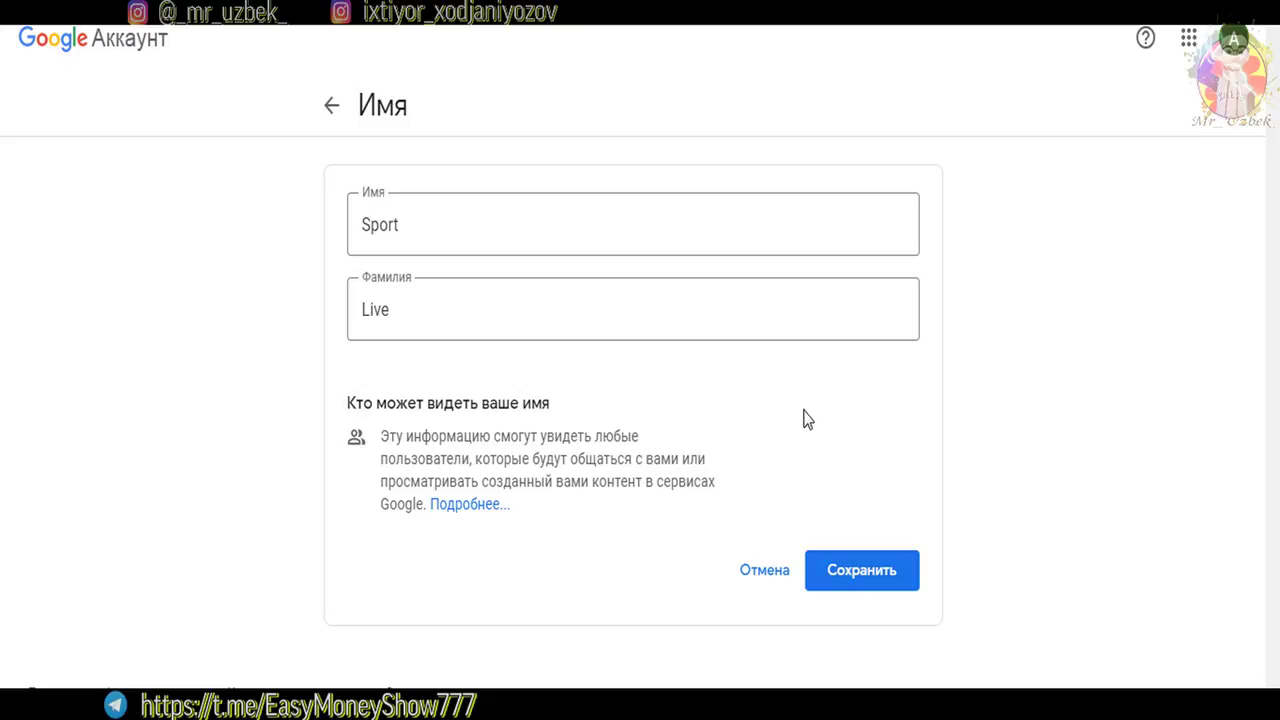
drag(531, 234, 319, 233)
click(431, 233)
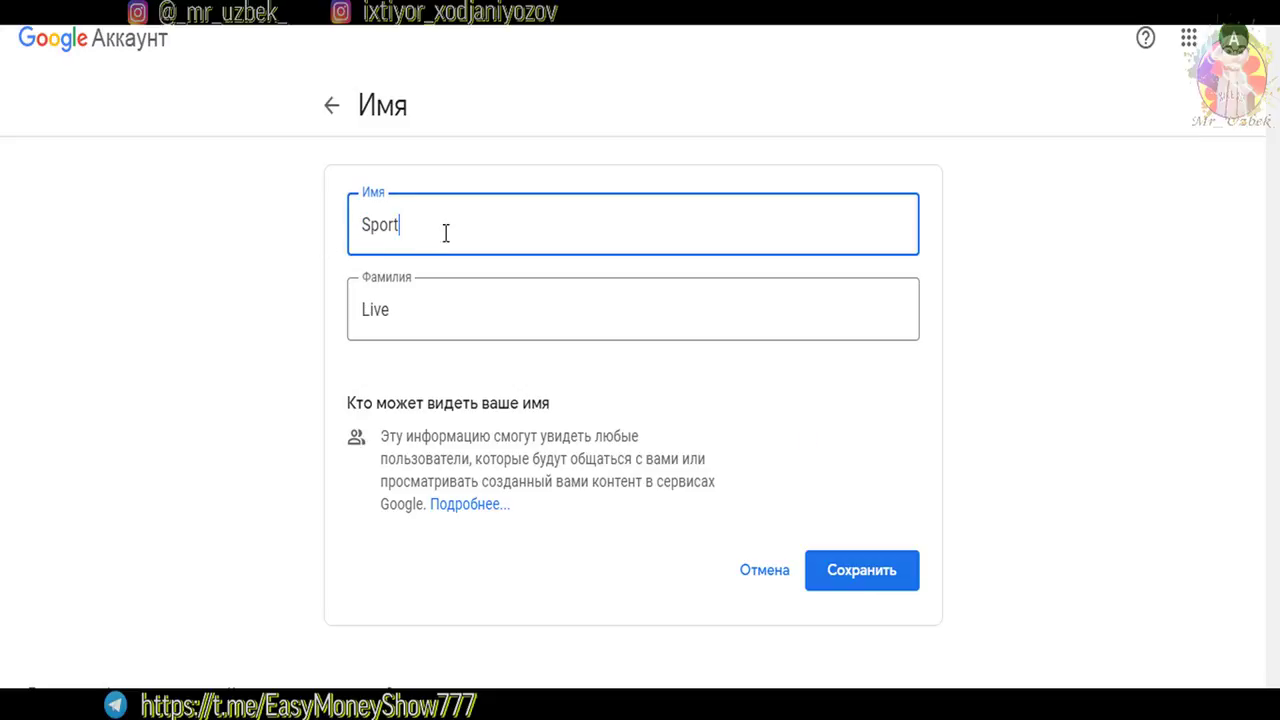
click(432, 318)
click(877, 590)
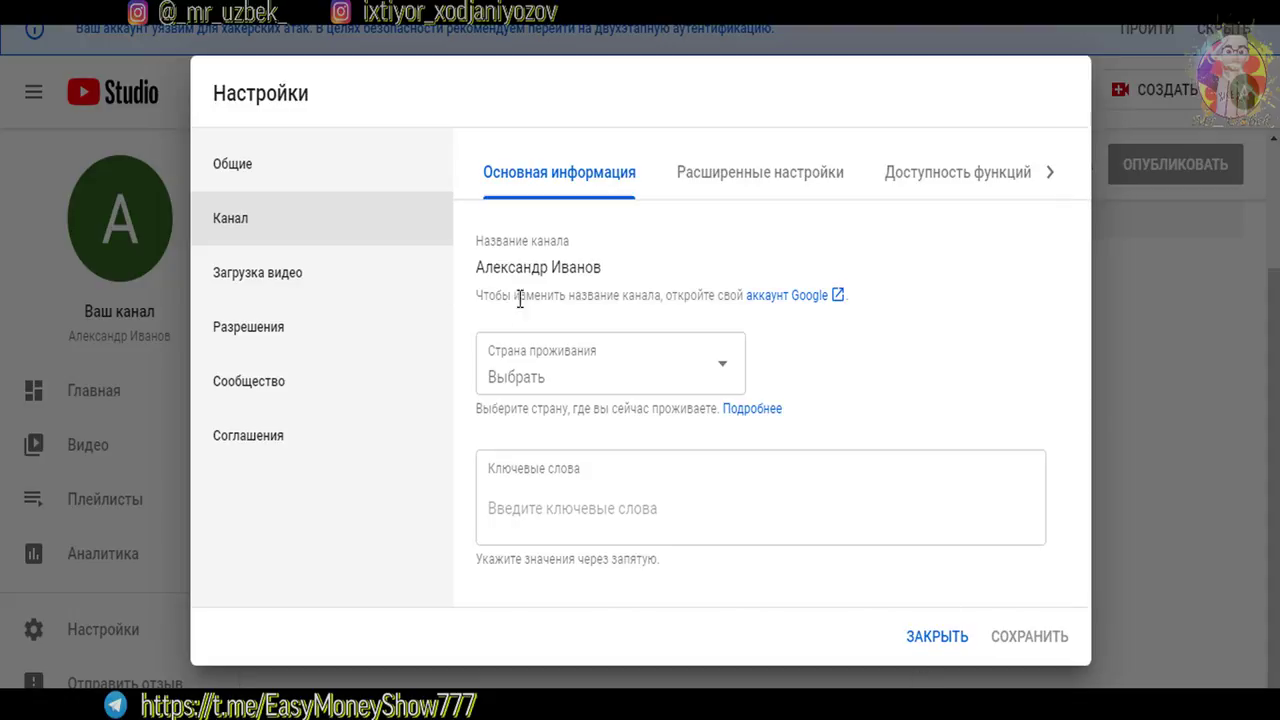
Close Settings and reopen Настройки > Канал to see the channel name Sport Live
click(937, 636)
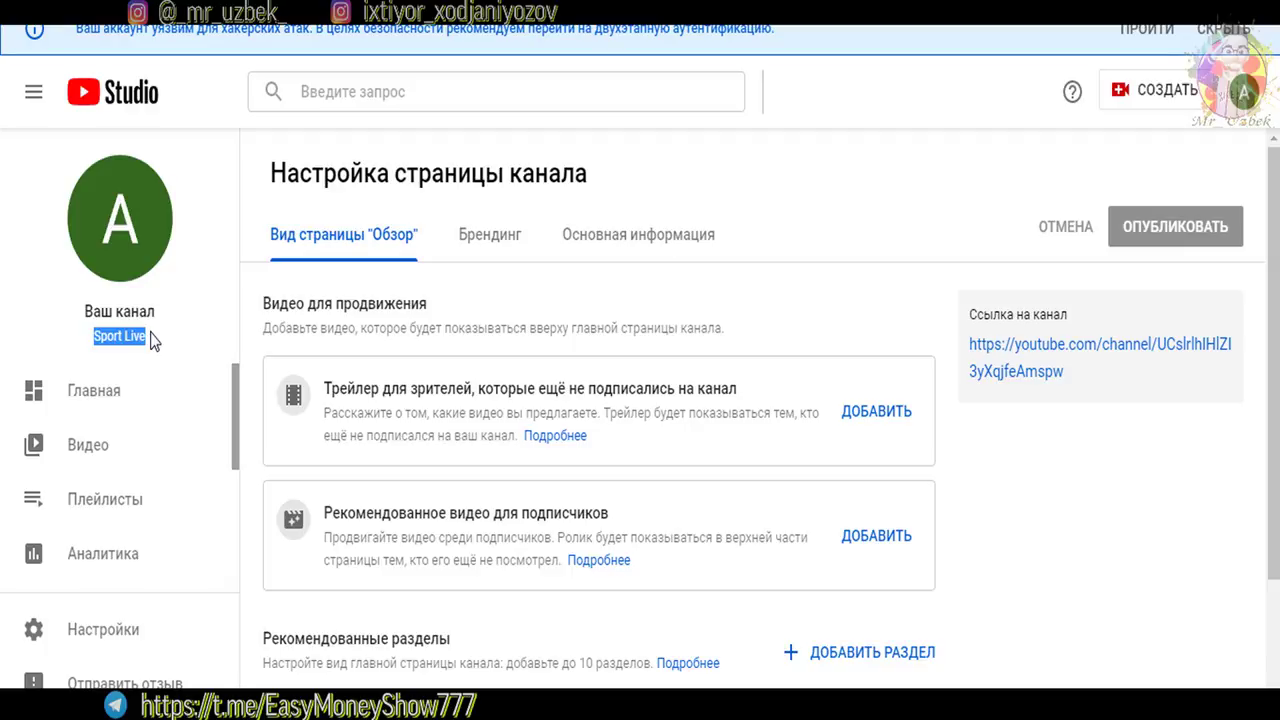
drag(151, 331, 93, 336)
scroll(107, 640, down, 1)
click(104, 632)
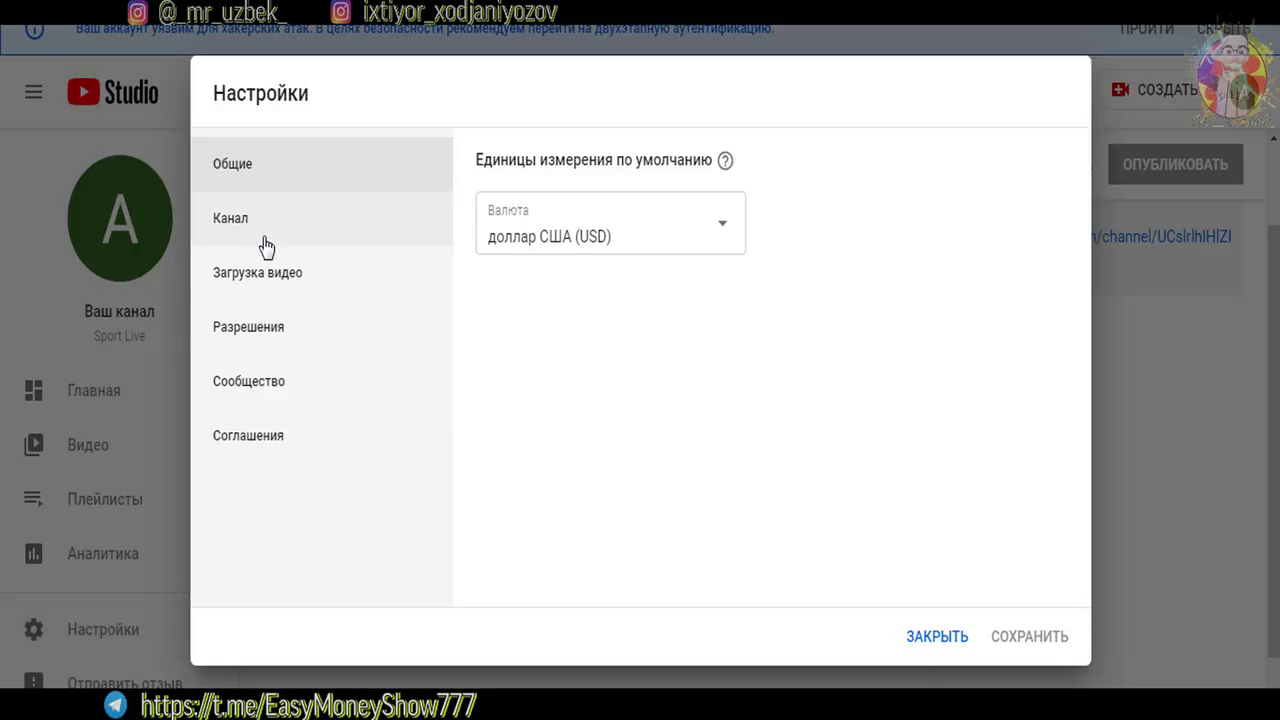
click(266, 248)
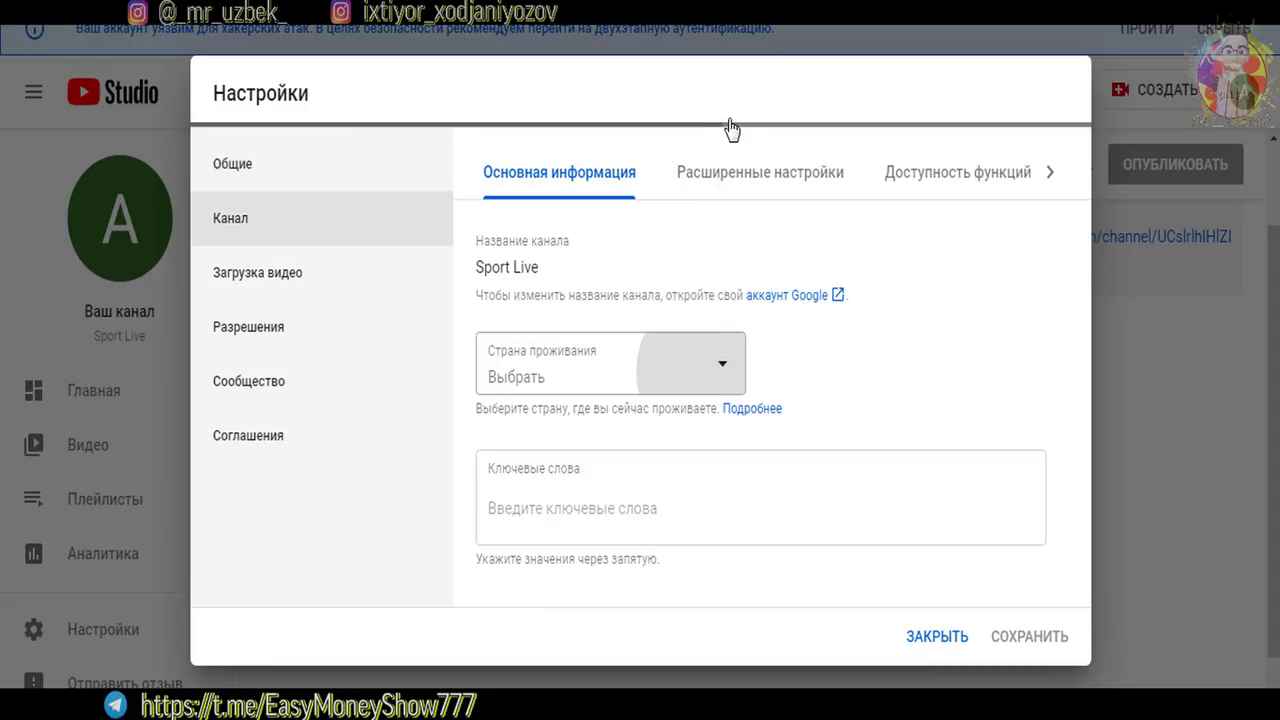
Set country to Узбекистан and add keywords fitnes, fitnesuzb, sport live, mashq qilish
drag(811, 34, 823, 270)
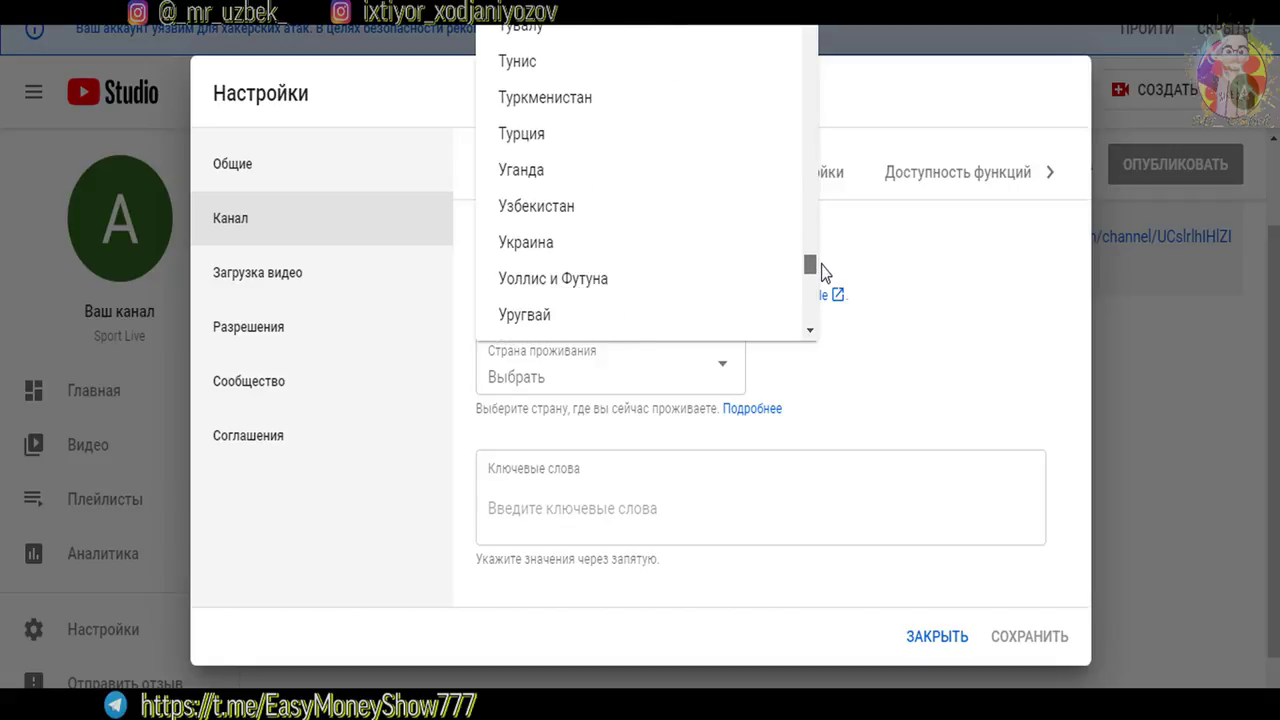
click(586, 206)
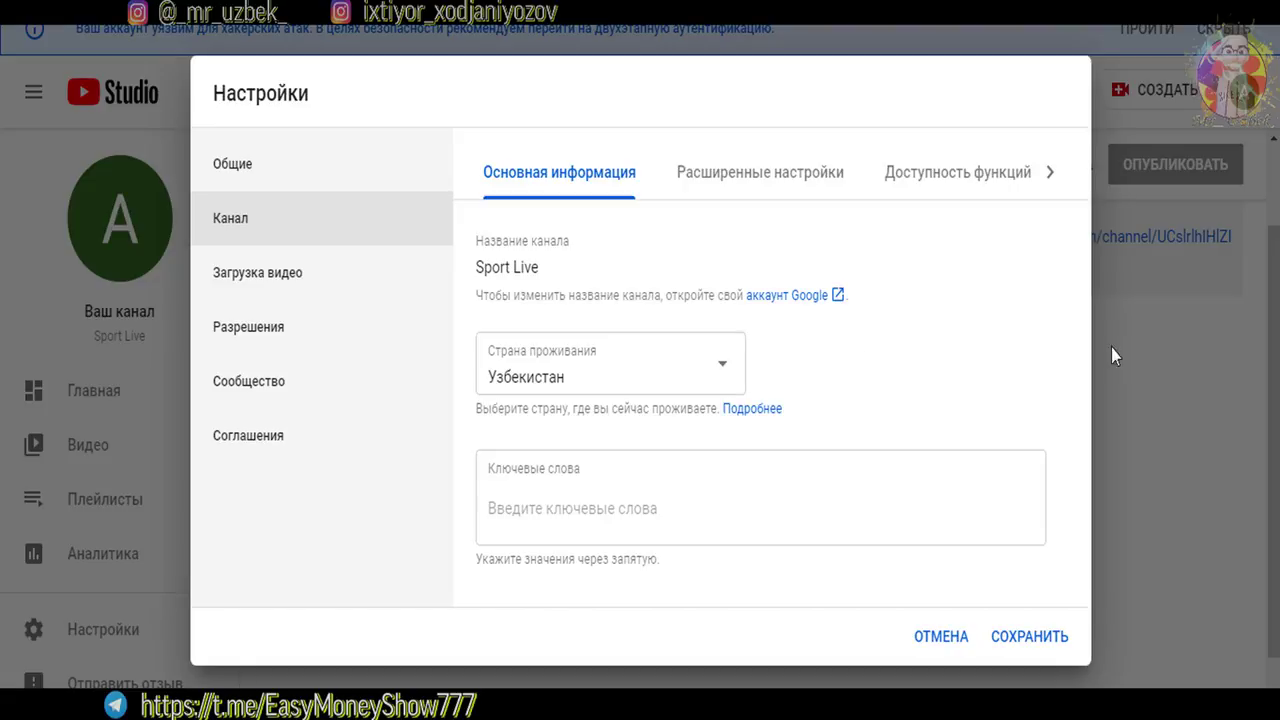
click(562, 534)
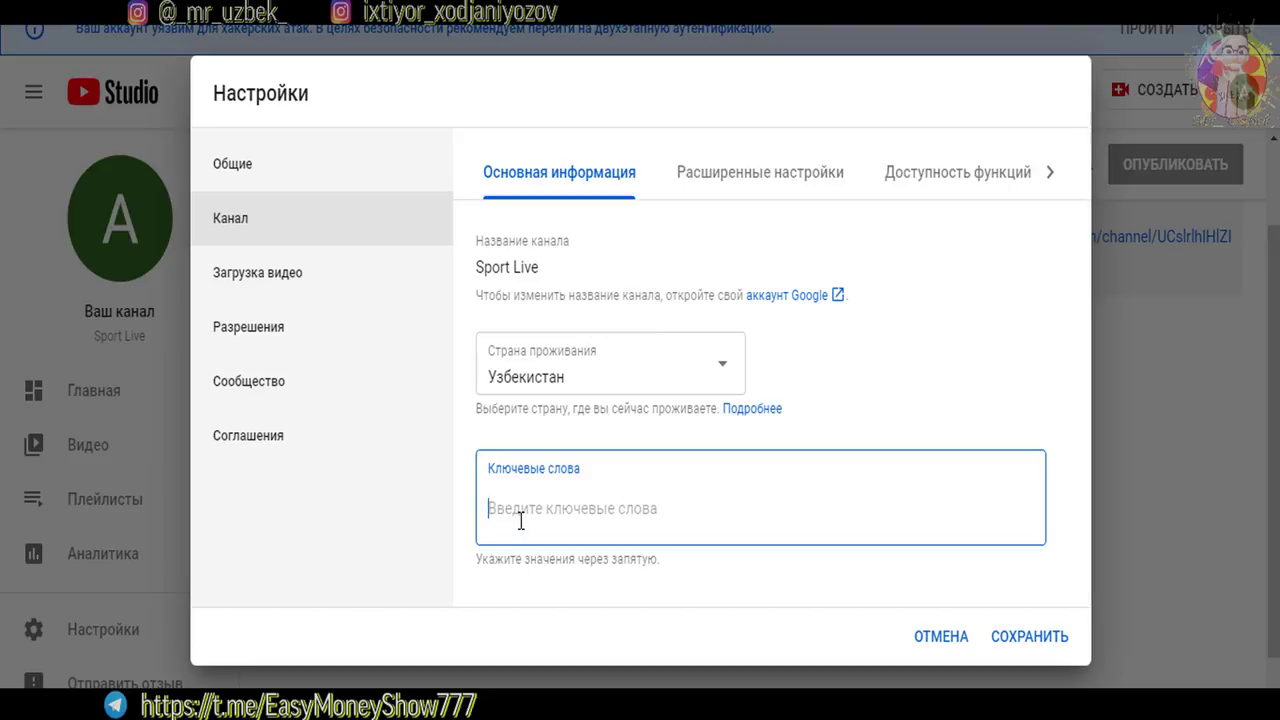
text(fitnes, fitnesuzb, sport live, mashq qilish)
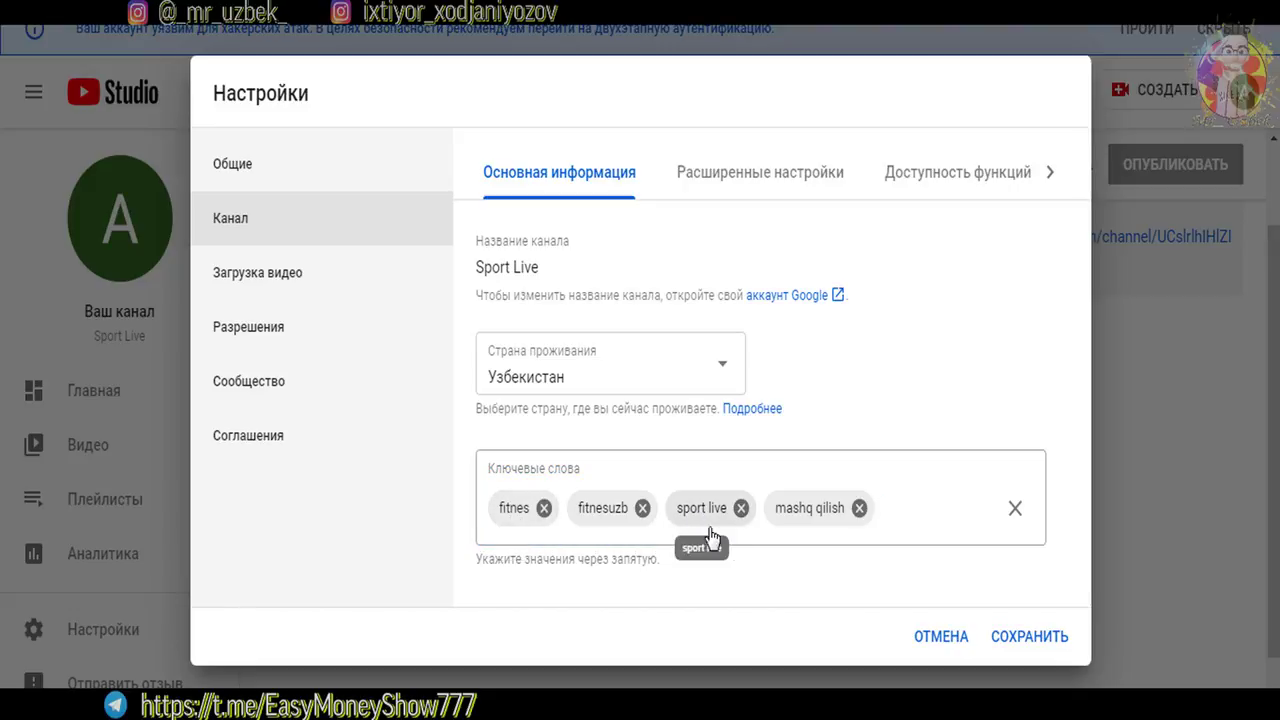
click(905, 514)
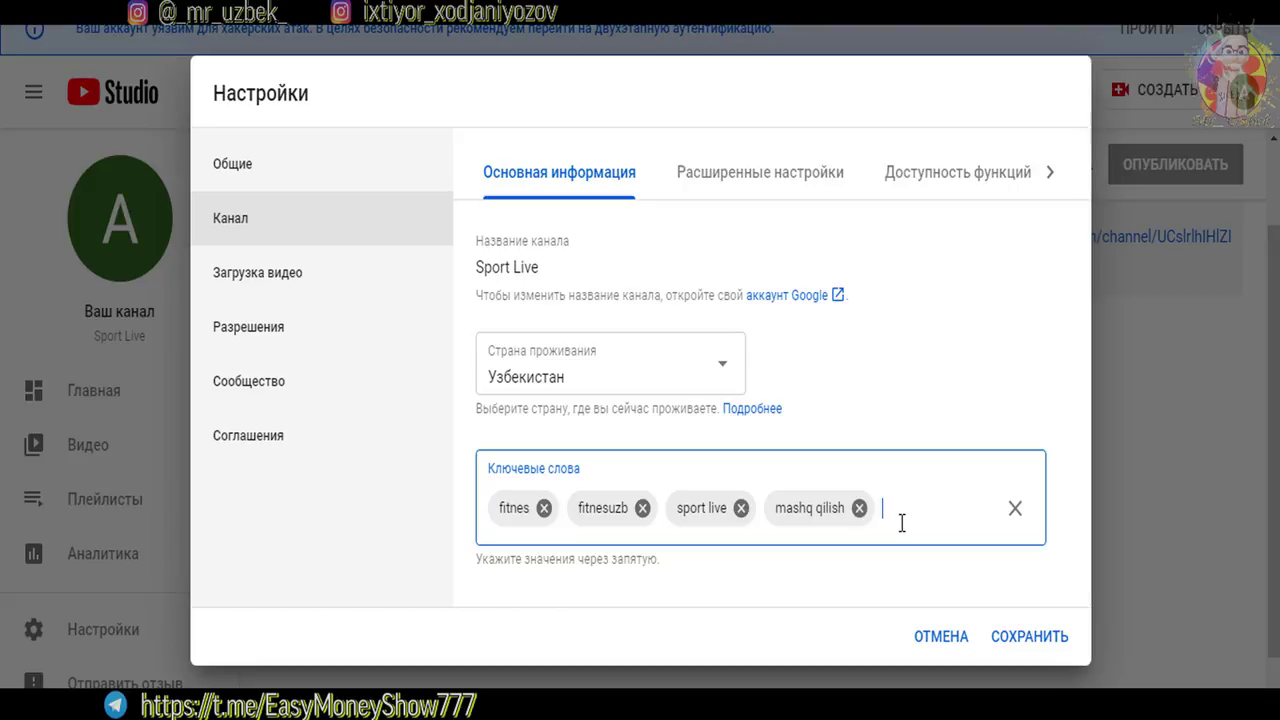
click(718, 188)
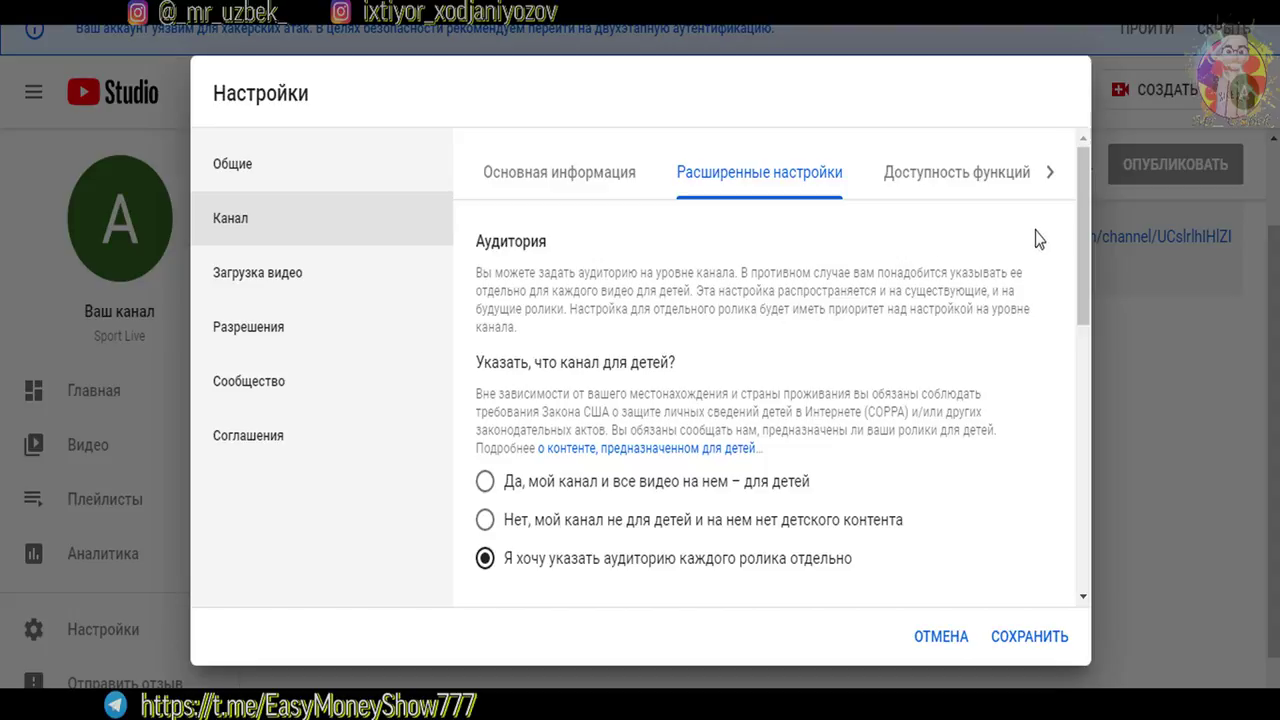
Try the made-for-kids and not-for-kids options, then set audience to be chosen per video
drag(1078, 252, 1066, 303)
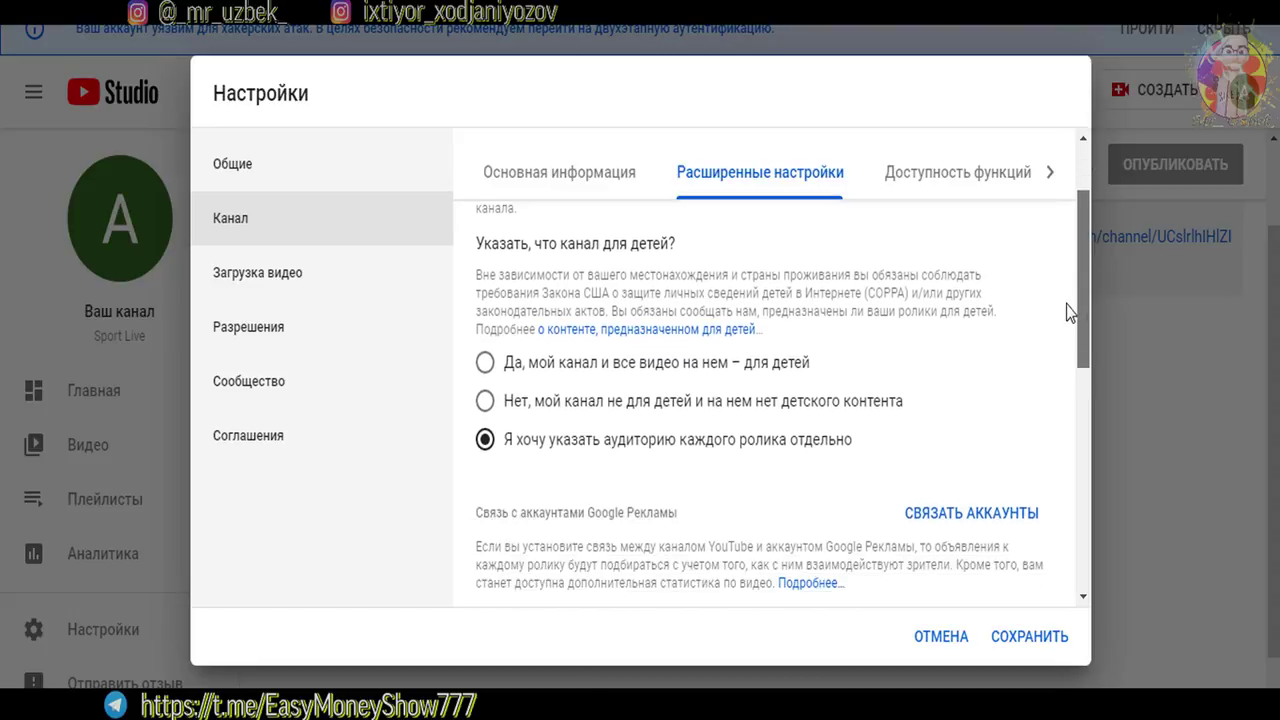
scroll(1066, 283, up, 2)
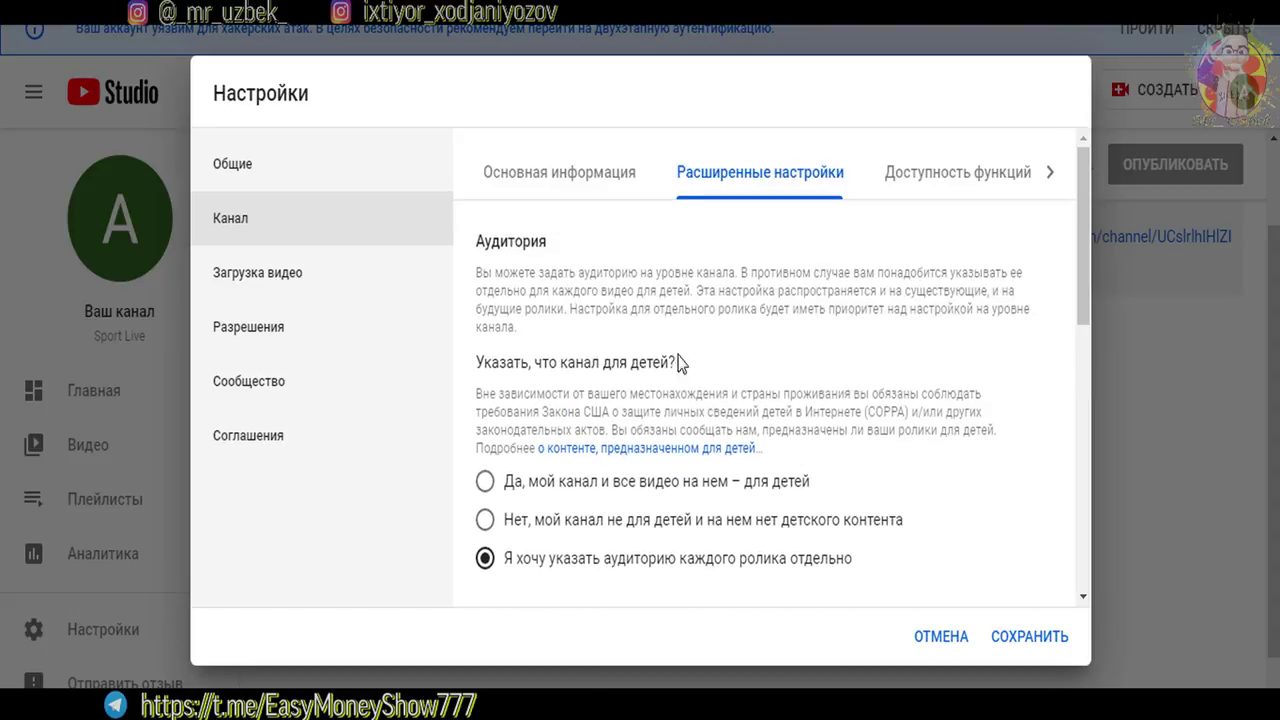
drag(575, 412, 708, 412)
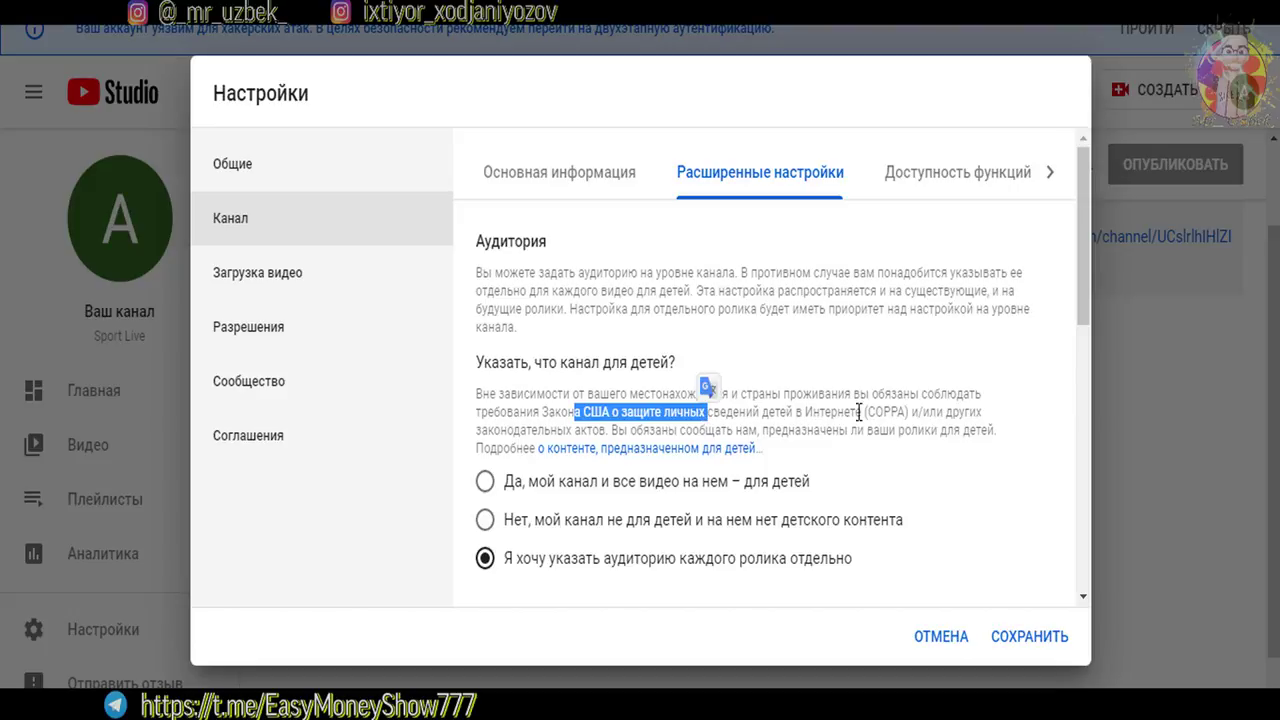
click(620, 412)
drag(877, 412, 906, 412)
scroll(1081, 313, down, 1)
scroll(1081, 313, down, 1)
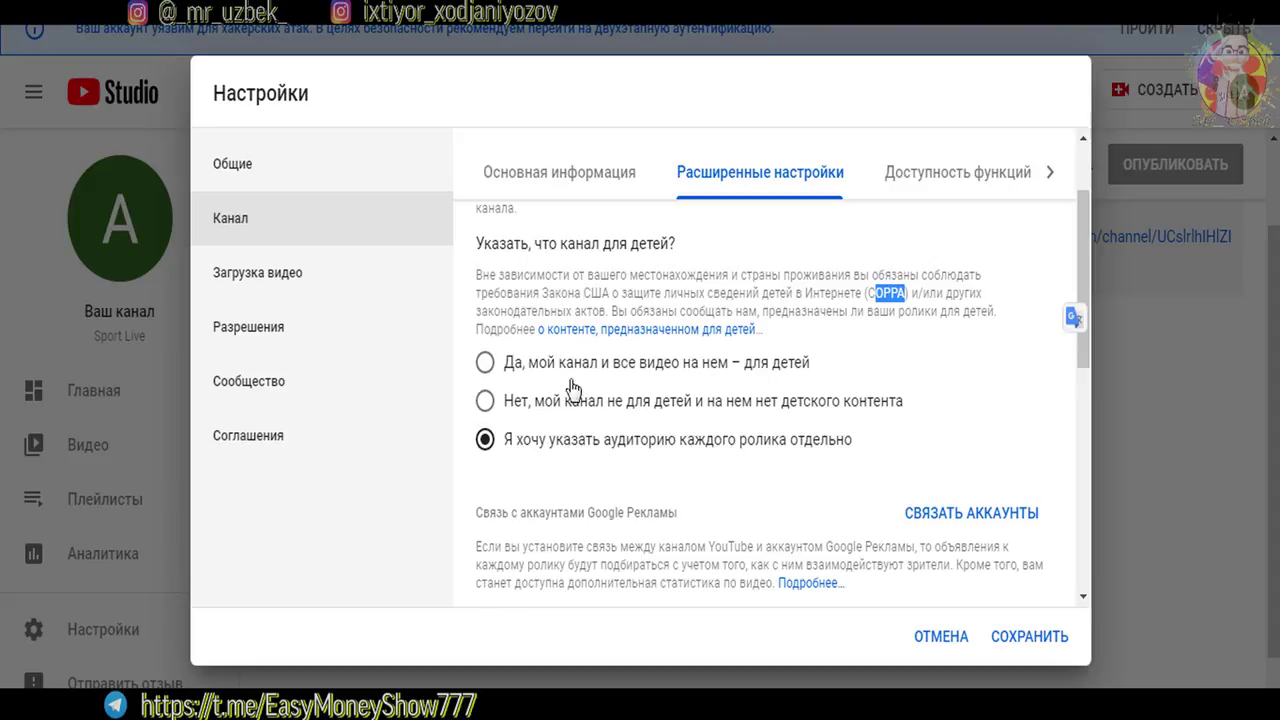
click(482, 362)
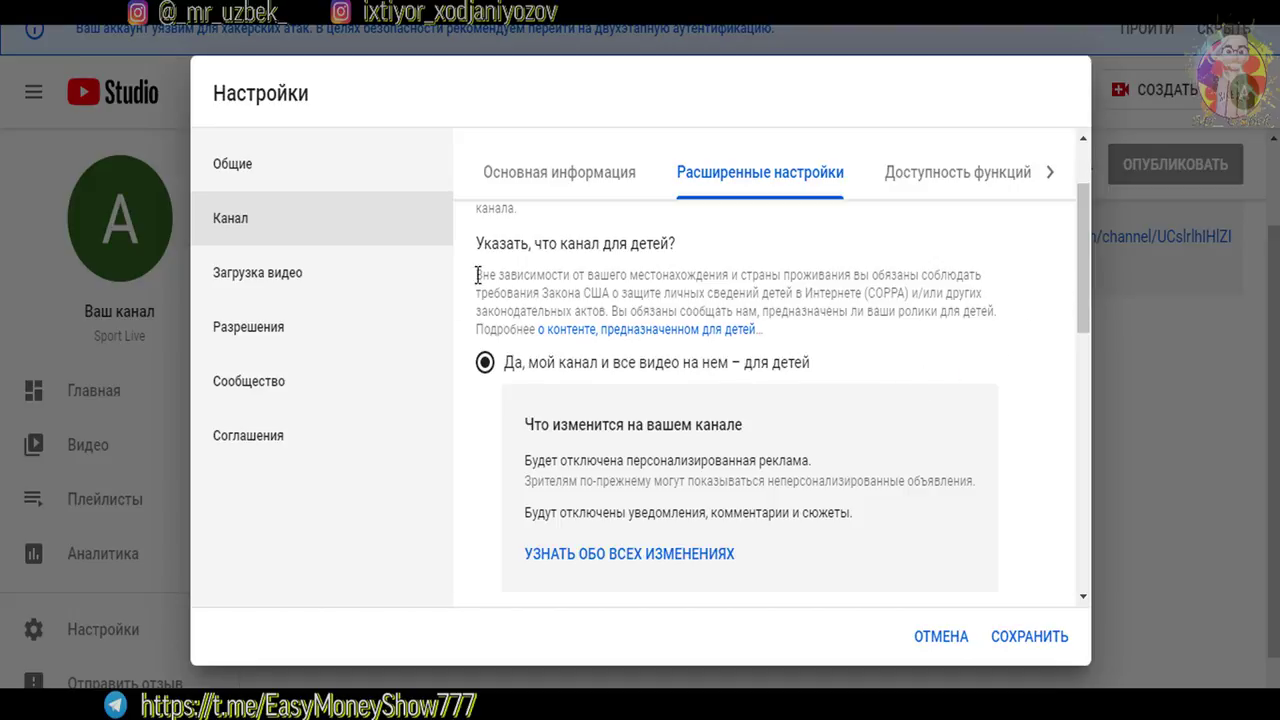
drag(1087, 284, 1080, 340)
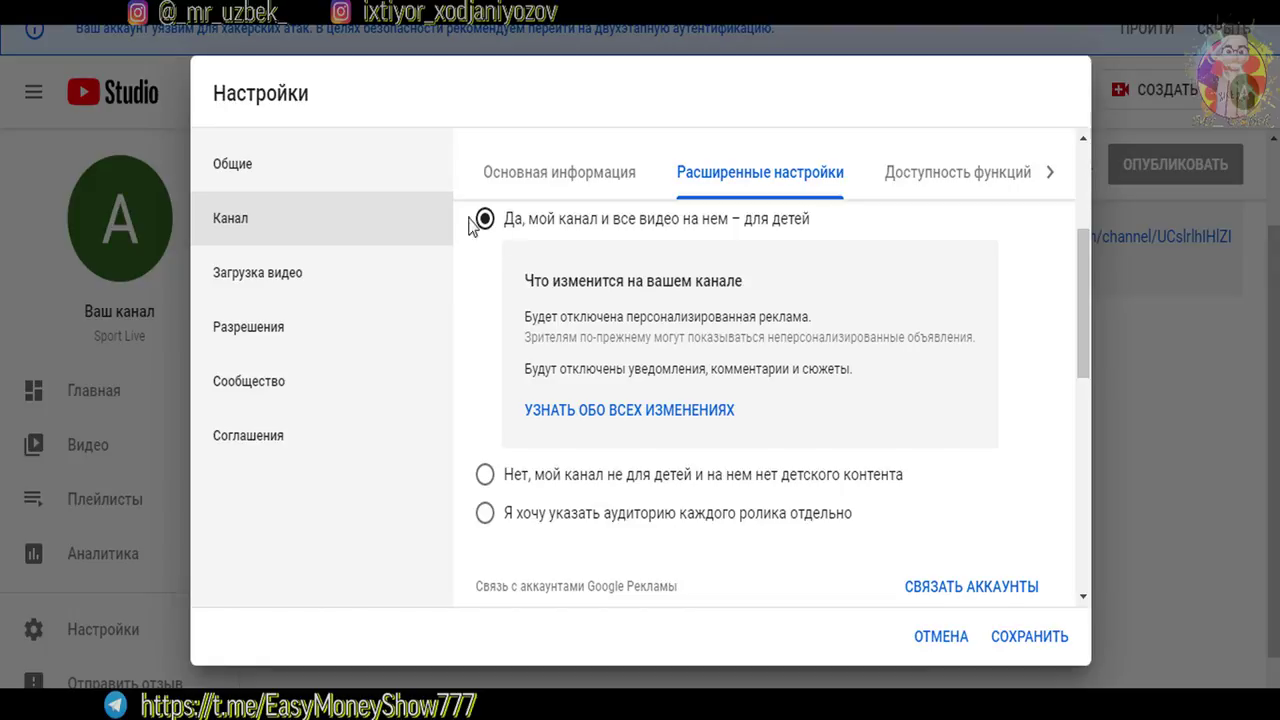
click(485, 477)
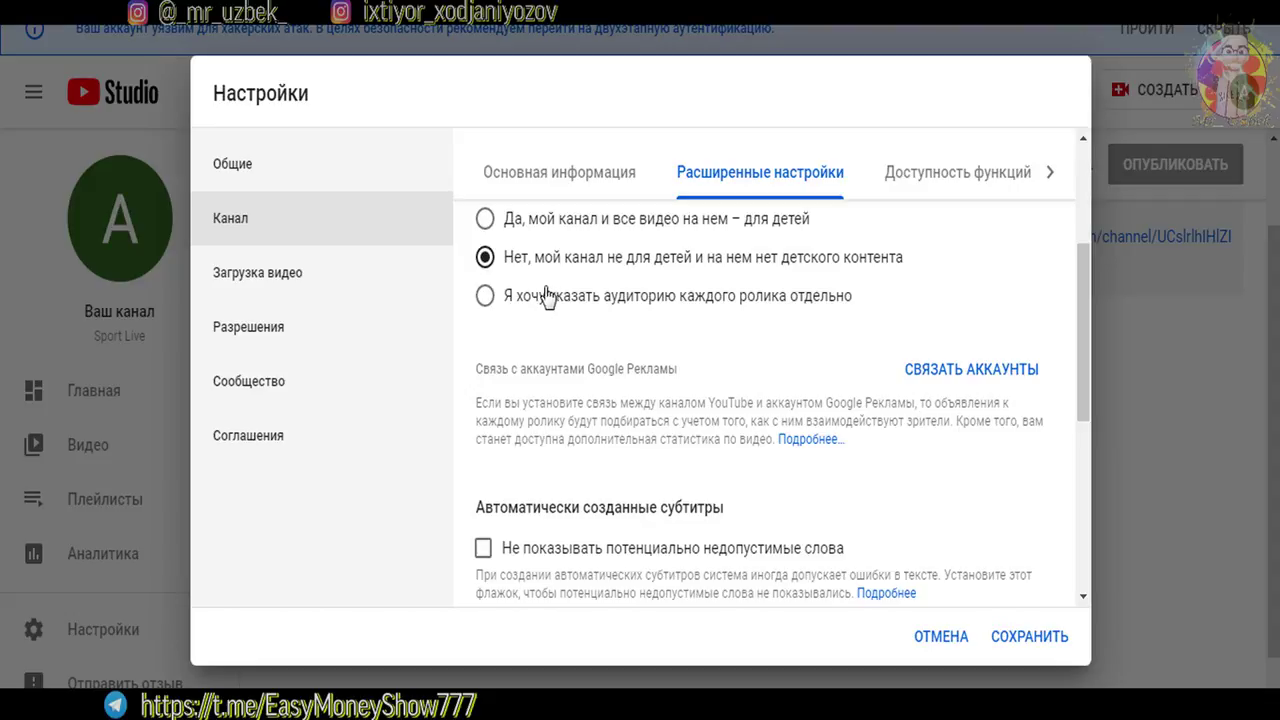
click(487, 296)
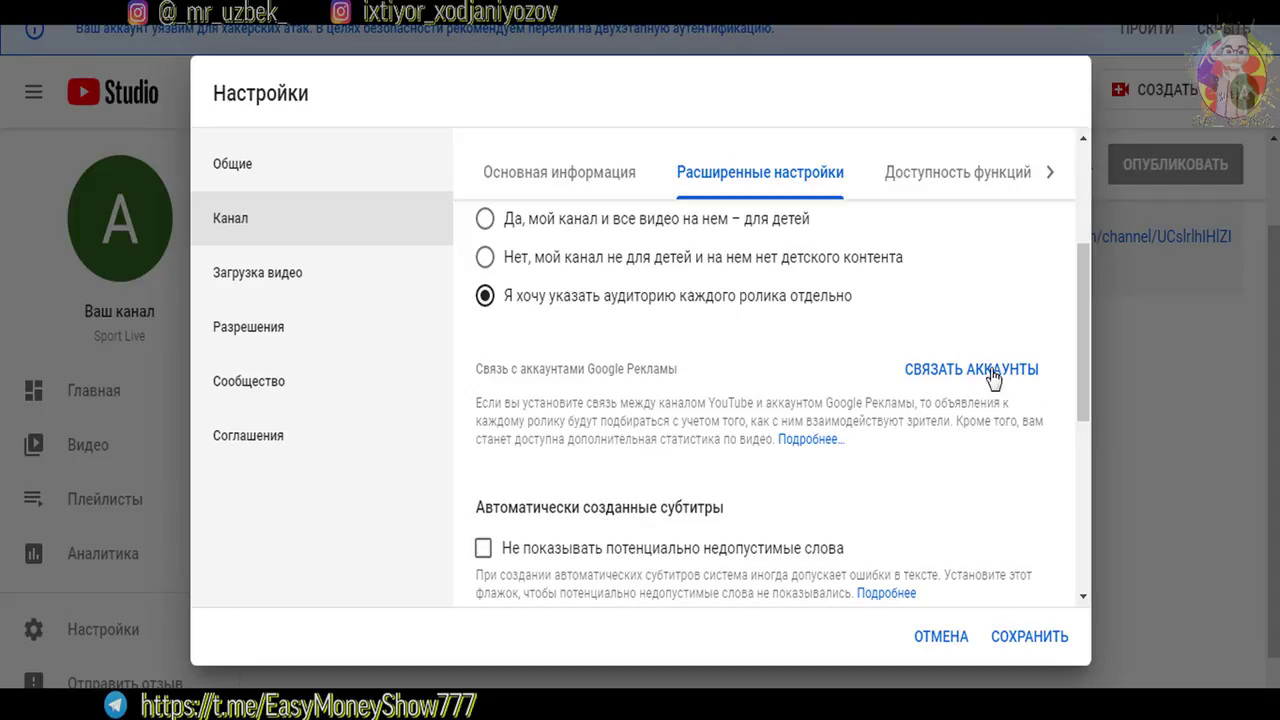
Uncheck Показывать количество подписчиков to hide the subscriber count
scroll(988, 383, down, 3)
drag(506, 333, 658, 334)
click(775, 355)
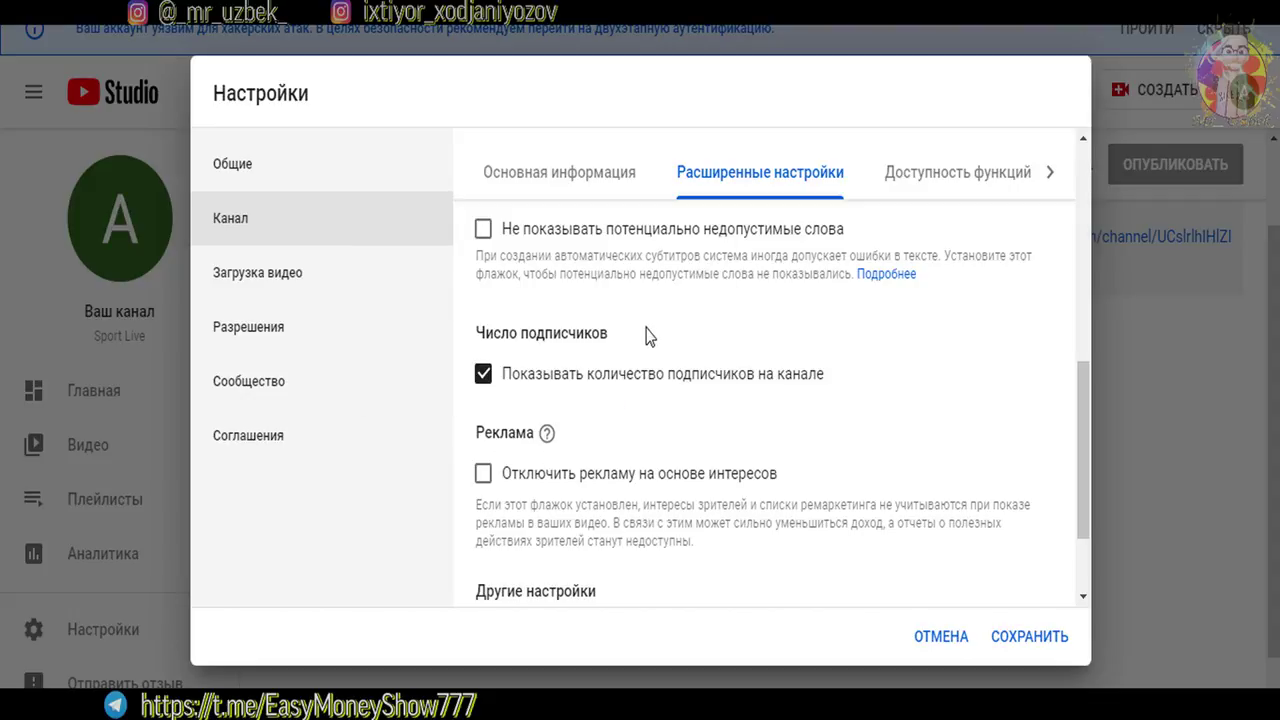
click(485, 377)
Toggle the subscriber count on and back off so it stays hidden, then open YouTube account management
click(484, 374)
scroll(986, 391, down, 2)
click(483, 245)
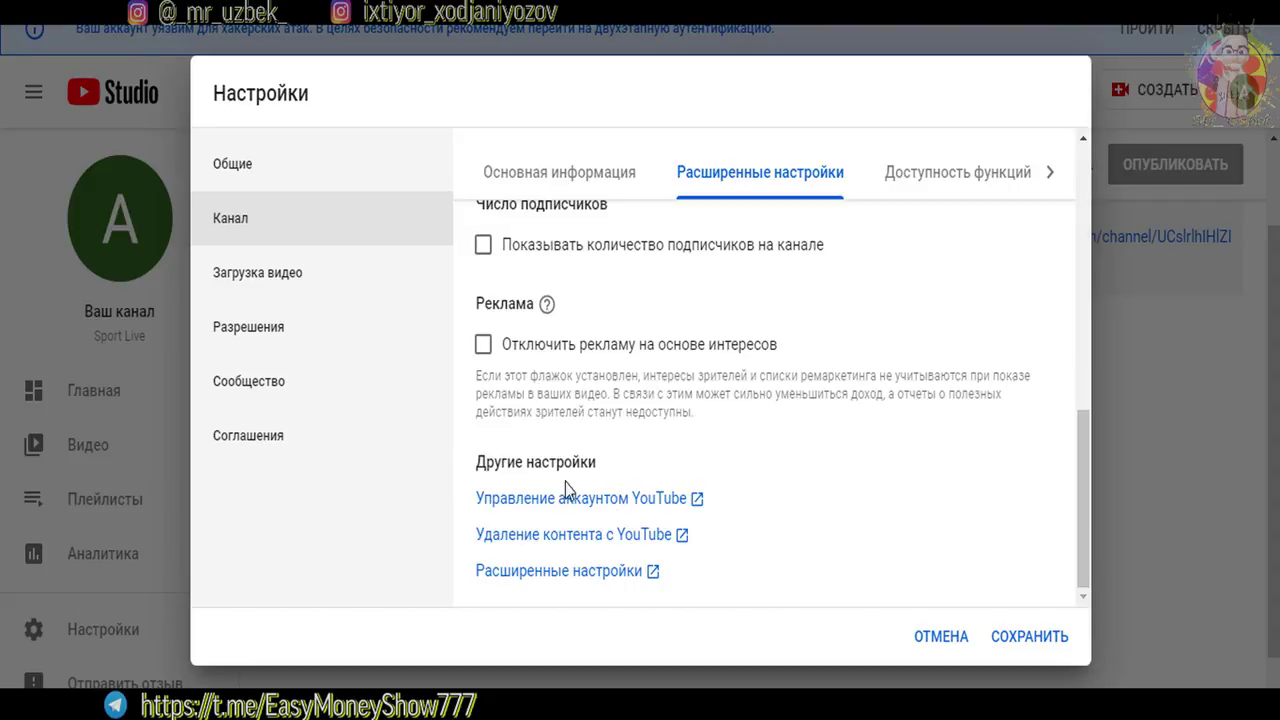
click(657, 512)
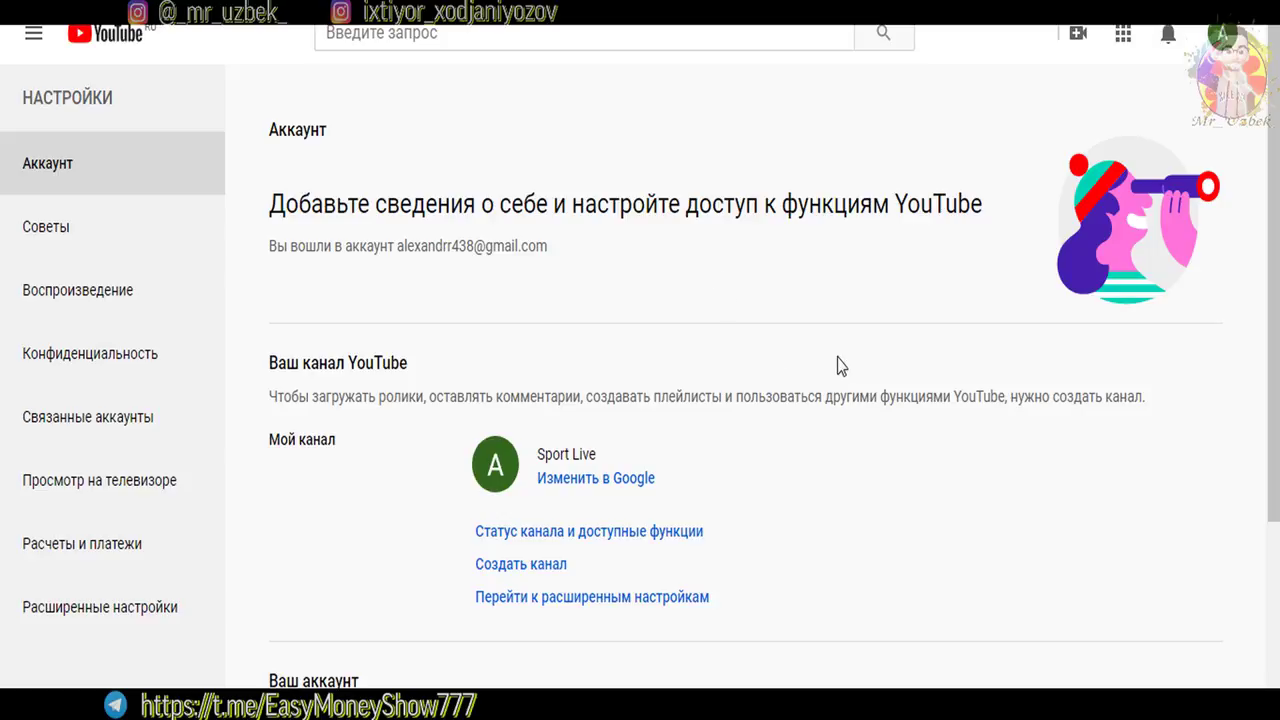
Highlight the signed-in account address, then bring up the account switcher from the avatar menu
scroll(838, 362, down, 2)
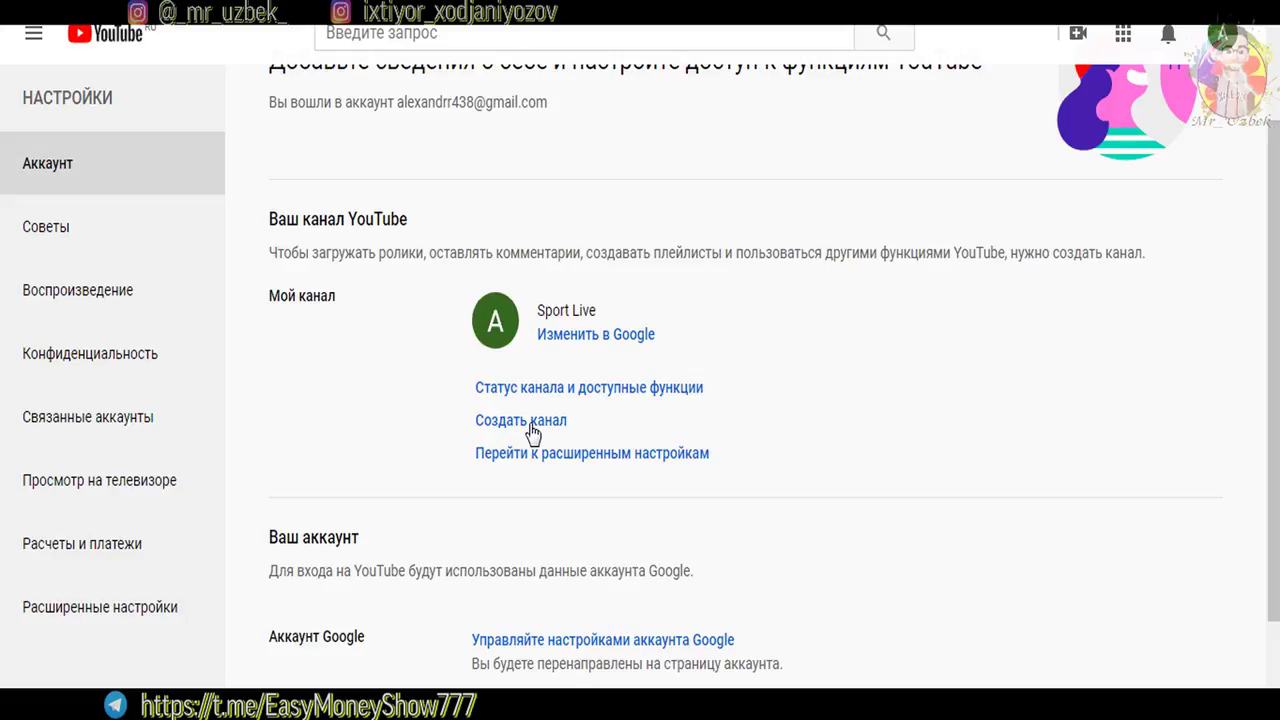
drag(550, 106, 396, 104)
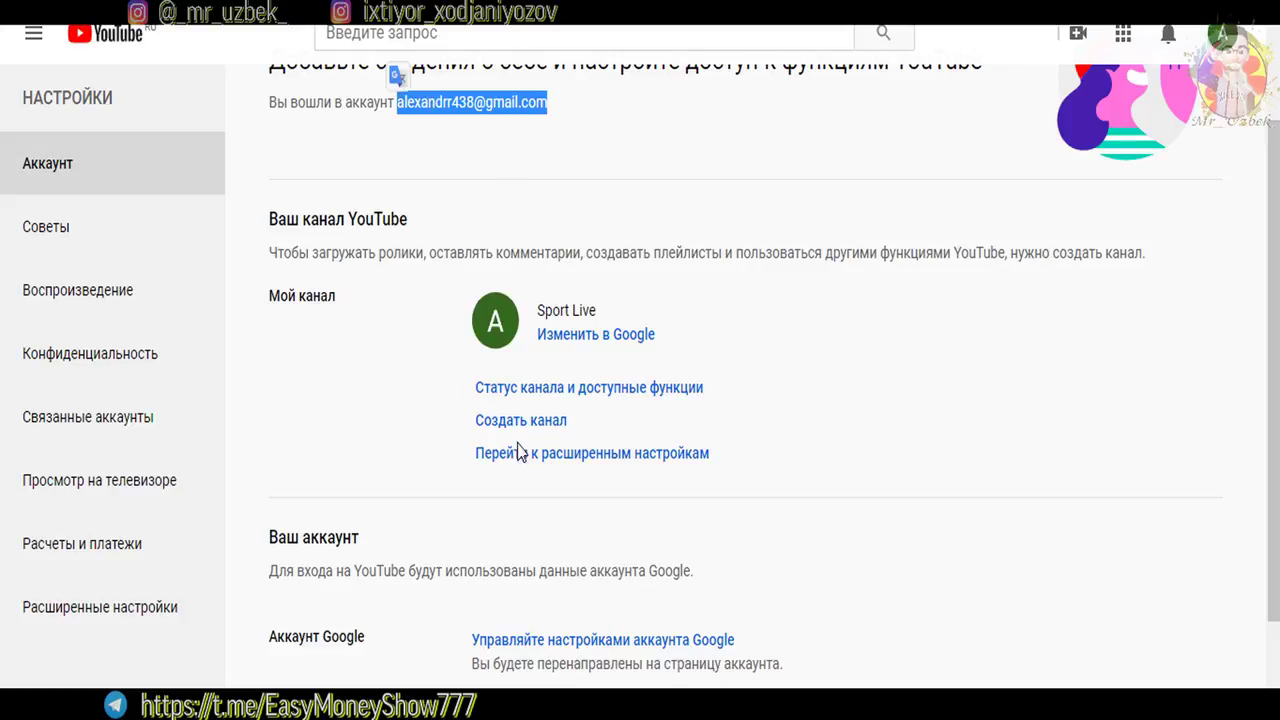
click(1215, 37)
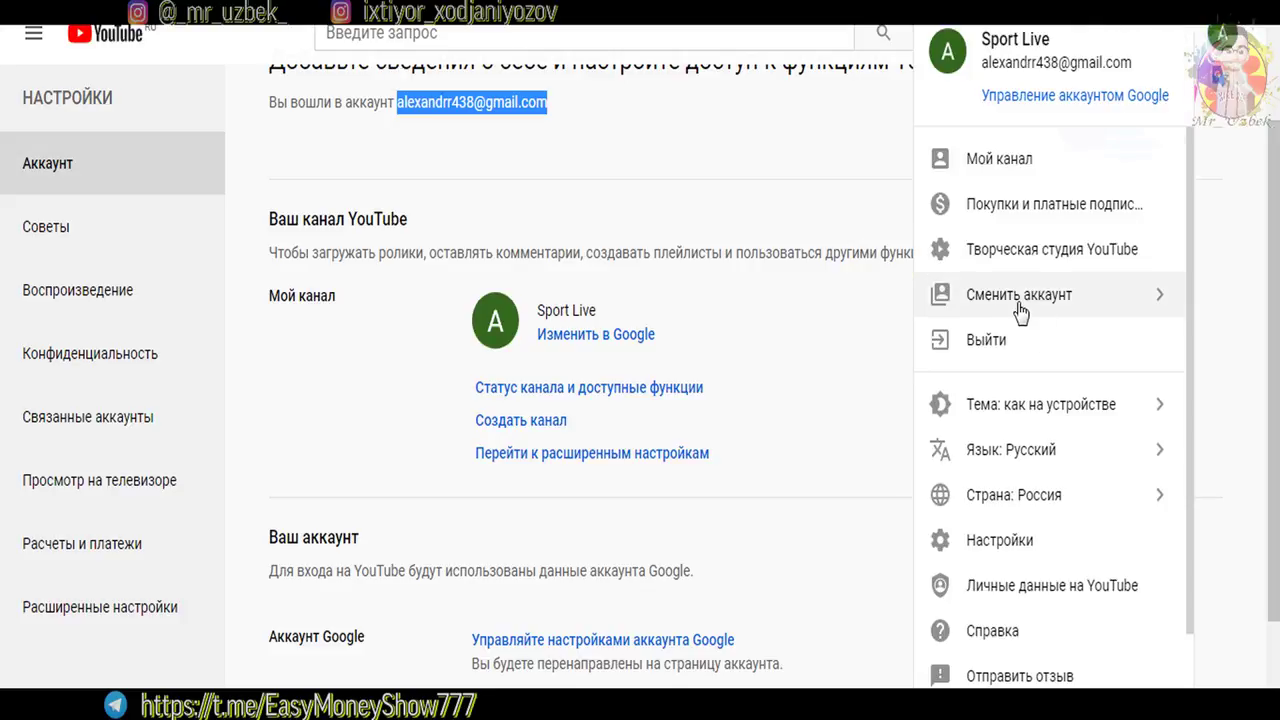
click(1036, 312)
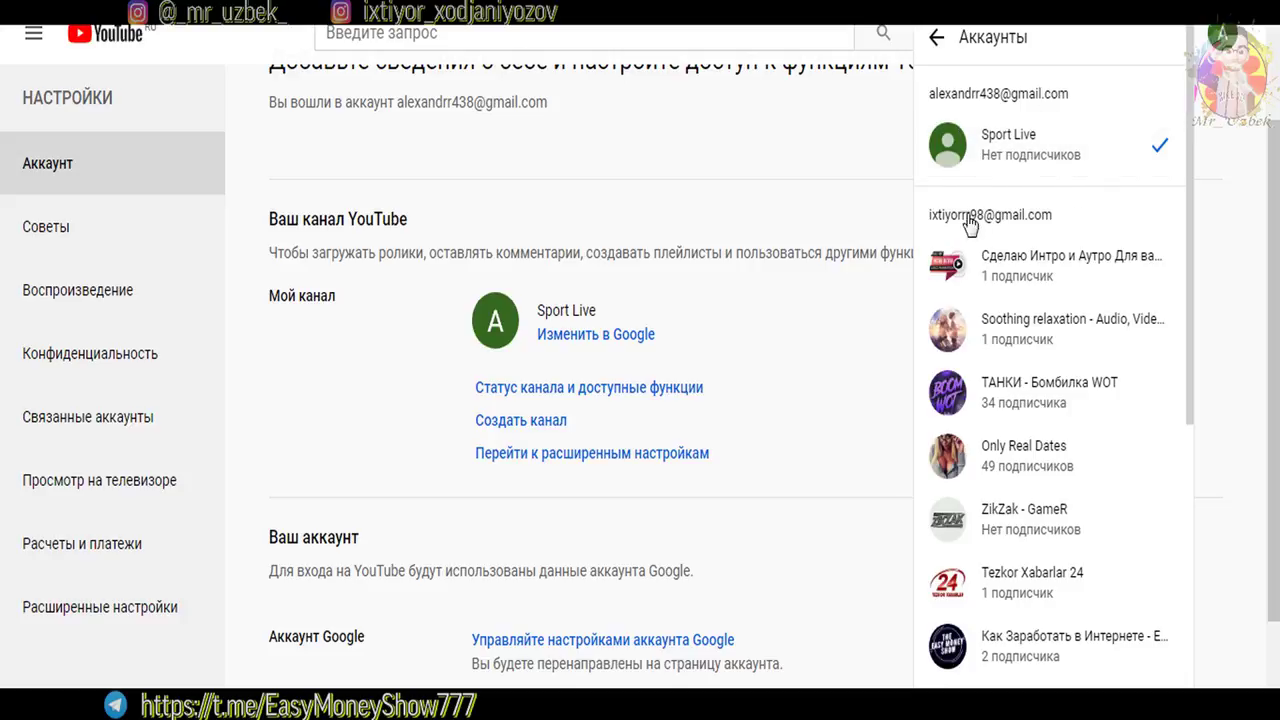
Scroll through the other accounts' channels, then select and deselect the Sport Live name
scroll(1100, 180, down, 2)
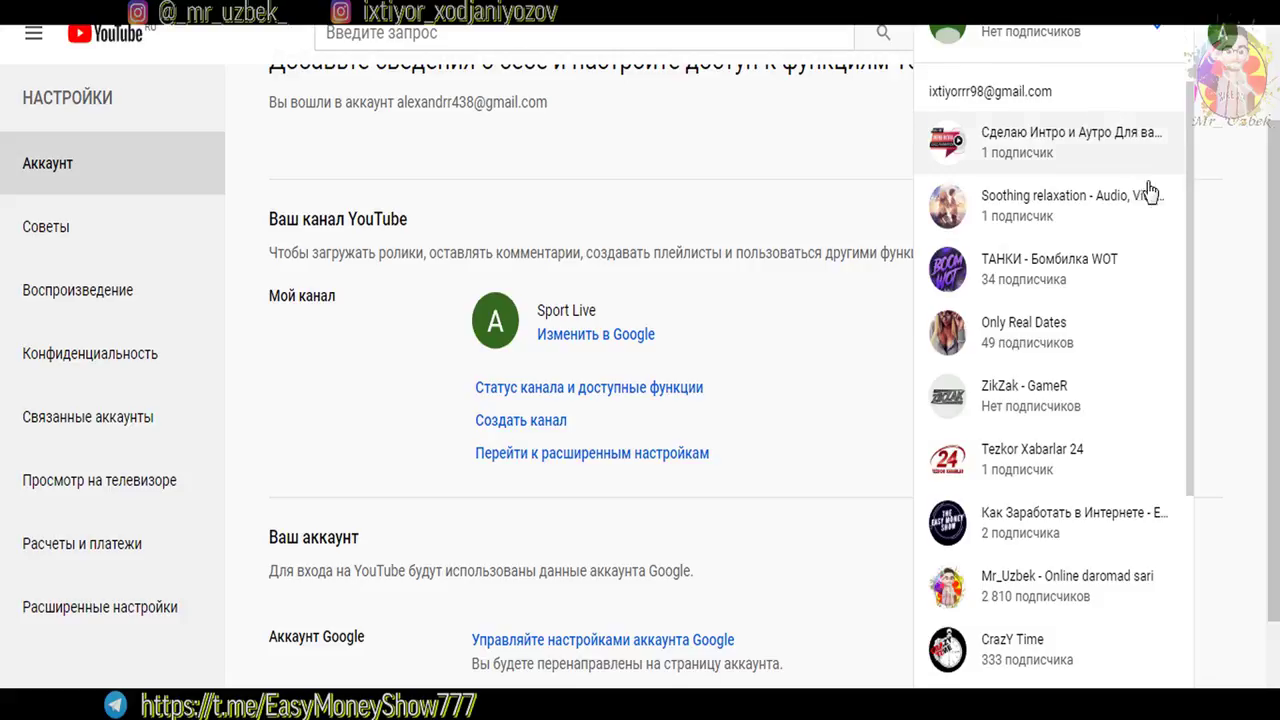
scroll(600, 260, down, 1)
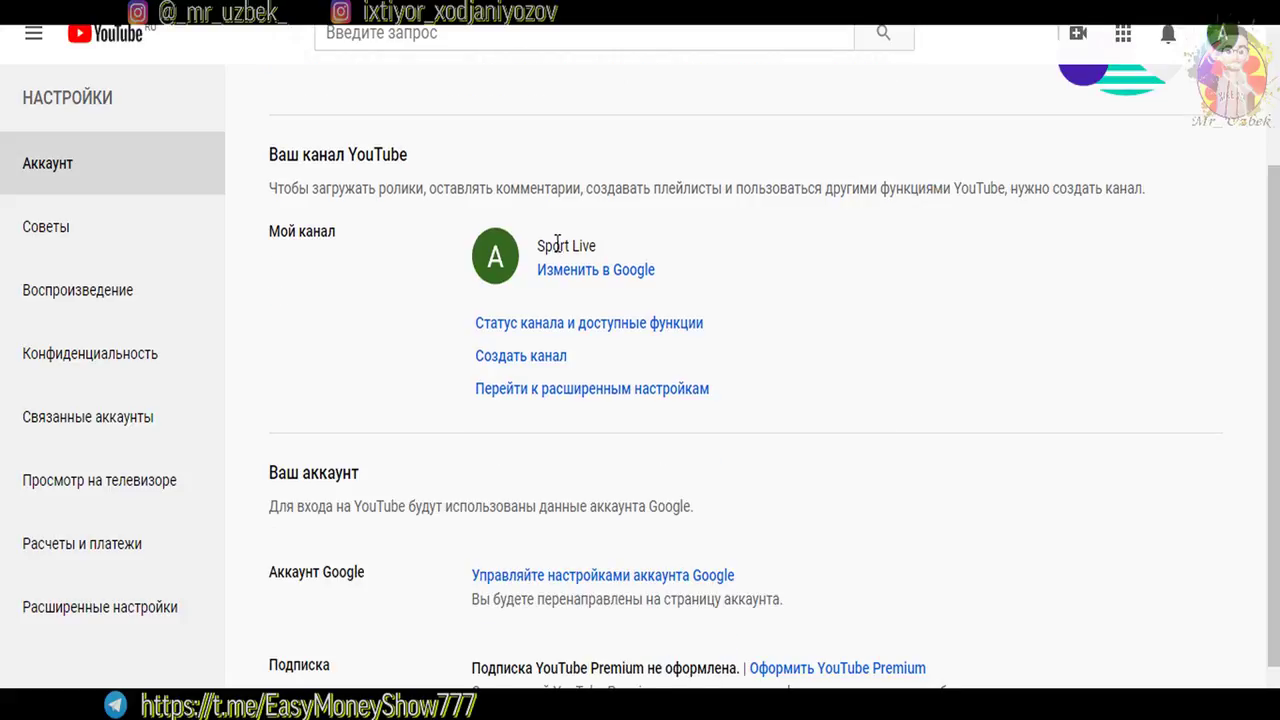
drag(539, 246, 694, 251)
click(688, 262)
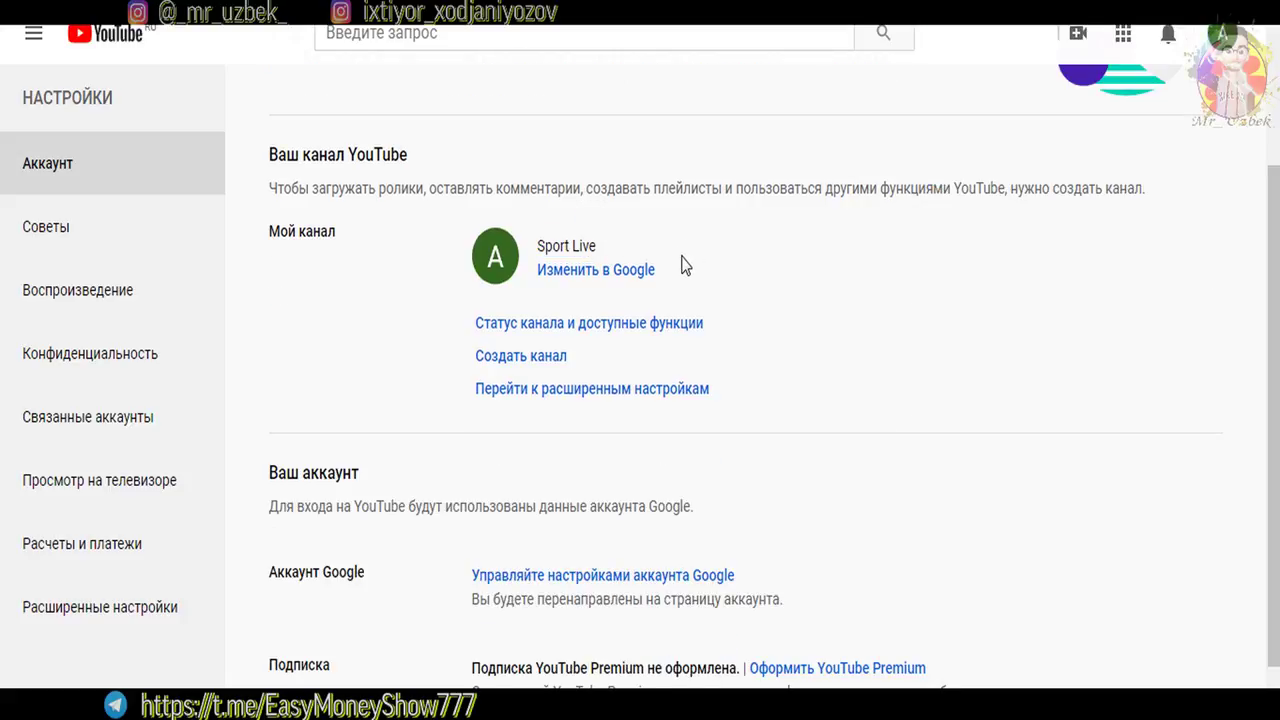
click(519, 358)
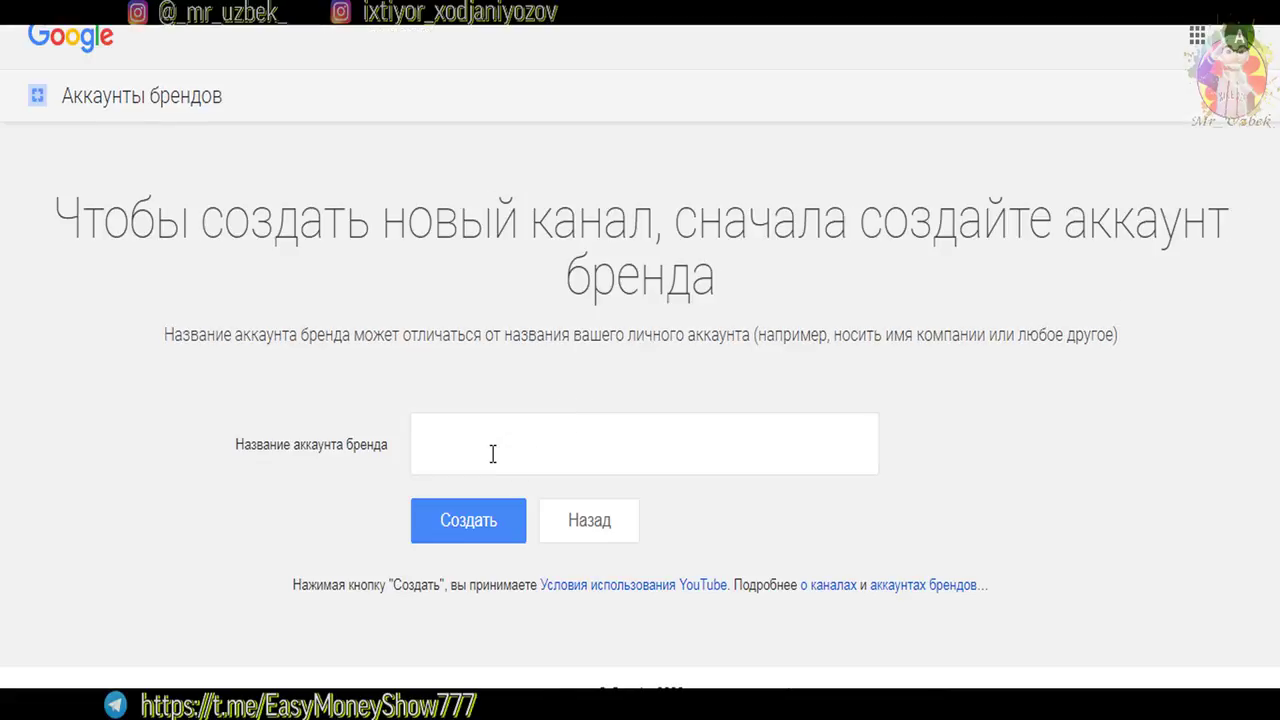
click(491, 455)
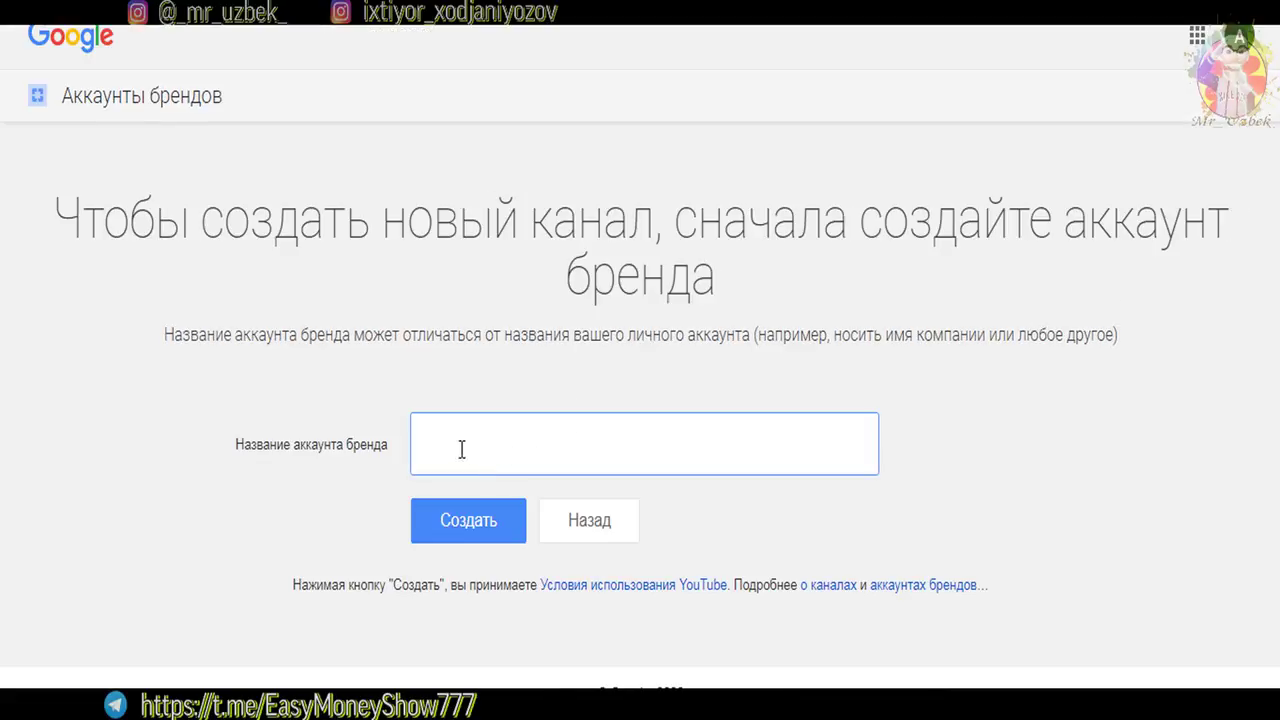
click(470, 450)
click(462, 369)
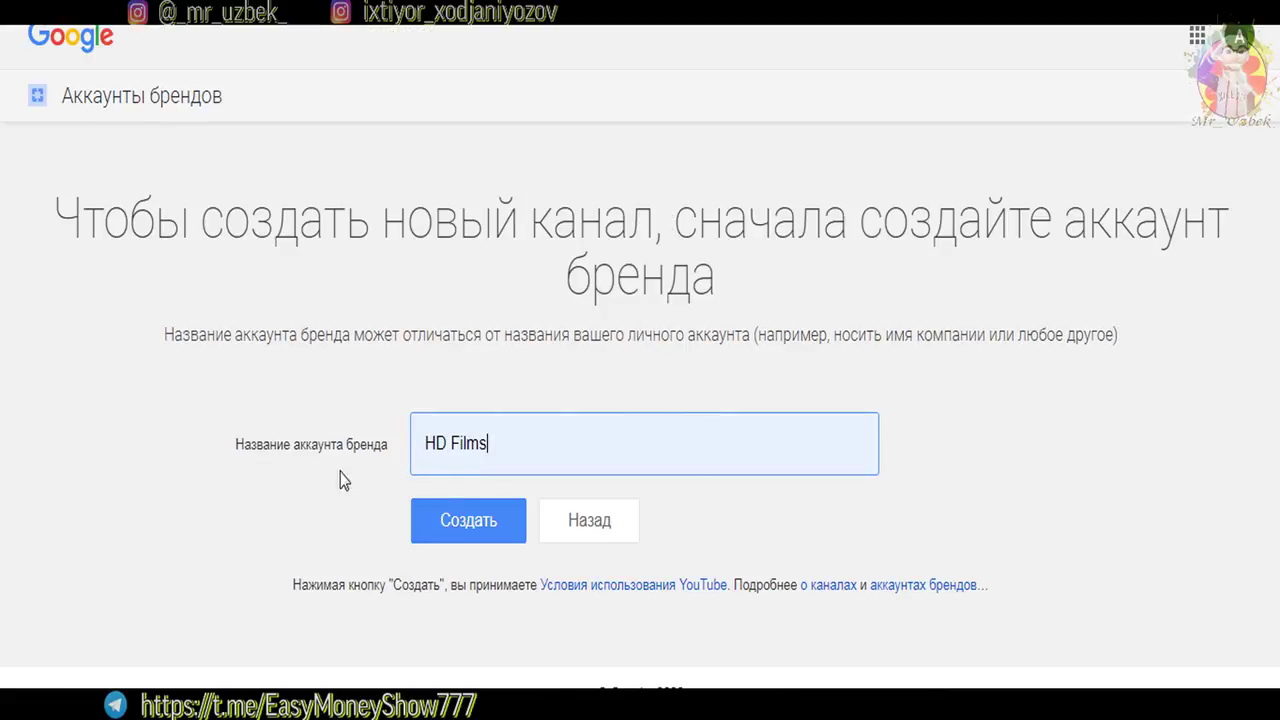
key(ctrl+a)
click(496, 447)
click(237, 460)
click(468, 519)
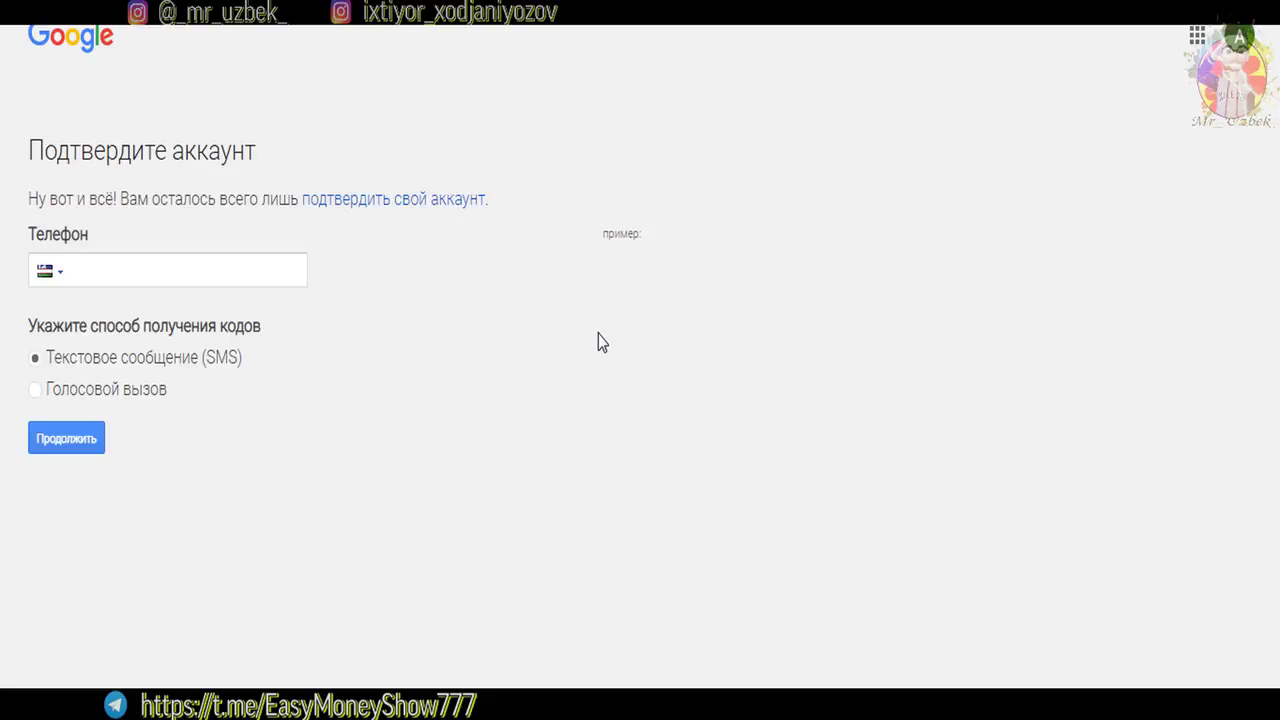
click(90, 284)
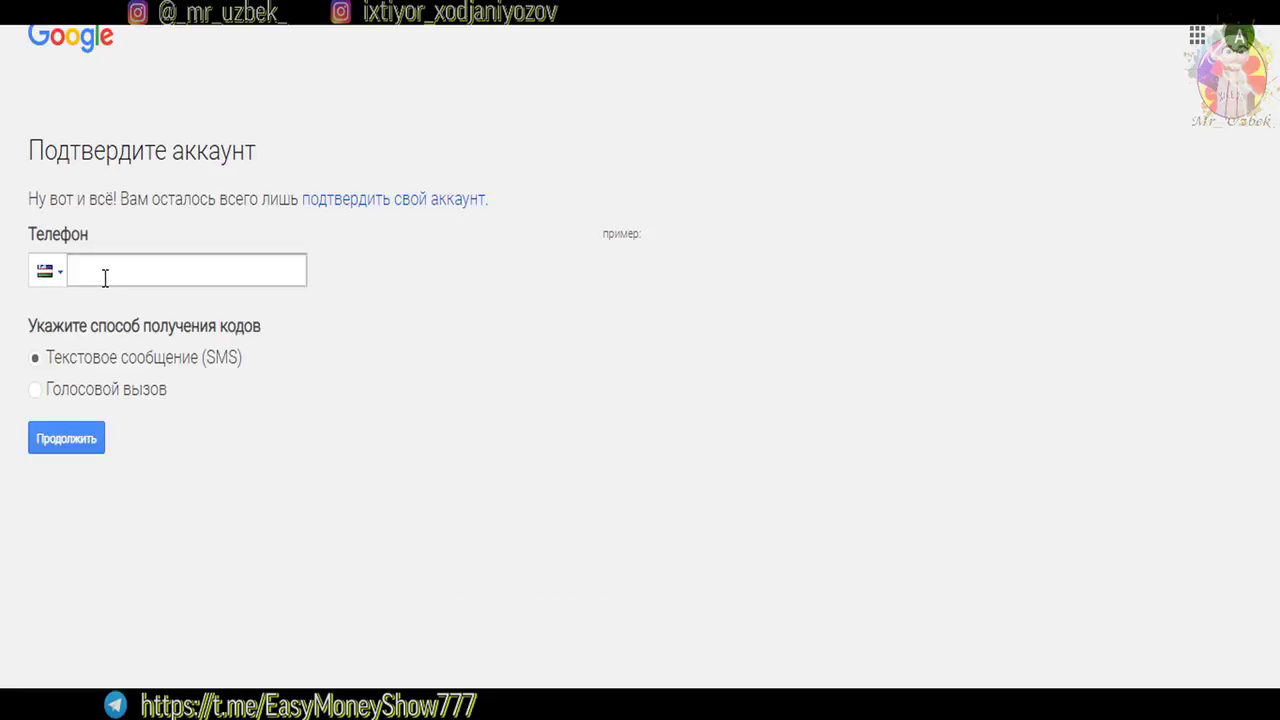
click(132, 276)
key(Tab)
click(38, 396)
click(38, 362)
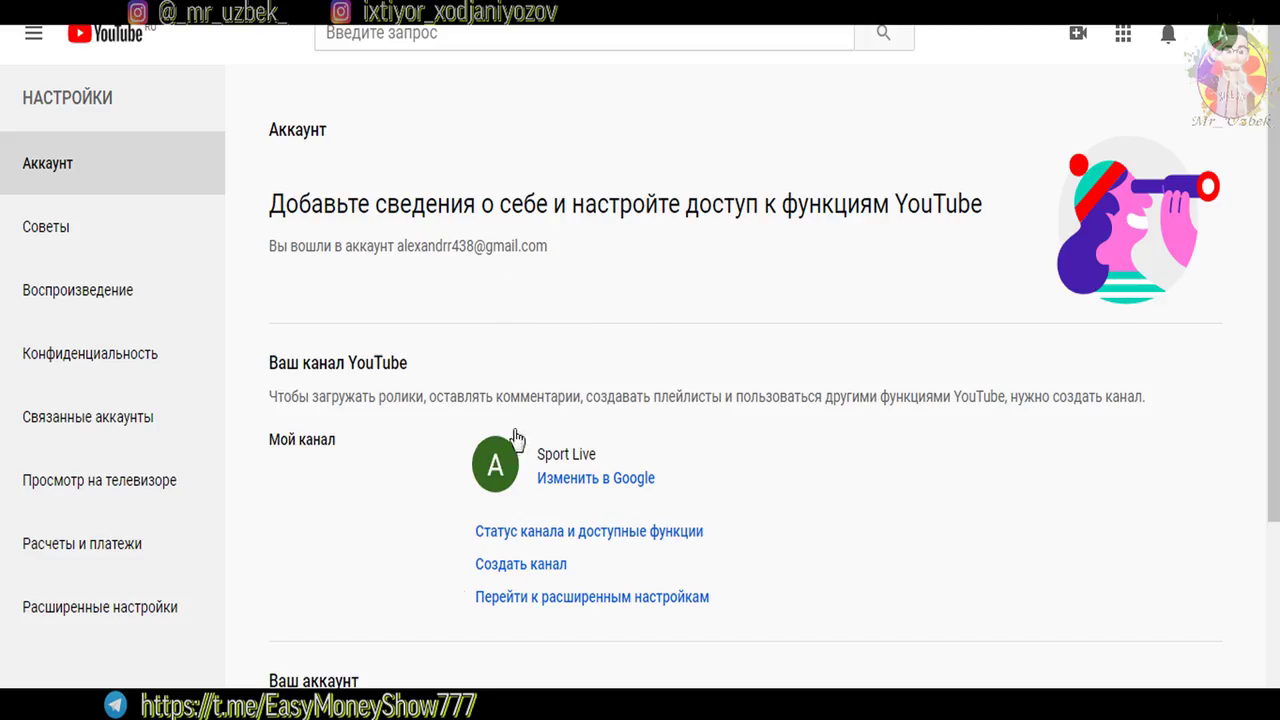
On Расширенные настройки, select the user and channel IDs, then follow the 'о собственных URL' help link
scroll(1234, 244, down, 1)
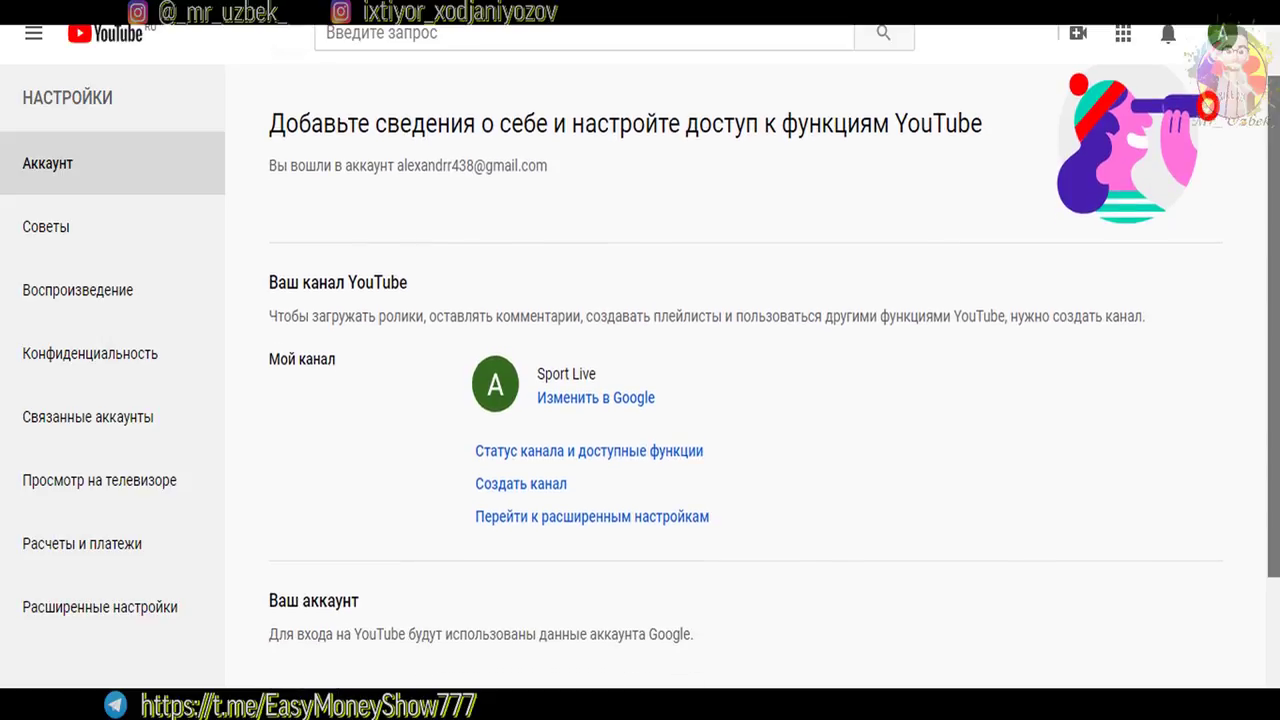
click(92, 625)
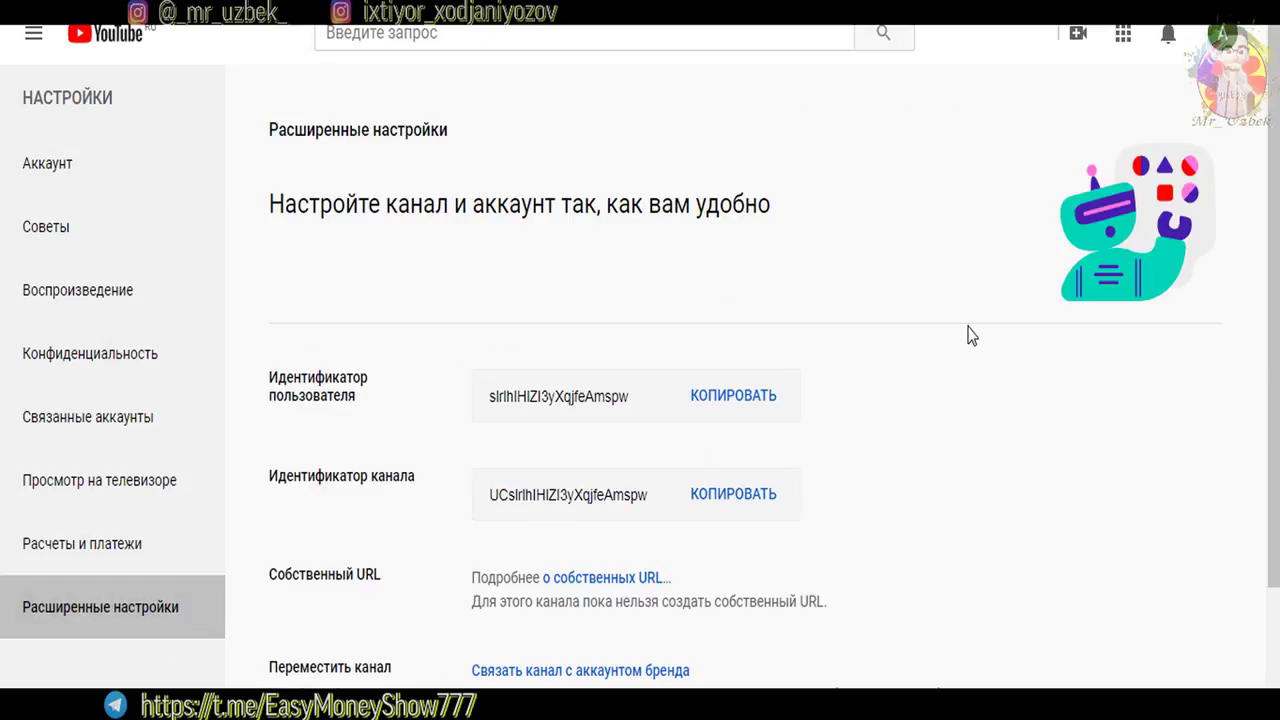
scroll(1202, 269, down, 1)
scroll(774, 352, down, 1)
drag(278, 333, 409, 333)
drag(490, 352, 656, 352)
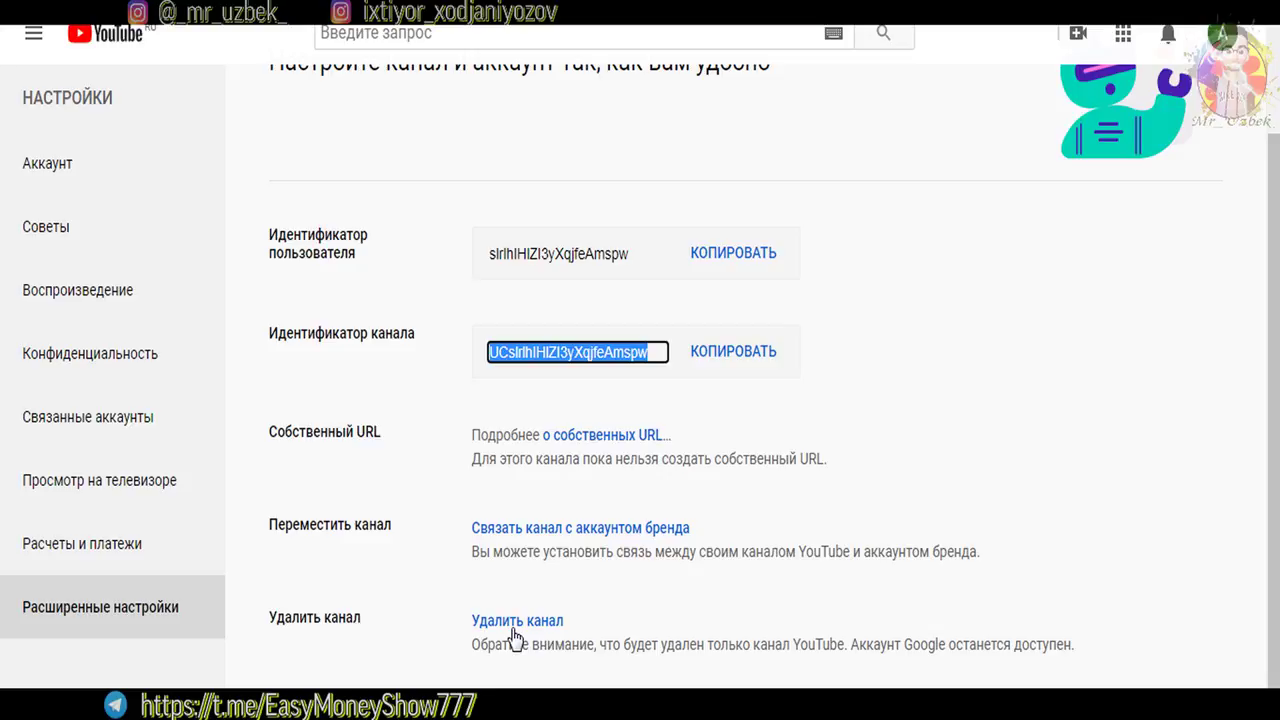
click(626, 443)
Select the example address youtube.com/c/NaZváNie and scroll the article toward Требования к каналу
drag(151, 490, 142, 489)
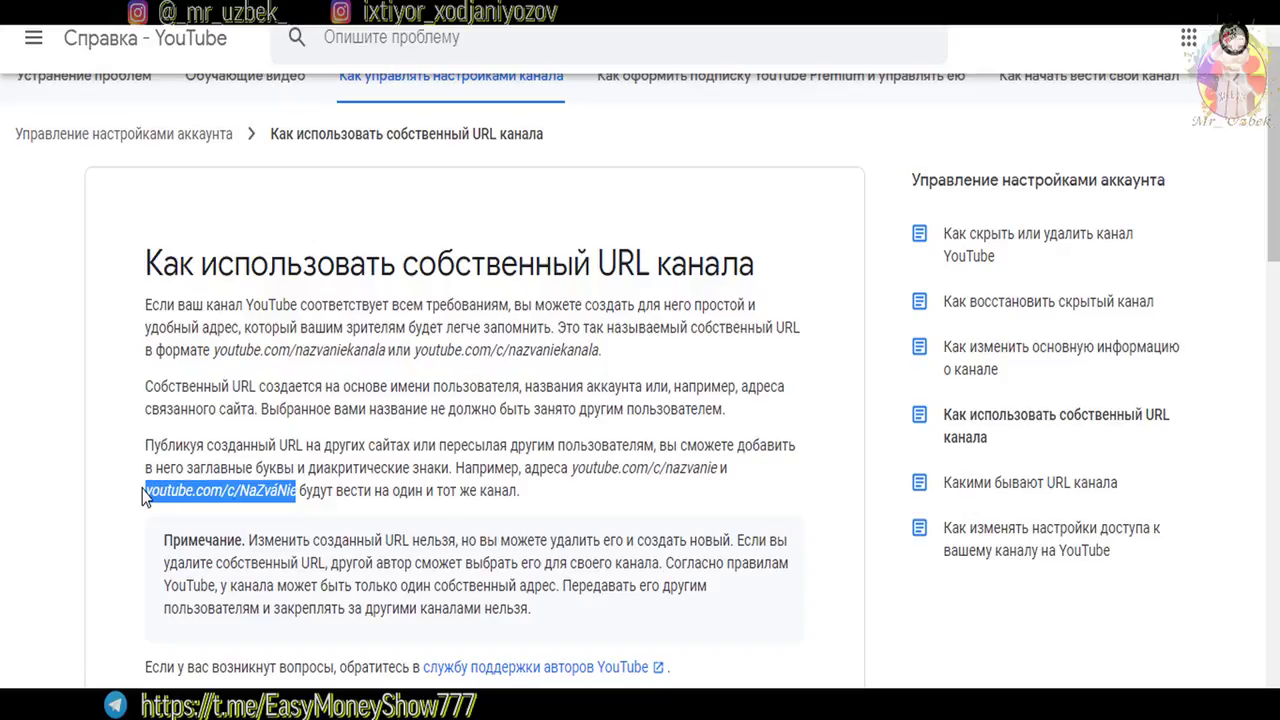
click(297, 490)
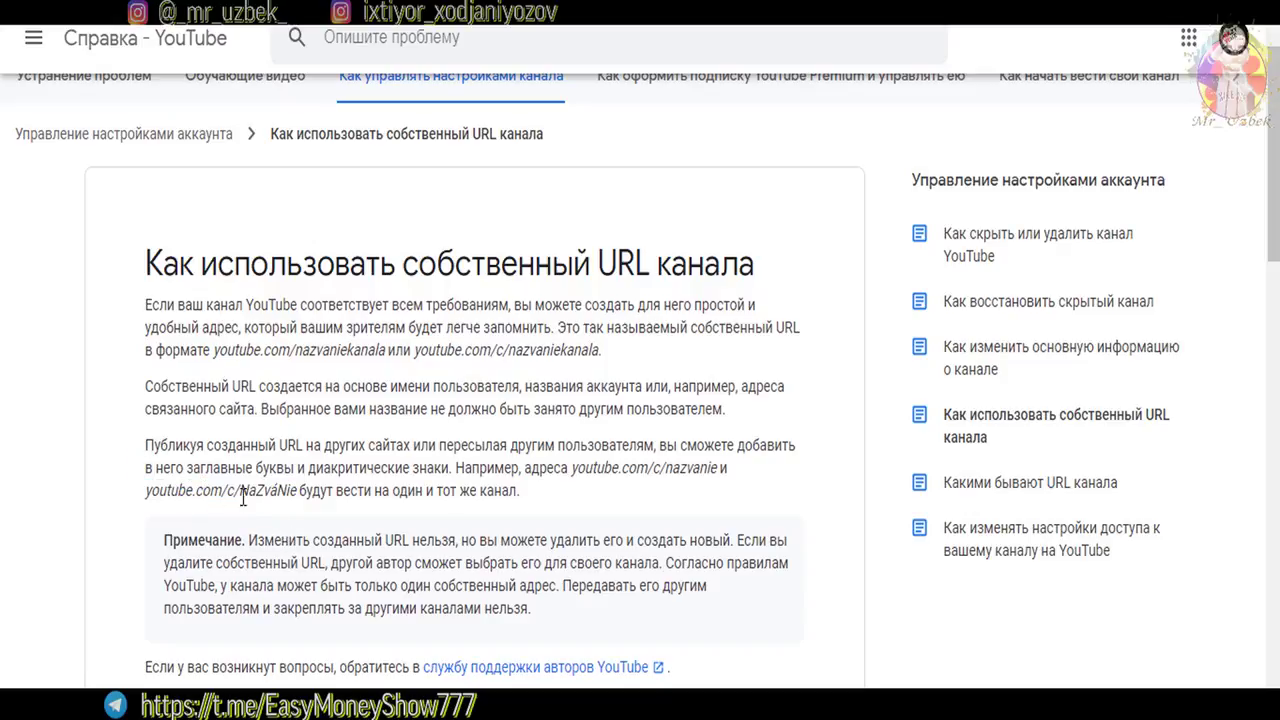
drag(297, 490, 147, 488)
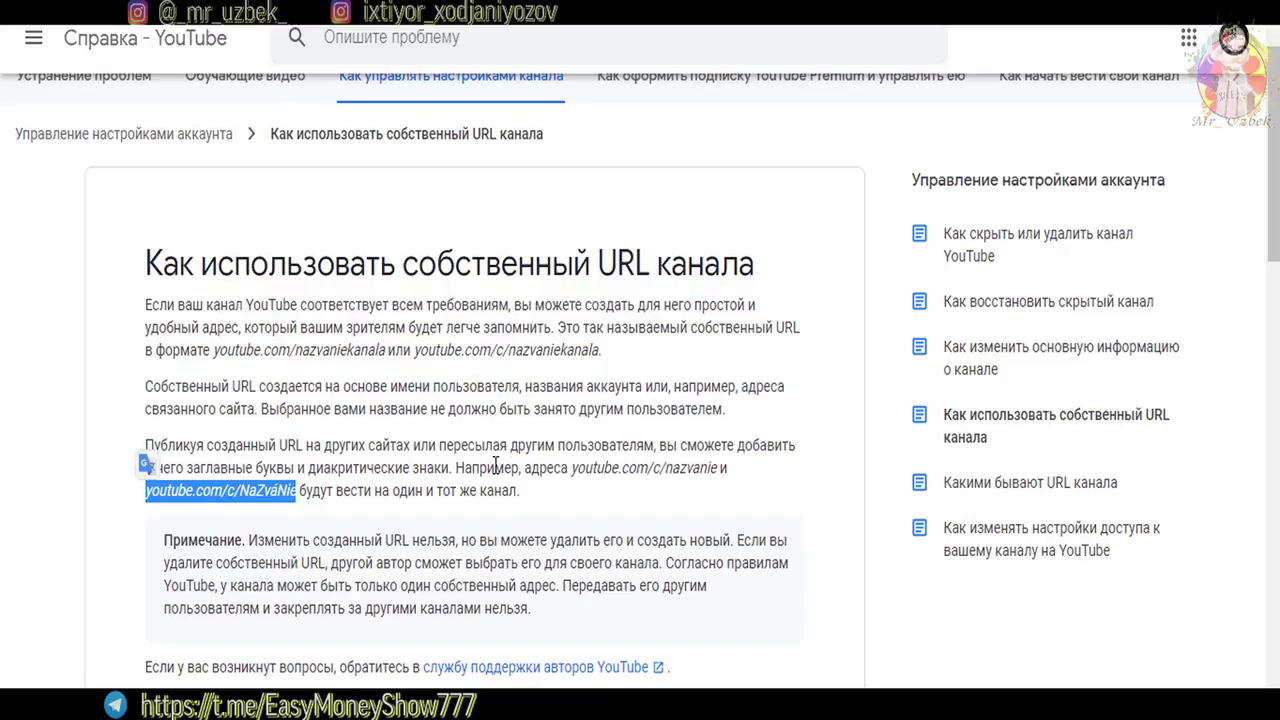
scroll(1275, 222, down, 1)
drag(1275, 222, 1276, 200)
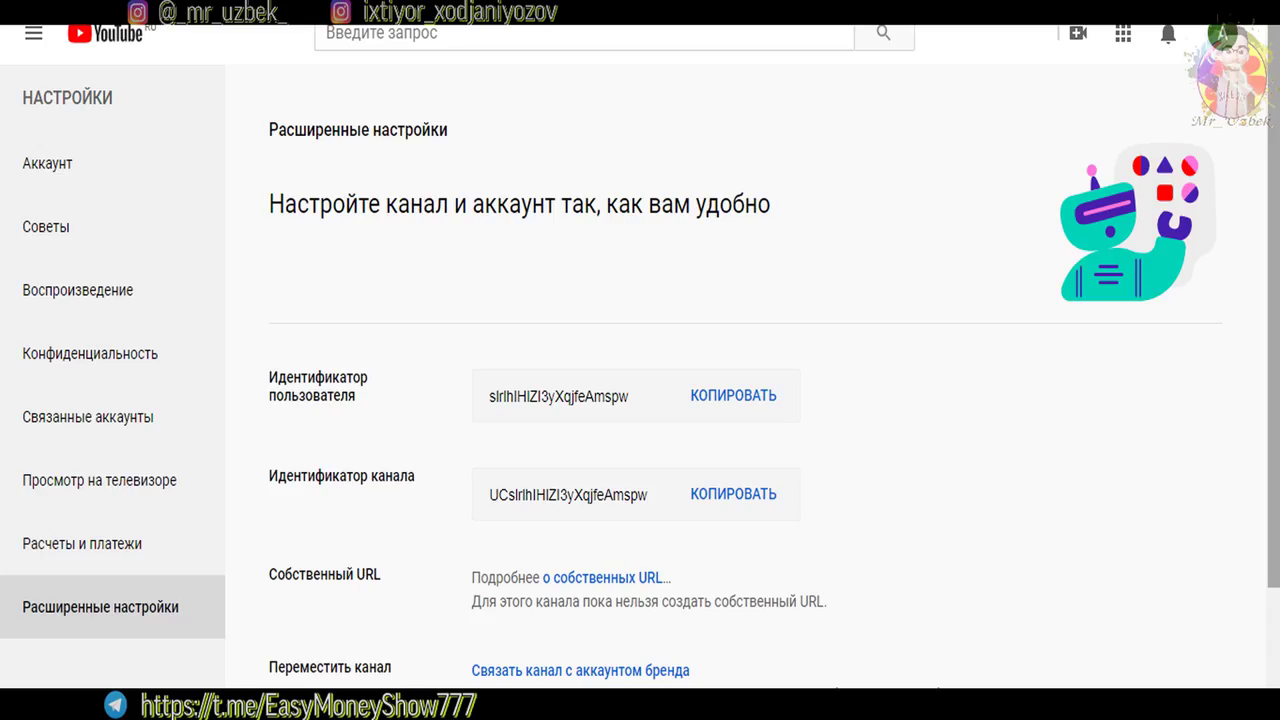
Back on Расширенные настройки, select and deselect a label and the full channel ID
scroll(603, 440, down, 1)
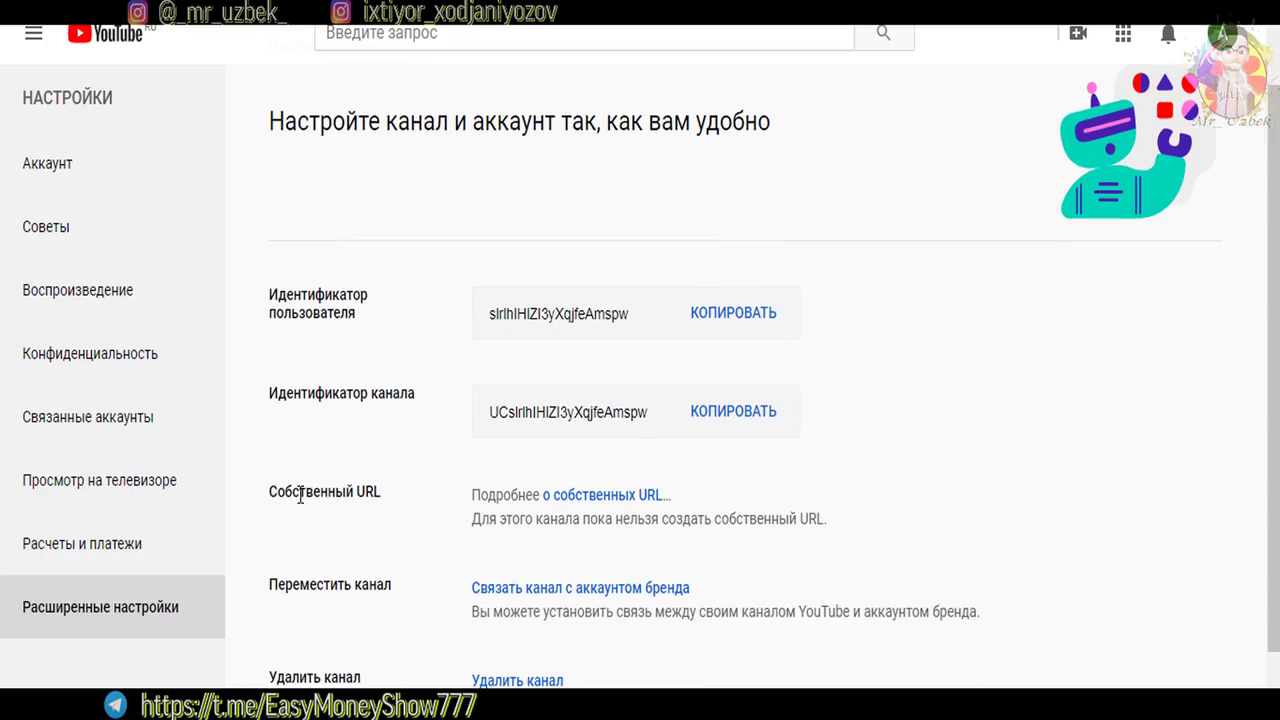
drag(327, 492, 407, 507)
click(450, 498)
drag(491, 410, 656, 412)
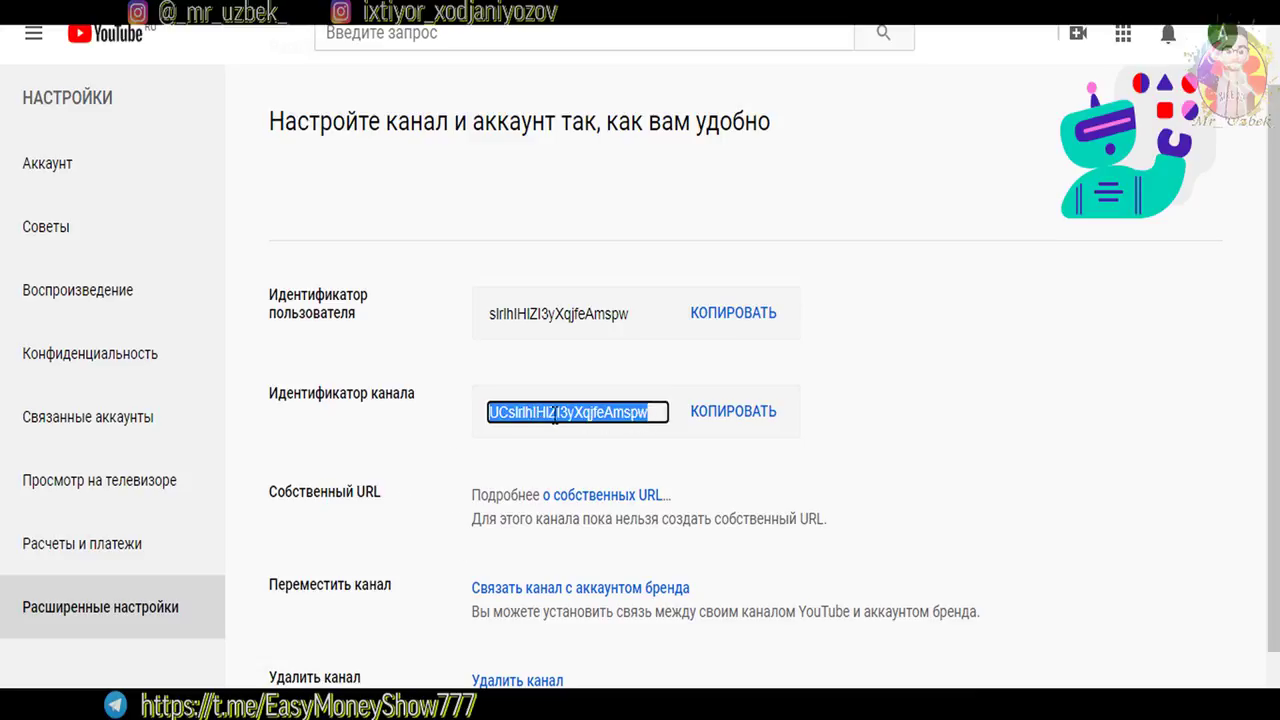
click(423, 471)
scroll(458, 122, up, 1)
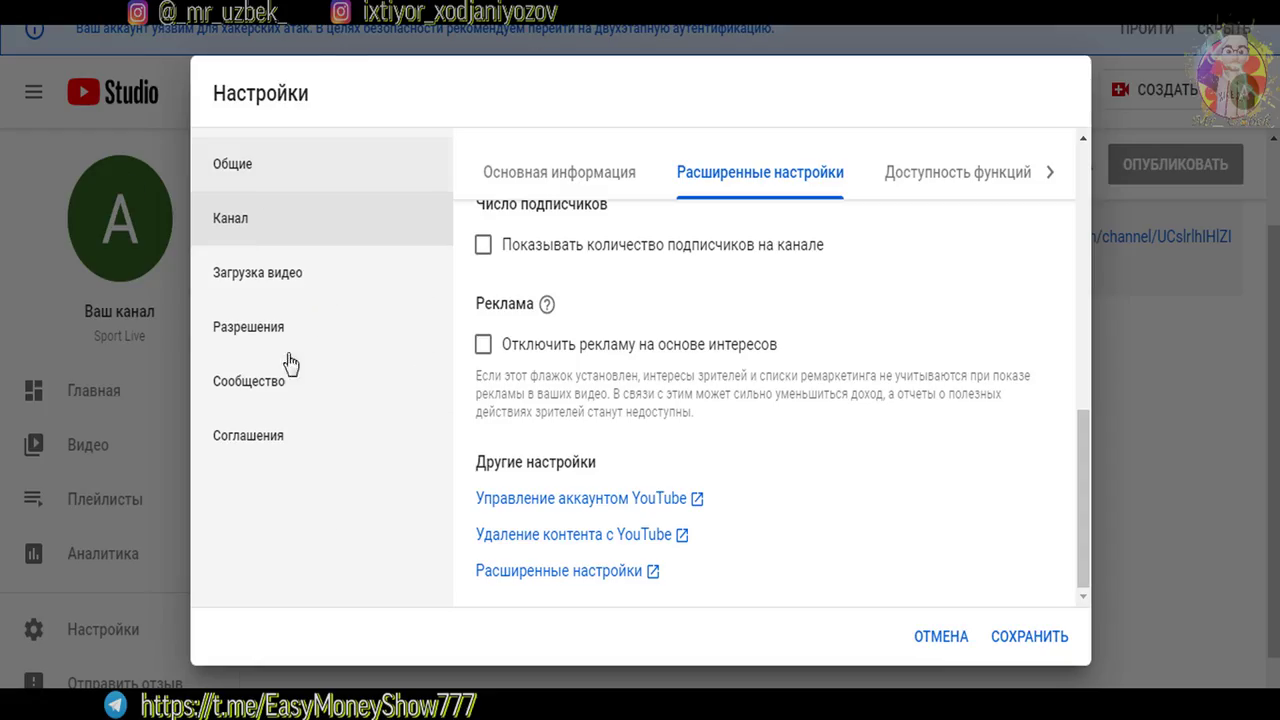
In the Загрузка видео defaults, start the description with the line 'asasna'
click(270, 290)
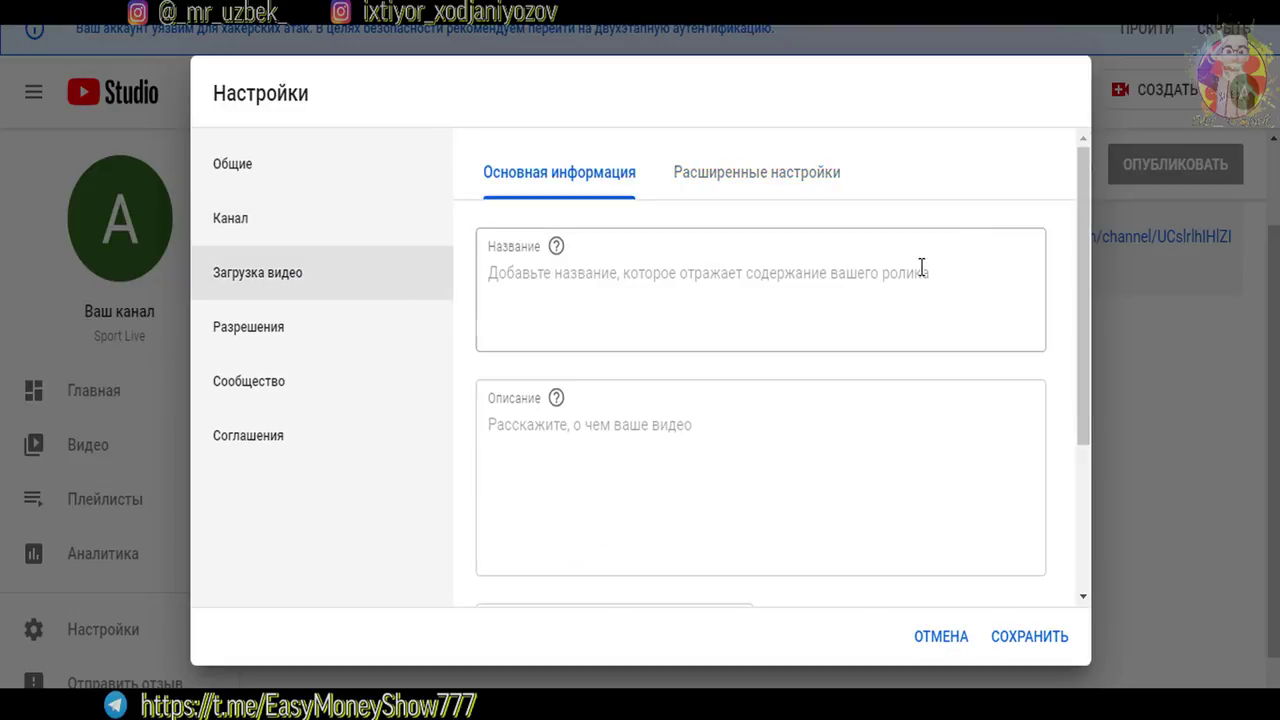
drag(1080, 298, 1083, 370)
click(520, 337)
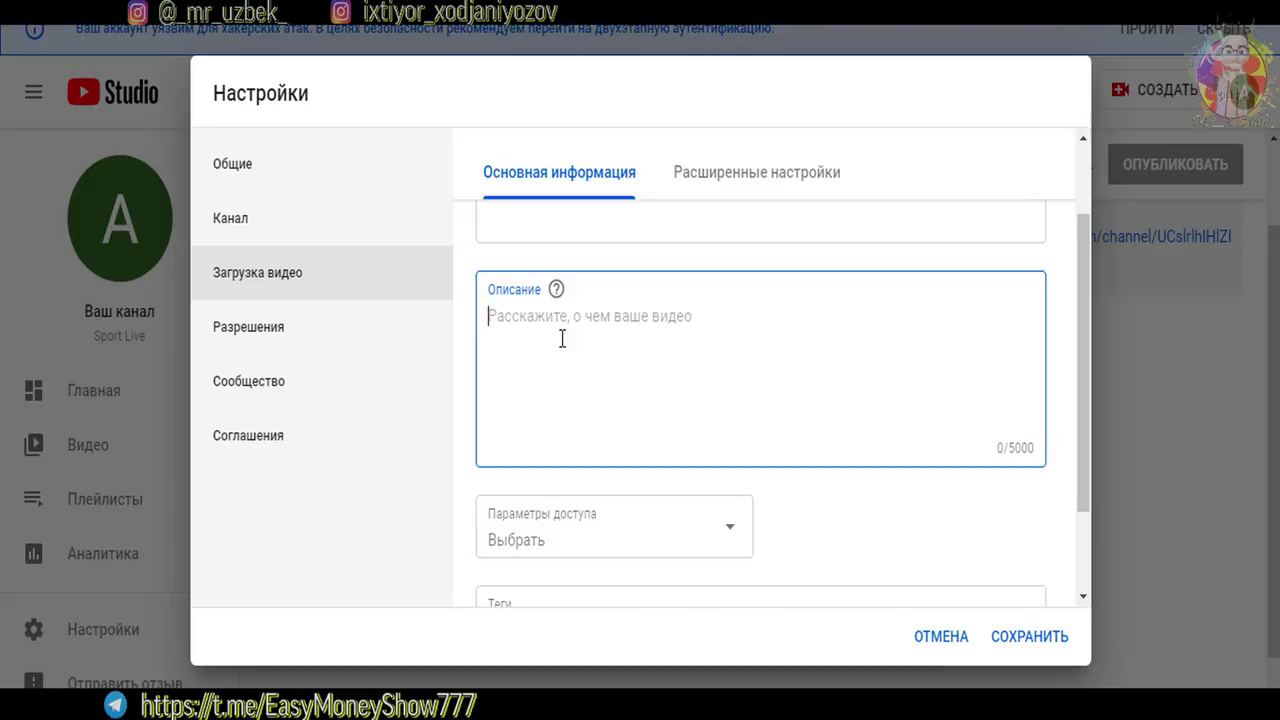
text(asasl)
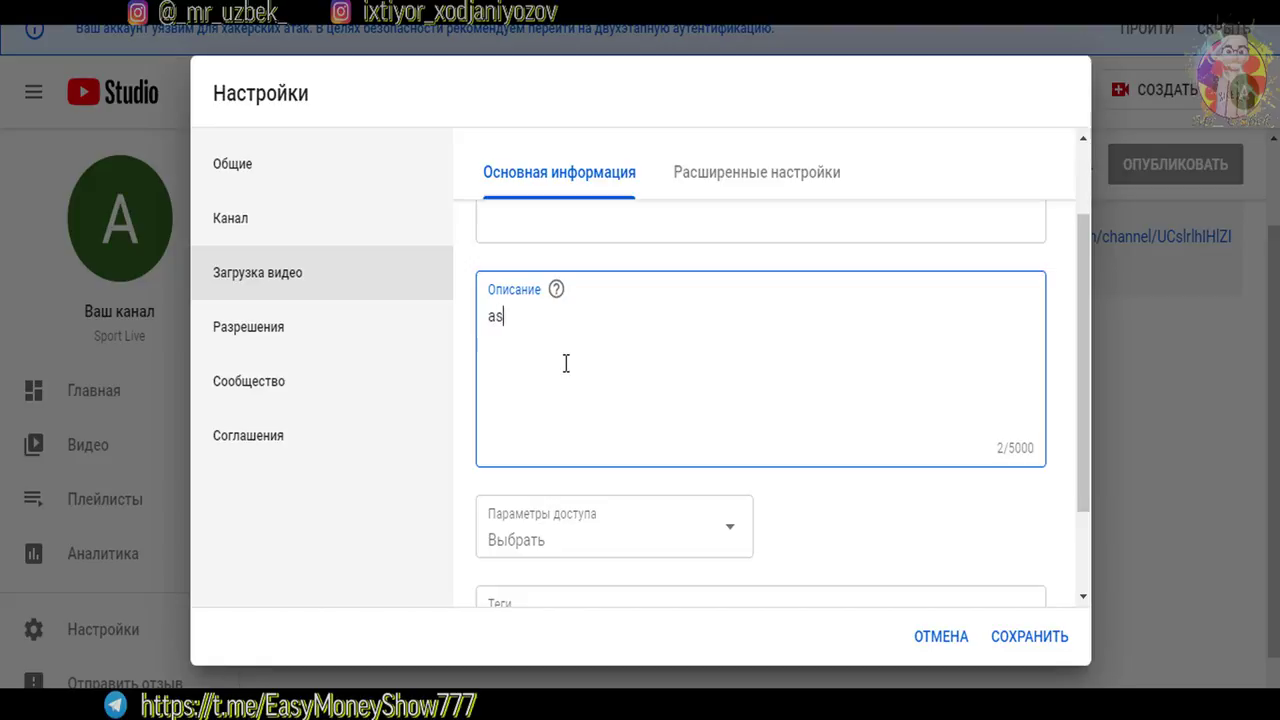
key(BackSpace)
text(na)
Add lines 1, 2 and 3 beneath it in the default description
key(Return)
key(Return)
key(Return)
text(1)
key(Return)
text(2)
key(Return)
text(3)
key(Return)
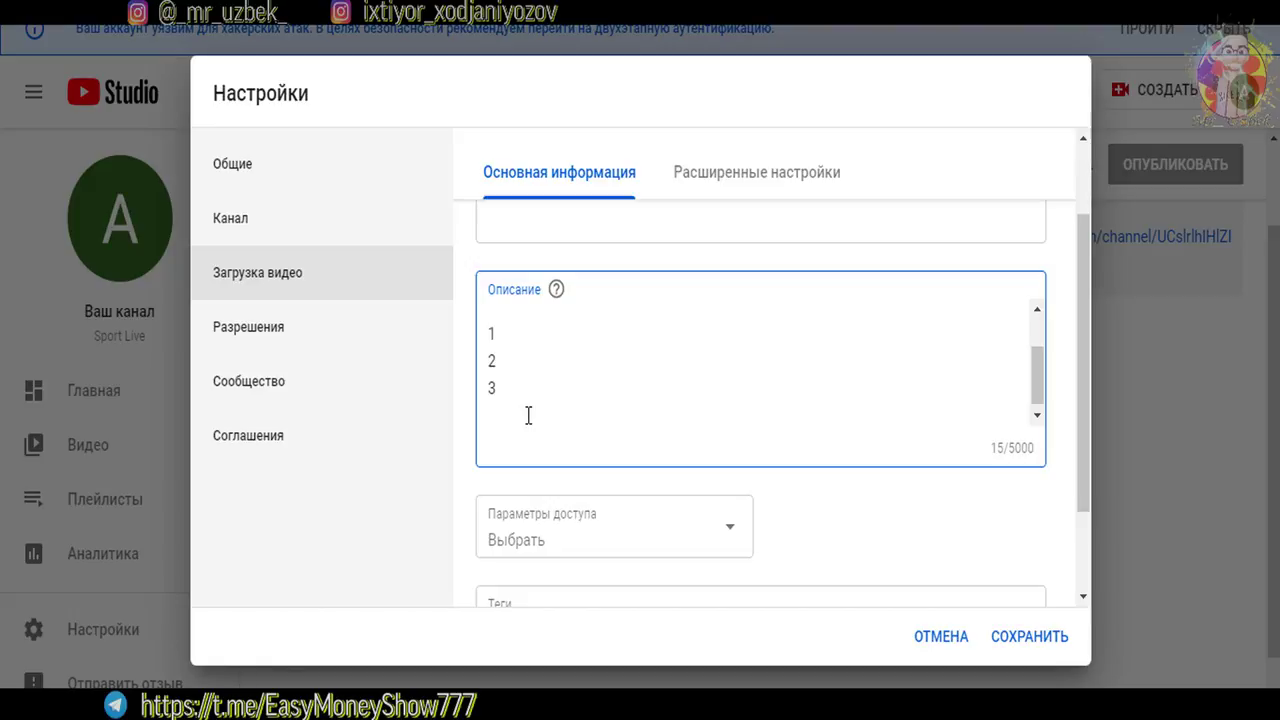
drag(1037, 394, 1082, 494)
click(572, 526)
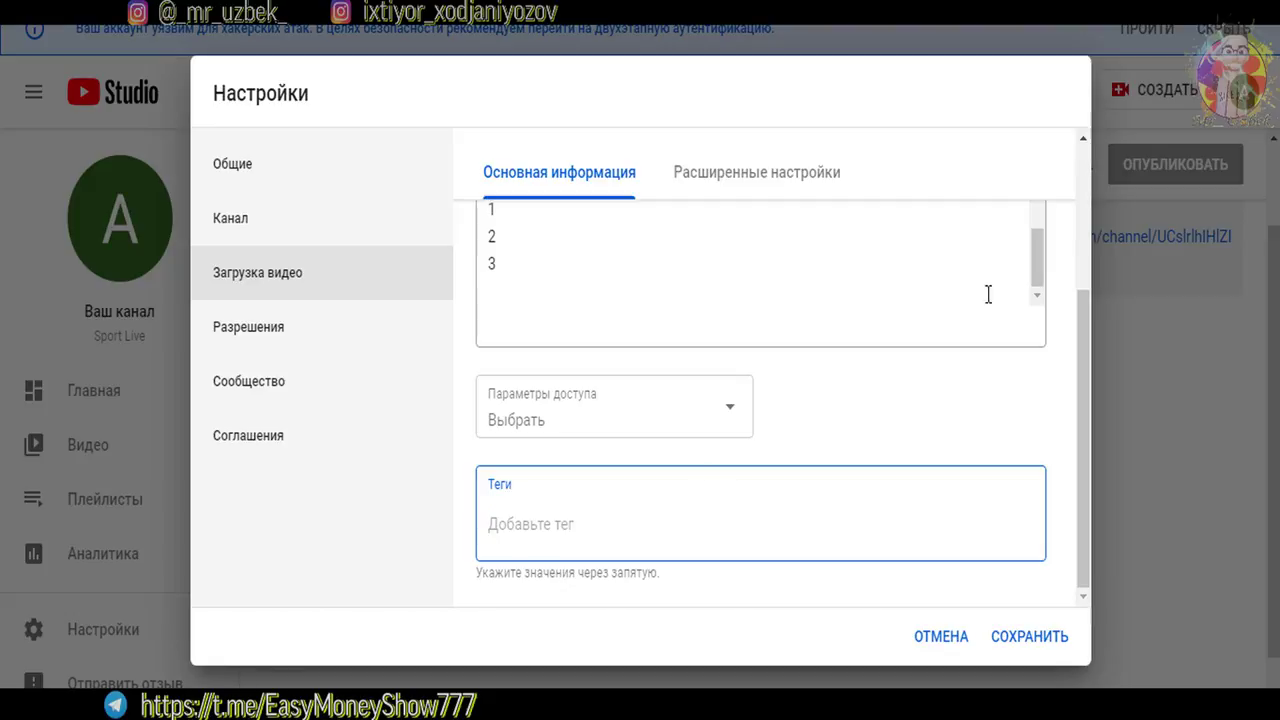
Add the default tags zaaea, asijd, daijia and aijij
text(zaaea)
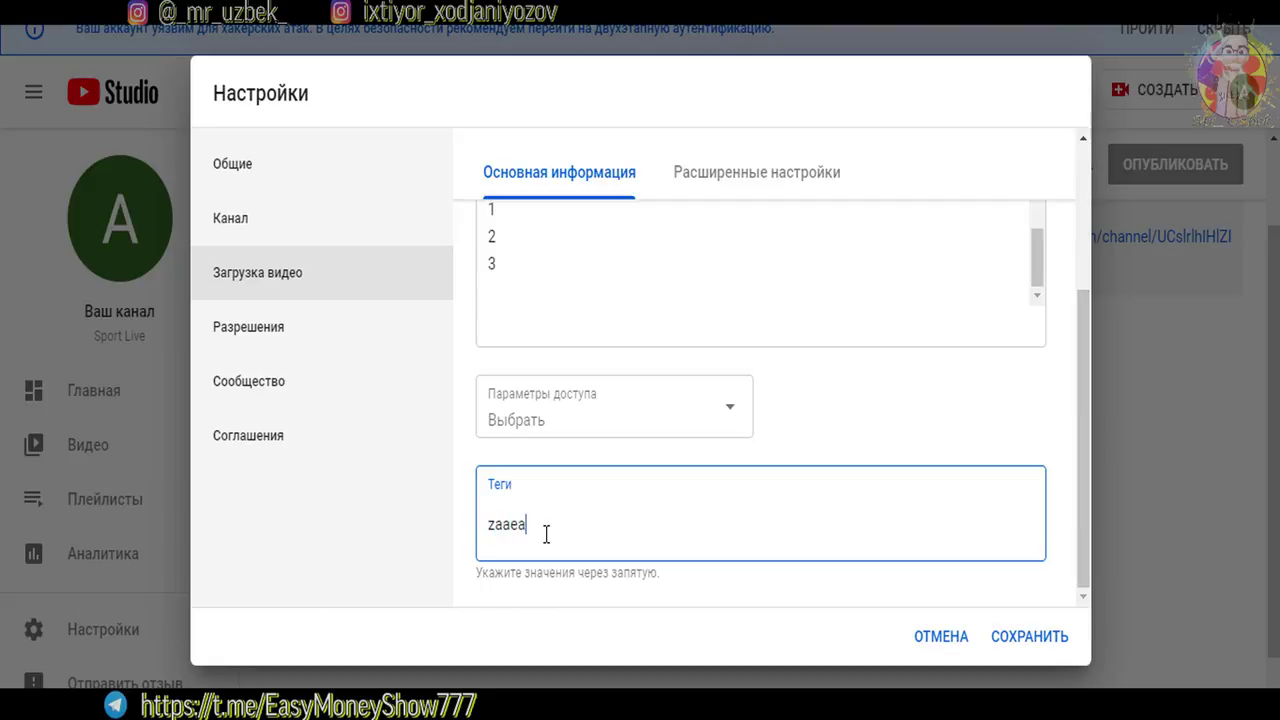
key(Return)
text(asijd)
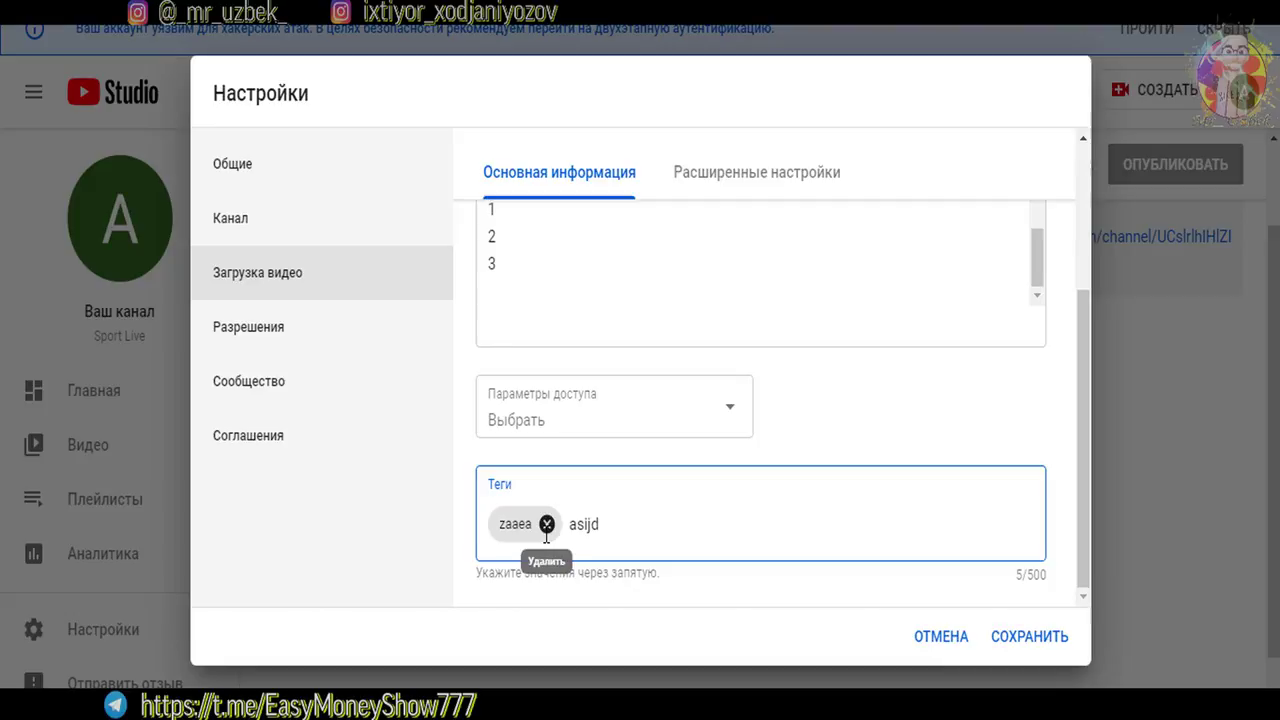
key(Return)
text(daija)
key(Return)
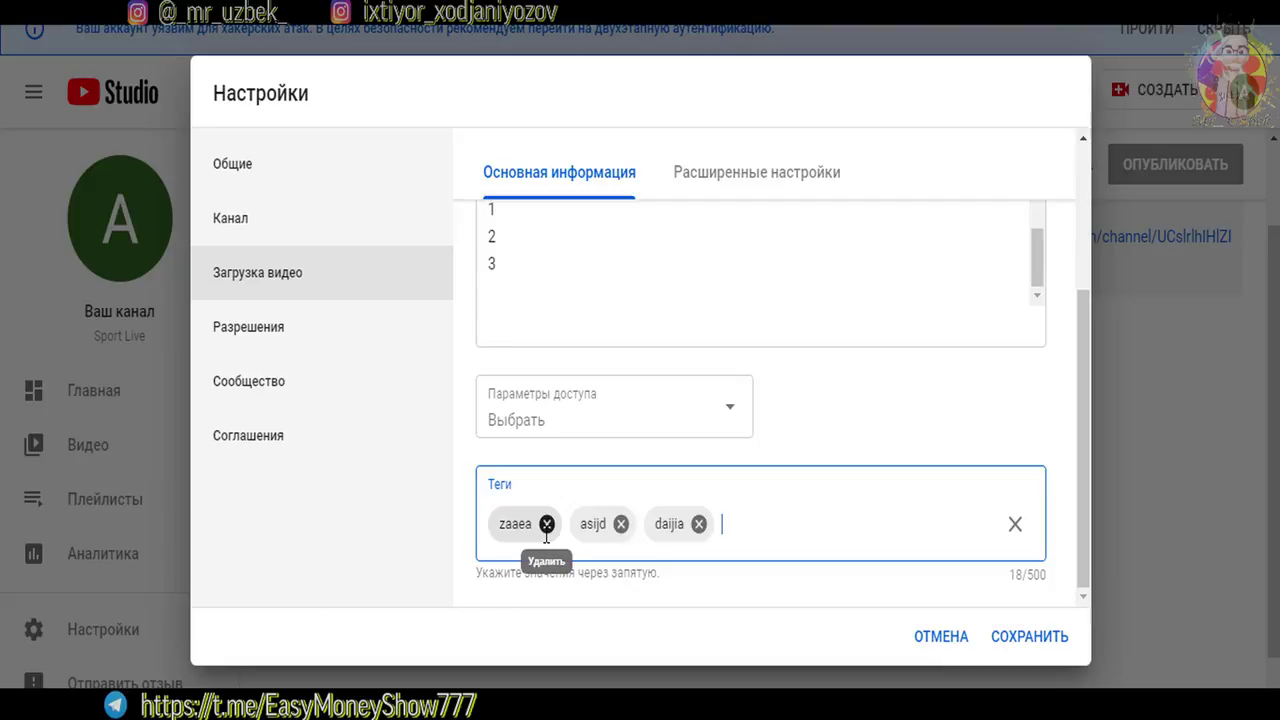
text(aijij)
key(Return)
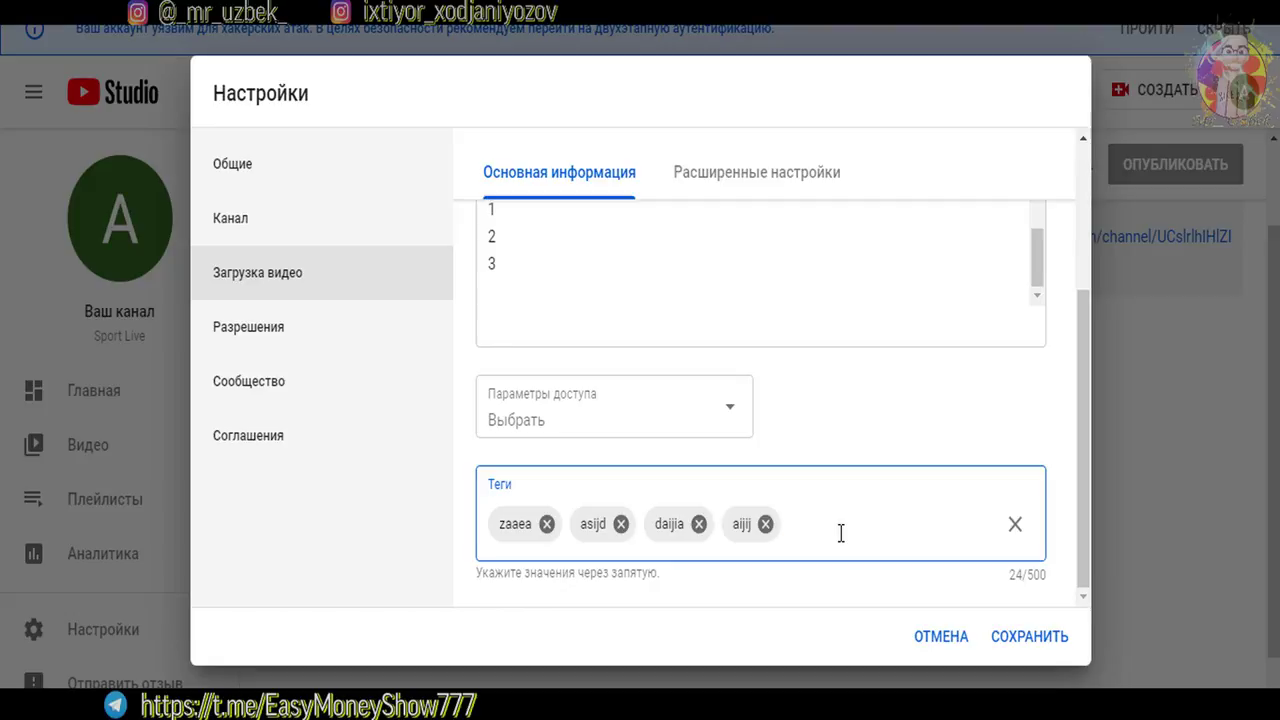
Type and erase extra letters in the Теги field, then show the Расширенные настройки tab
text(kokra)
key(BackSpace)
key(BackSpace)
key(BackSpace)
key(BackSpace)
key(BackSpace)
text(bicy)
key(BackSpace)
key(BackSpace)
key(BackSpace)
text(g)
key(BackSpace)
text(da)
key(BackSpace)
key(BackSpace)
key(BackSpace)
scroll(1080, 535, up, 3)
scroll(700, 210, down, 3)
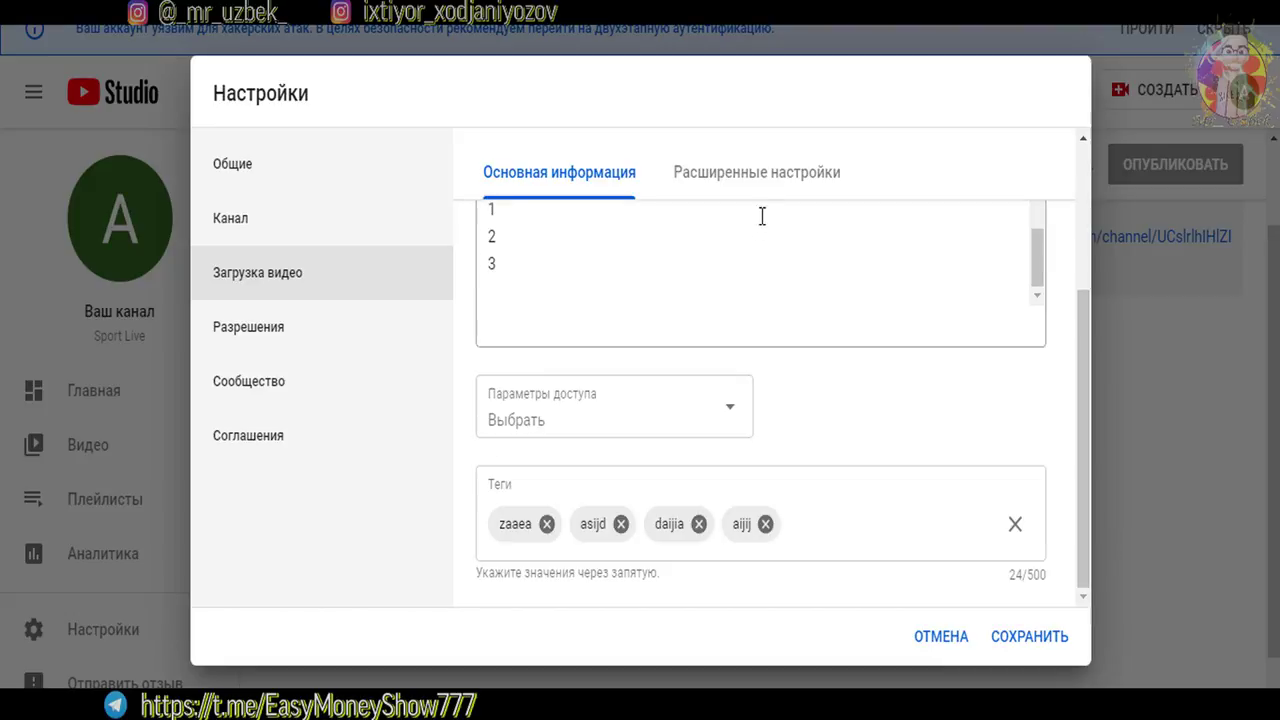
click(709, 174)
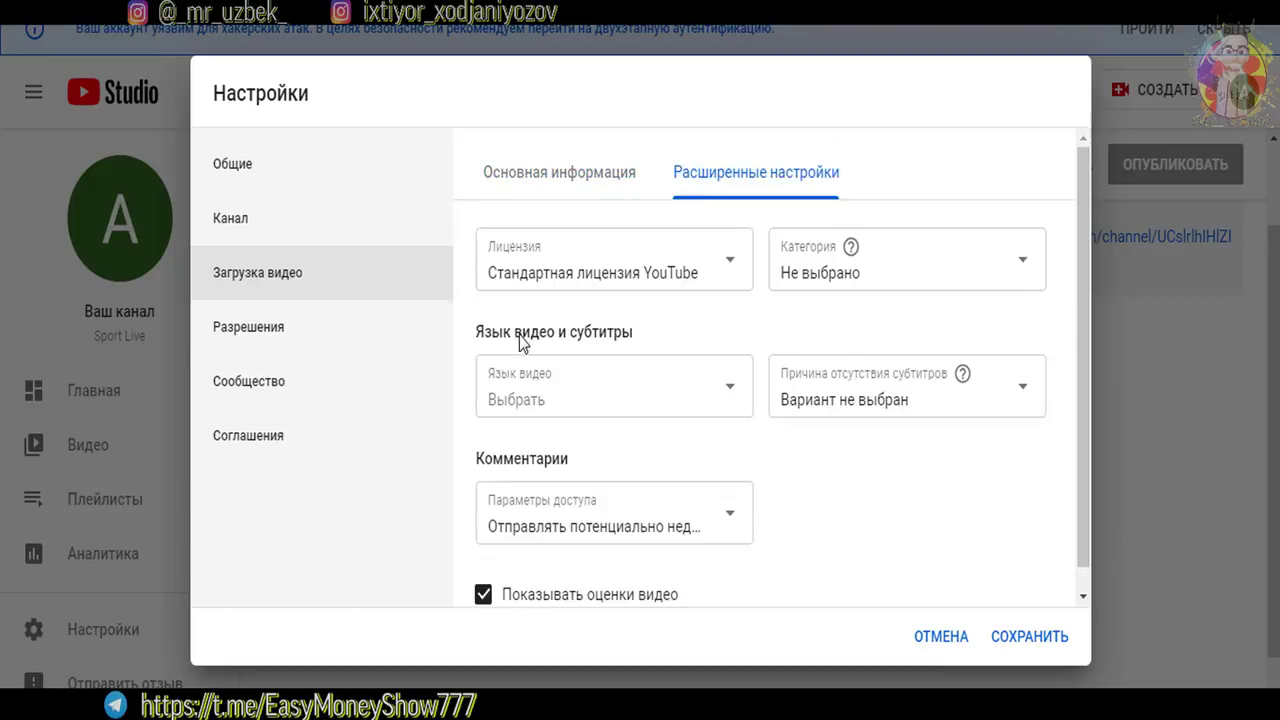
Pick Спорт as the default video category, replacing a brief Образование choice
click(951, 284)
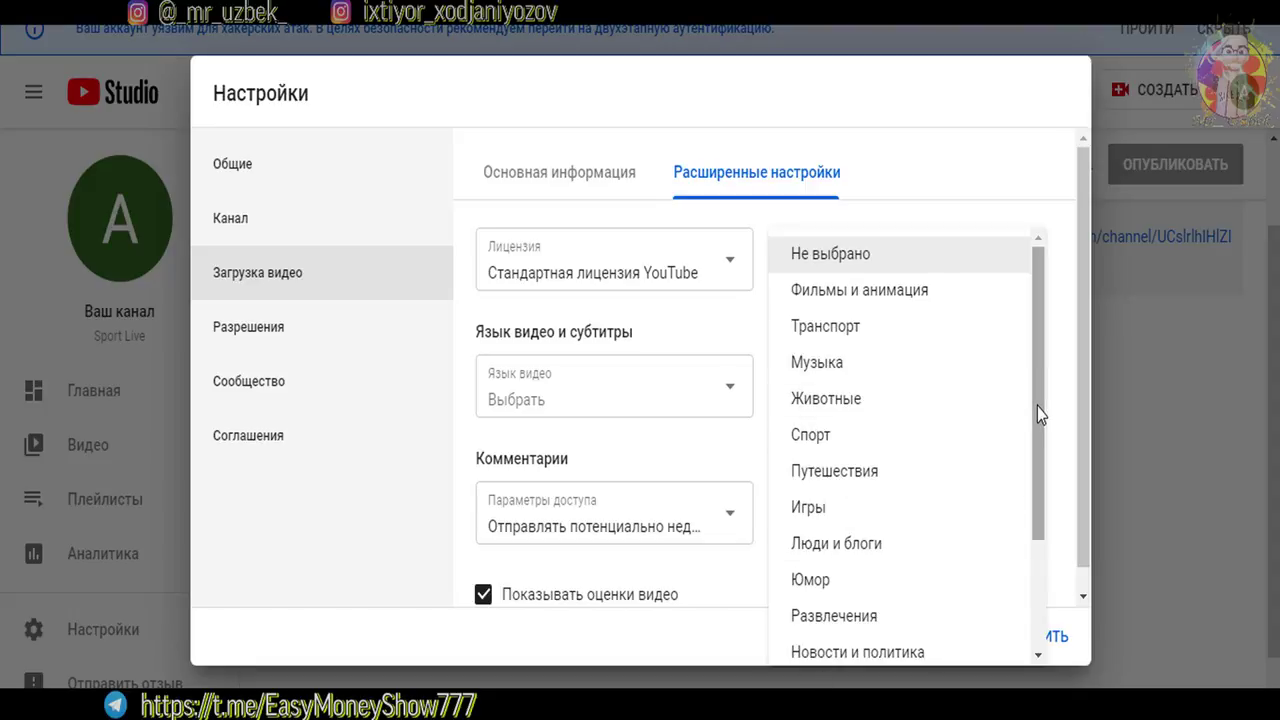
scroll(1037, 408, down, 2)
scroll(1023, 300, up, 2)
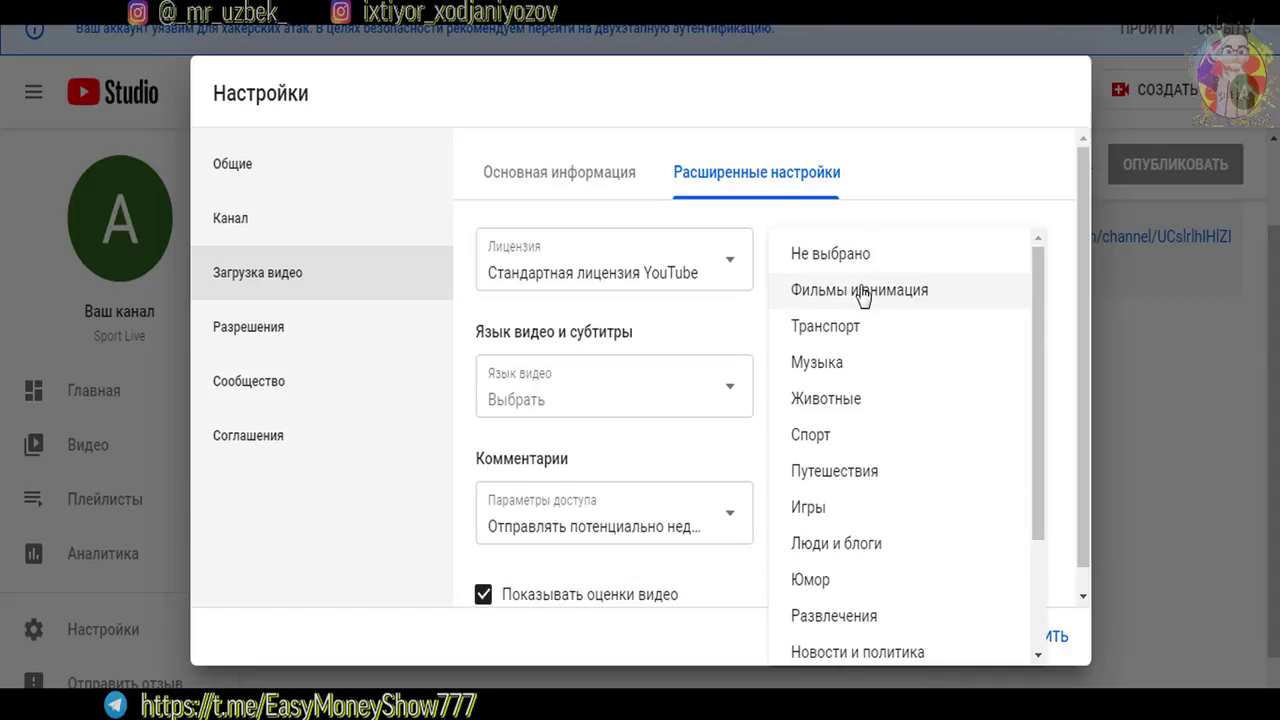
scroll(820, 512, down, 2)
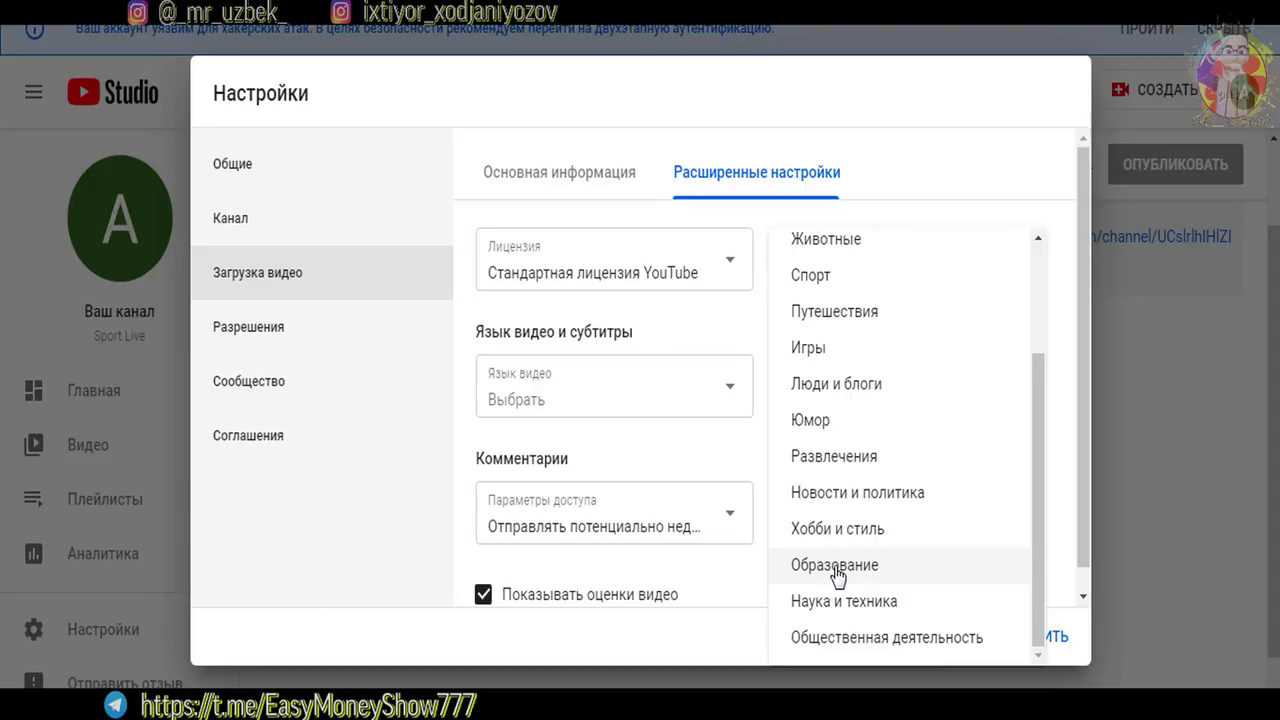
click(836, 566)
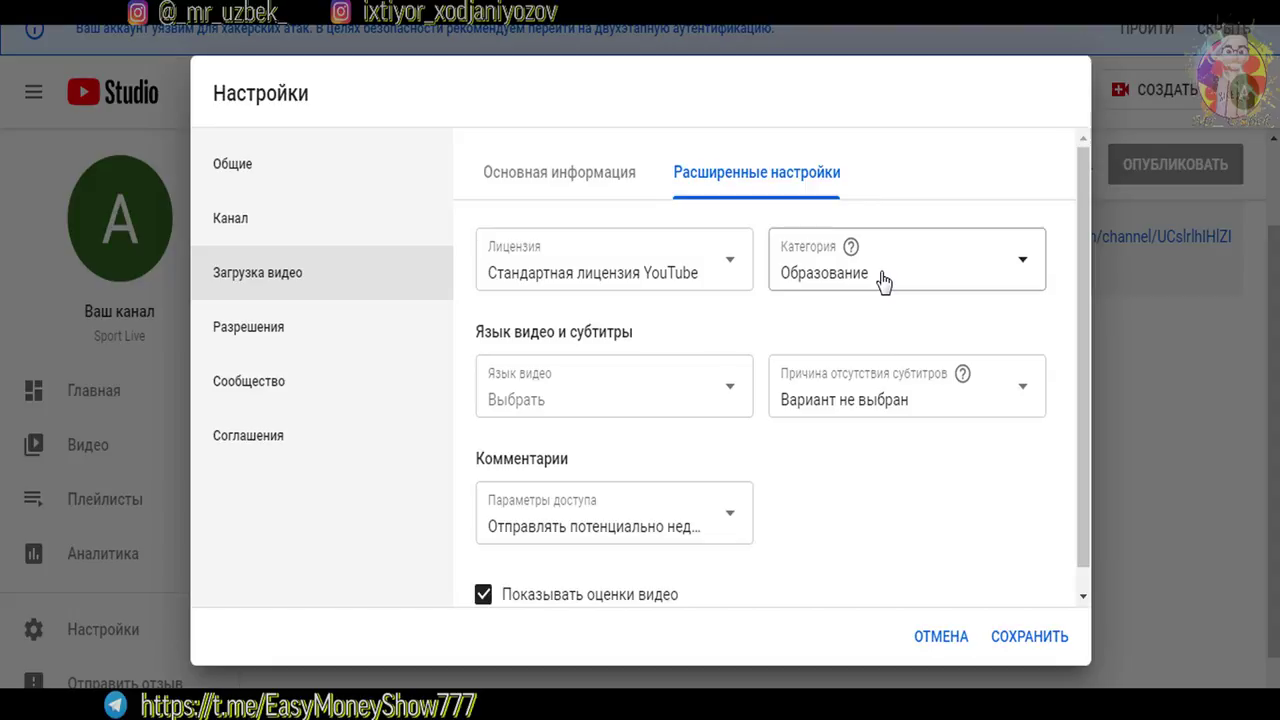
click(883, 283)
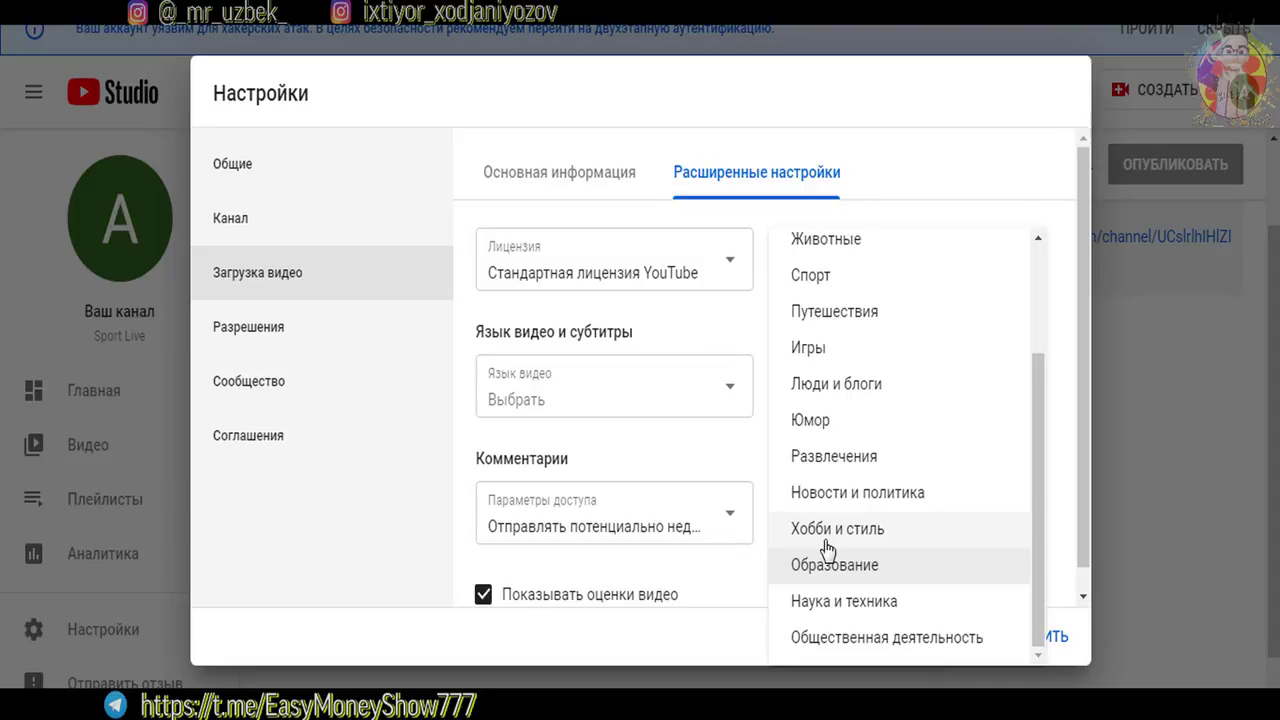
scroll(826, 545, up, 2)
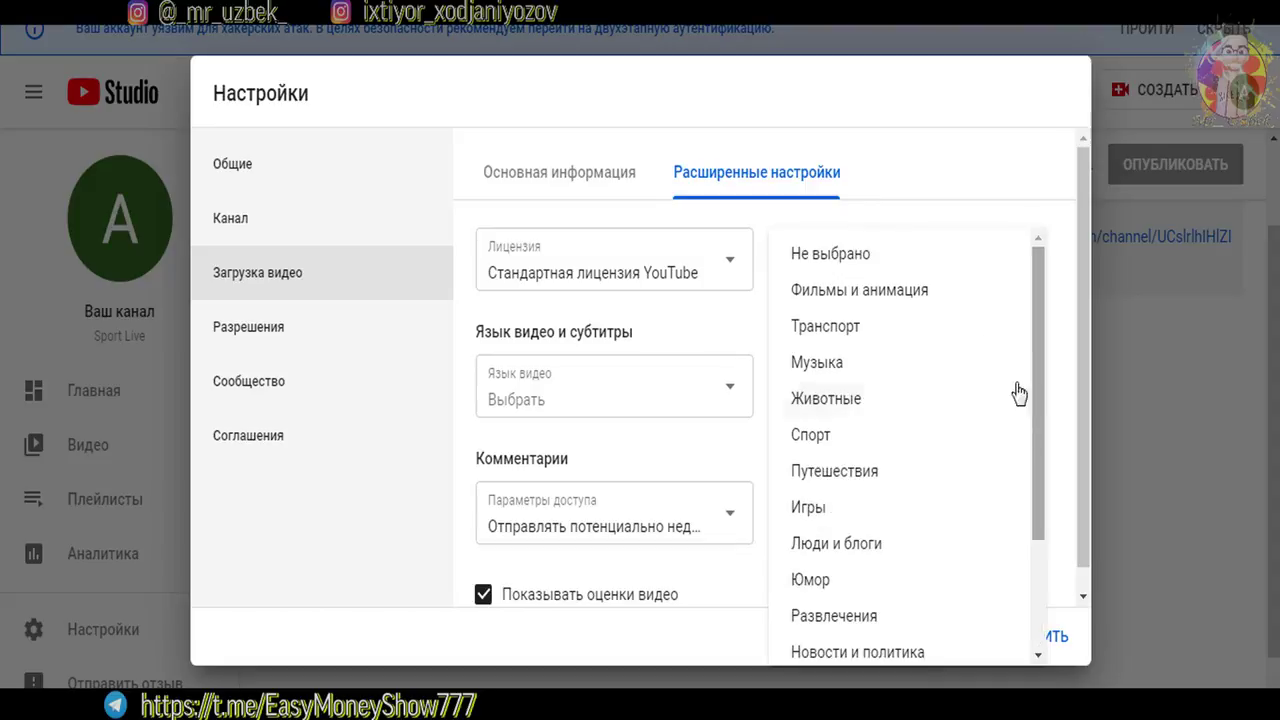
click(875, 451)
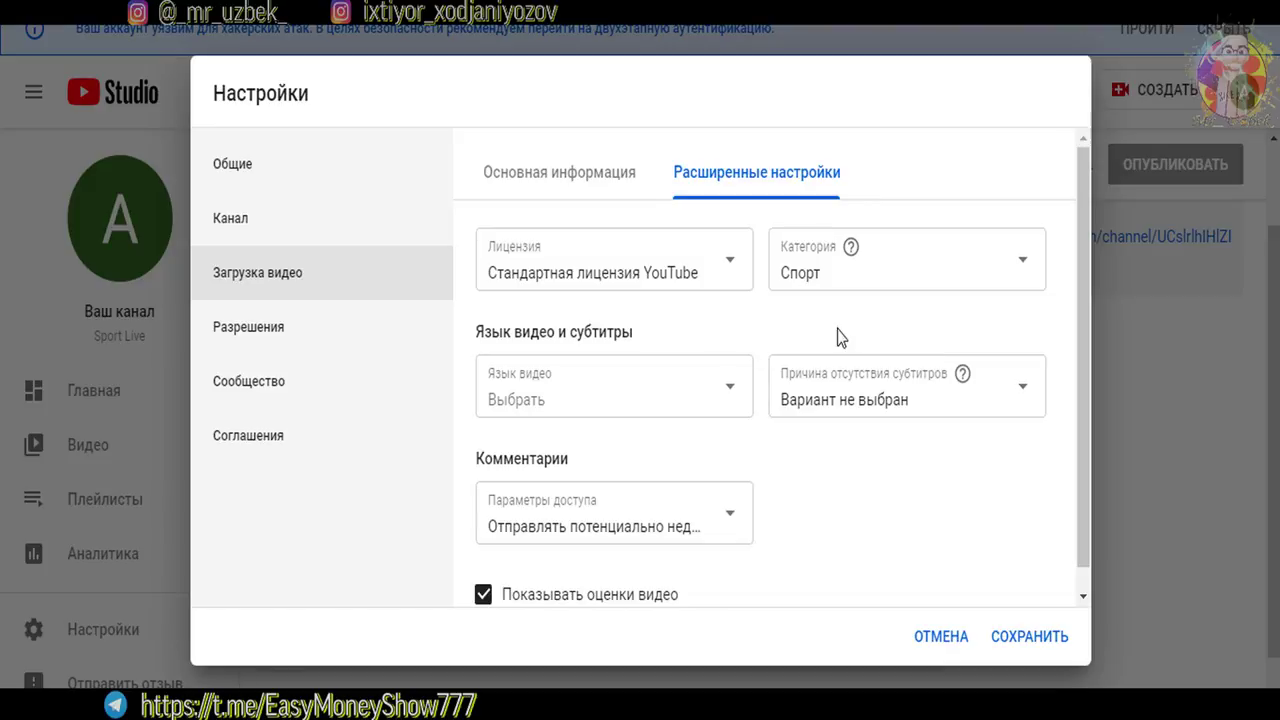
click(720, 412)
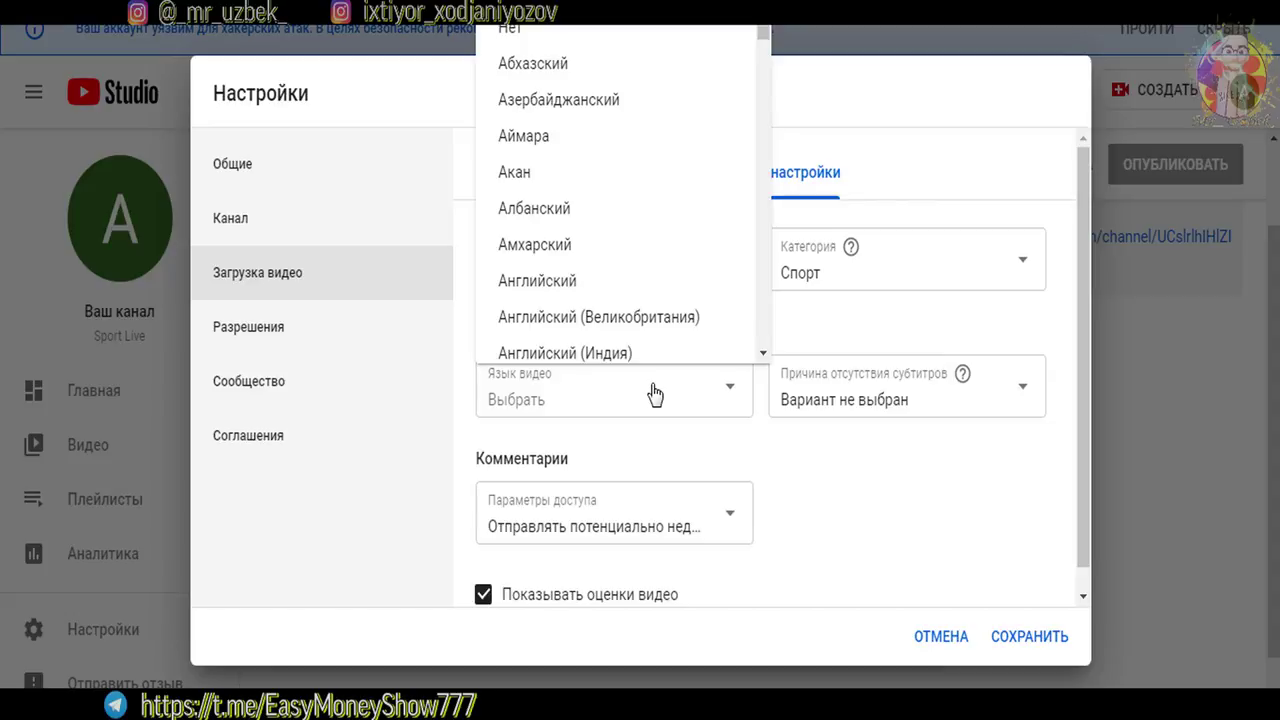
Set the video language to Узбекский and the subtitle reason to never aired on US television
drag(763, 37, 760, 255)
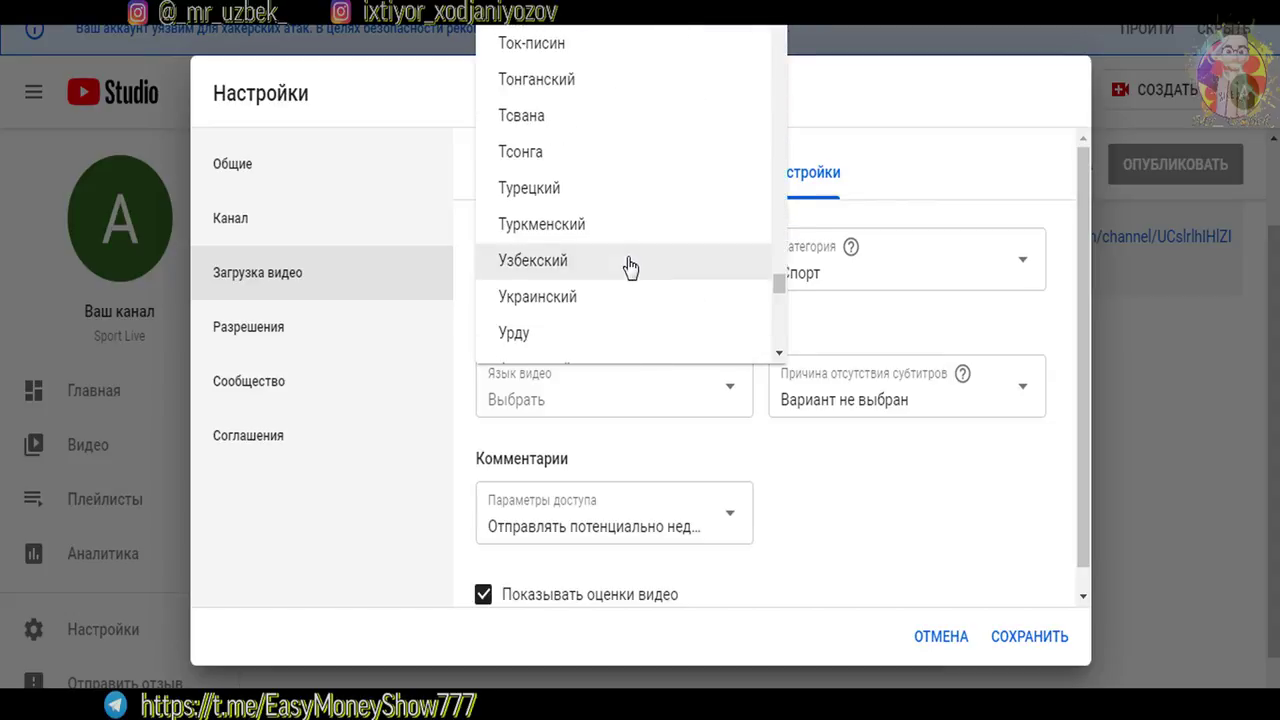
click(628, 265)
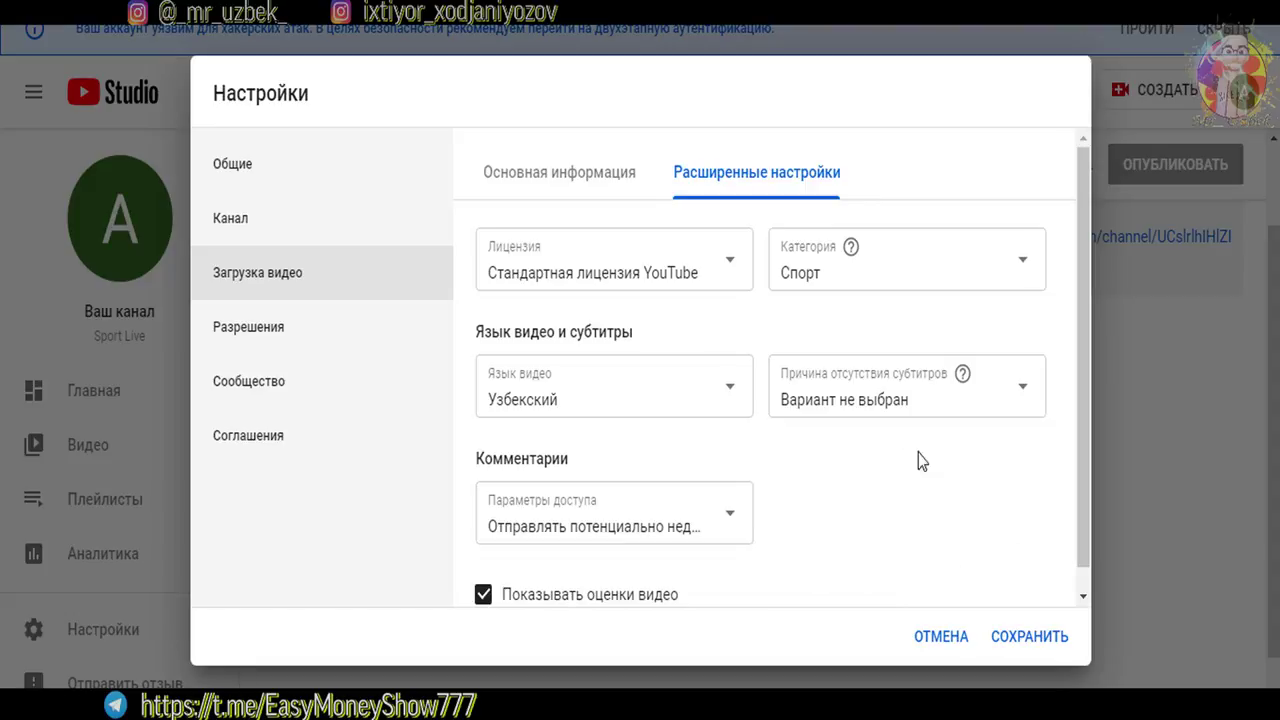
click(879, 404)
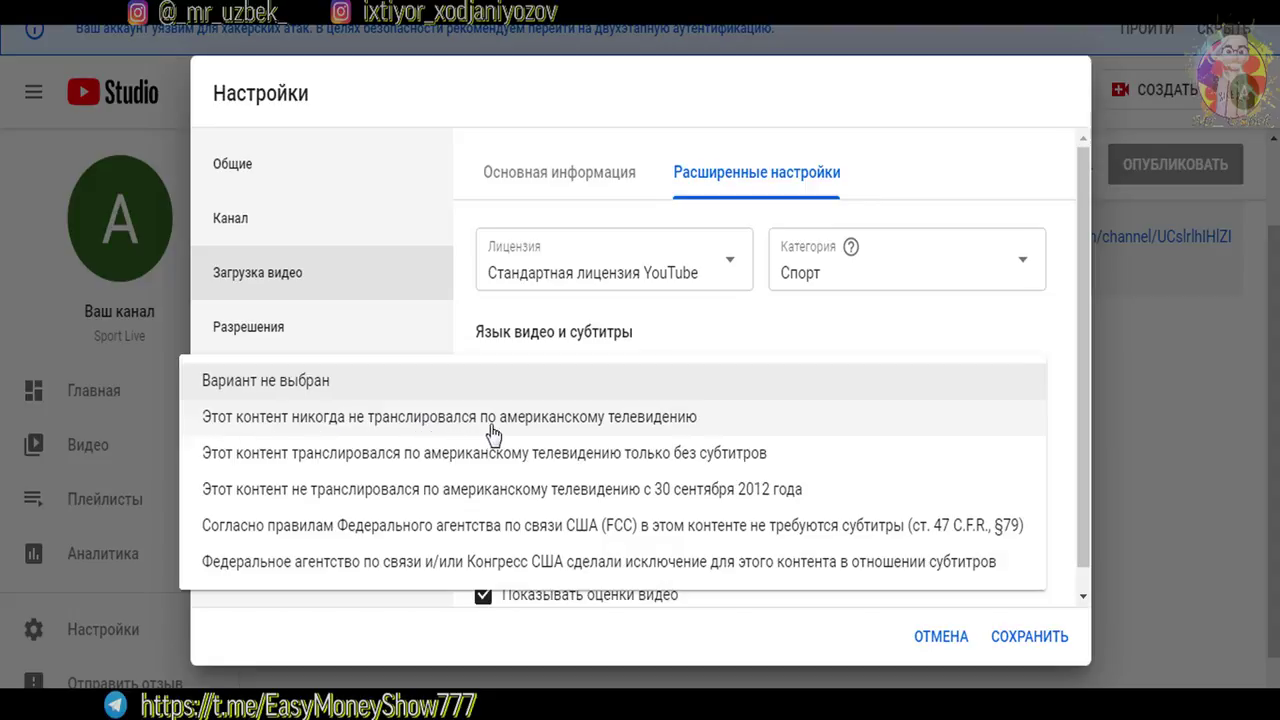
click(677, 430)
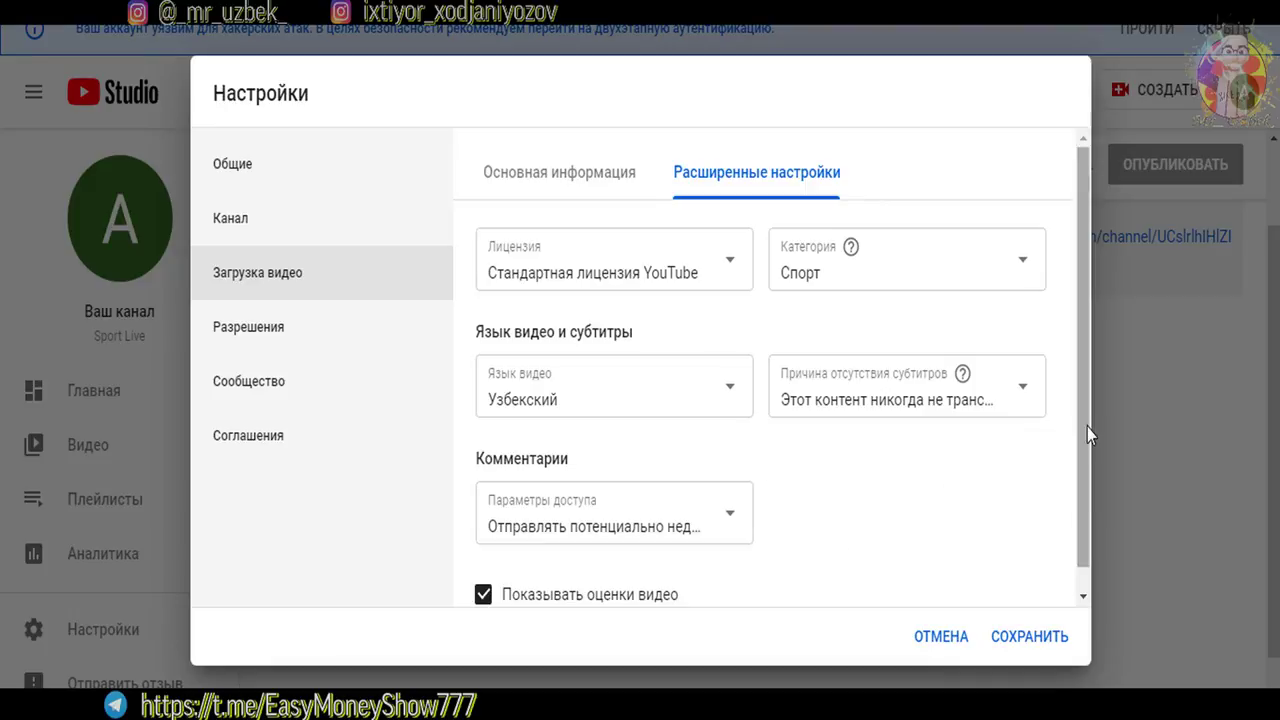
Go to the Разрешения section listing Sport Live as Владелец
drag(1081, 436, 1068, 520)
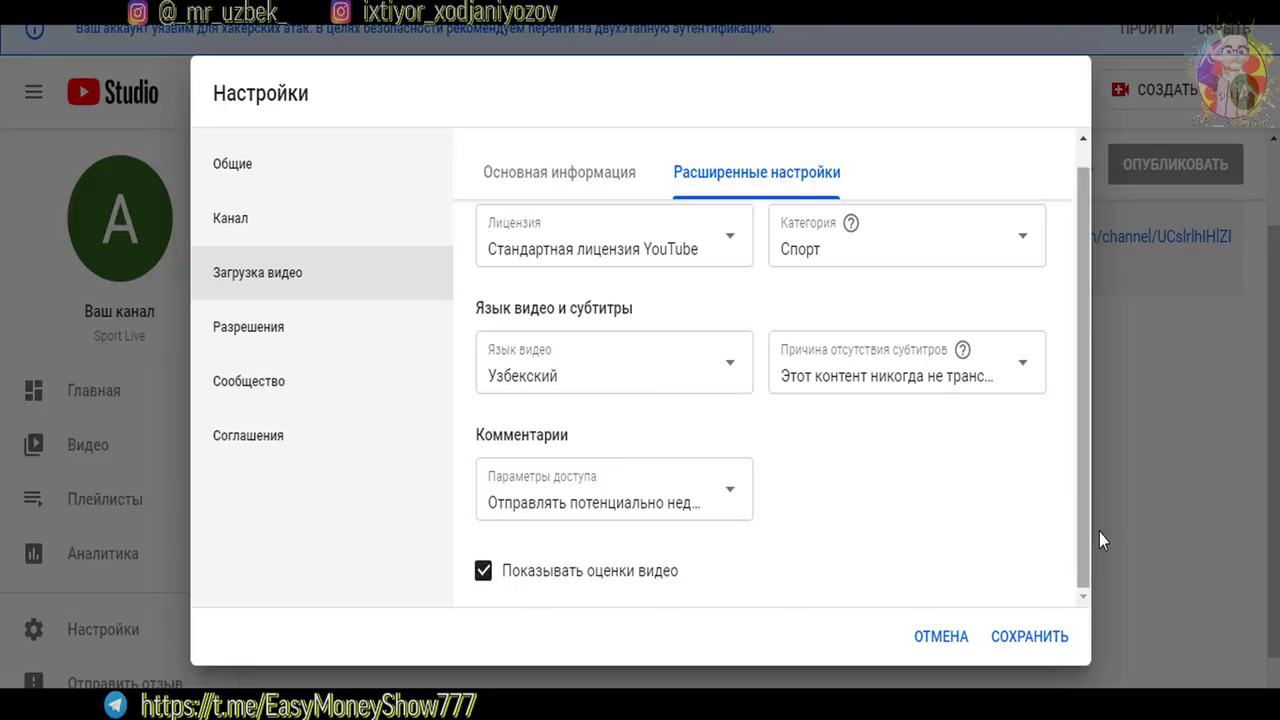
drag(1080, 539, 1074, 466)
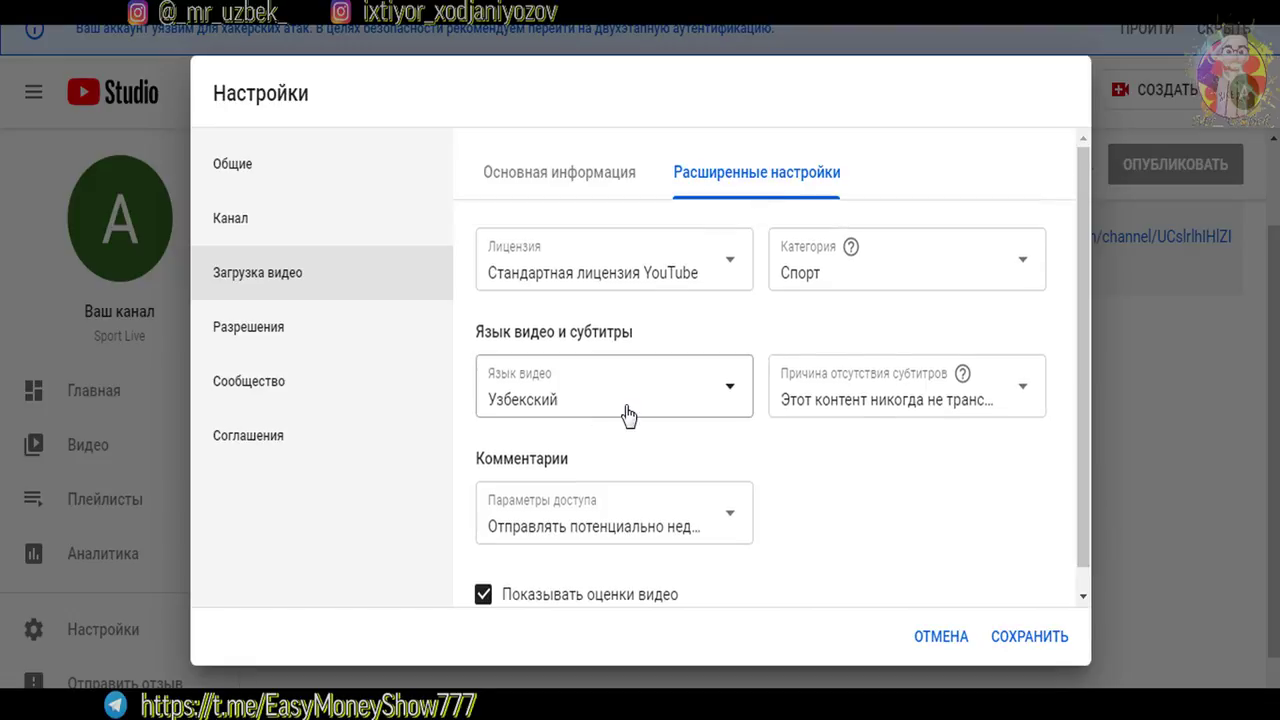
click(246, 345)
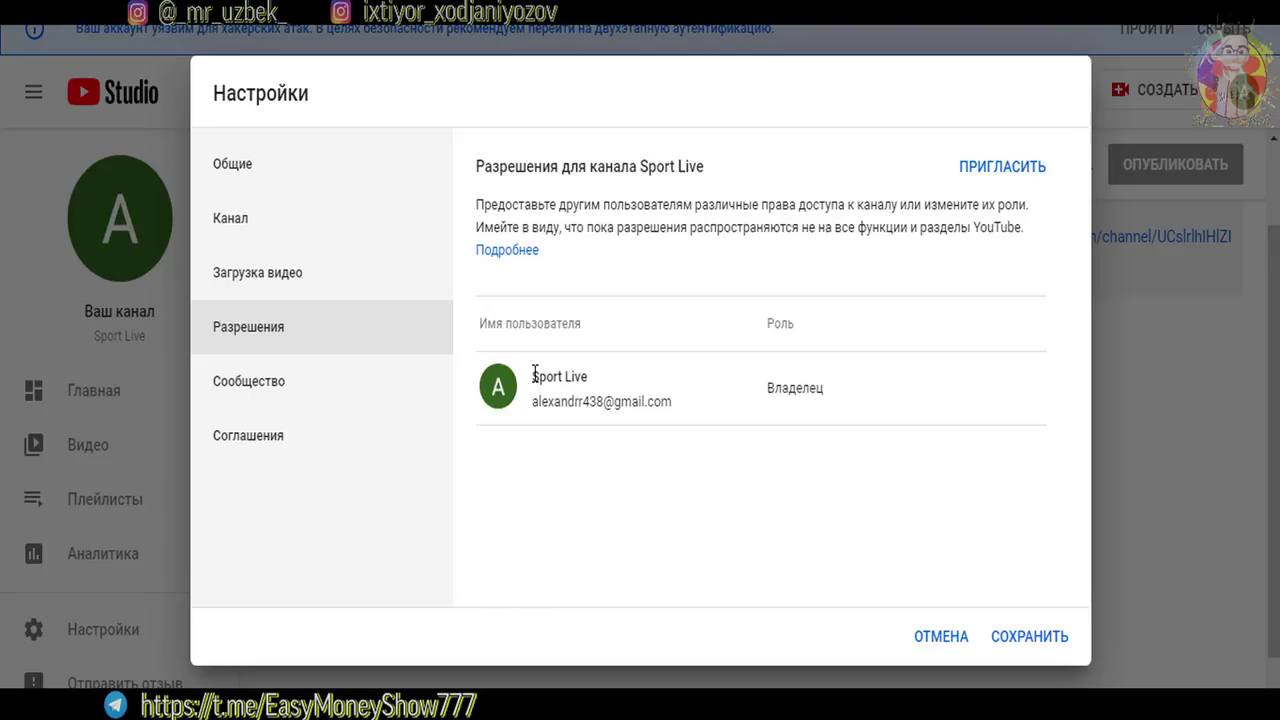
Start inviting someone to the channel and look through the roles without choosing one
drag(588, 377, 532, 377)
click(600, 380)
click(972, 170)
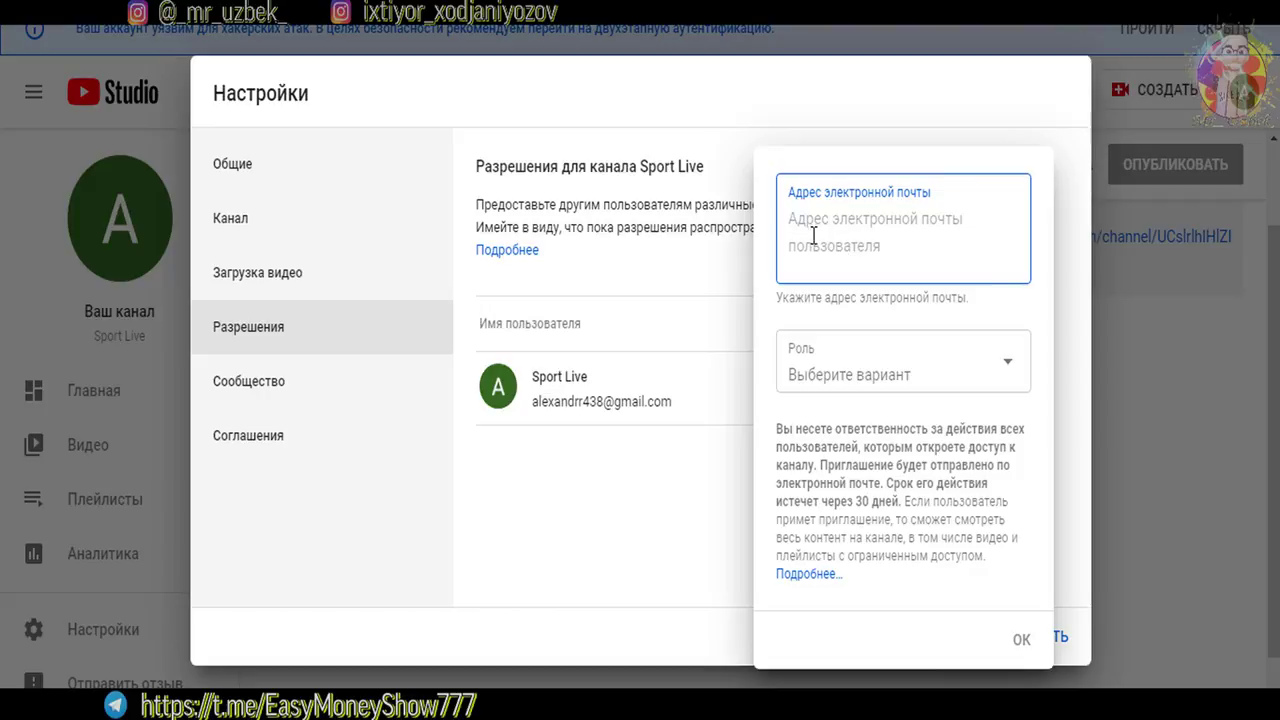
click(892, 393)
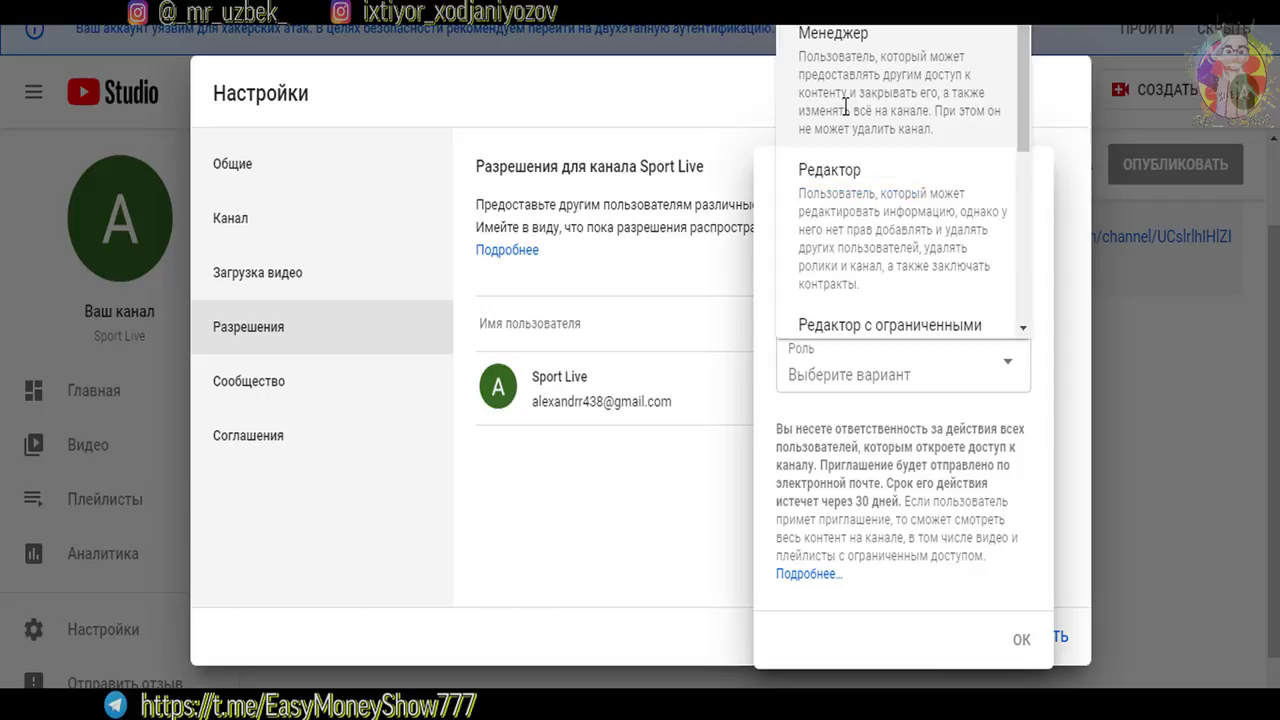
scroll(1022, 140, down, 2)
scroll(1022, 140, down, 1)
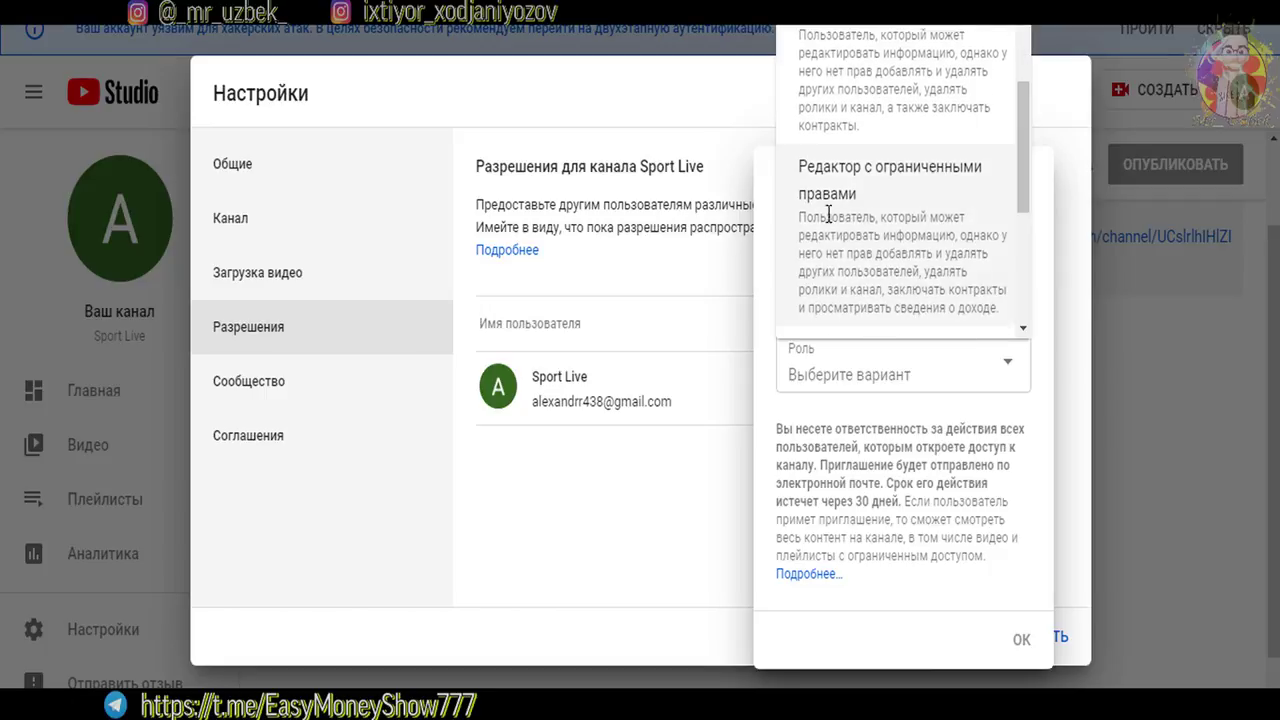
scroll(1007, 310, down, 2)
scroll(1007, 310, down, 1)
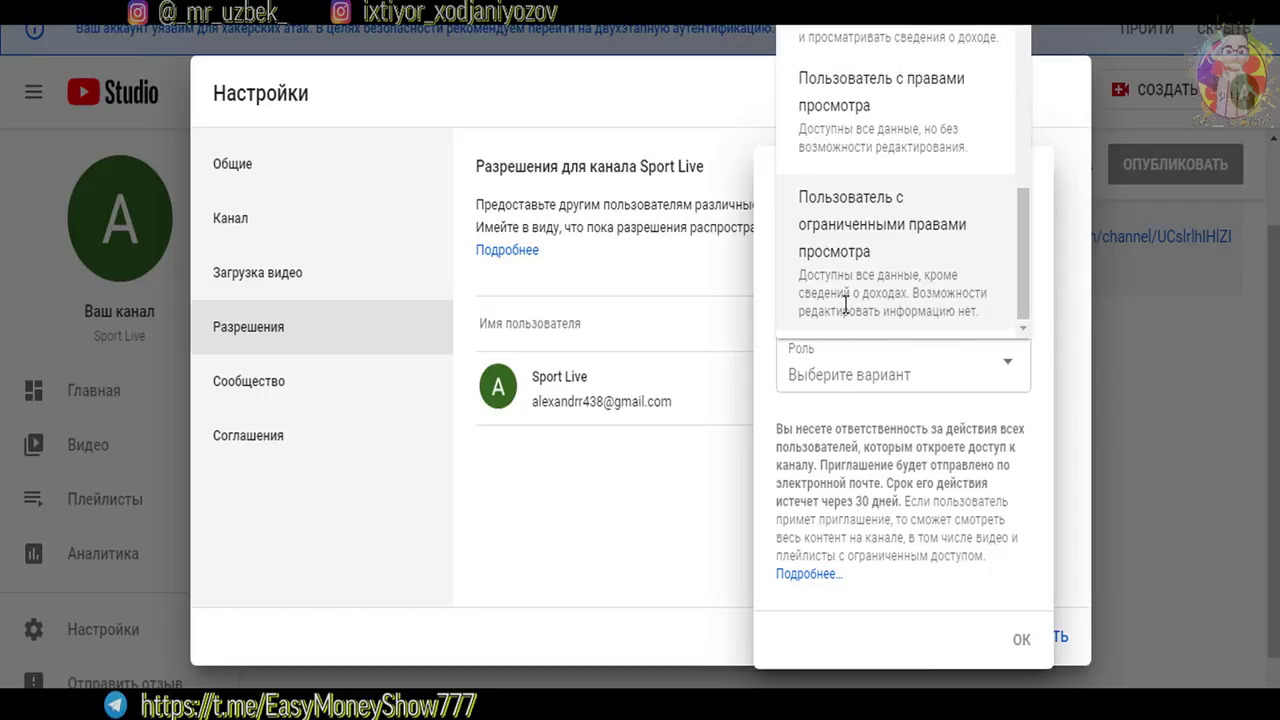
drag(1023, 297, 1013, 116)
click(871, 483)
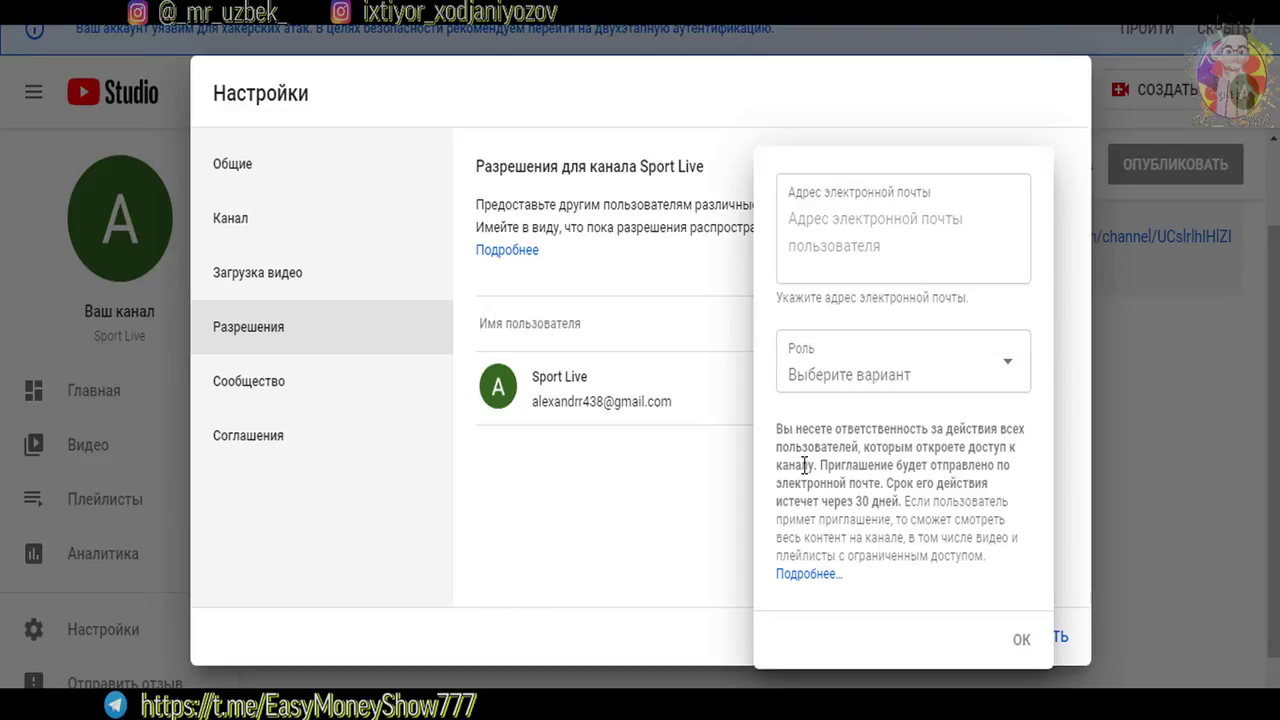
Read the 30-day invitation expiry notice, then go to the Сообщество settings
drag(797, 465, 929, 466)
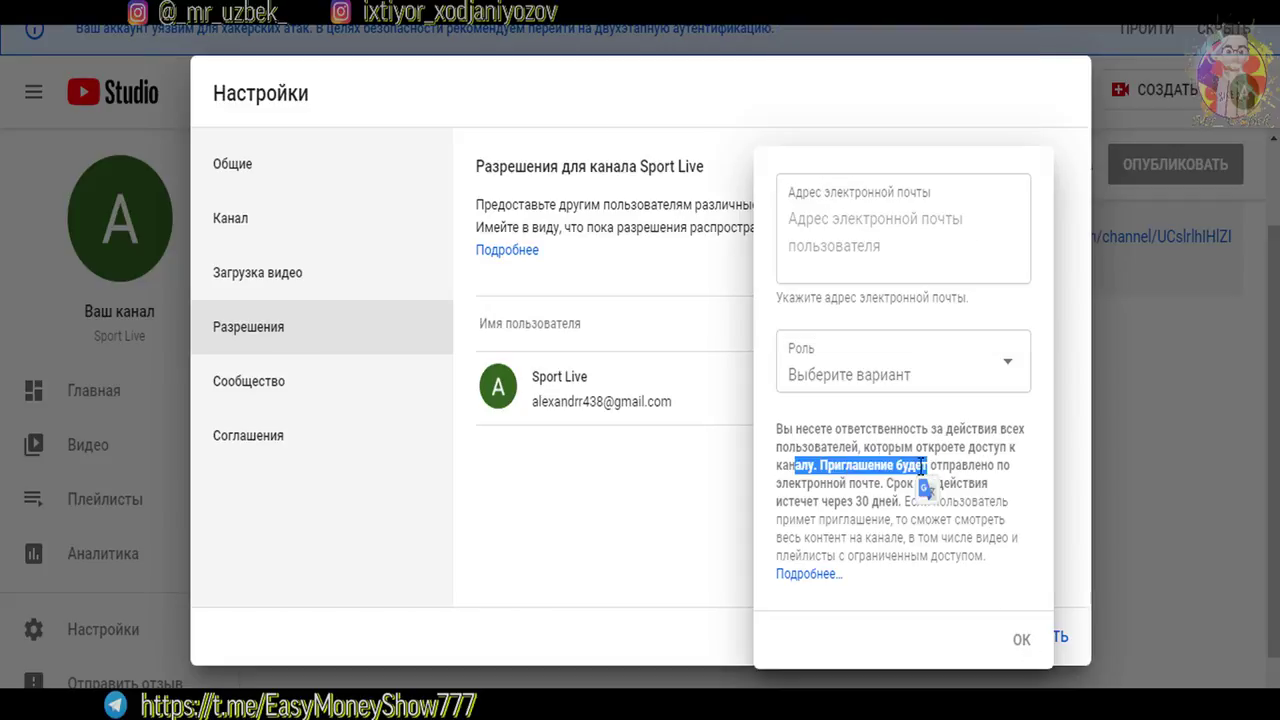
click(851, 465)
drag(825, 480, 899, 502)
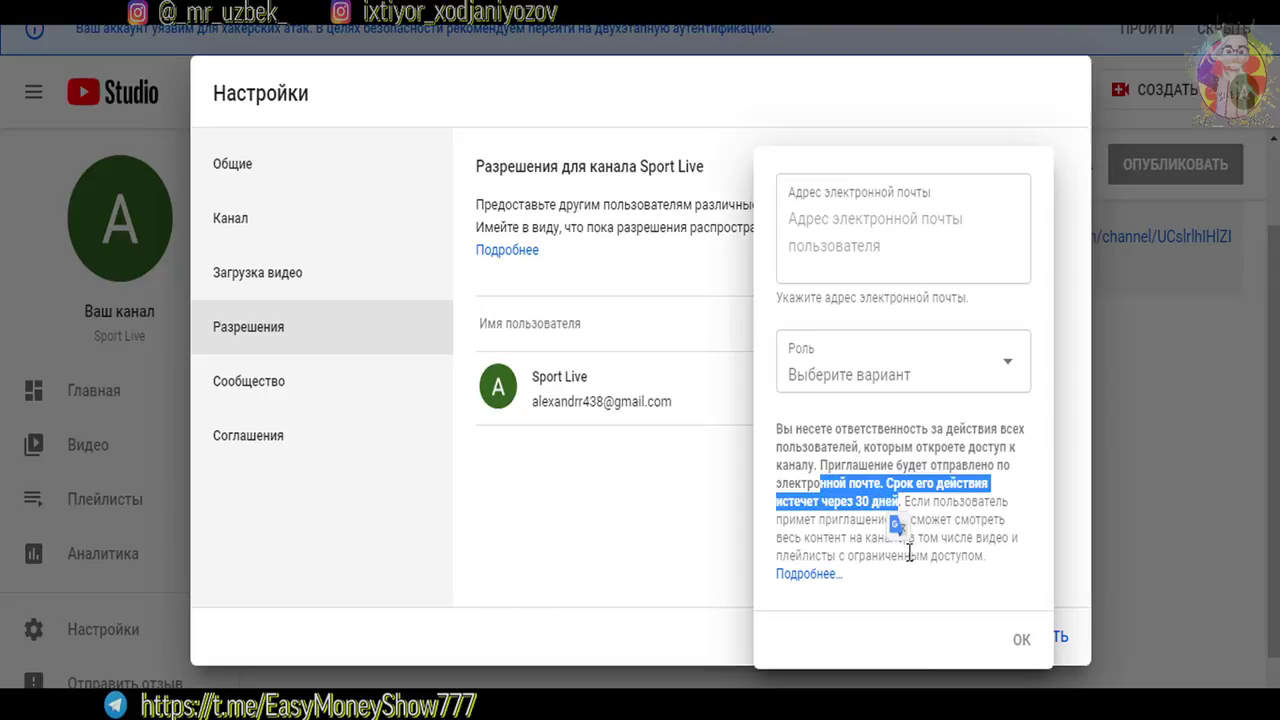
click(300, 398)
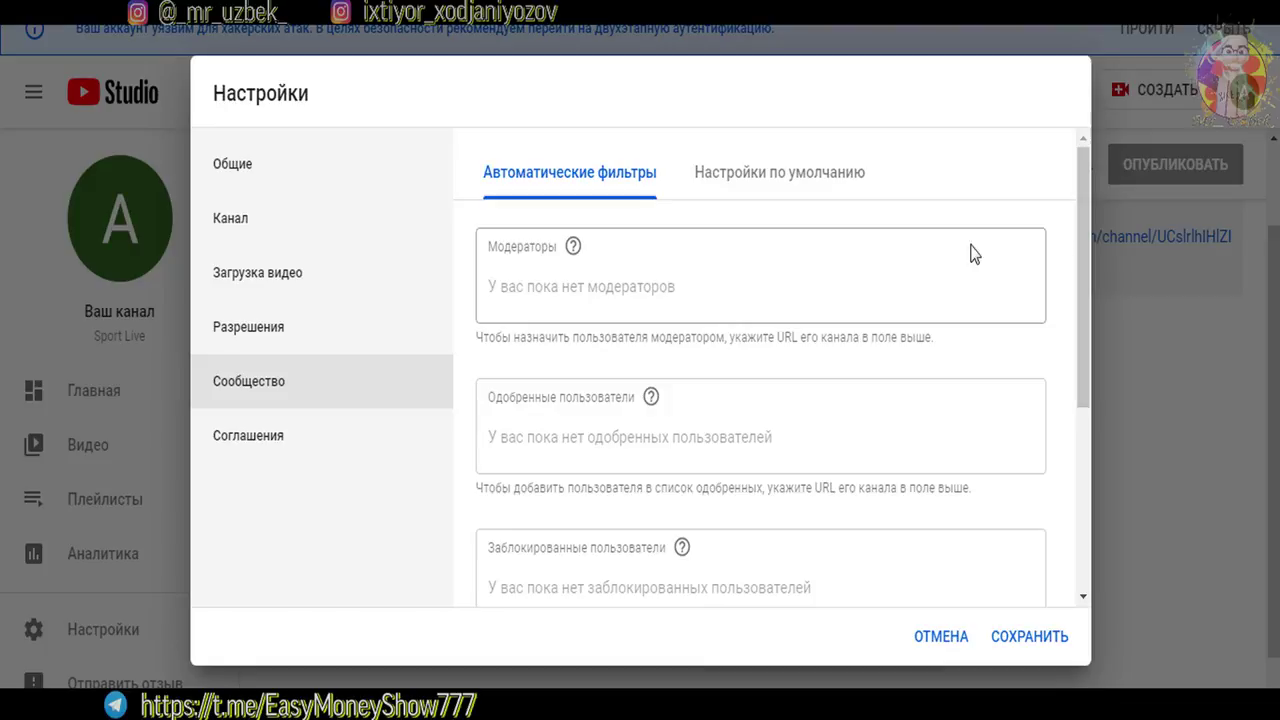
Tick 'Отправлять комментарии со ссылками на проверку', then switch to Настройки по умолчанию
drag(1083, 233, 1068, 505)
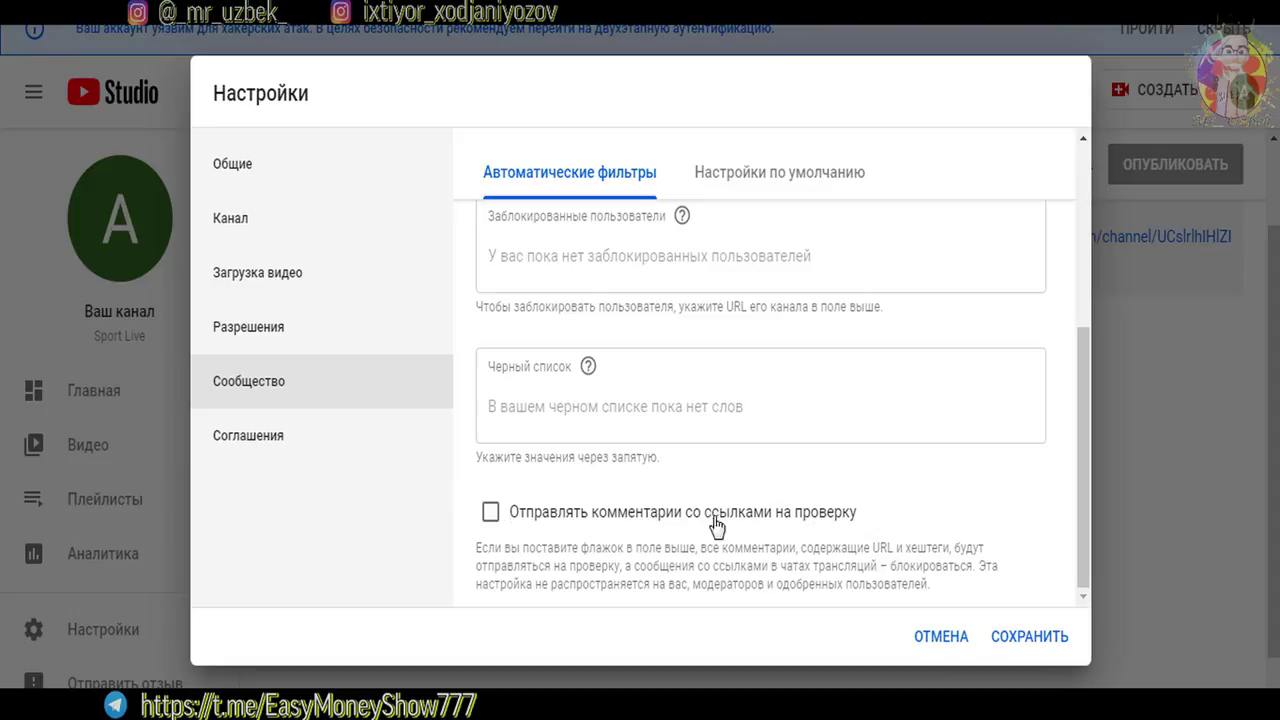
click(645, 520)
drag(832, 548, 960, 566)
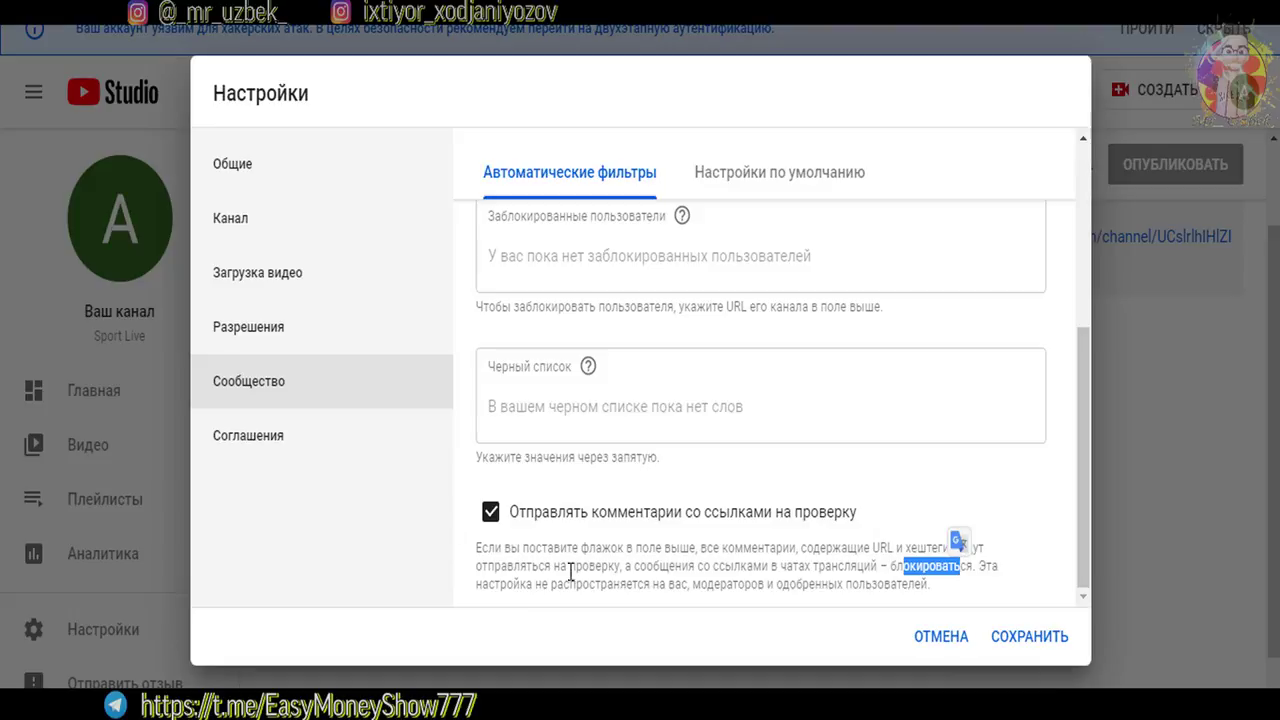
drag(692, 583, 804, 584)
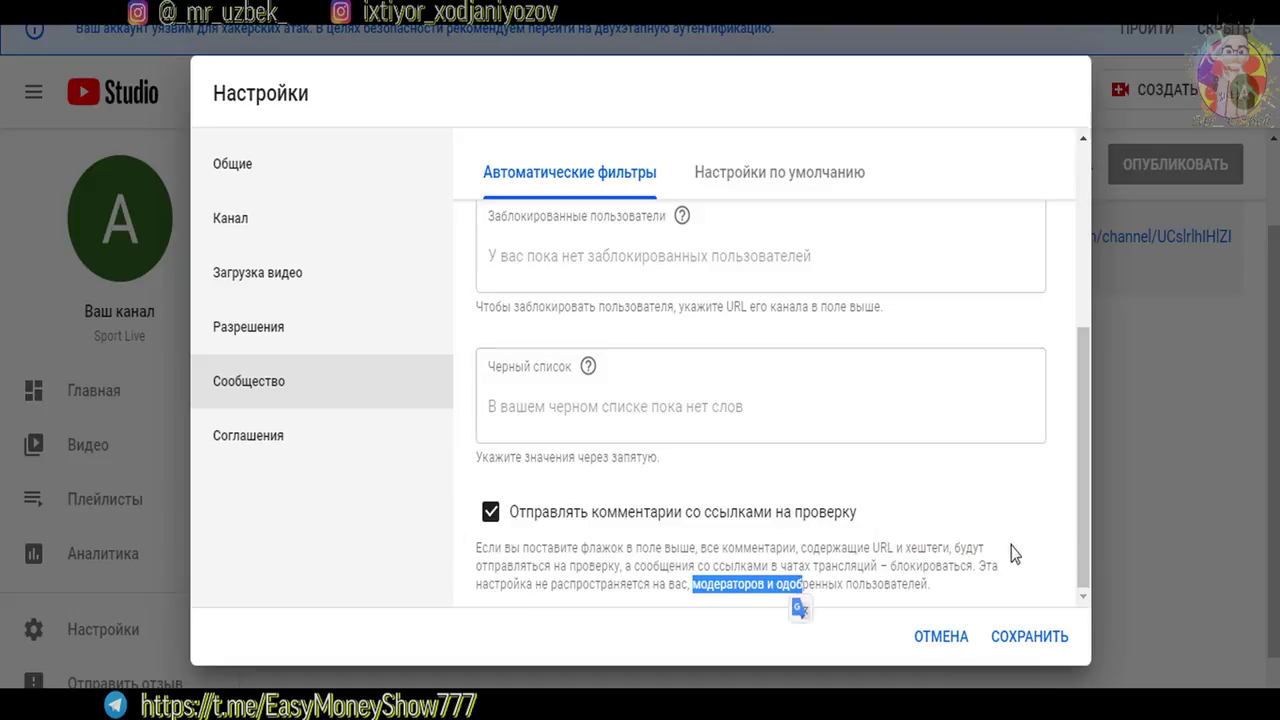
drag(1087, 538, 1020, 230)
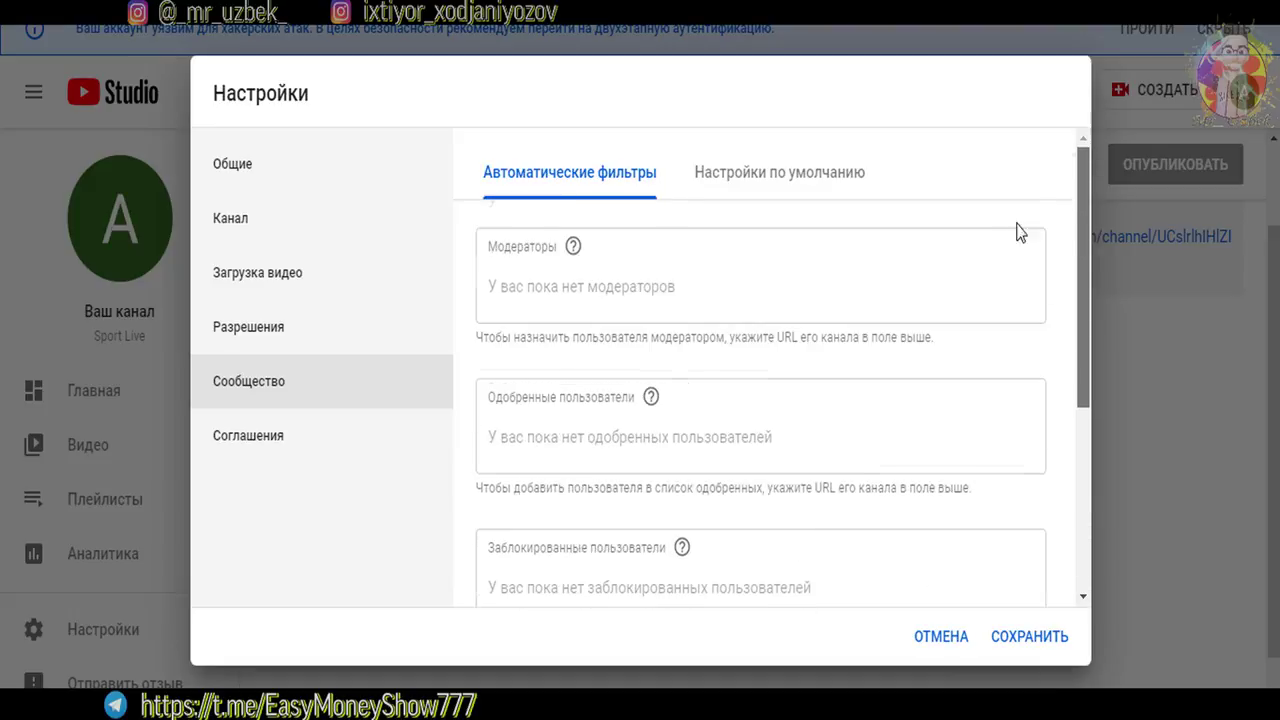
click(768, 190)
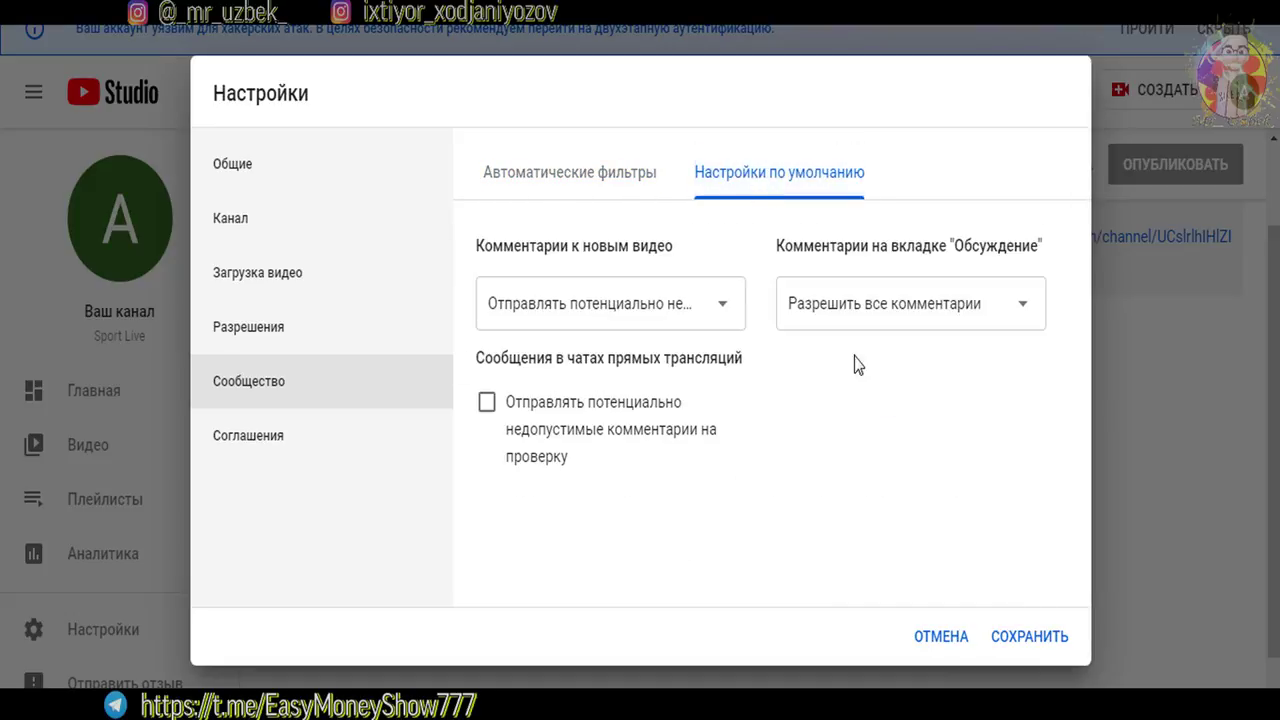
Hold potentially inappropriate live-chat messages for review and save the settings
click(487, 403)
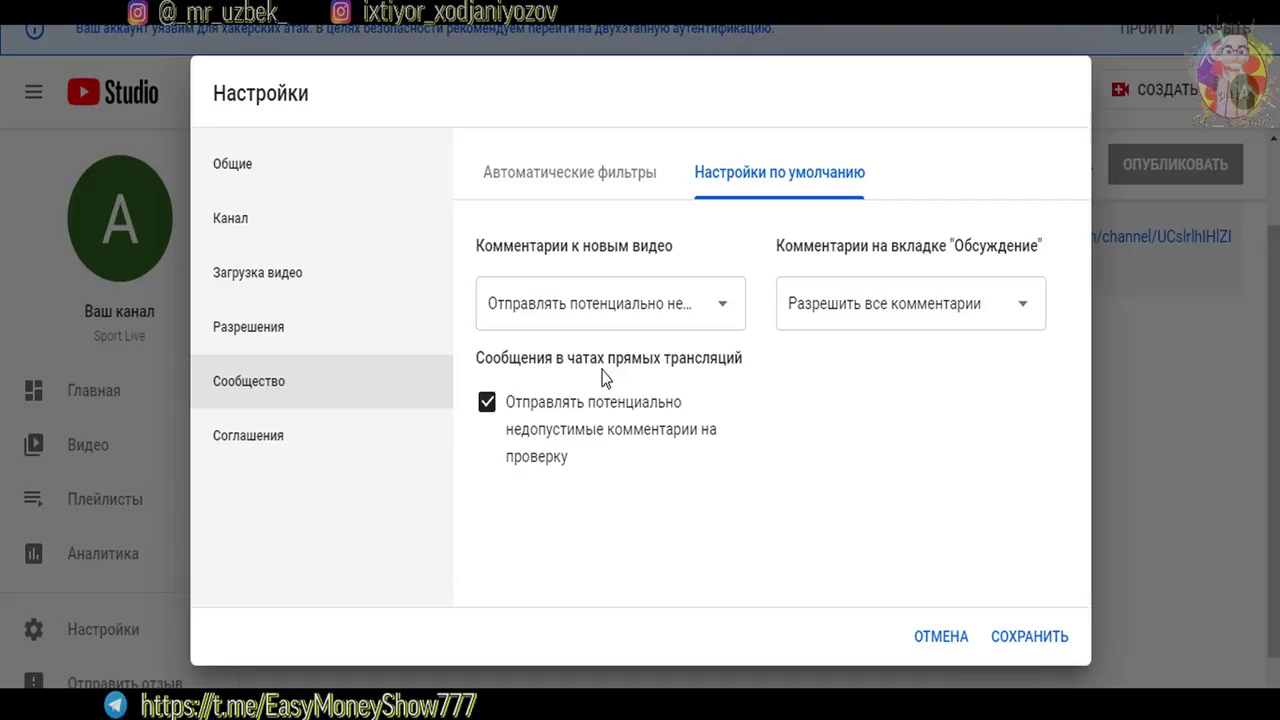
drag(513, 358, 731, 359)
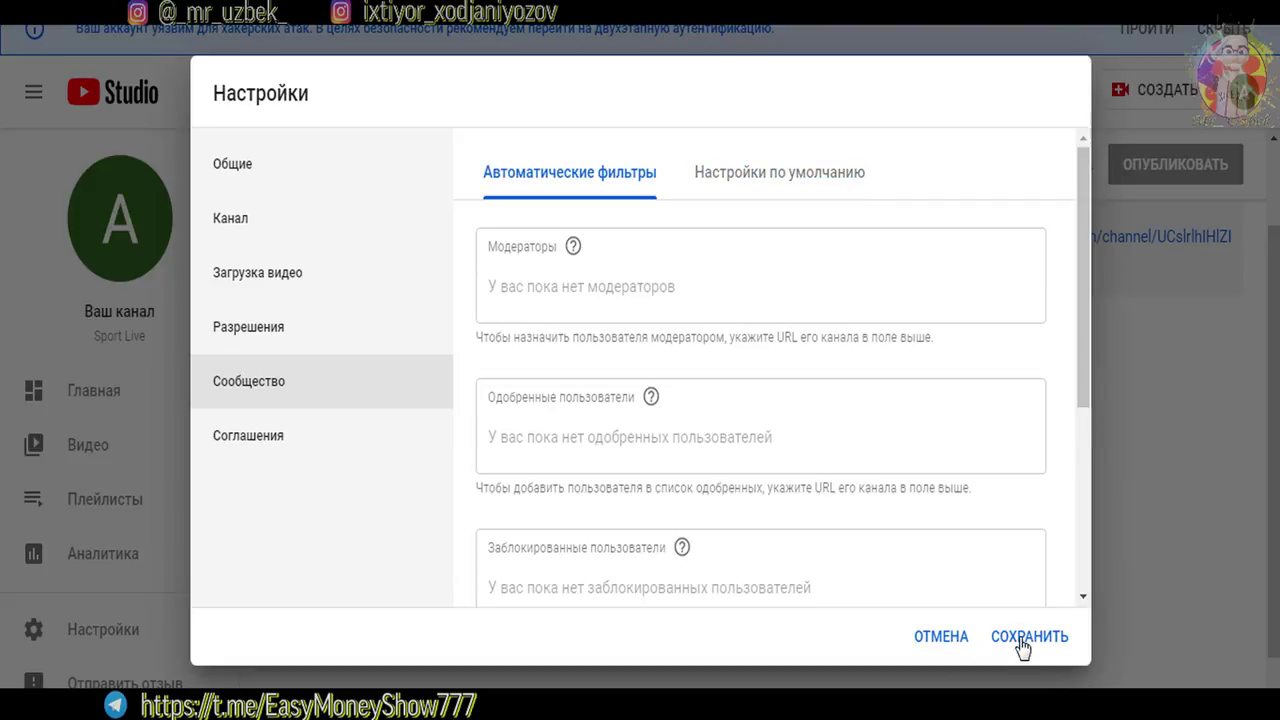
click(1020, 641)
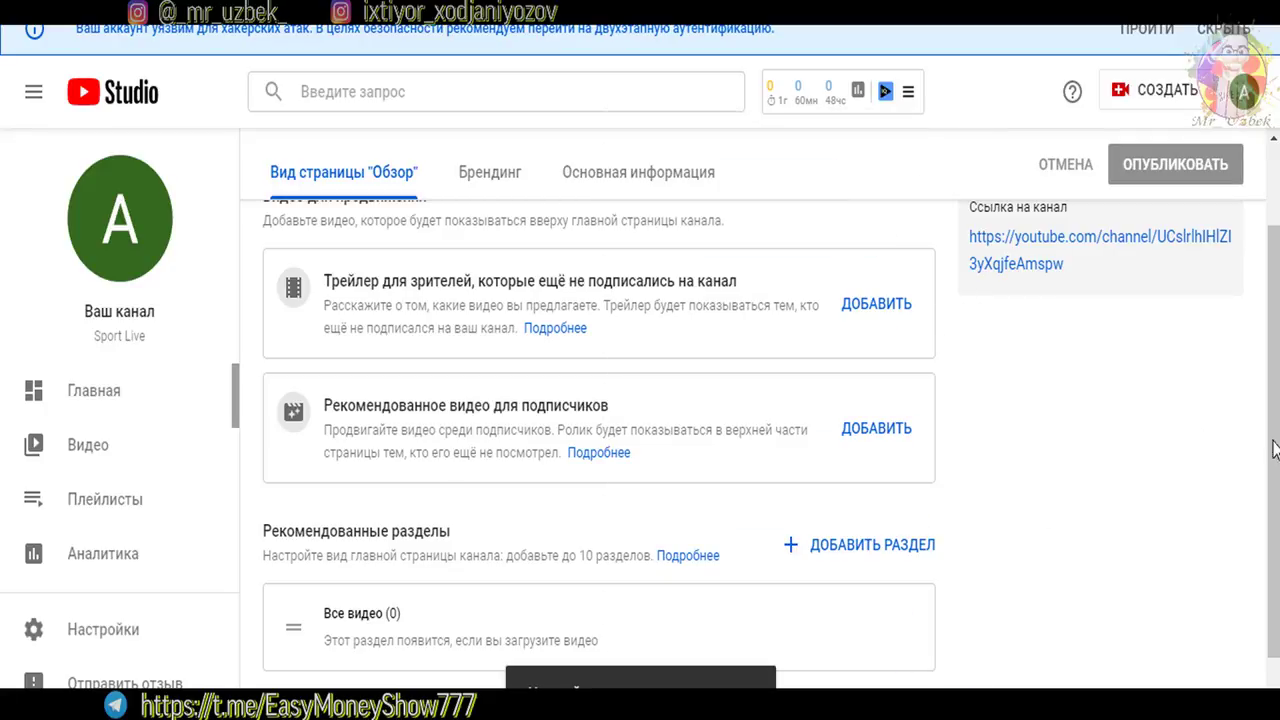
scroll(1278, 340, up, 2)
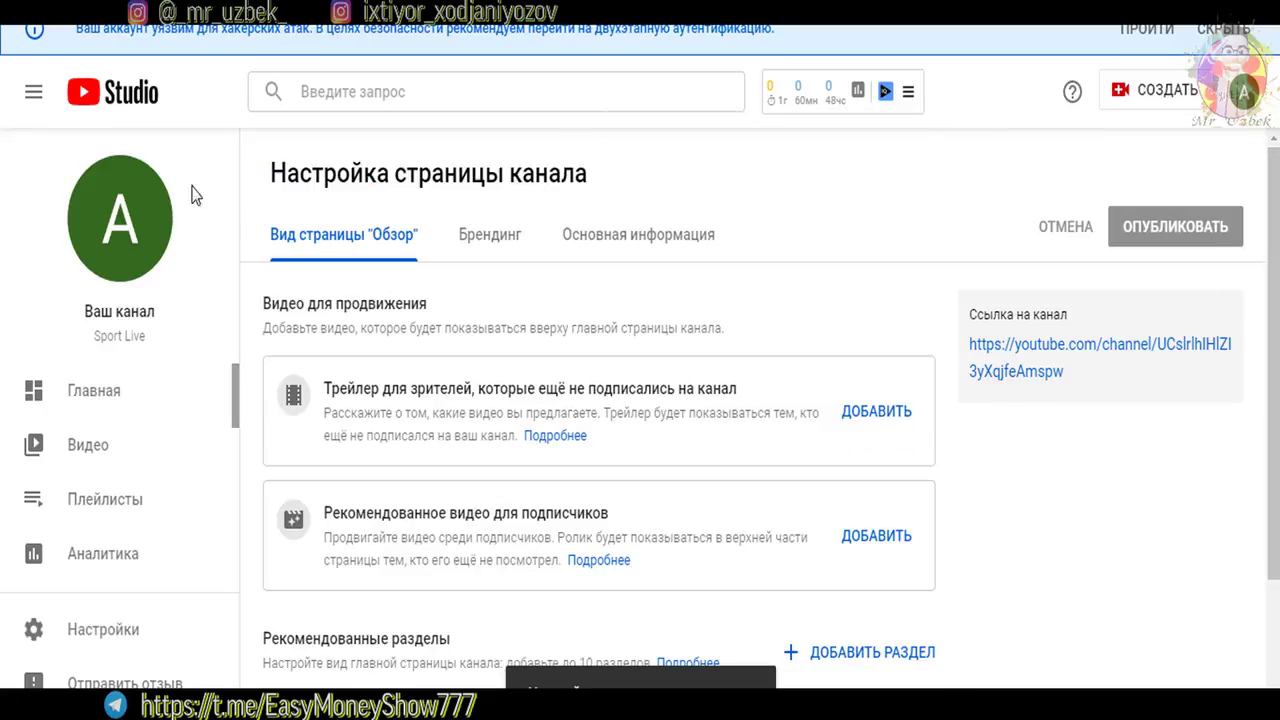
click(477, 250)
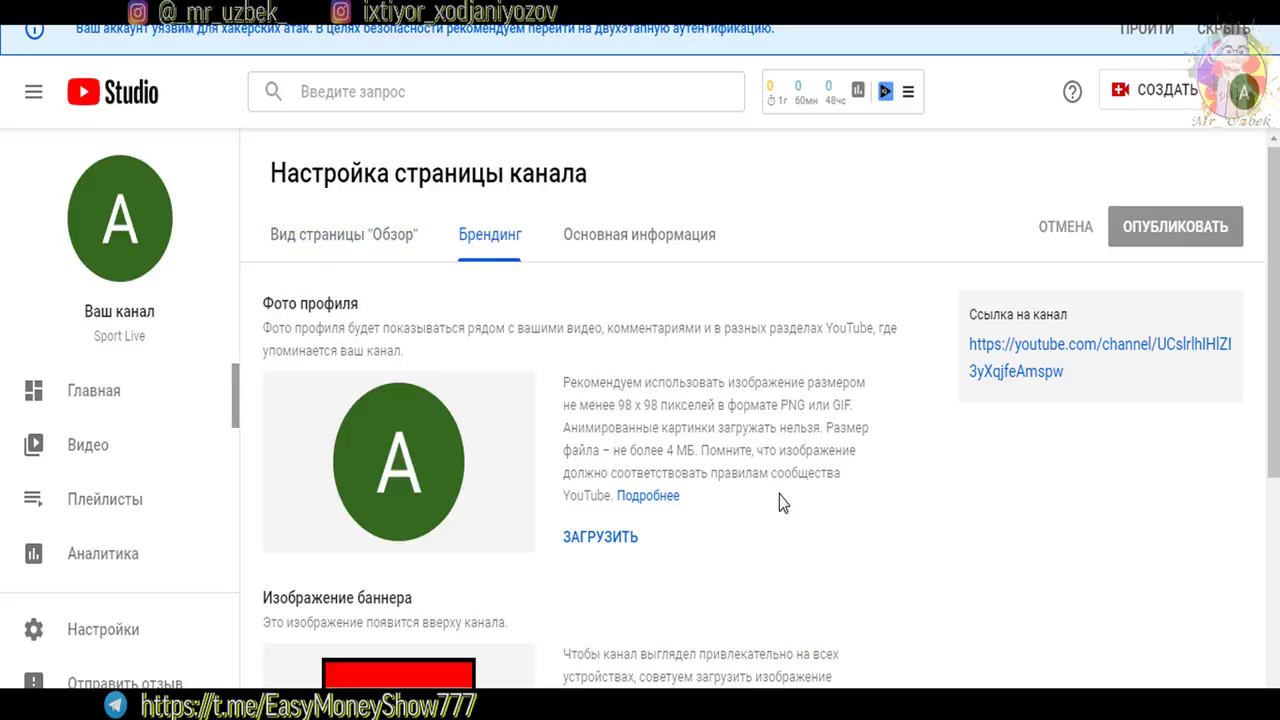
scroll(1253, 600, down, 4)
scroll(1252, 495, up, 5)
drag(284, 303, 473, 303)
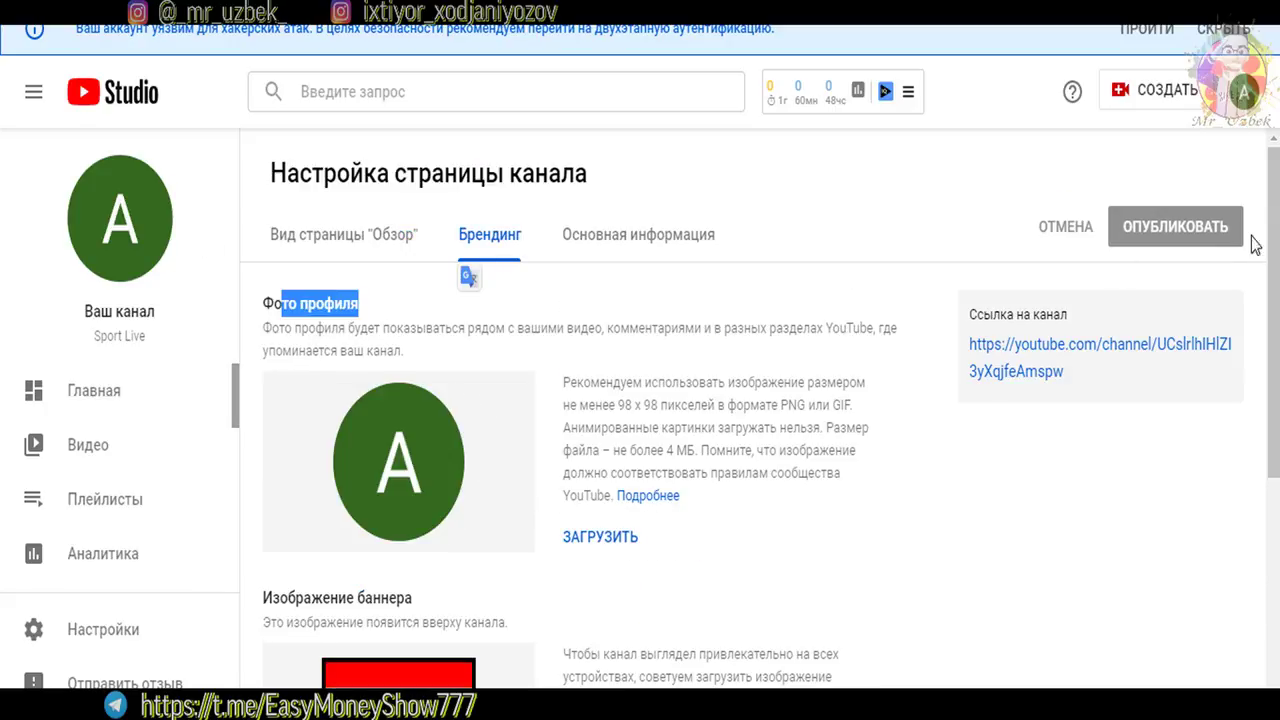
scroll(590, 320, down, 3)
drag(322, 327, 460, 331)
scroll(420, 495, down, 1)
drag(283, 467, 410, 482)
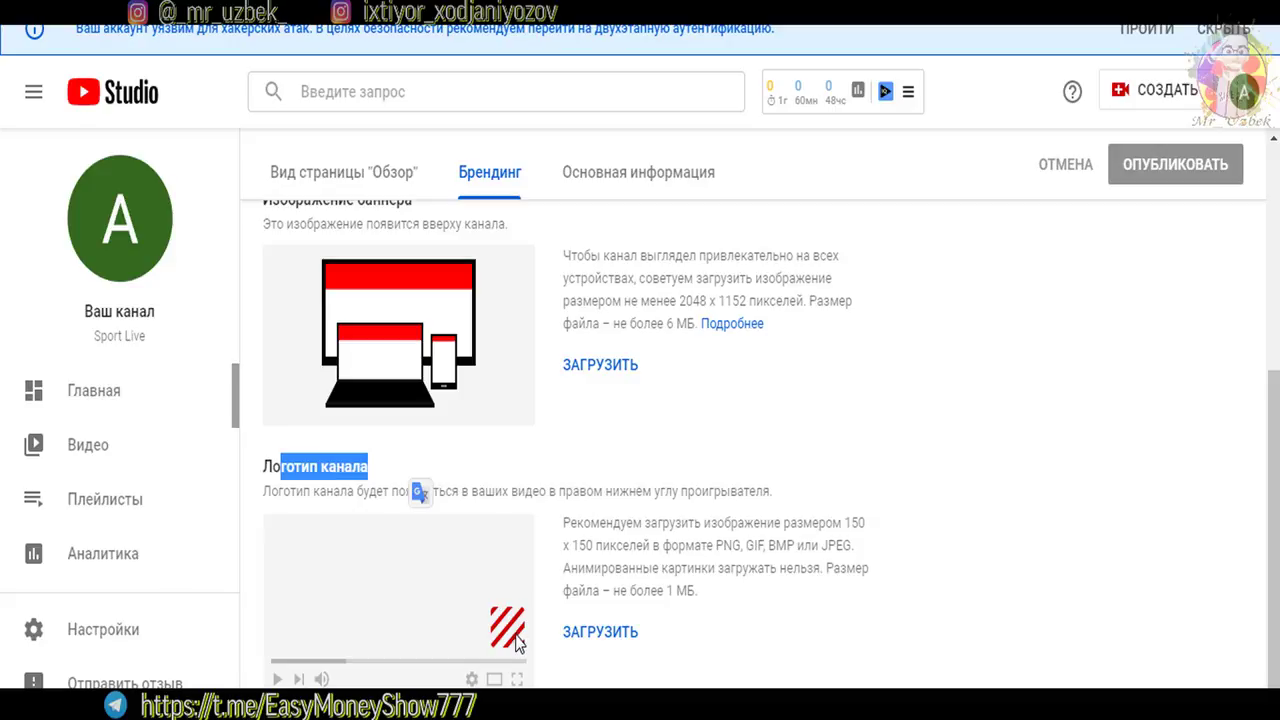
click(747, 553)
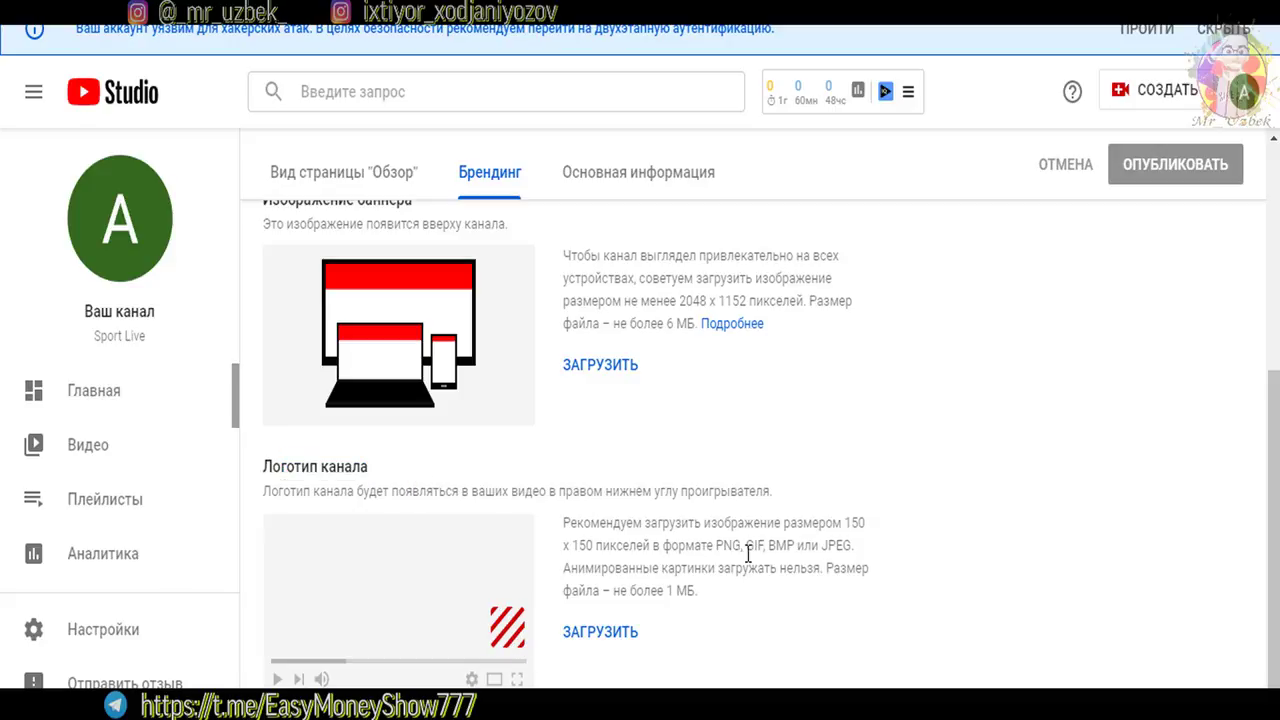
scroll(1272, 500, up, 4)
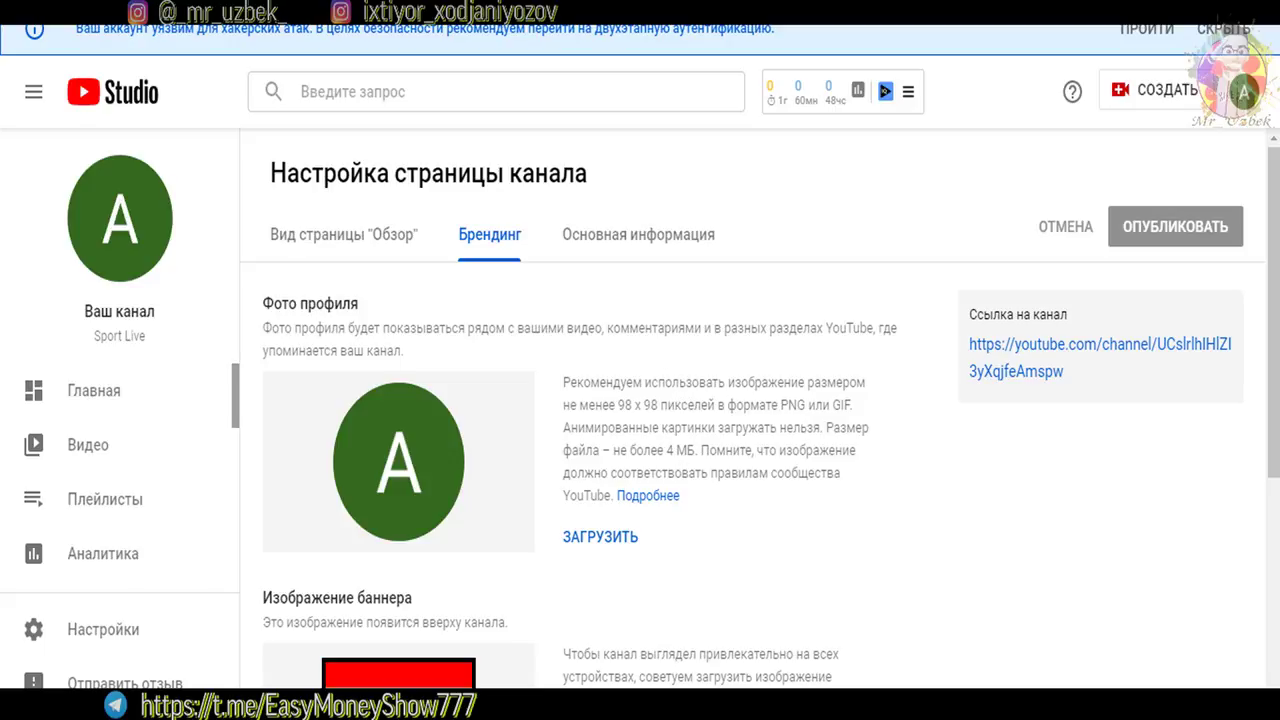
Open the Windows Start menu and close it again without launching anything
key(super)
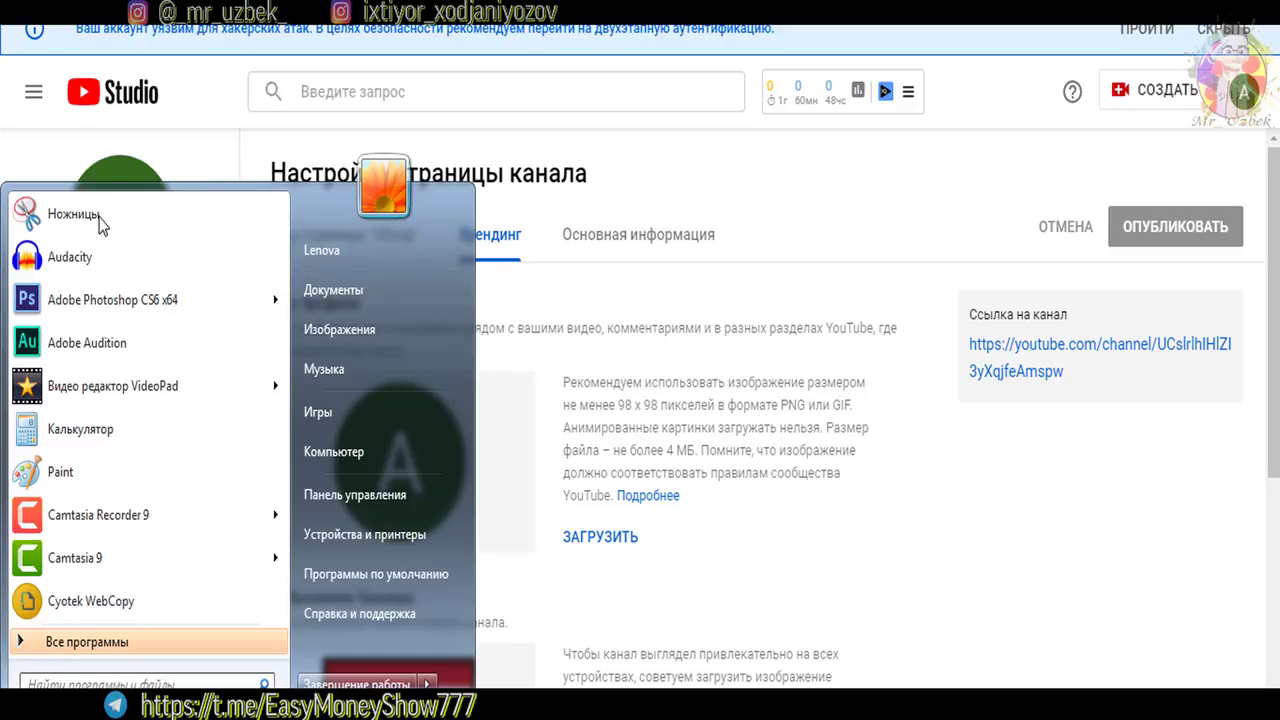
key(super)
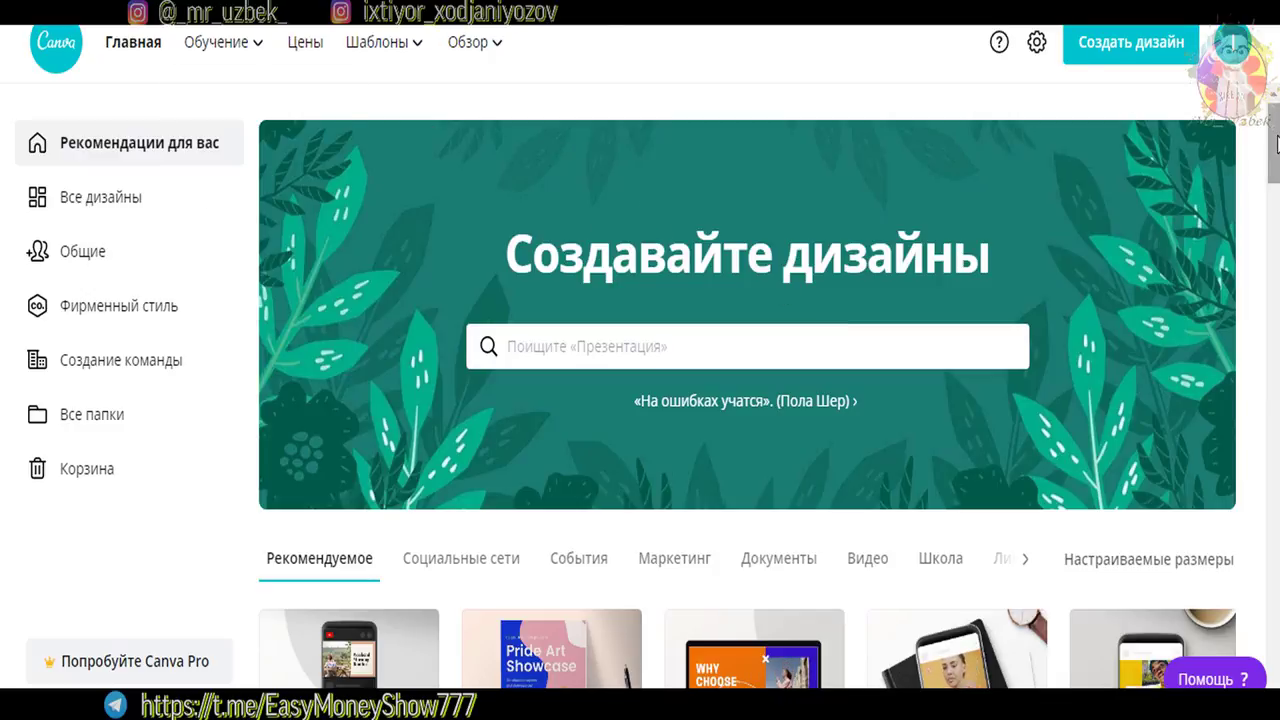
Page through the Ваши дизайны carousel and back, then return to YouTube Studio
scroll(1272, 180, down, 7)
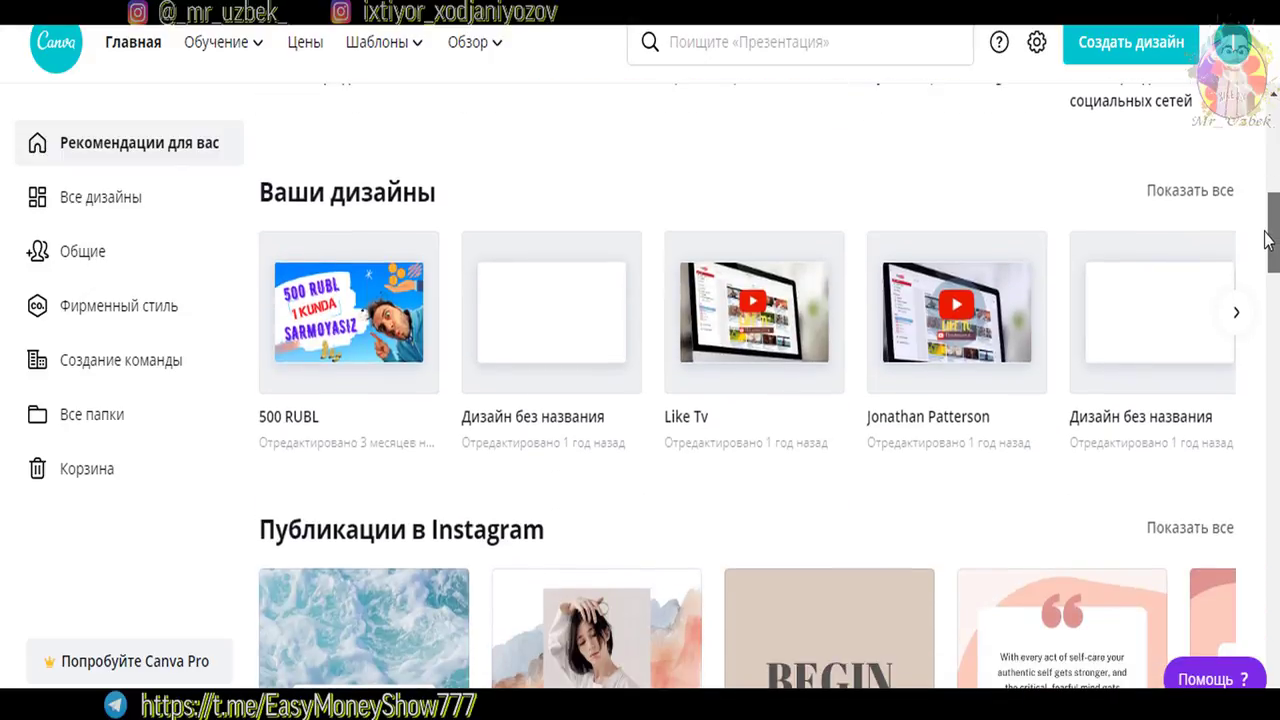
scroll(1262, 222, up, 2)
scroll(1260, 210, up, 1)
scroll(1260, 229, down, 3)
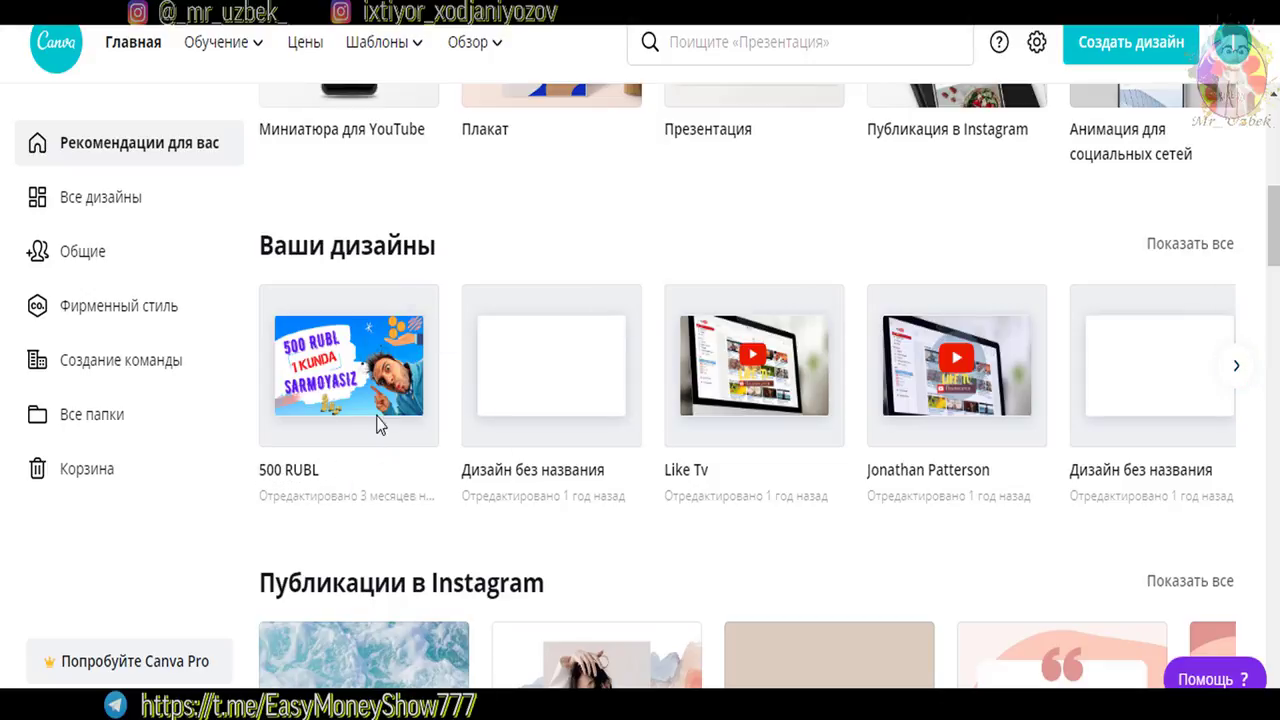
click(1236, 370)
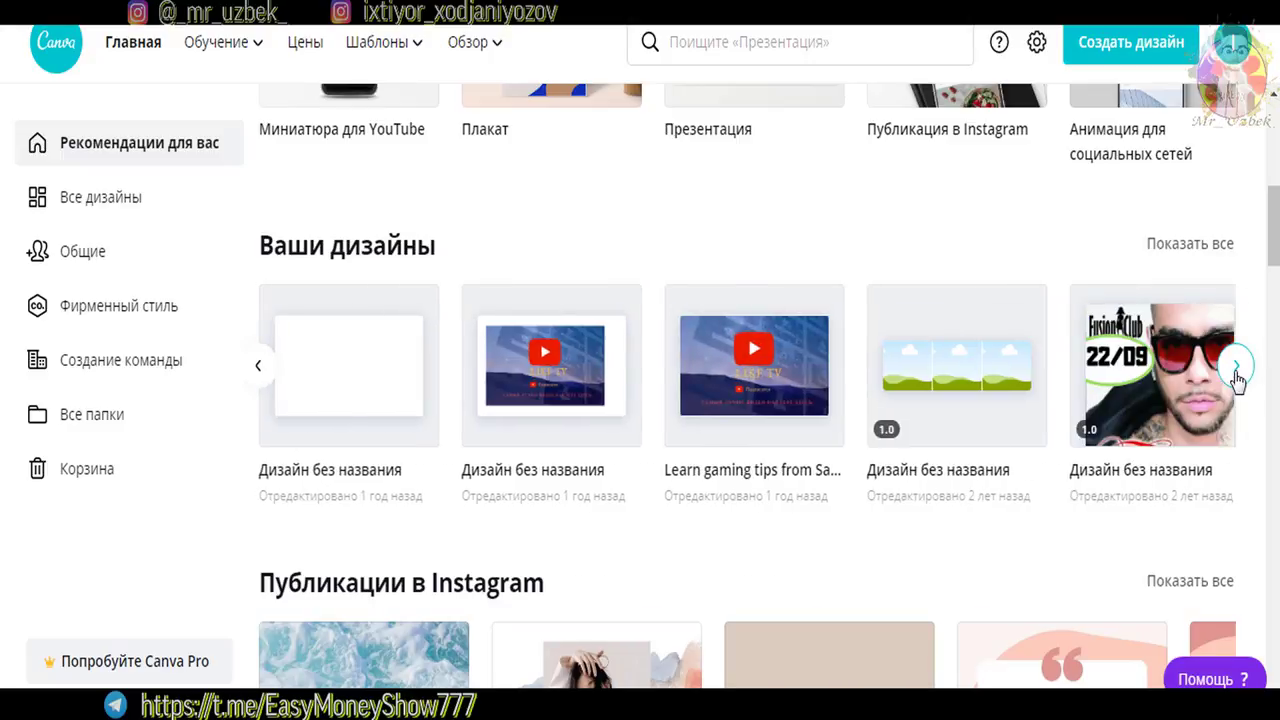
click(1236, 370)
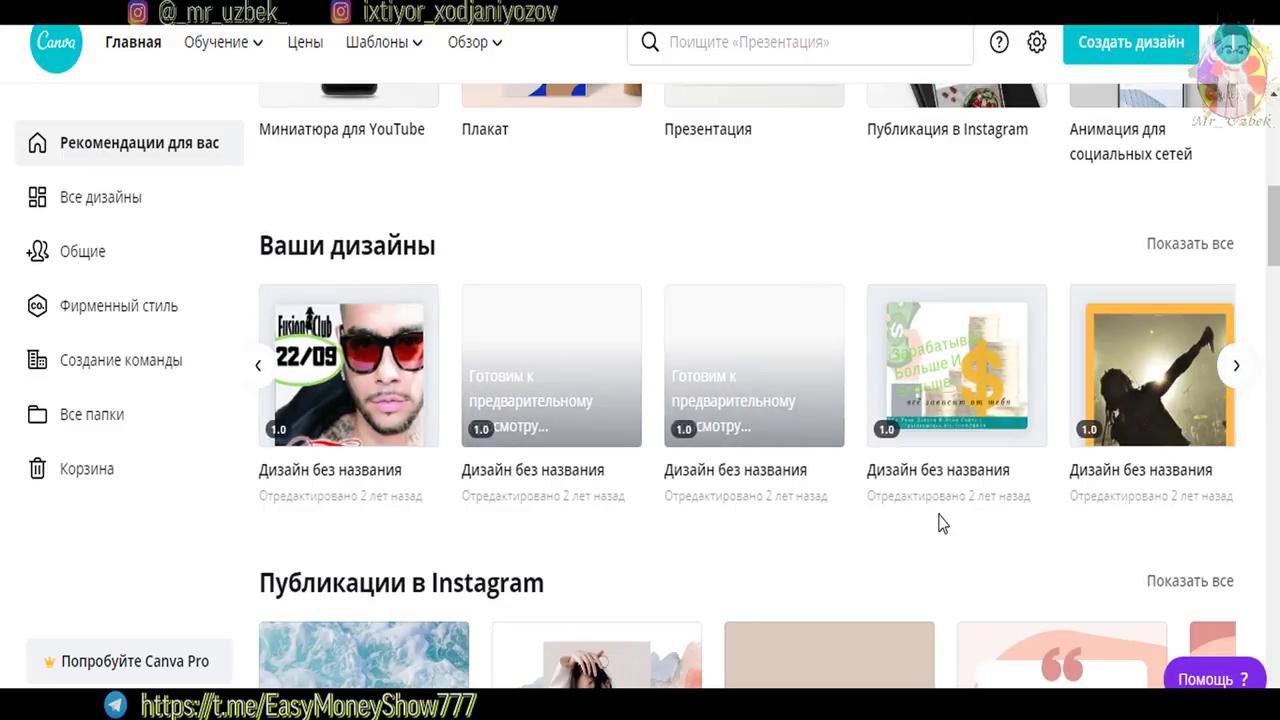
click(1236, 365)
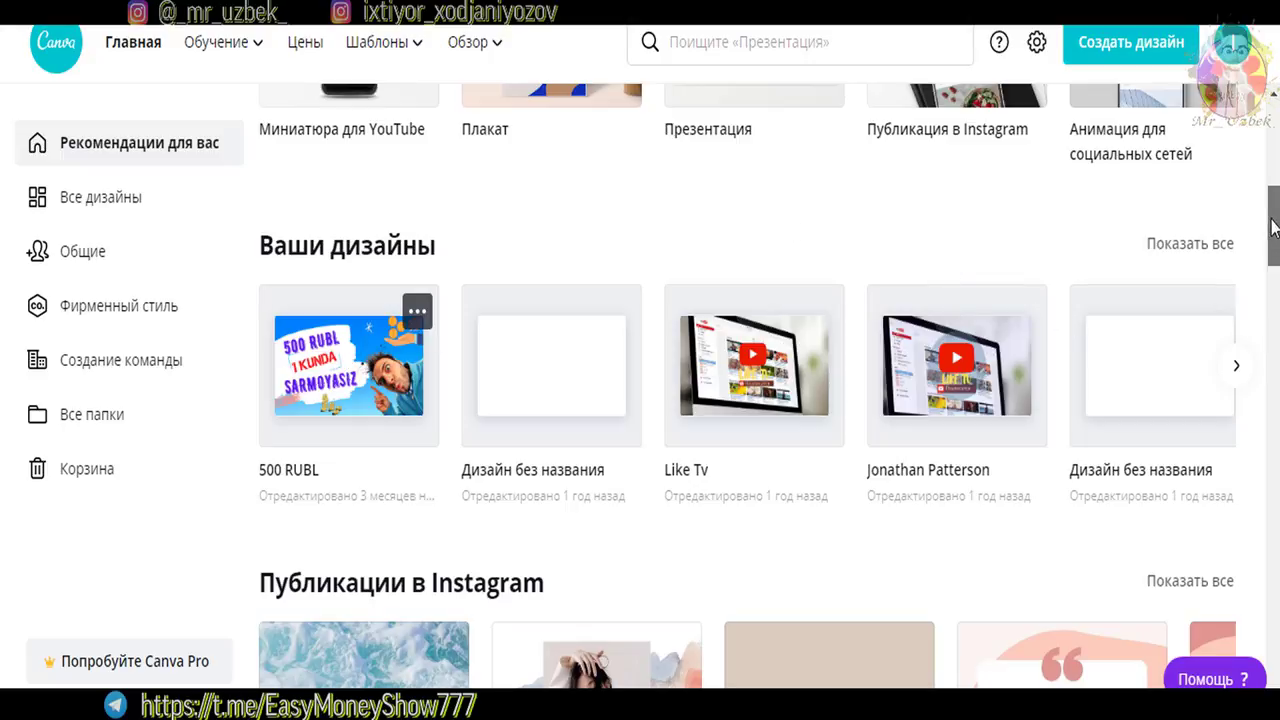
drag(1275, 235, 1276, 150)
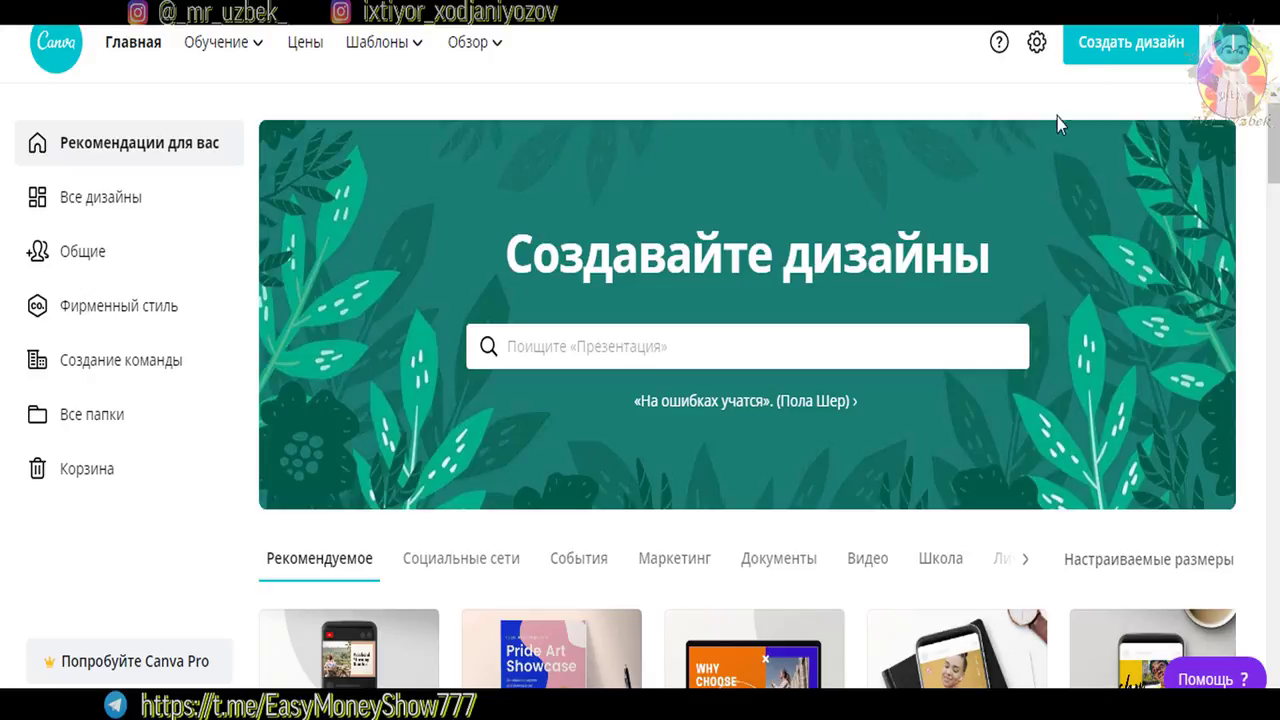
click(1128, 48)
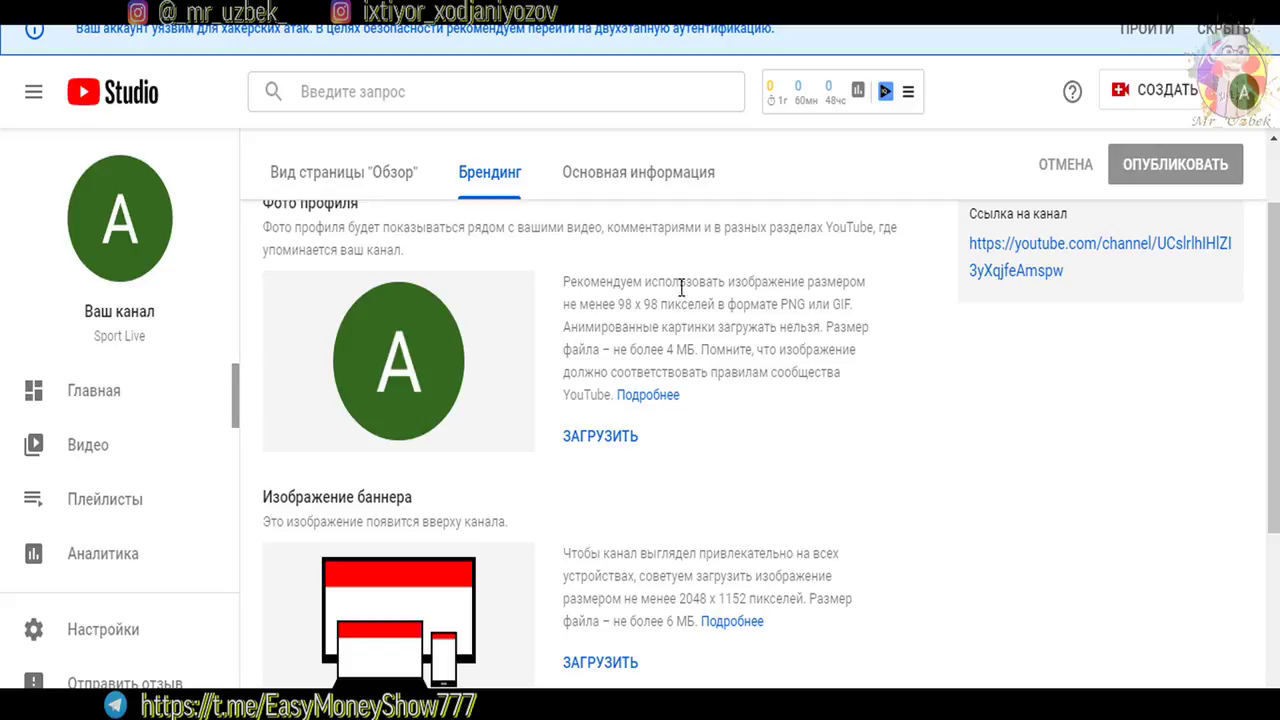
Note the recommended 98 x 98 profile photo and 2048 x 1152 banner sizes
drag(629, 305, 660, 305)
scroll(1020, 375, down, 2)
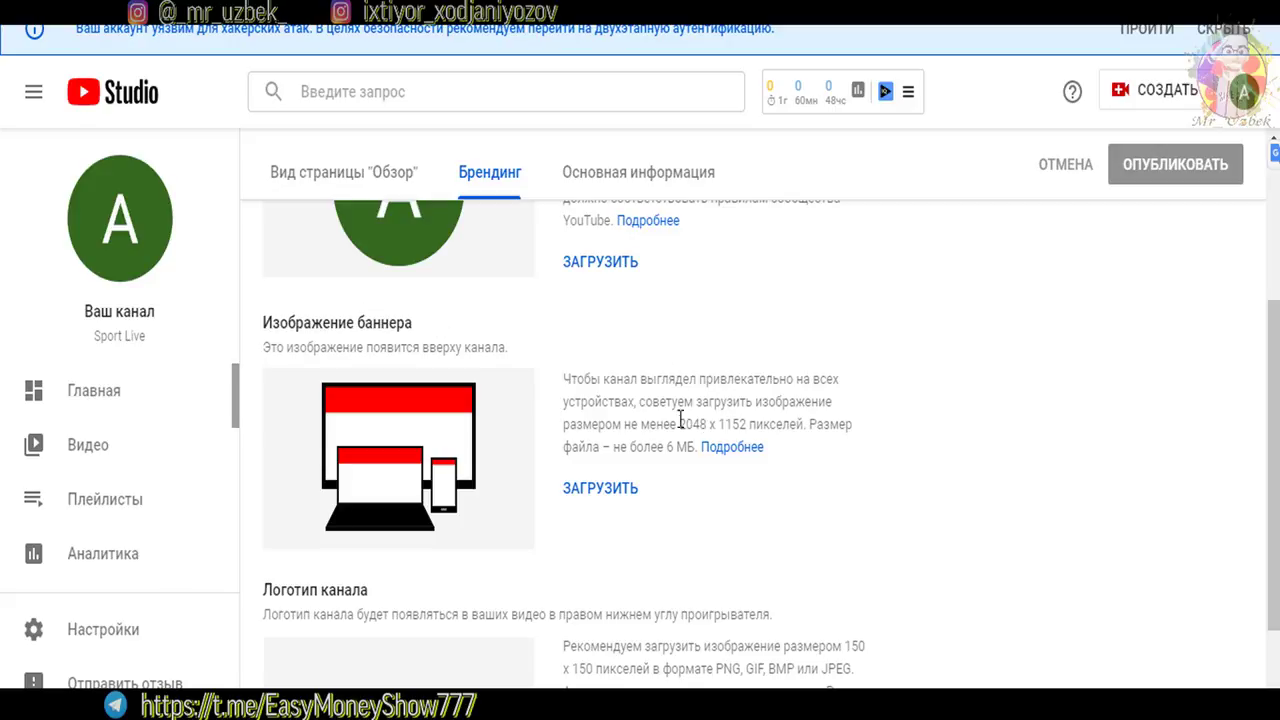
drag(680, 427, 750, 425)
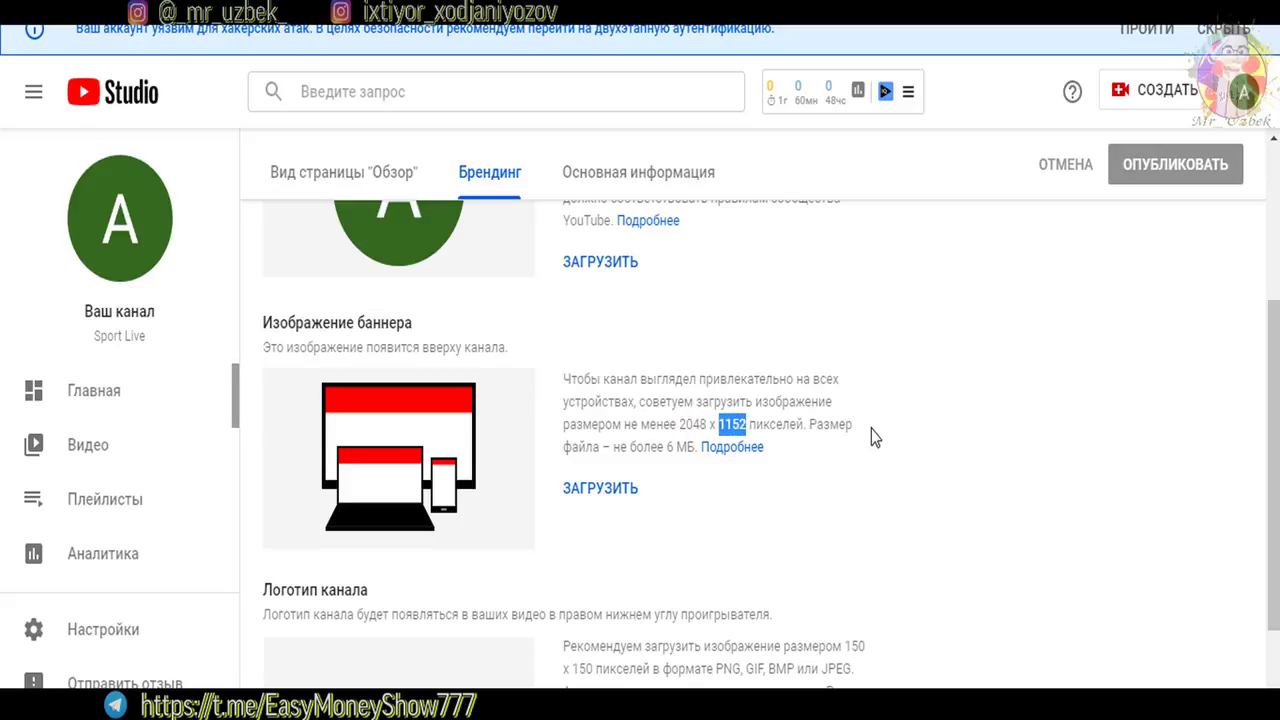
click(781, 370)
scroll(839, 510, down, 3)
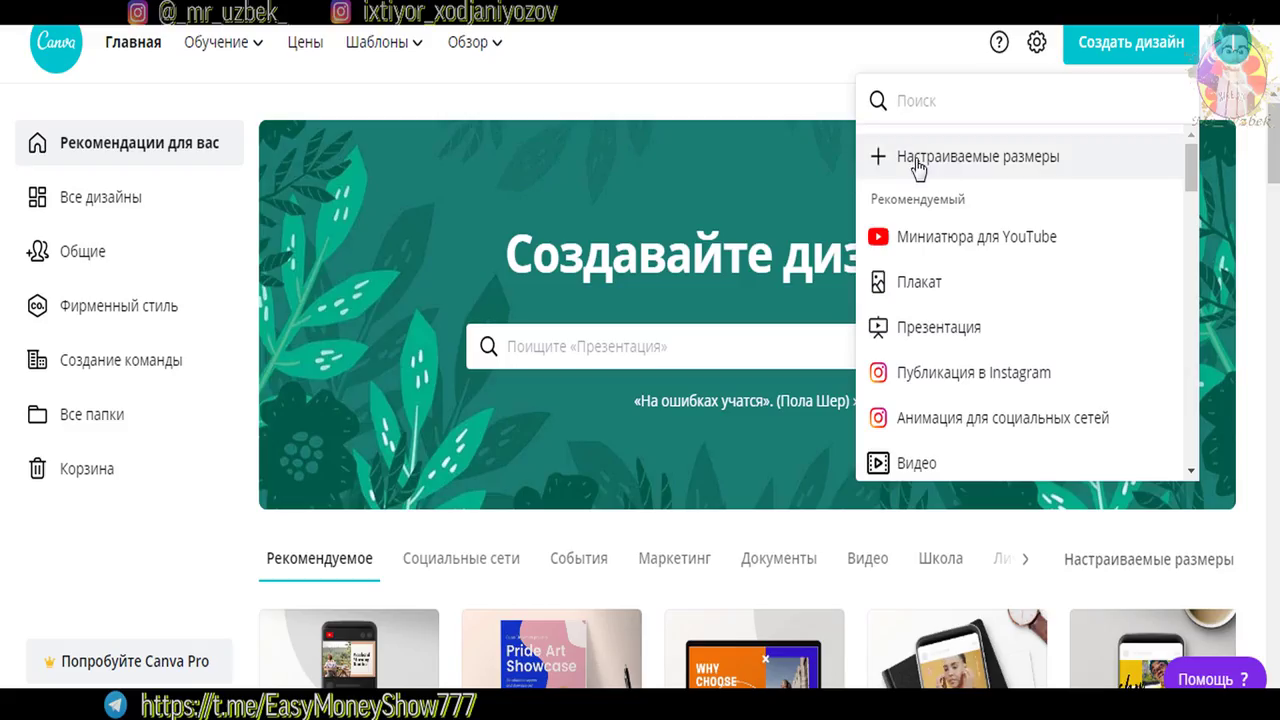
Create a custom-size Canva design of 98 × 98 pixels
click(917, 166)
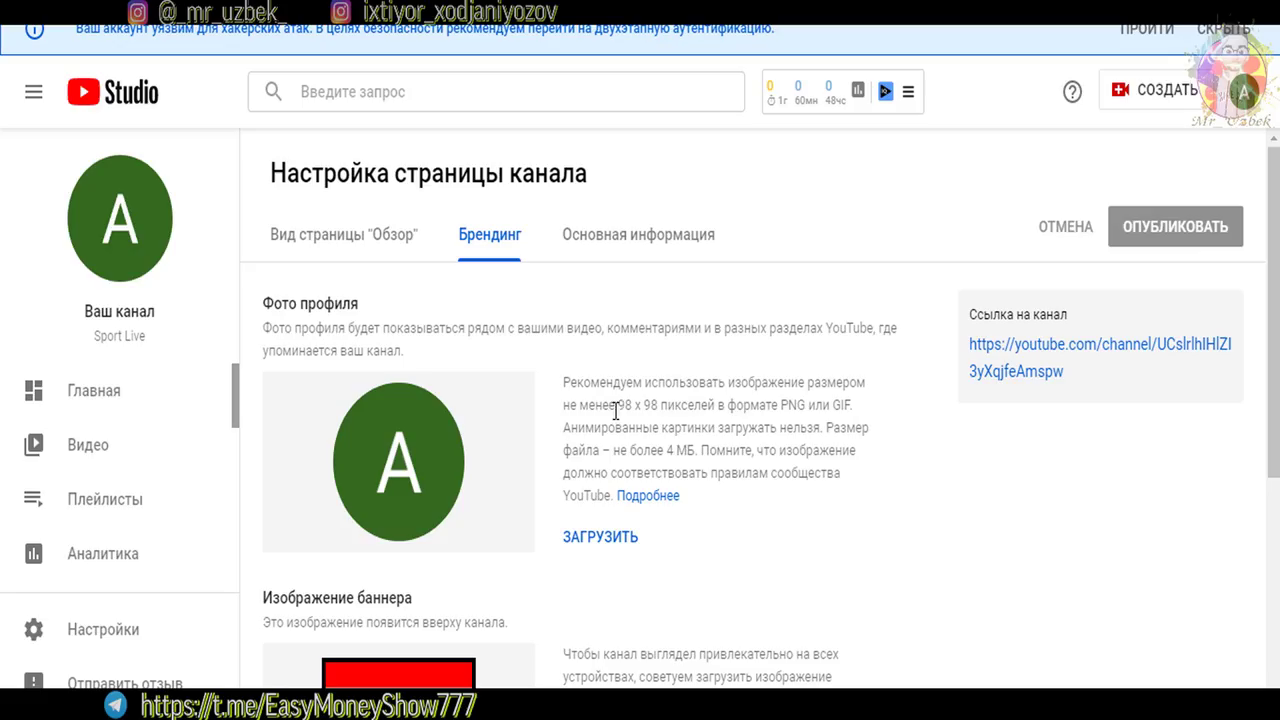
drag(616, 408, 736, 407)
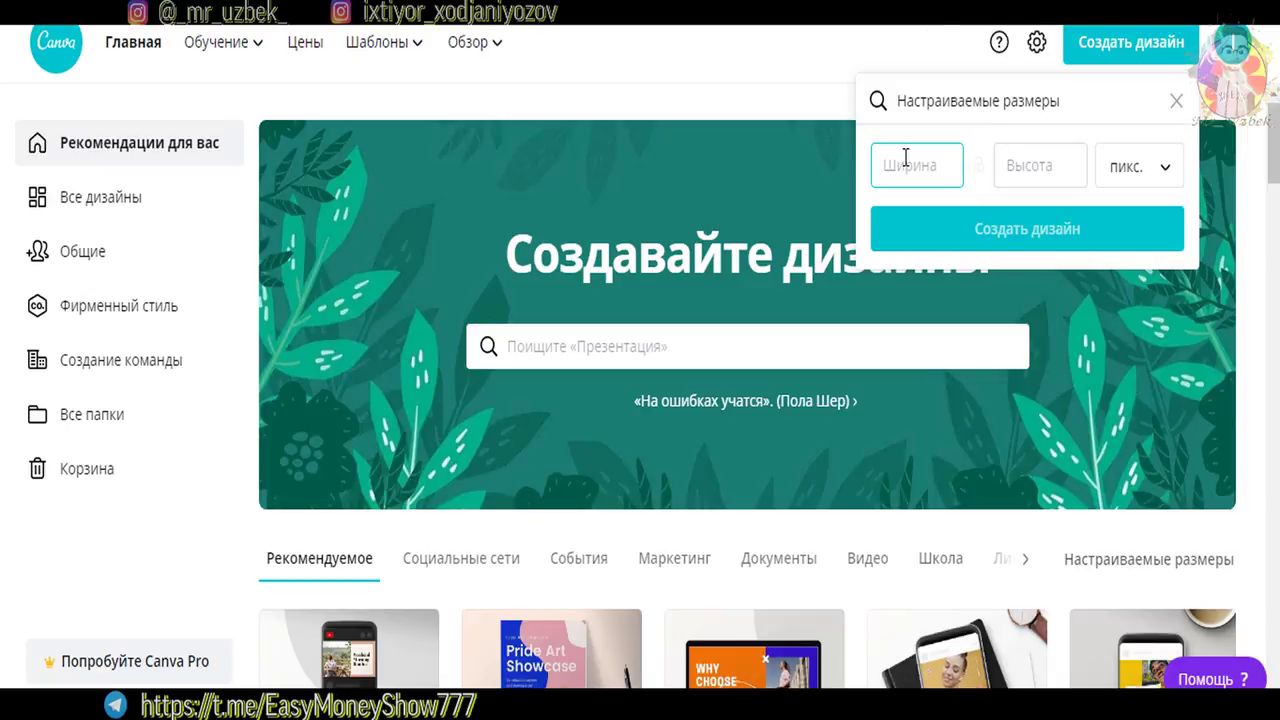
text(98)
click(1014, 164)
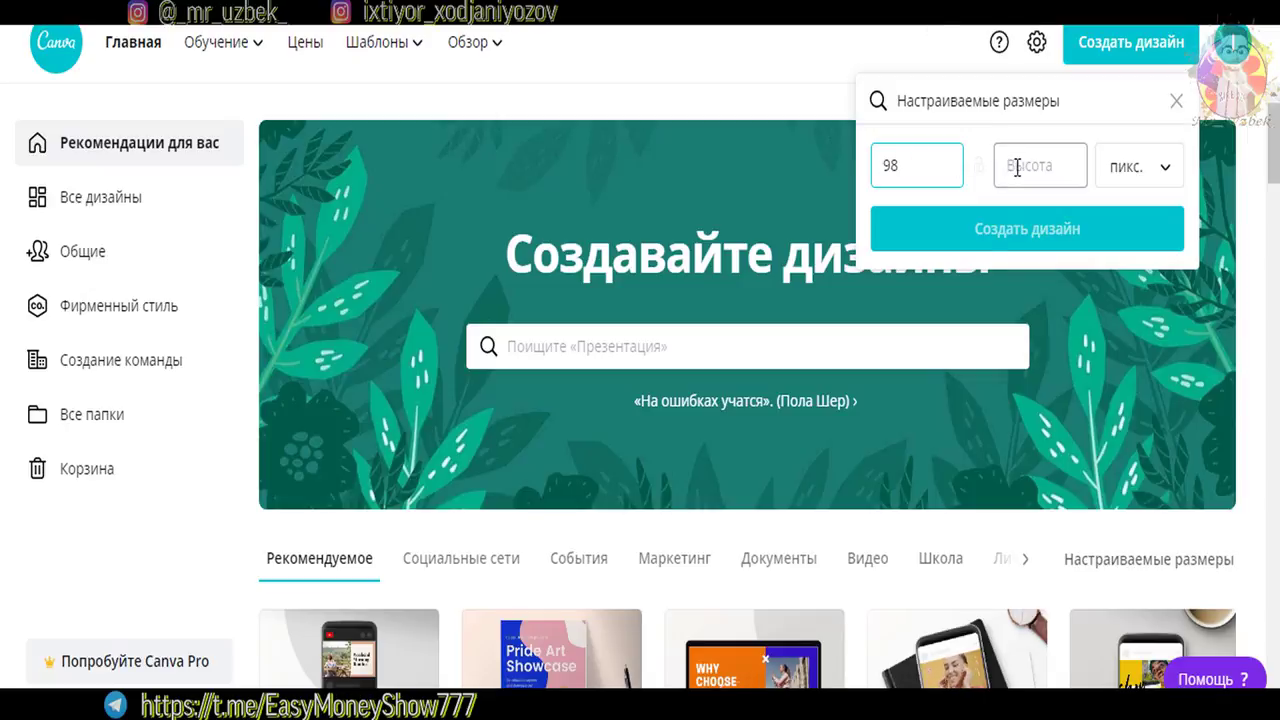
text(98)
click(995, 234)
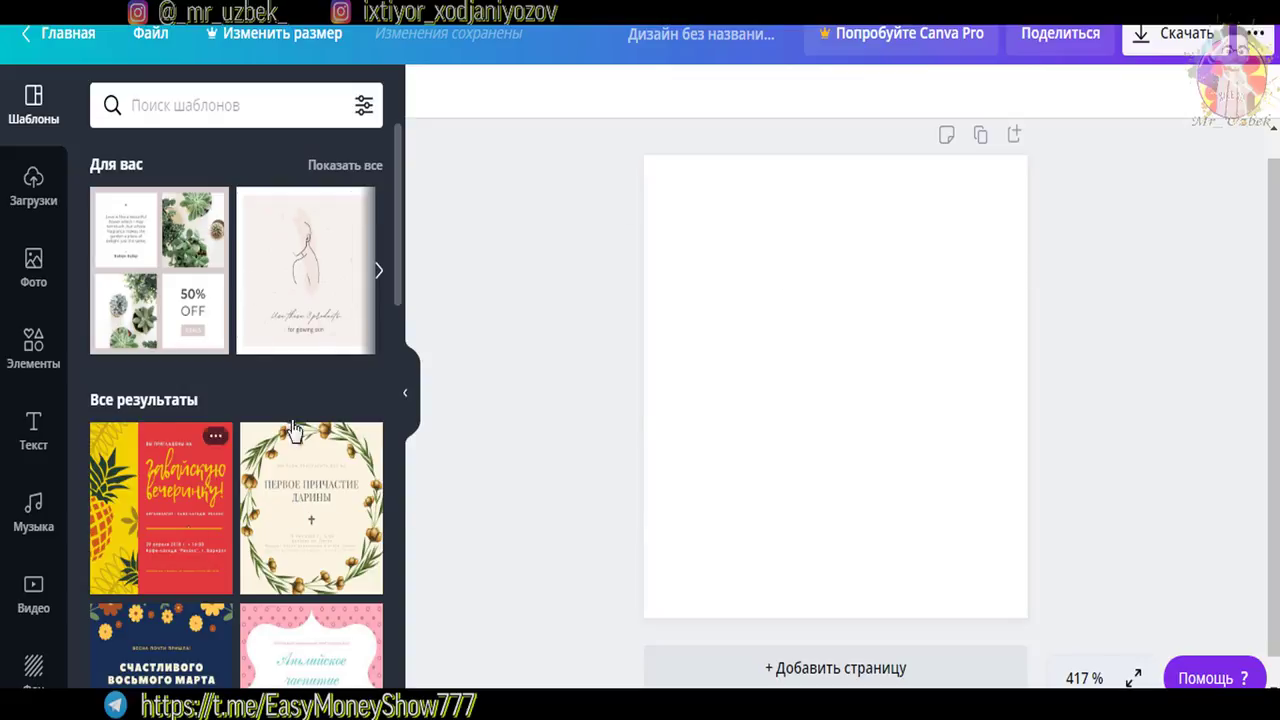
Place the Первое причастие wreath template, delete its invitation text, and add a heading
drag(310, 530, 796, 333)
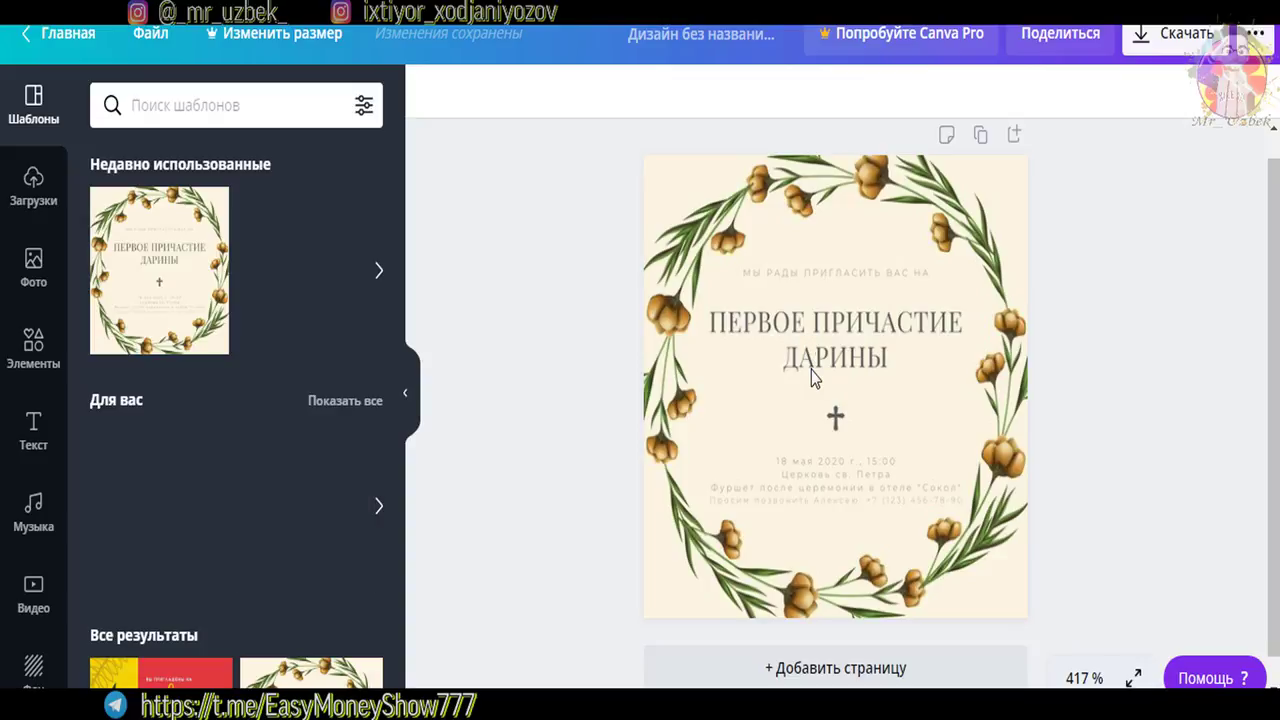
click(923, 365)
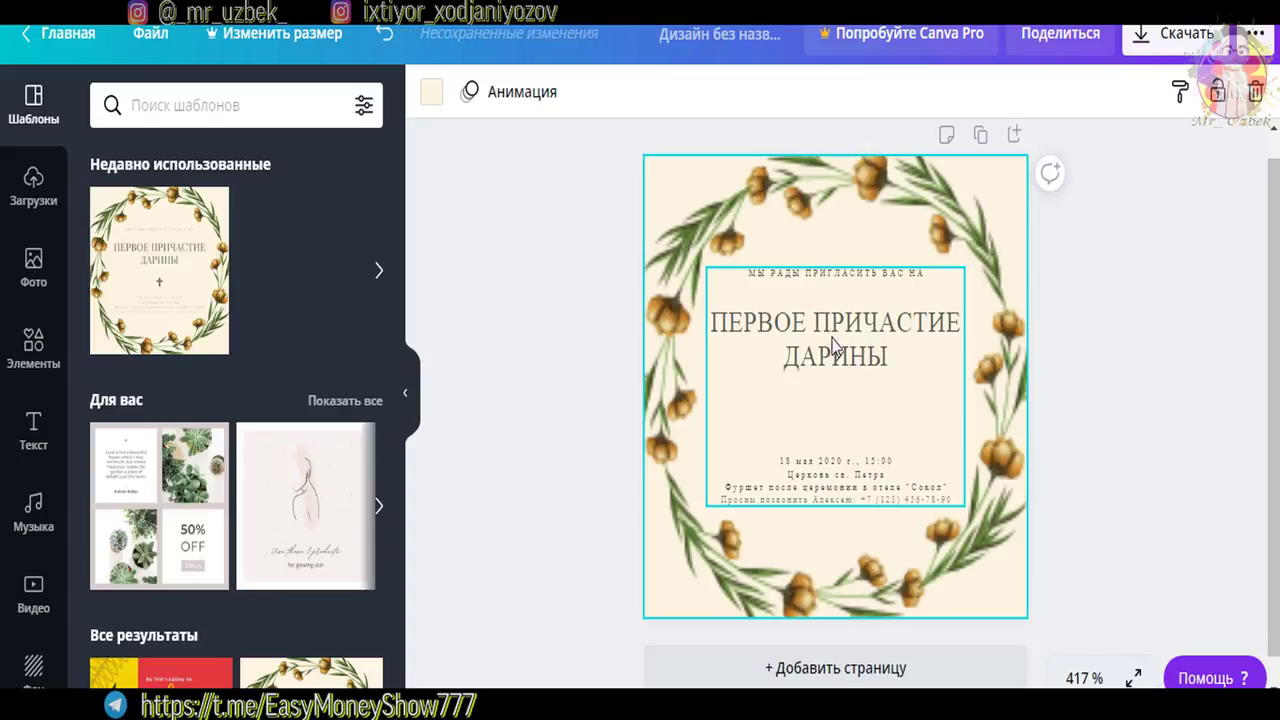
click(849, 374)
key(Delete)
key(Delete)
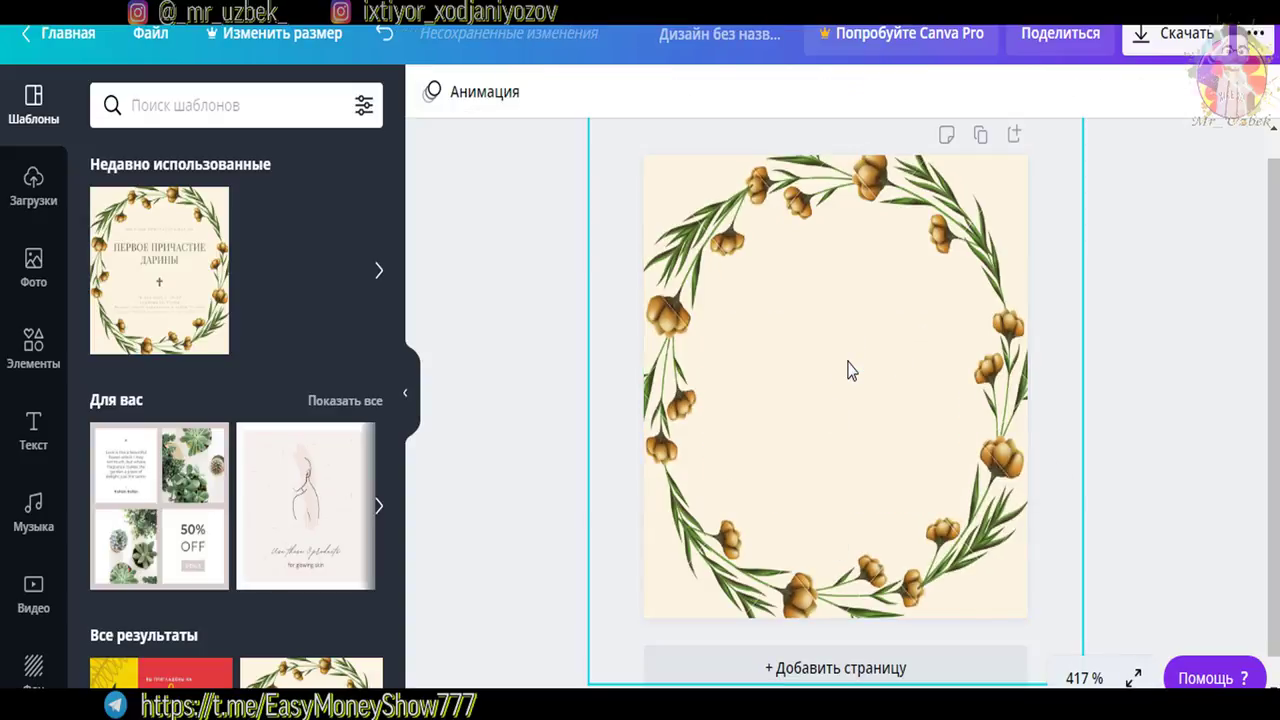
click(815, 353)
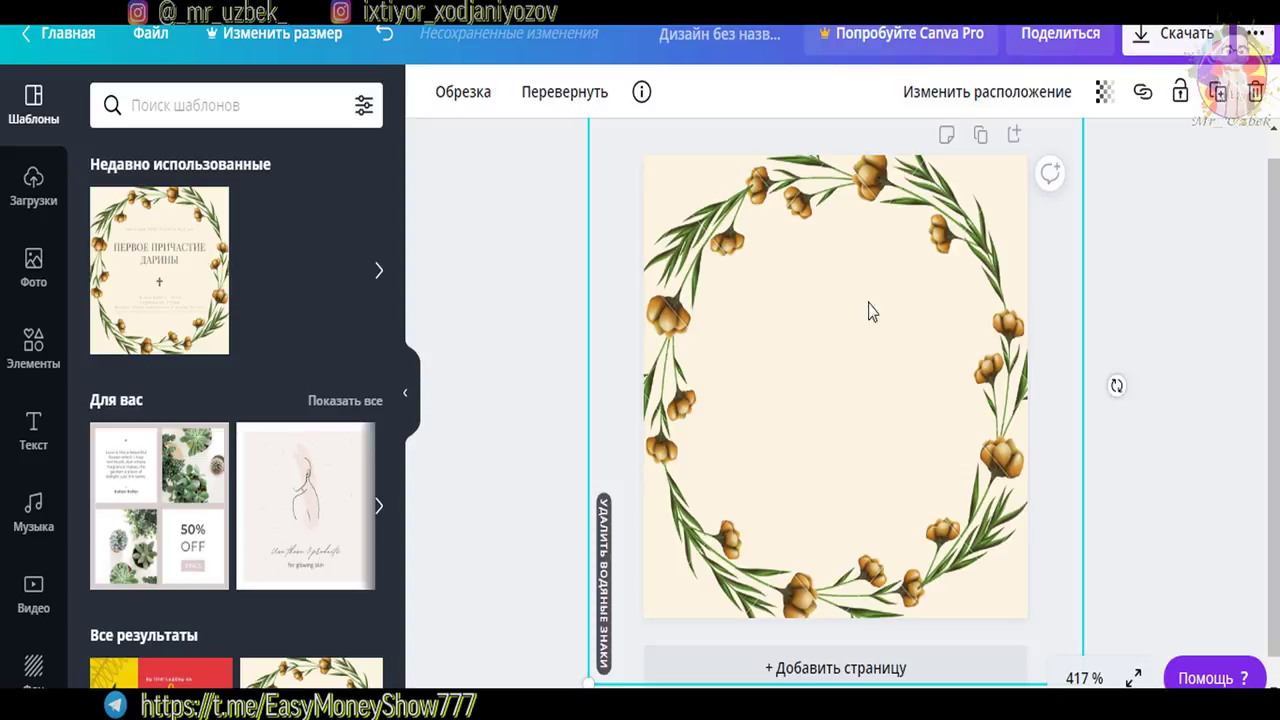
click(33, 430)
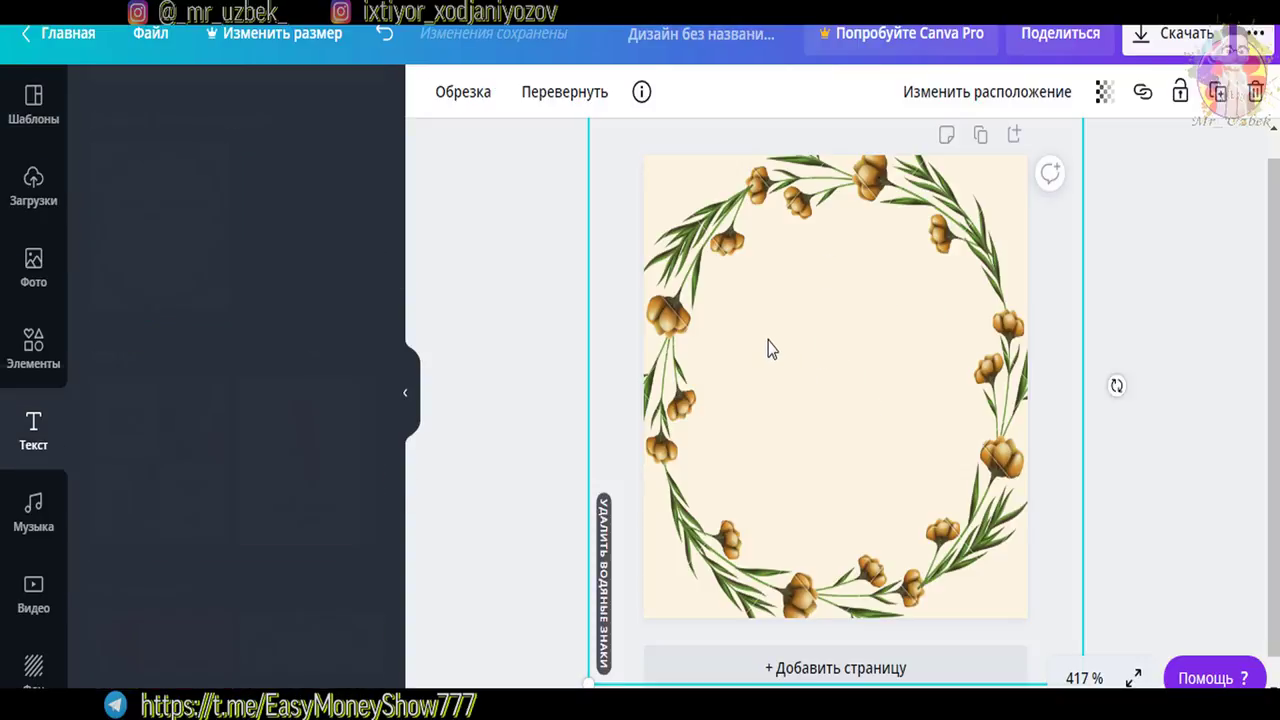
click(210, 240)
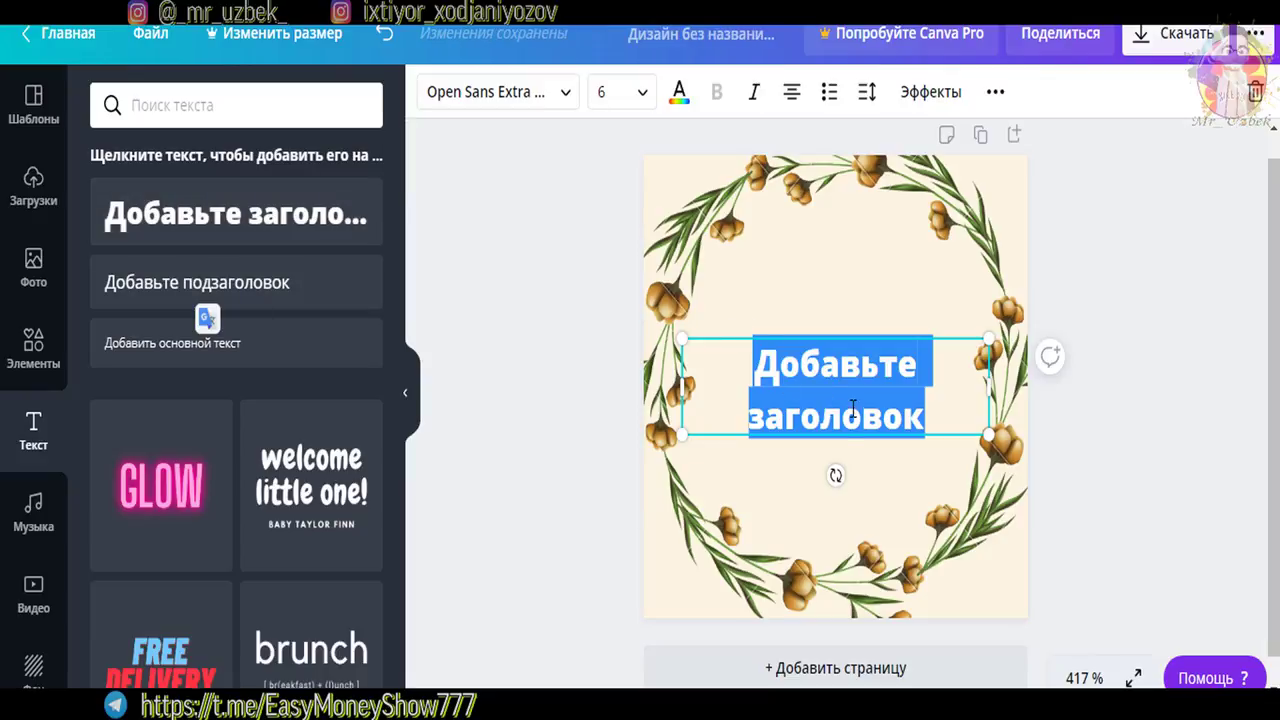
Type 'sport live' as the heading, enlarge it, and centre it over the shifted wreath
text(sport li)
text(fe)
key(BackSpace)
key(BackSpace)
text(ve)
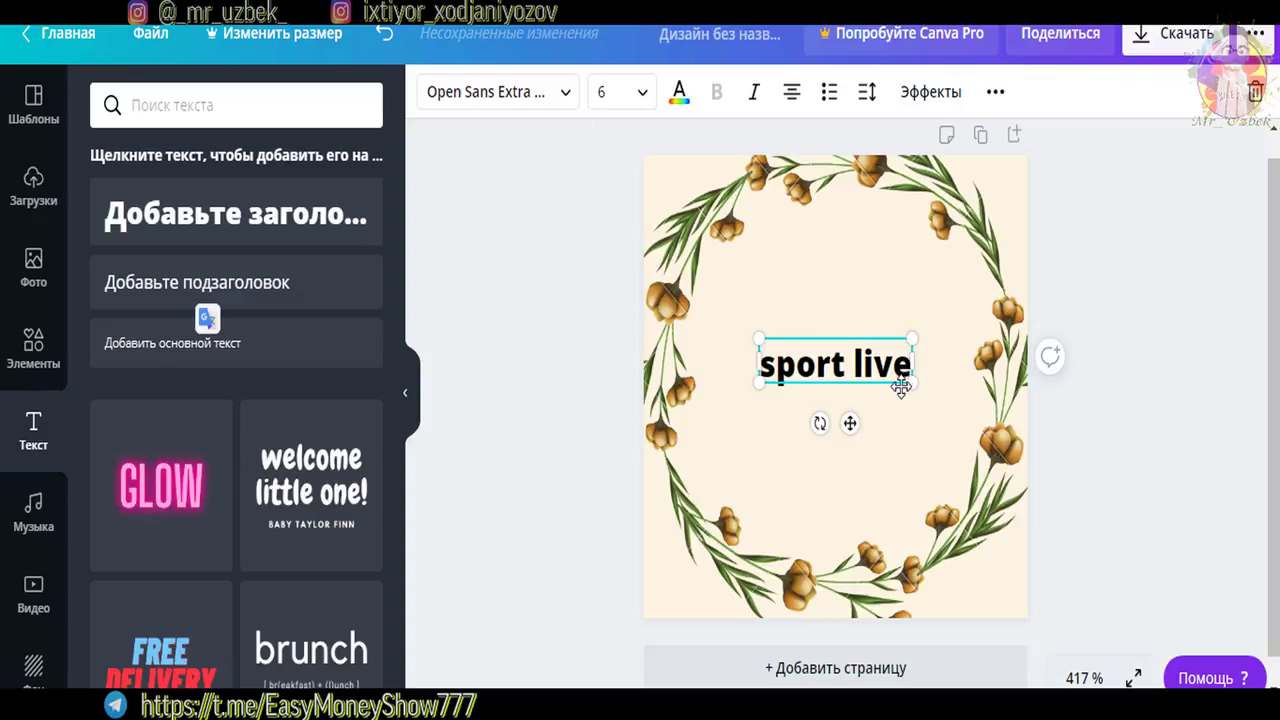
drag(914, 386, 995, 460)
click(866, 469)
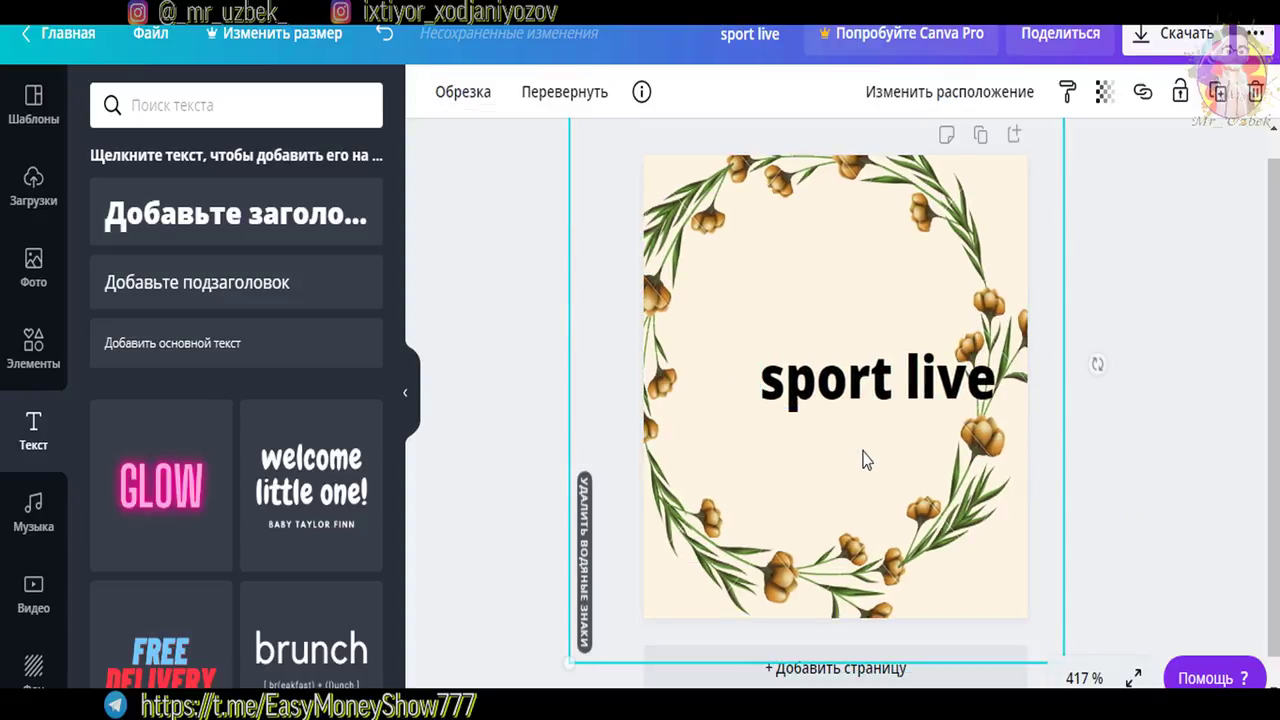
drag(834, 443, 886, 448)
click(872, 386)
drag(872, 386, 844, 378)
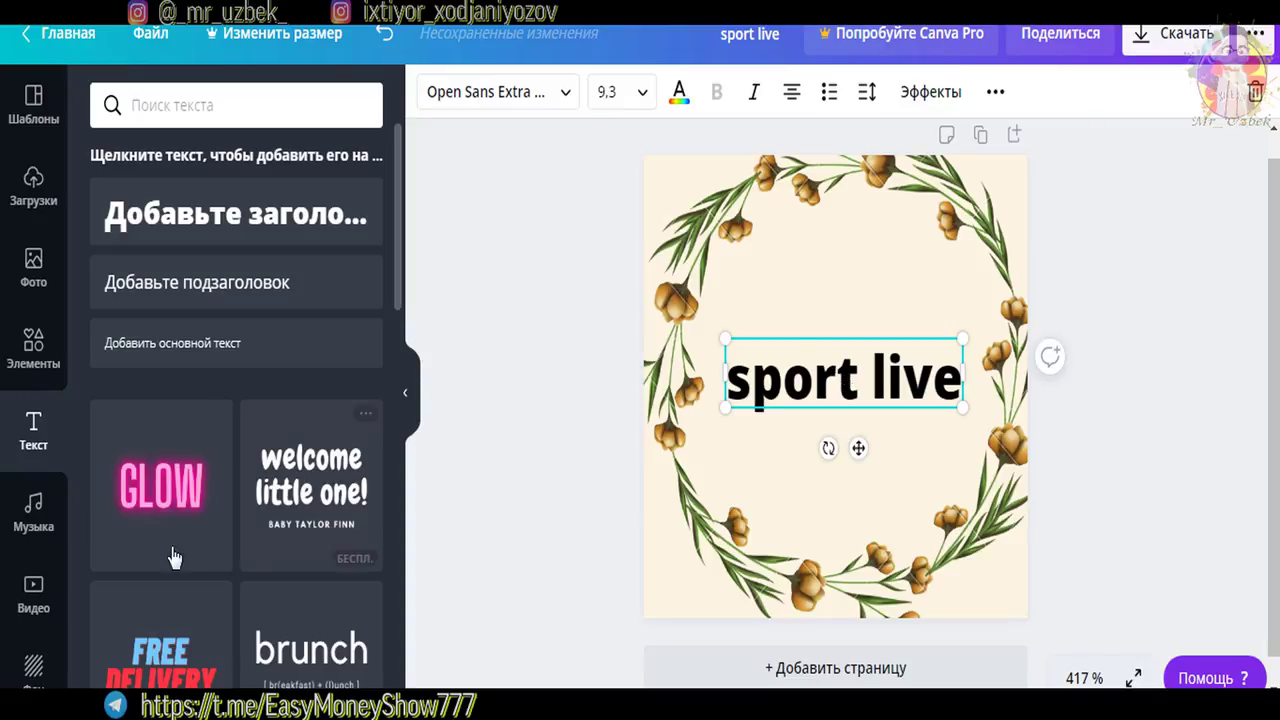
Add the pink GLOW text, centre it on the page, then recheck the 98 x 98 size
click(208, 552)
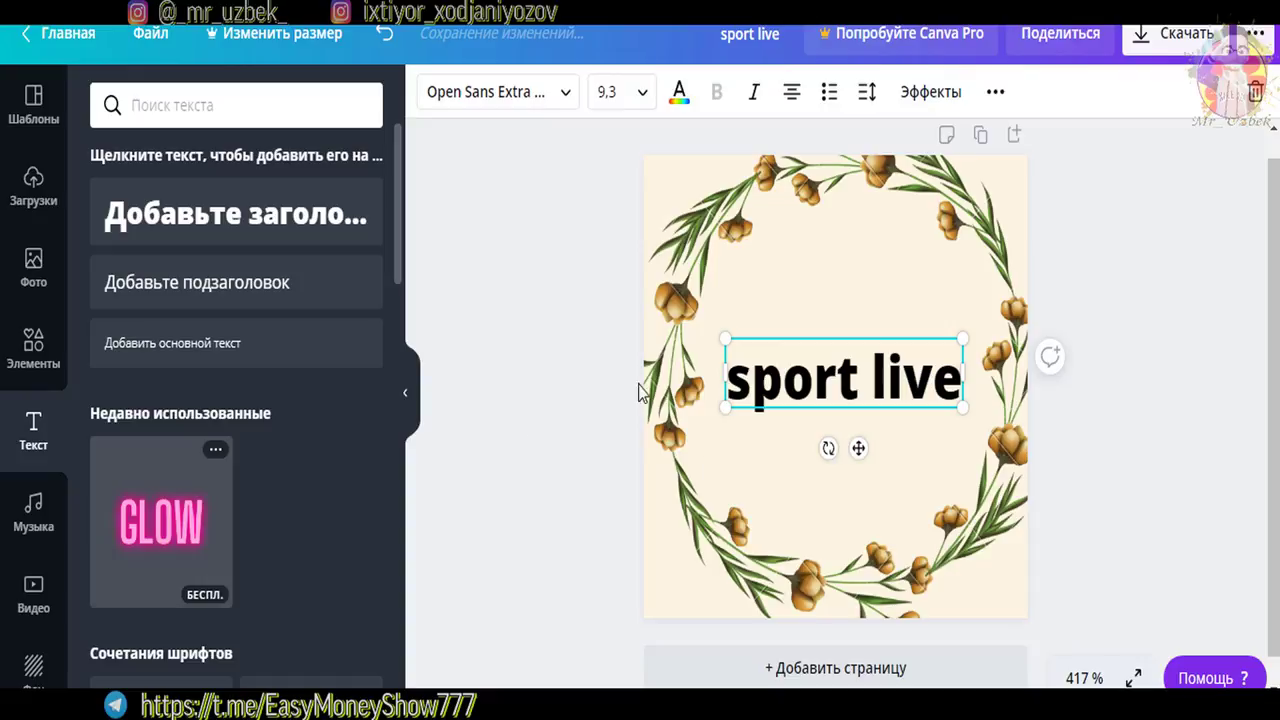
click(147, 535)
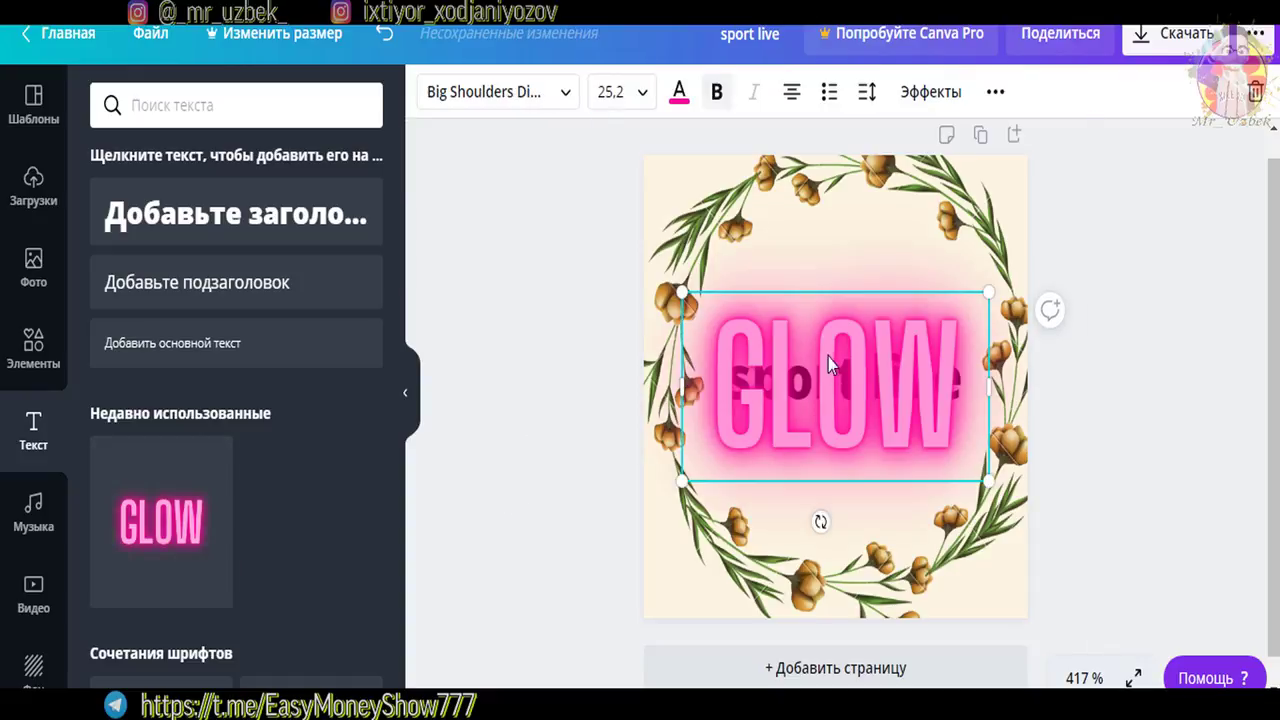
drag(829, 400, 852, 318)
click(1250, 438)
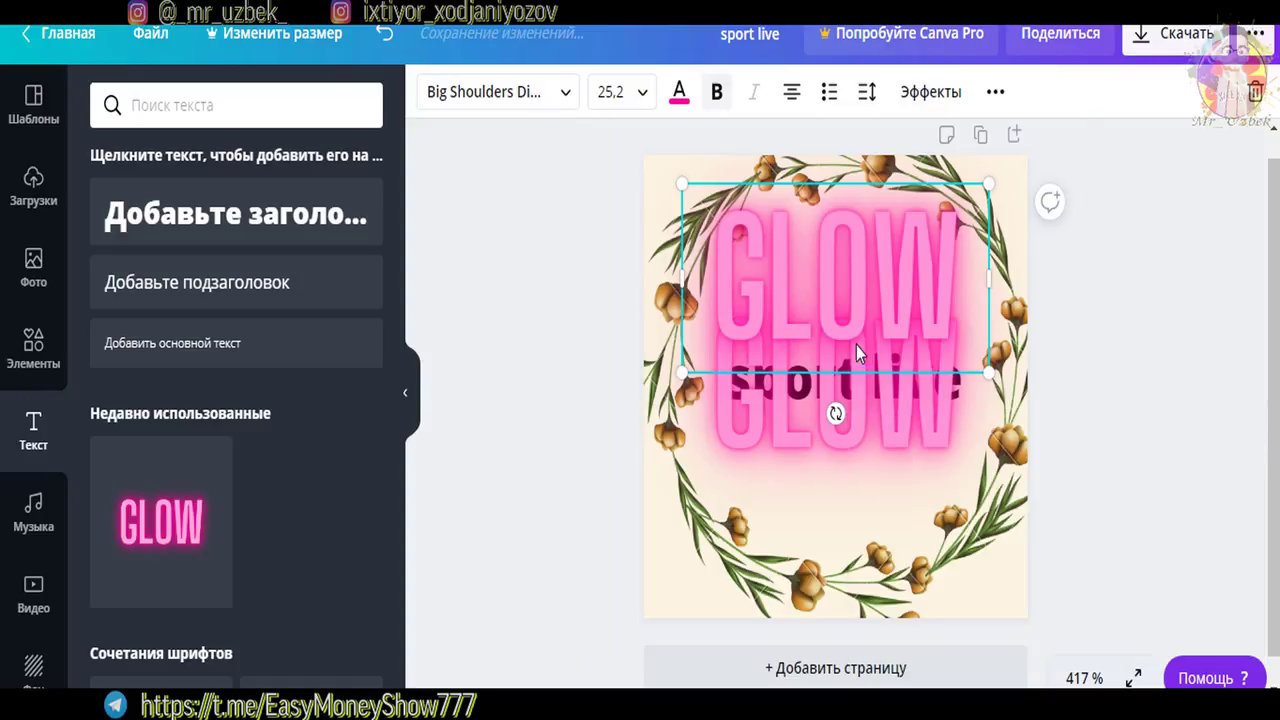
drag(846, 286, 829, 400)
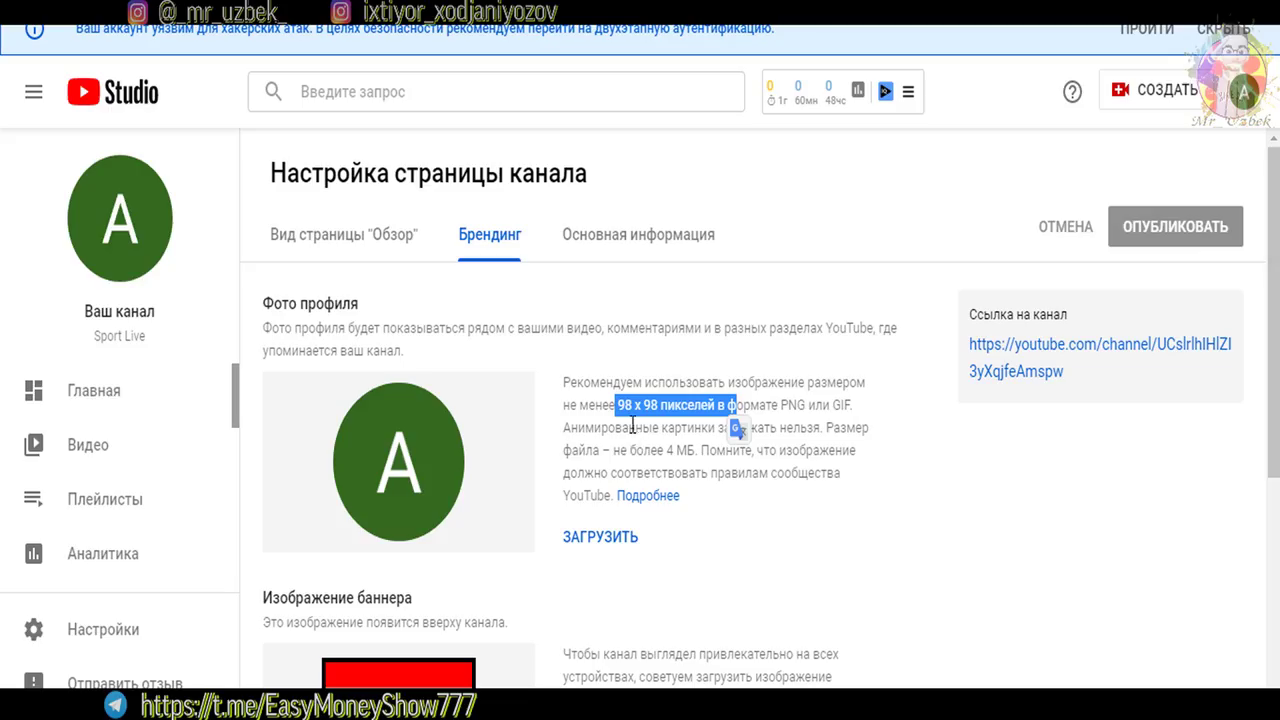
click(632, 425)
drag(602, 405, 743, 405)
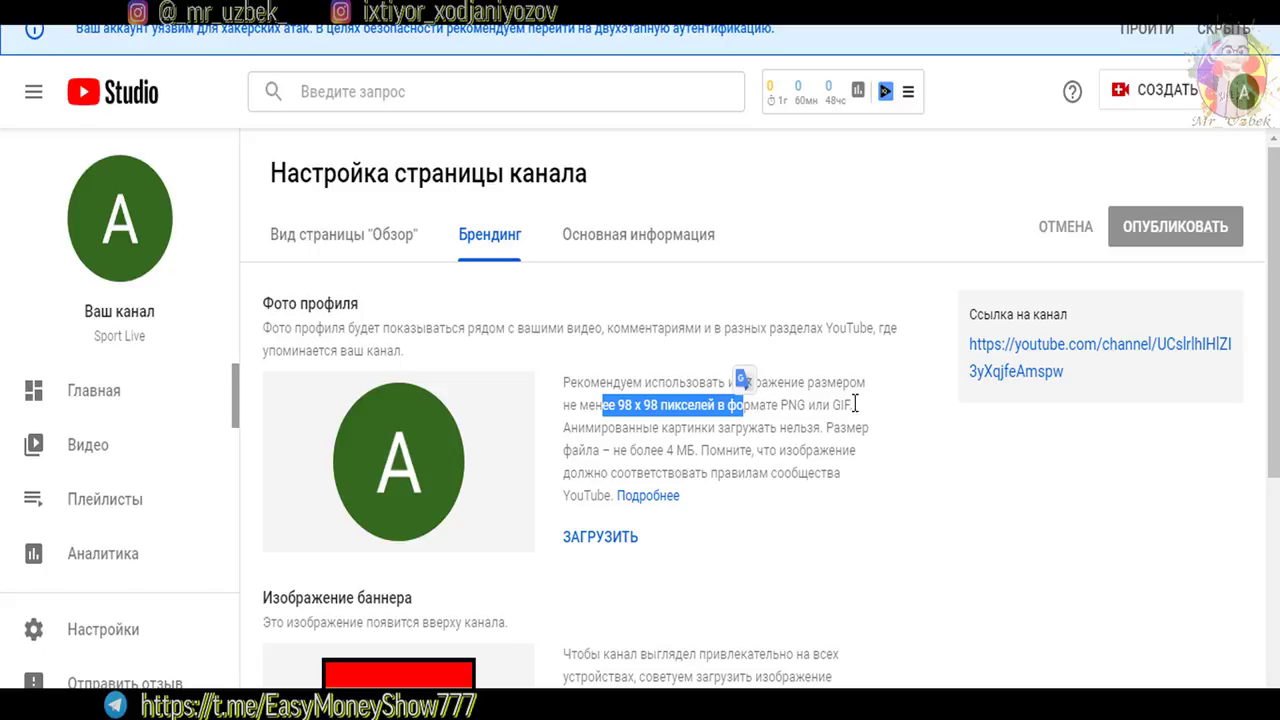
Review the recommended 2048 x 1152 banner and 98 x 98 profile photo sizes
click(758, 450)
scroll(670, 560, down, 2)
drag(670, 518, 706, 518)
drag(836, 524, 852, 520)
click(700, 513)
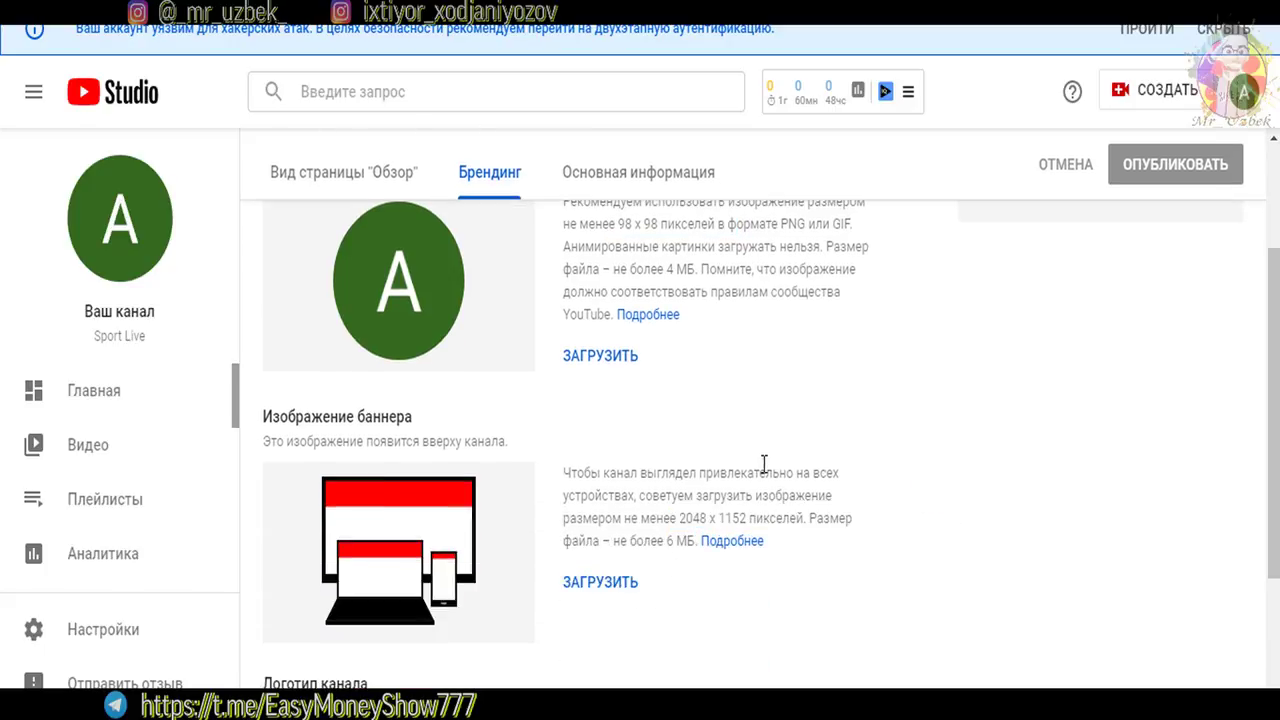
drag(610, 224, 694, 224)
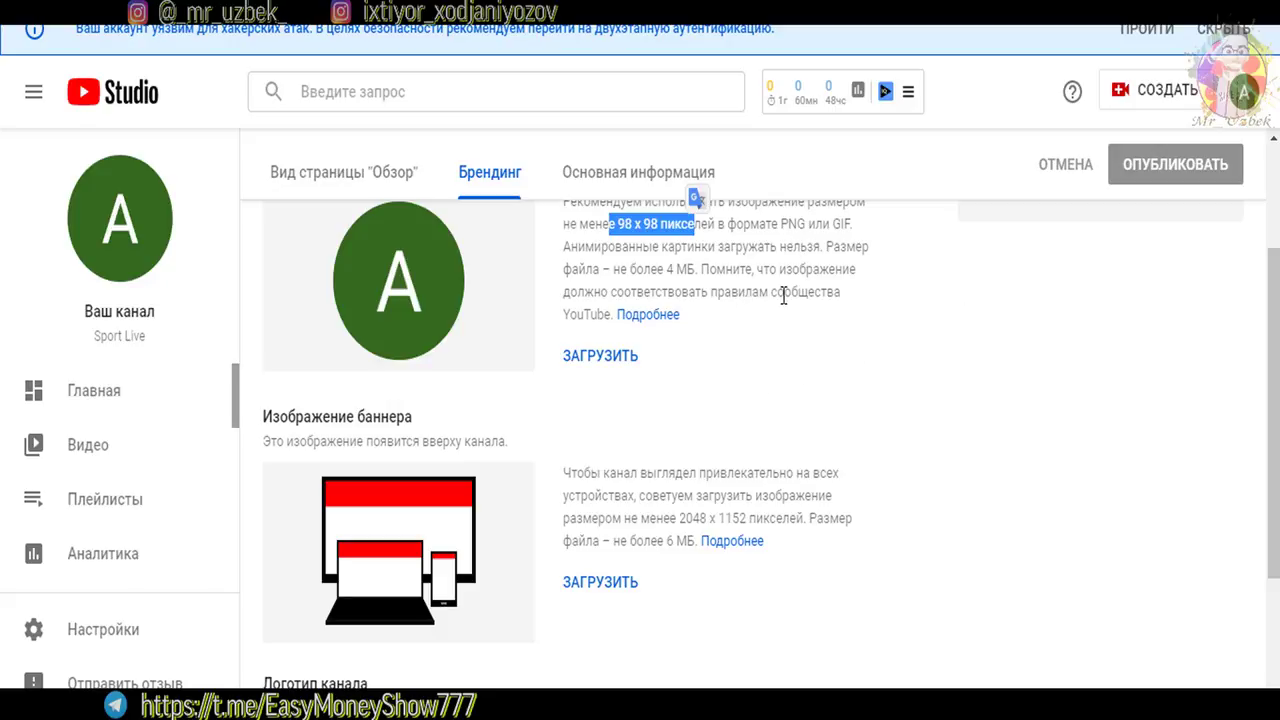
click(880, 428)
scroll(880, 428, up, 2)
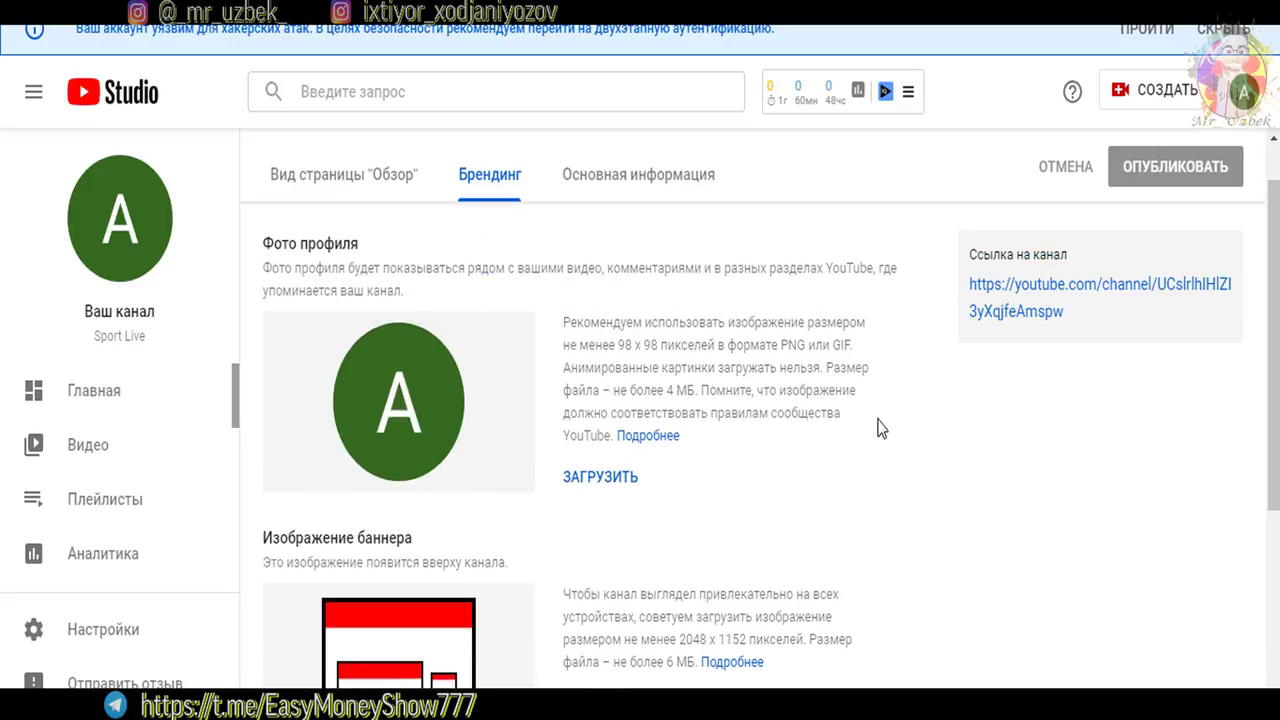
Upload the red YouTube play logo as the profile photo and confirm the crop
click(610, 480)
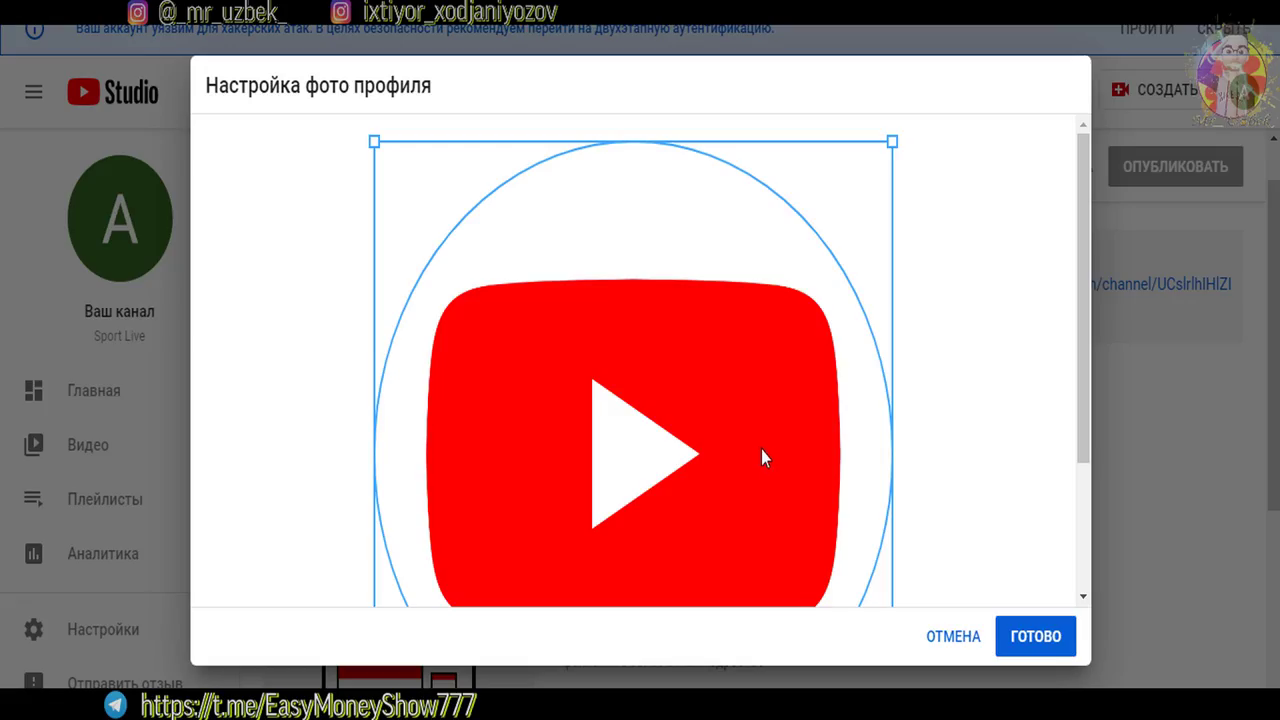
drag(1080, 341, 1053, 460)
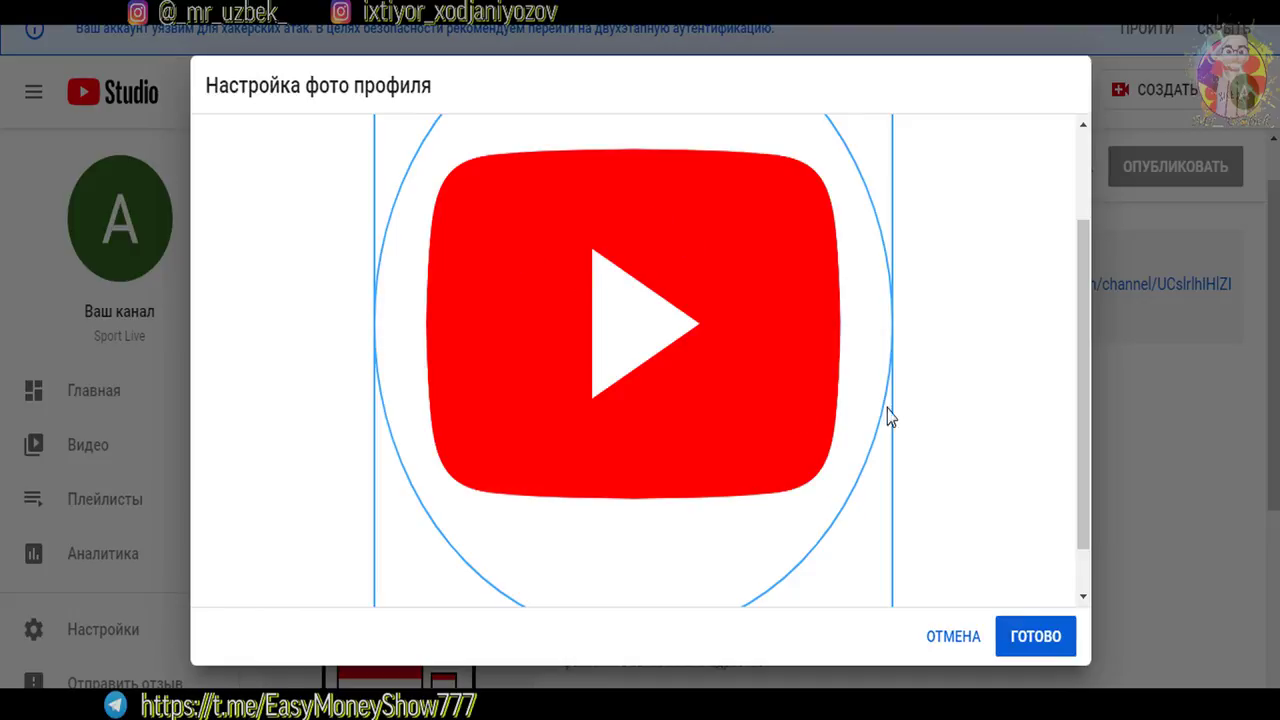
click(1037, 645)
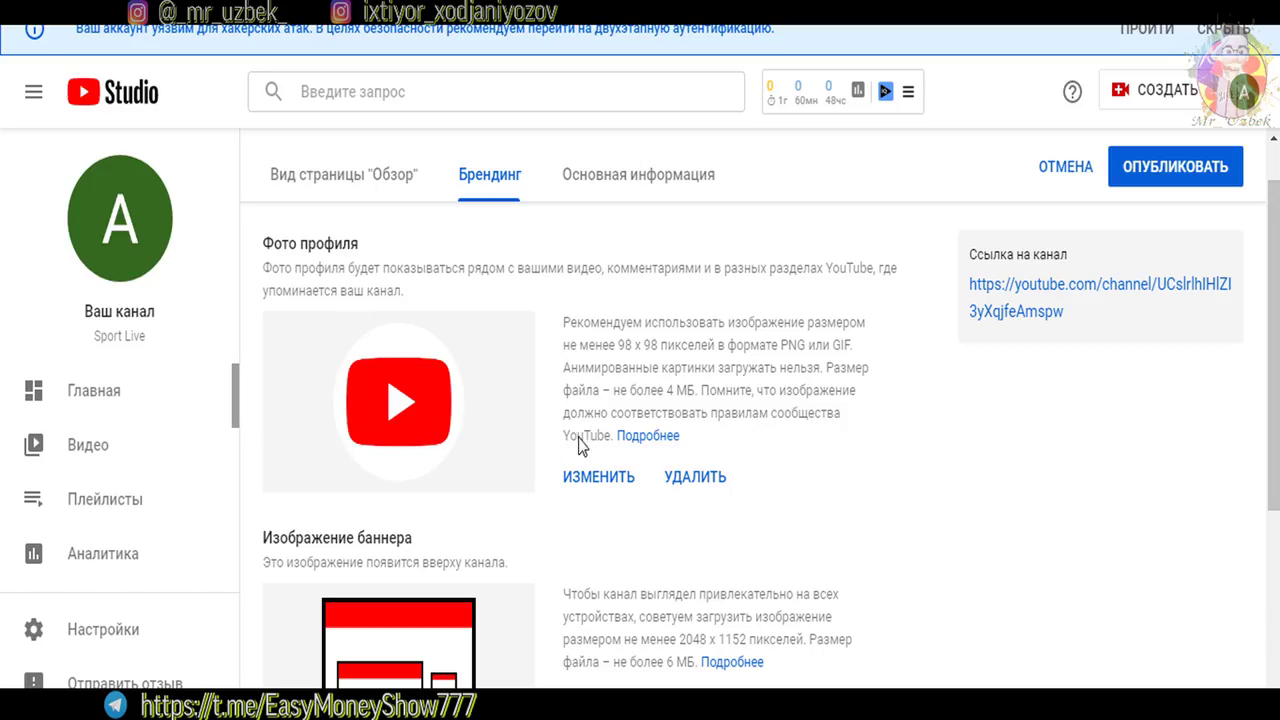
Read the banner size and channel logo notes, then go to Основная информация
scroll(545, 435, down, 3)
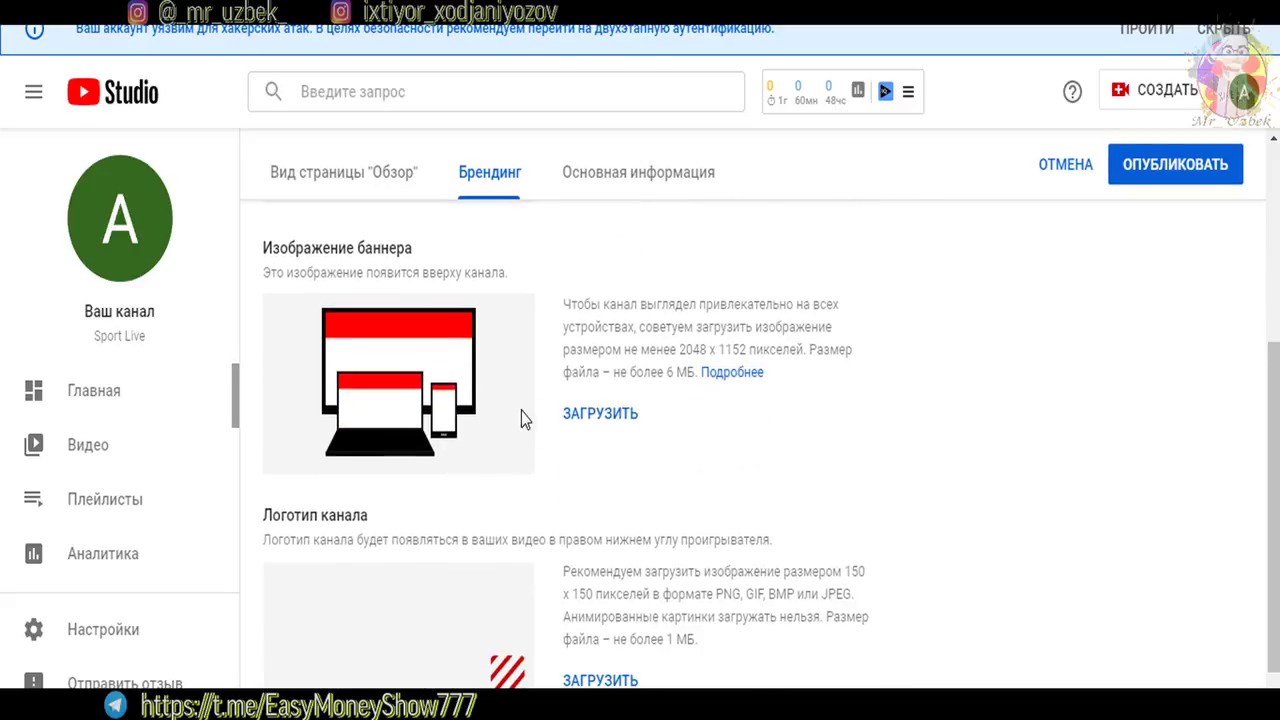
drag(680, 354, 754, 340)
click(619, 303)
scroll(1262, 500, down, 1)
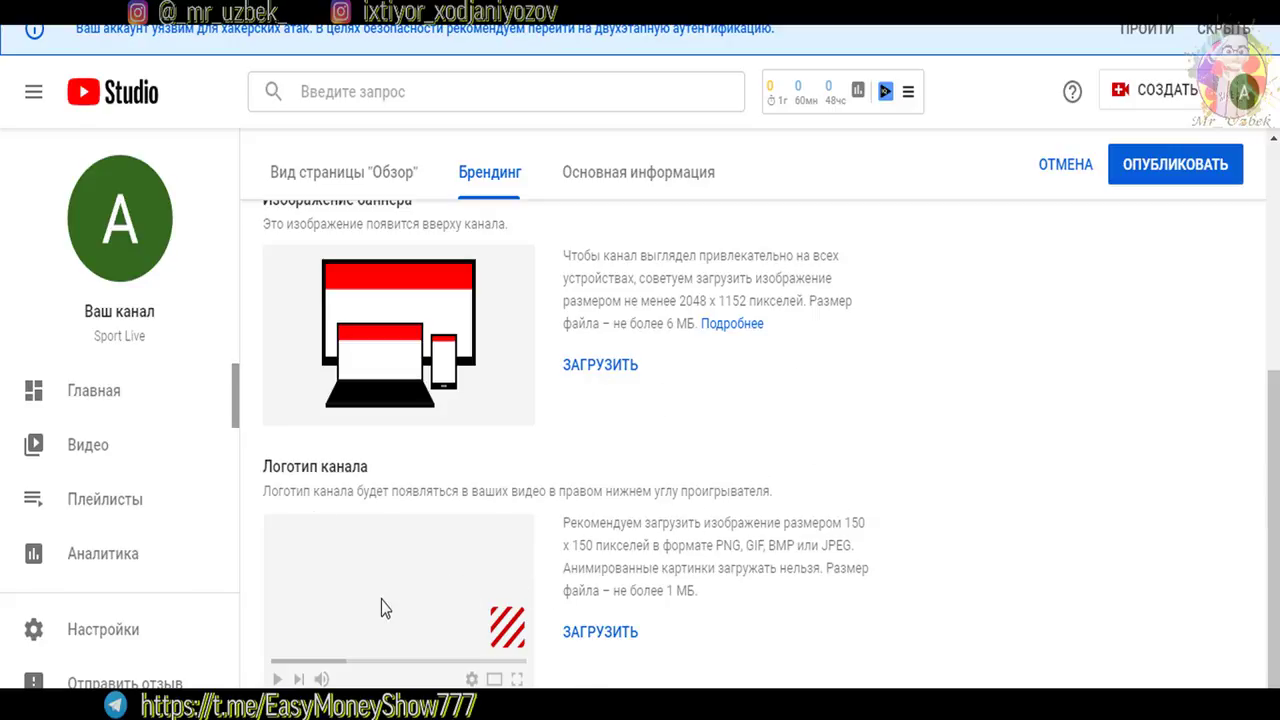
drag(301, 466, 540, 492)
click(651, 565)
scroll(1080, 563, up, 3)
scroll(1000, 330, up, 1)
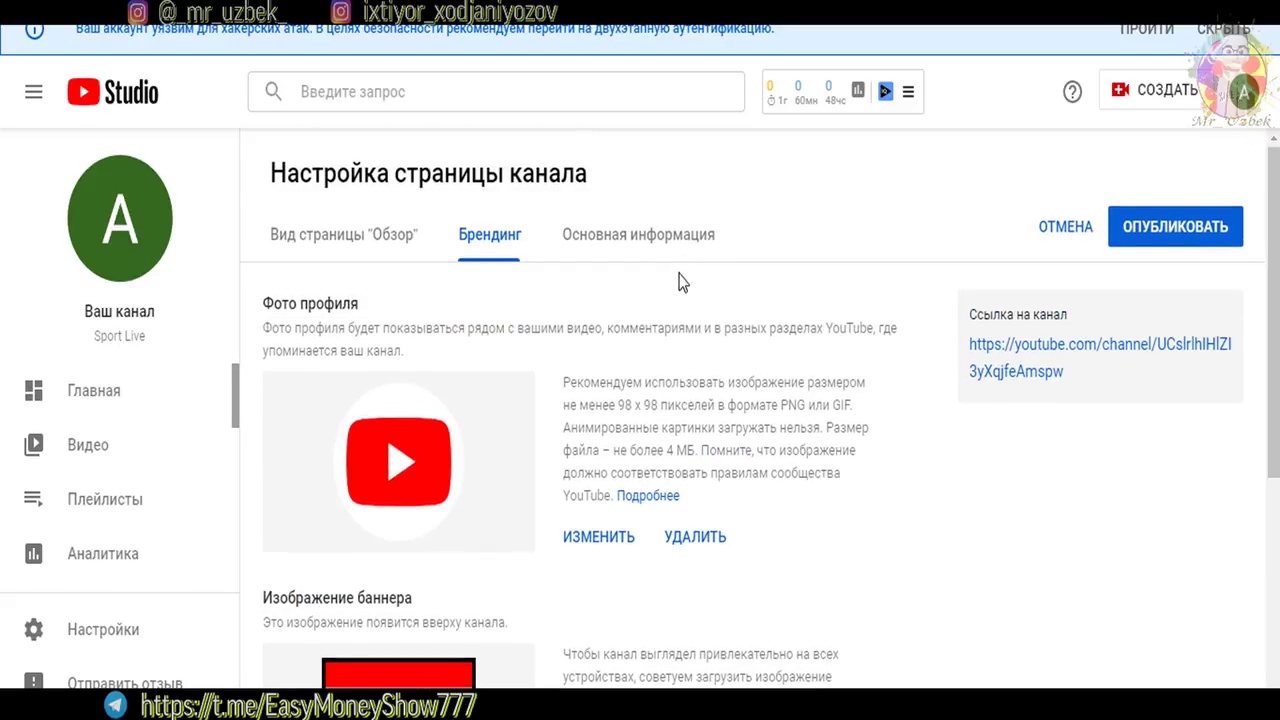
click(648, 245)
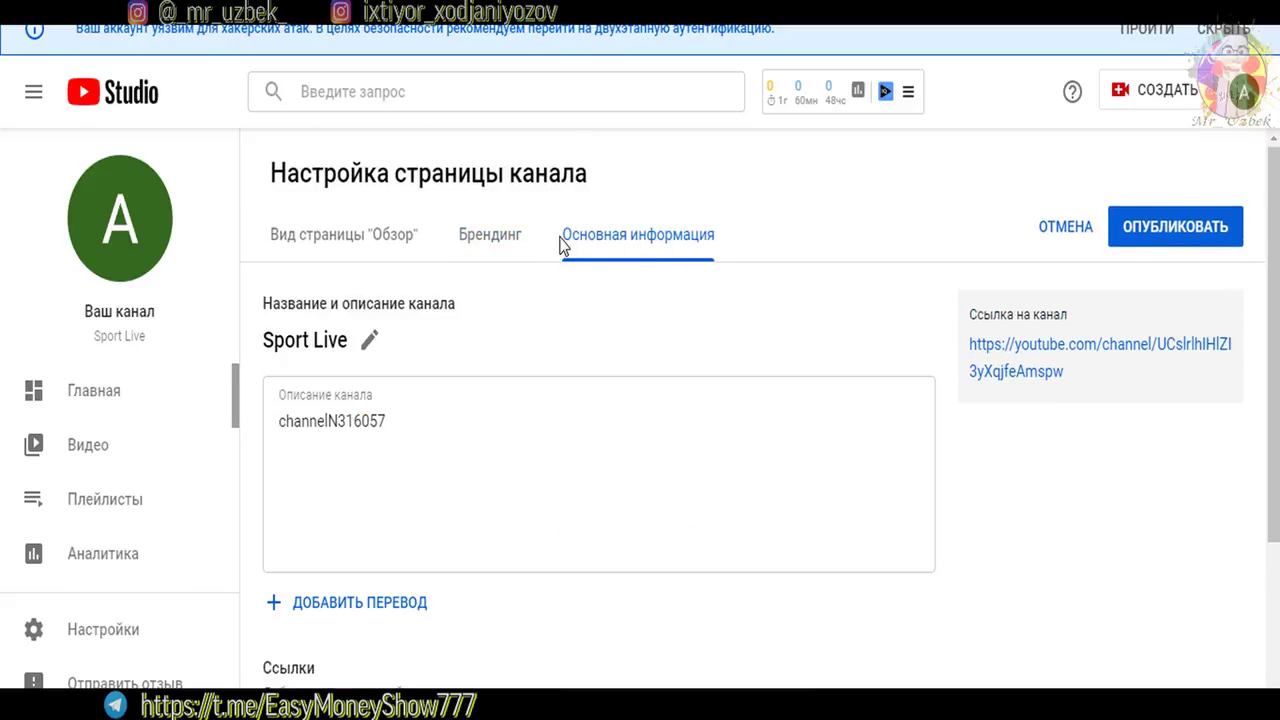
Delete the old channel description and type 'asal' in its place
drag(449, 424, 256, 432)
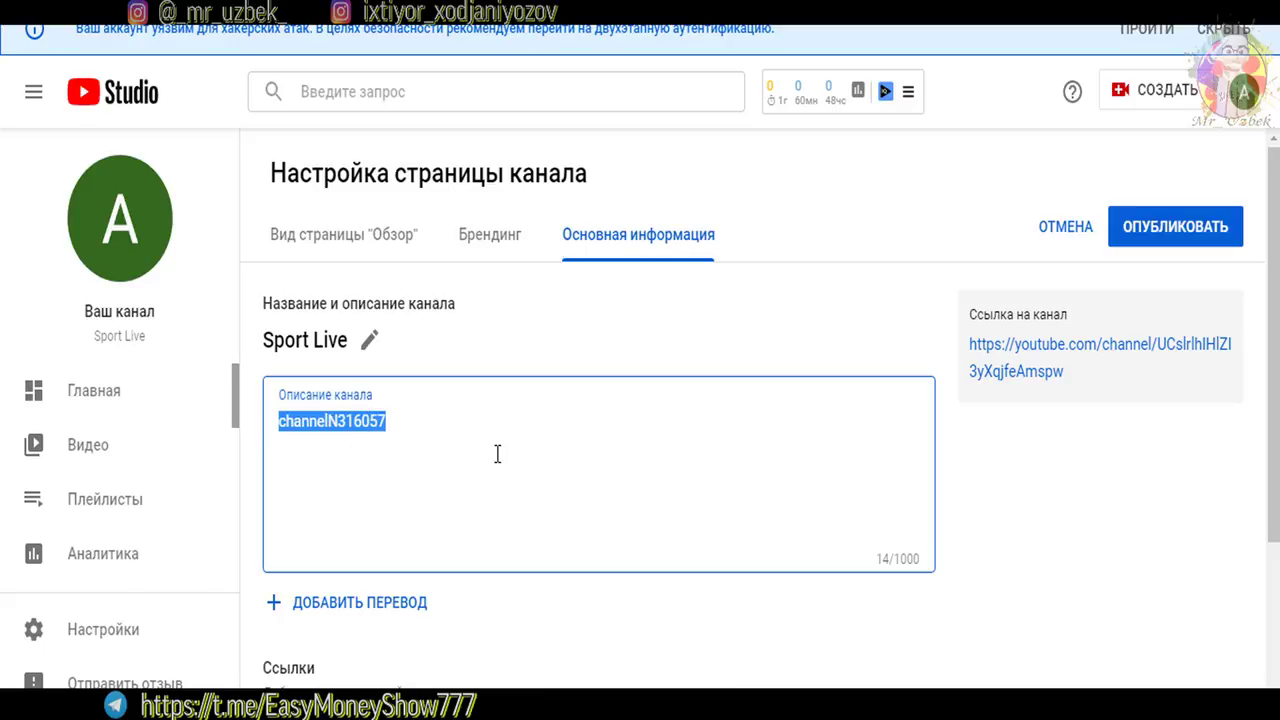
key(BackSpace)
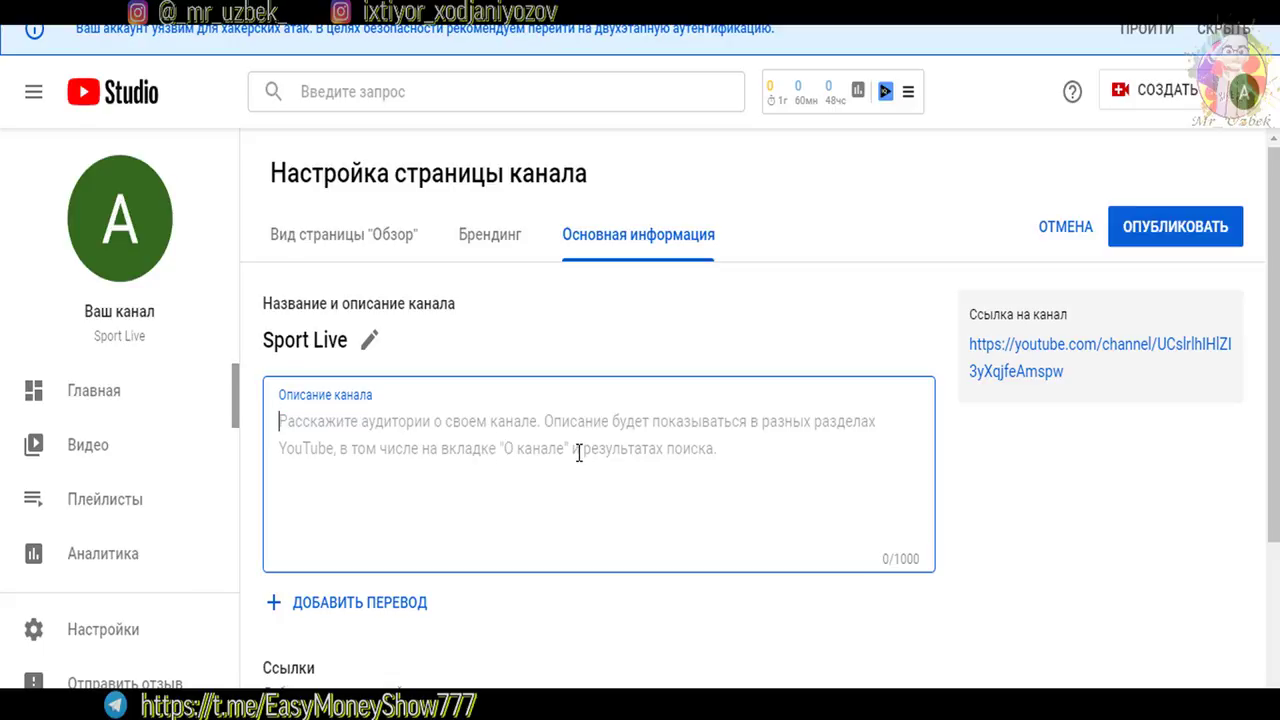
text(asal)
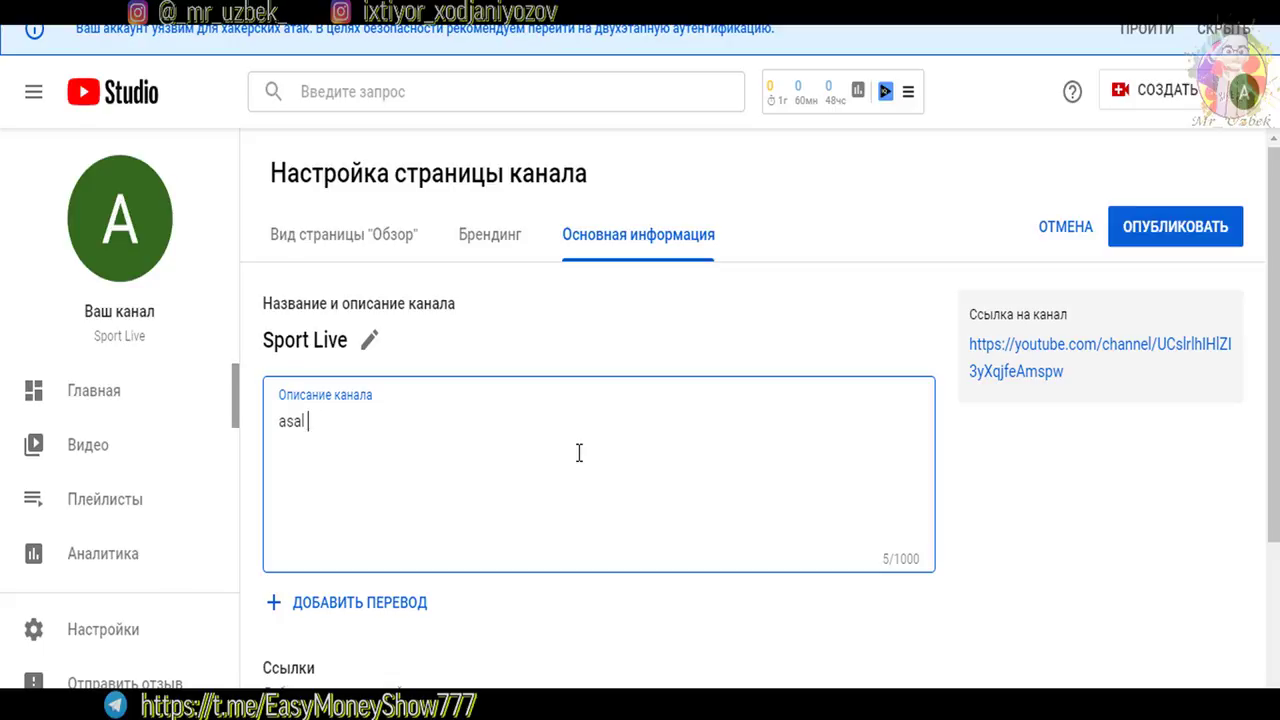
scroll(579, 453, down, 3)
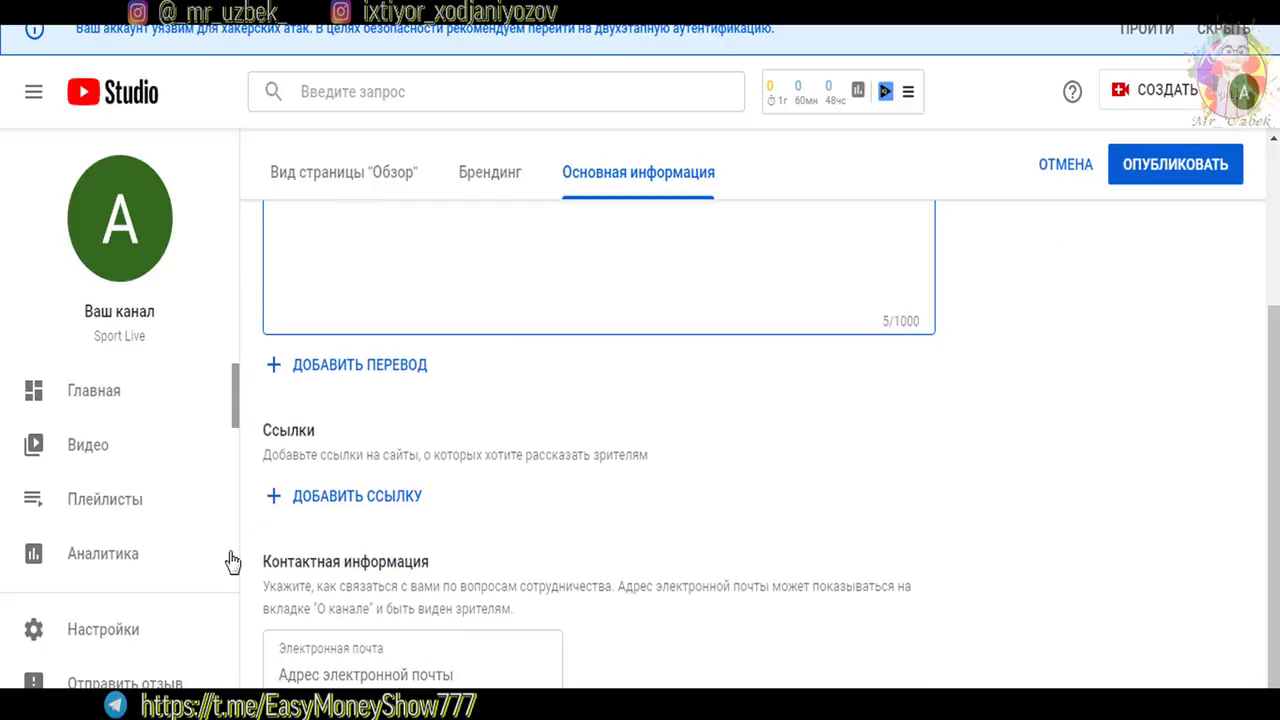
click(324, 500)
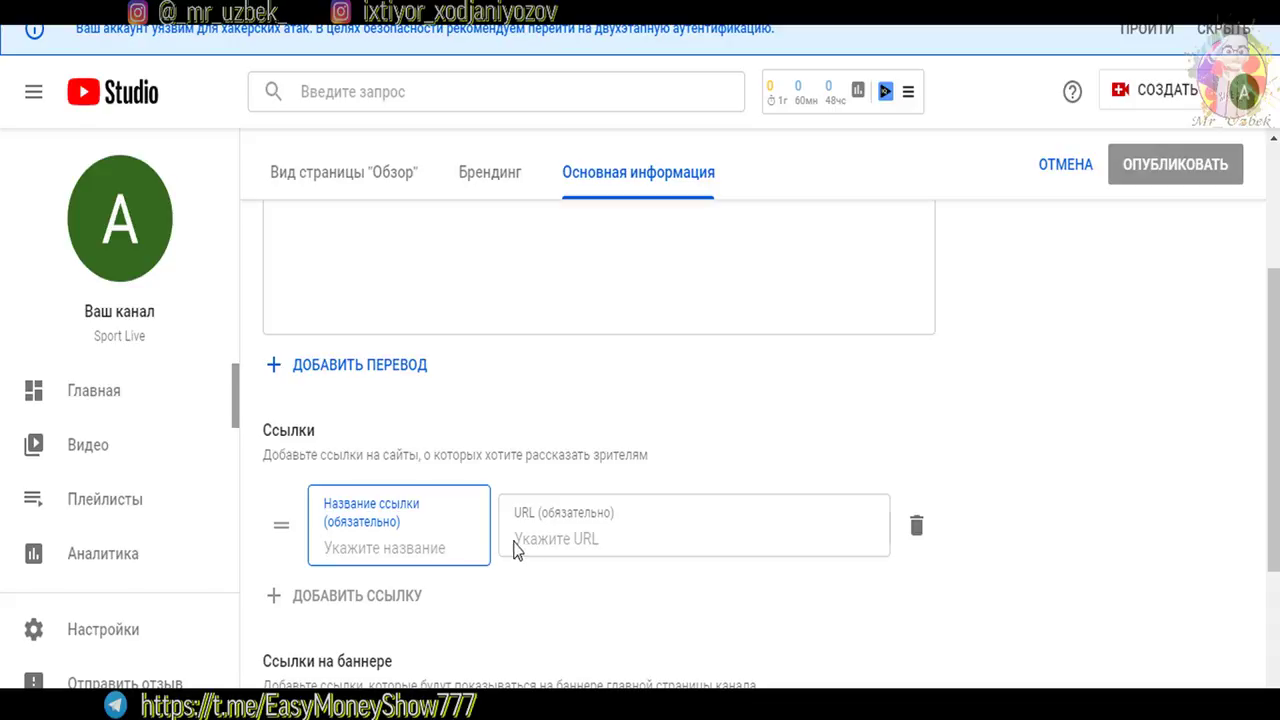
text(instagram)
click(588, 540)
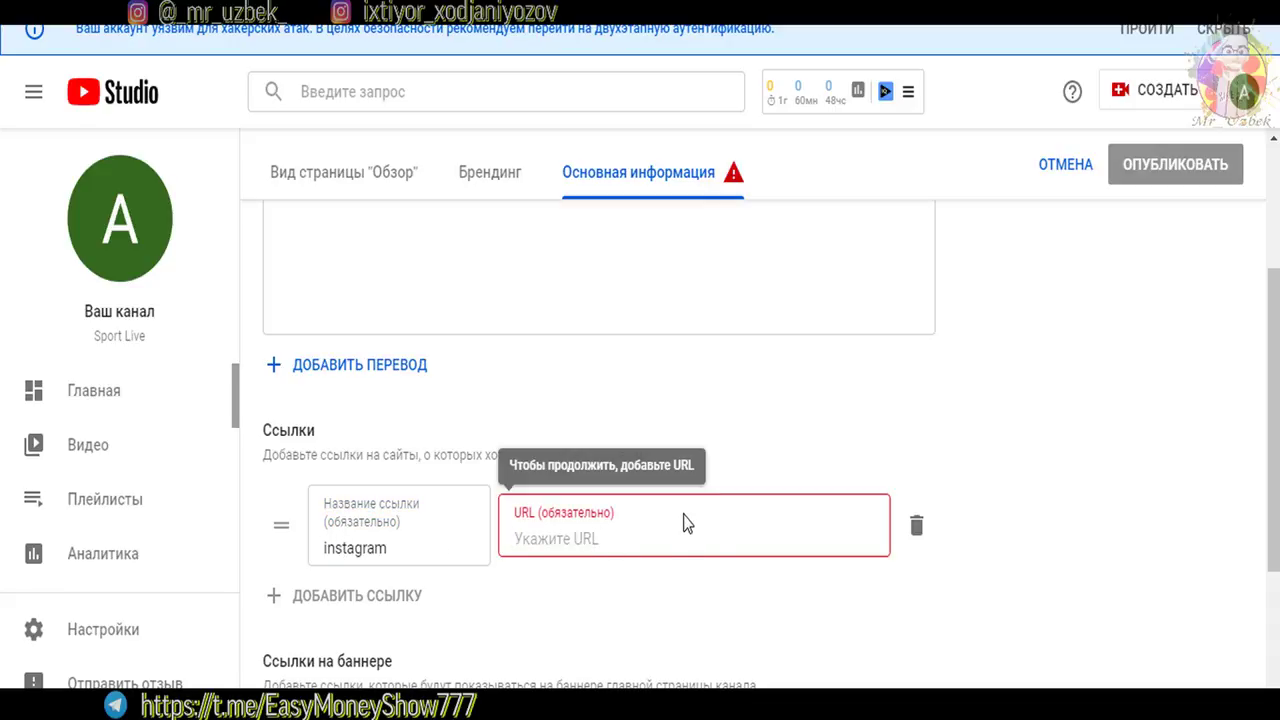
text(https://www.instagram.com/)
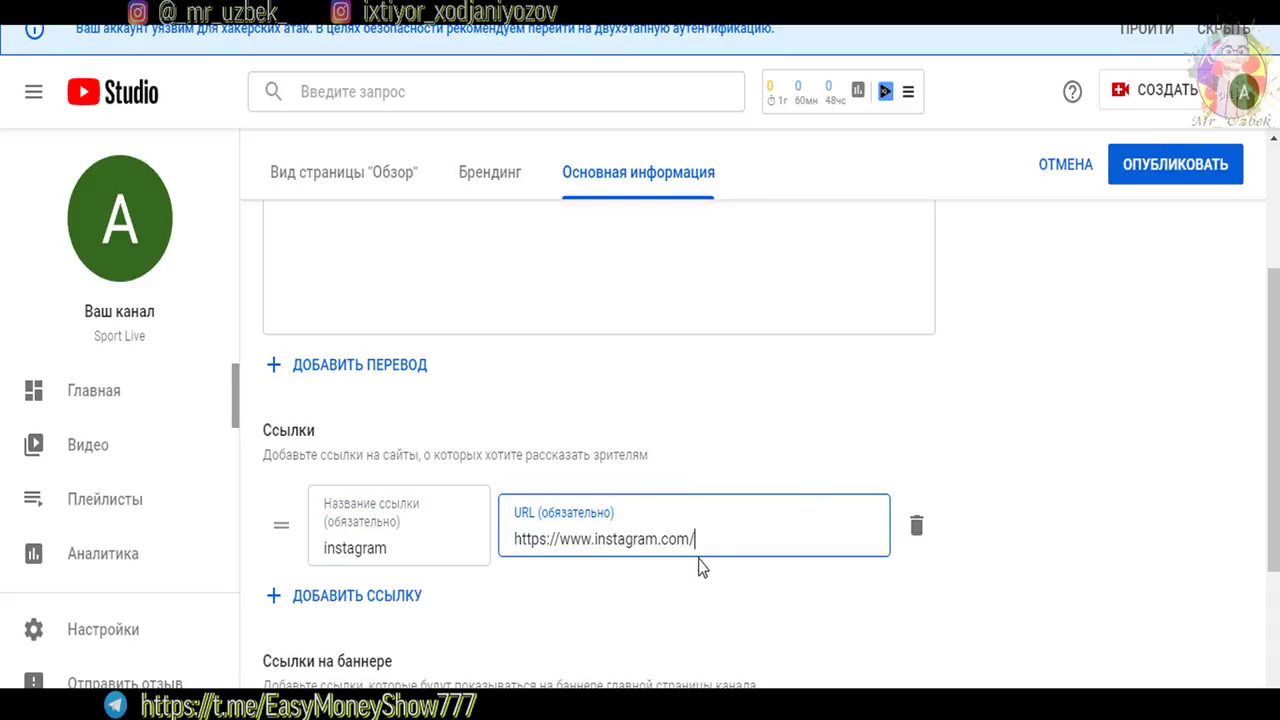
drag(562, 534, 744, 533)
key(ctrl+c)
click(937, 626)
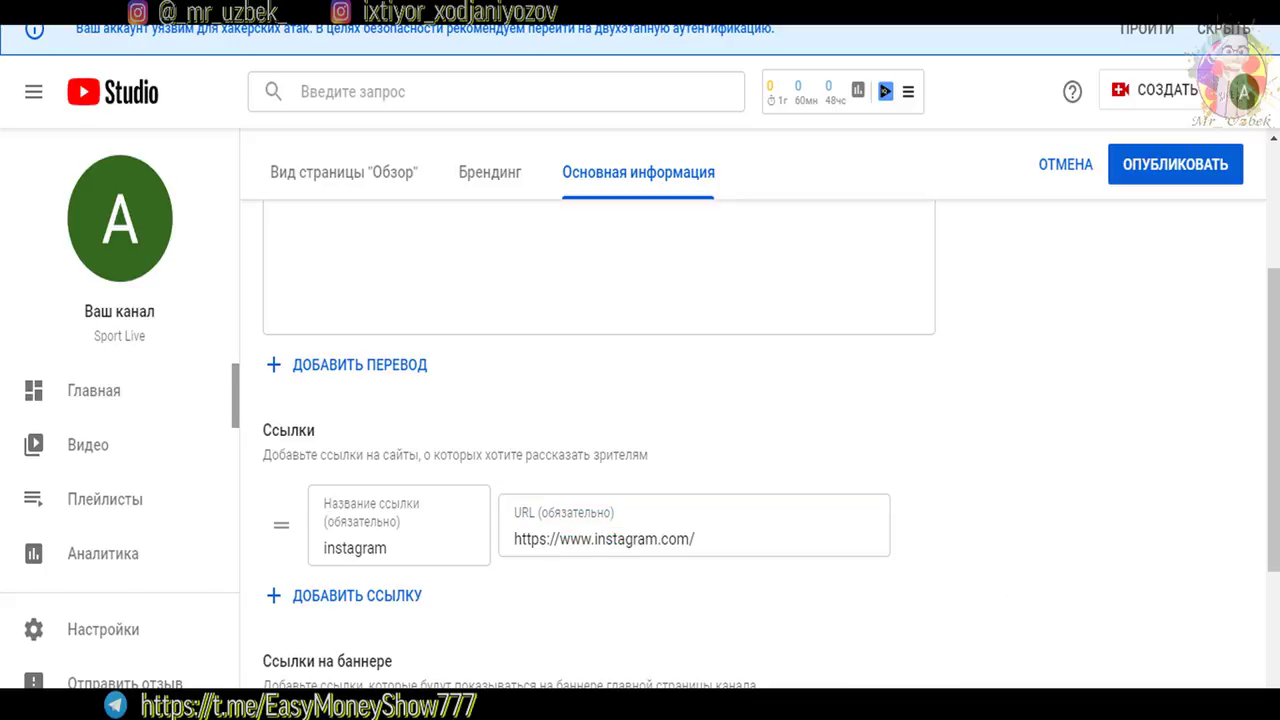
scroll(937, 626, down, 2)
click(719, 428)
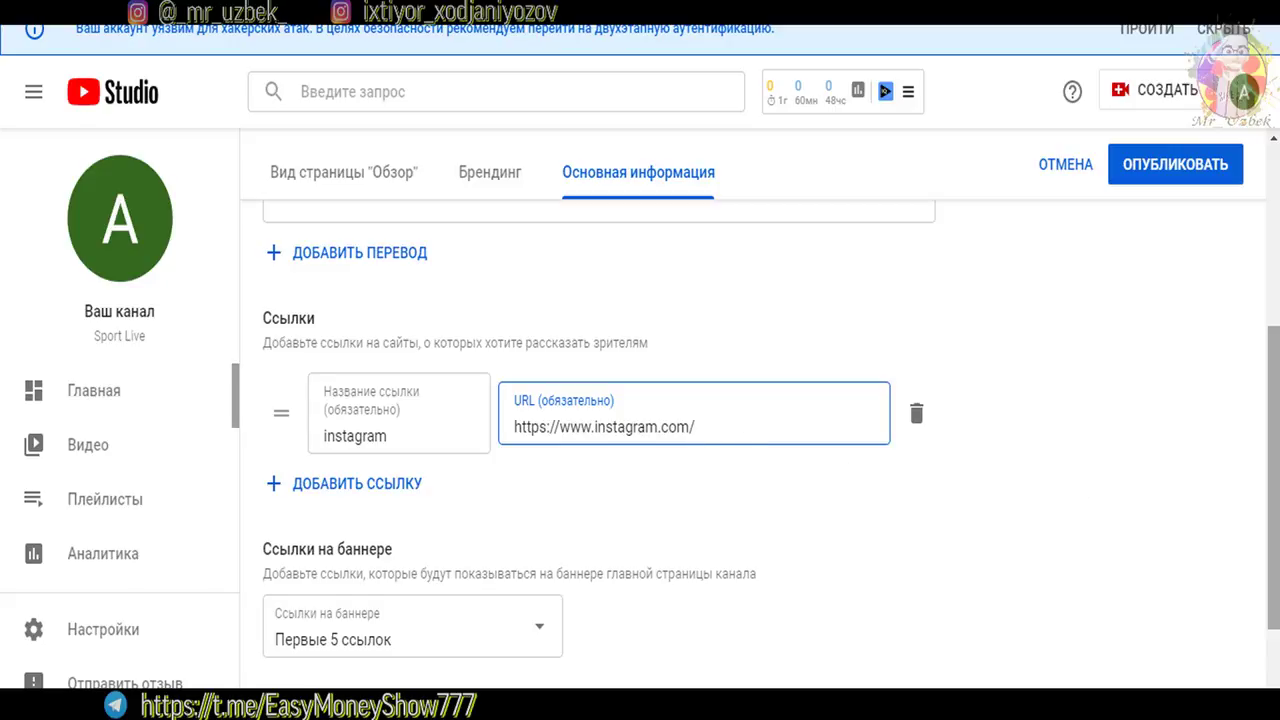
scroll(825, 440, down, 2)
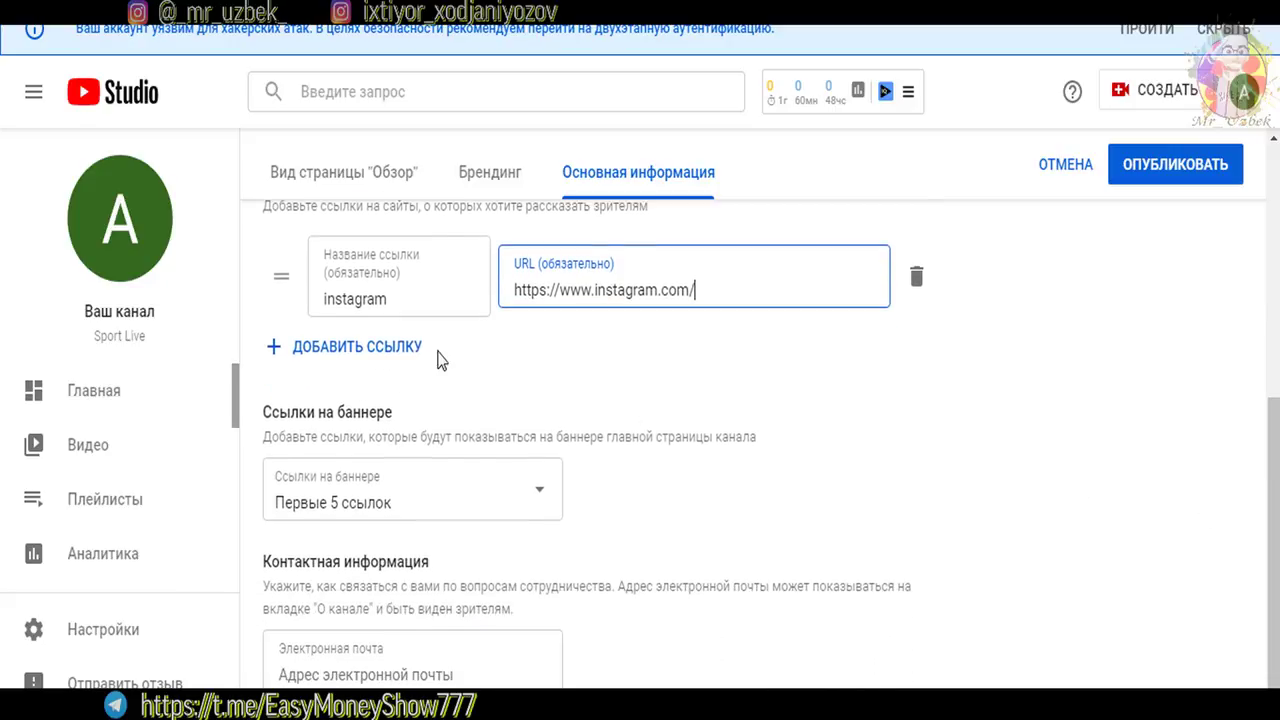
click(364, 350)
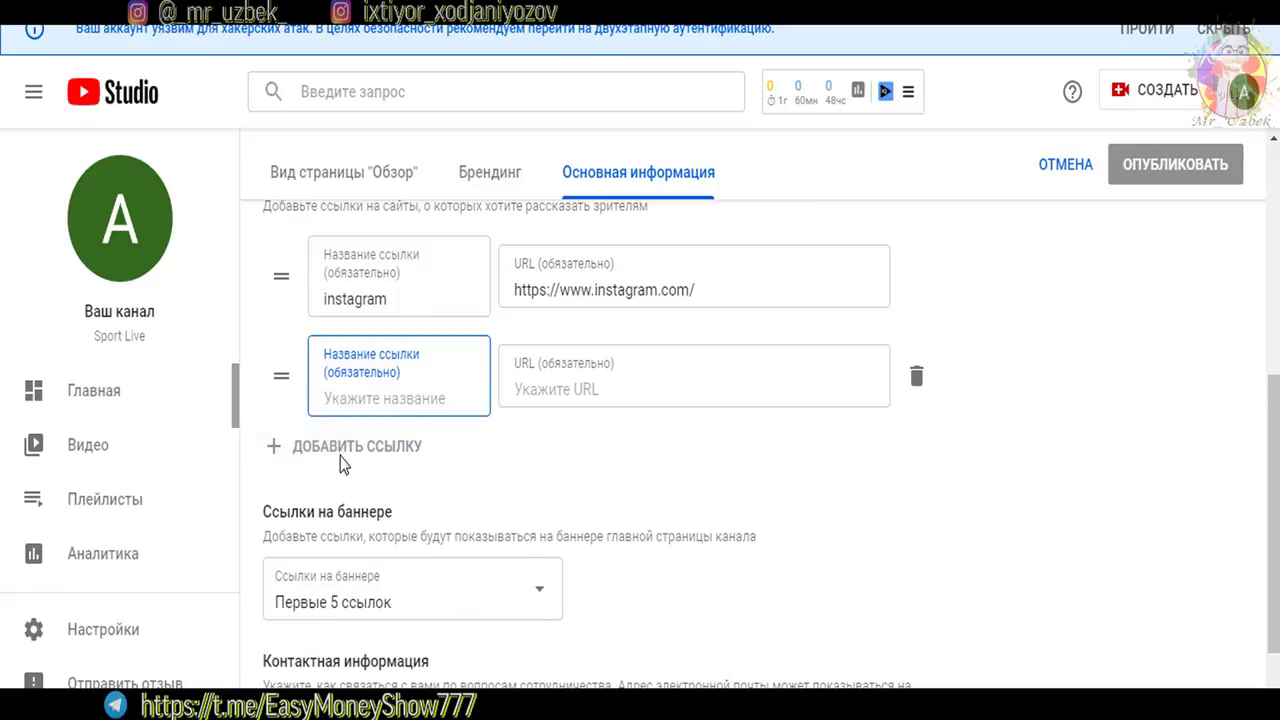
text(asd)
click(602, 393)
key(ctrl+v)
click(405, 446)
key(ctrl+v)
click(686, 477)
scroll(424, 561, down, 2)
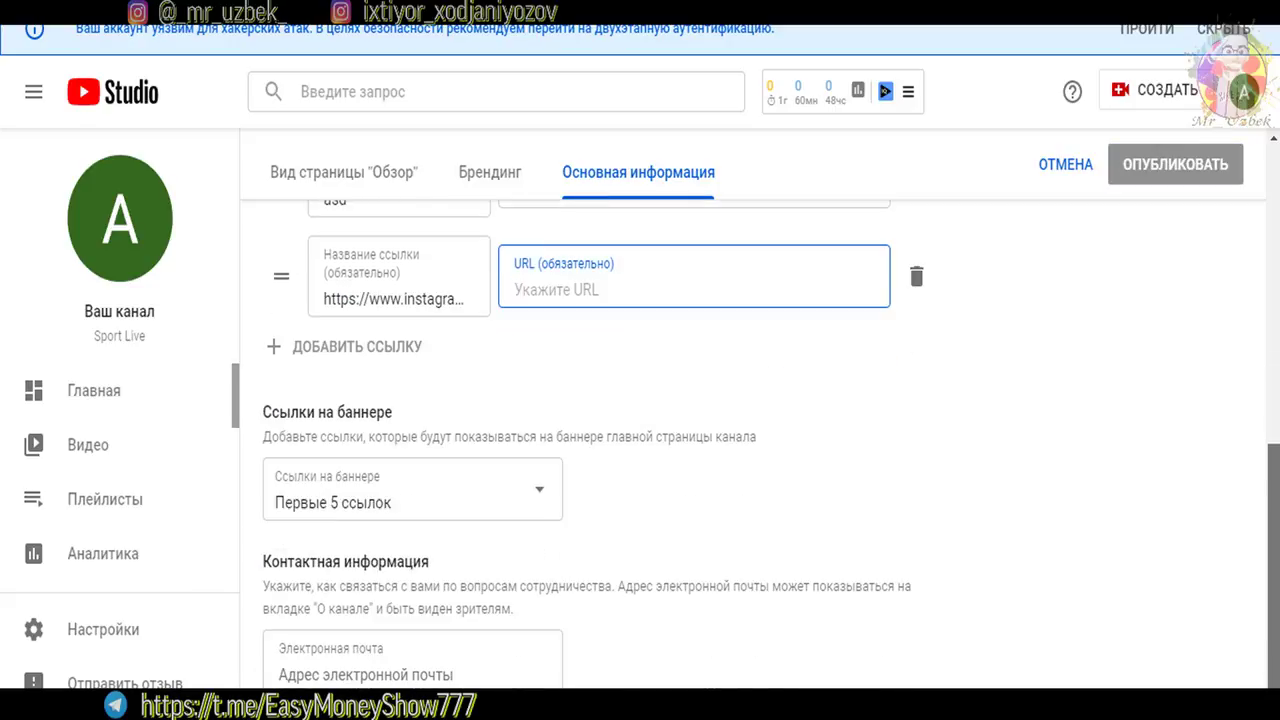
click(452, 503)
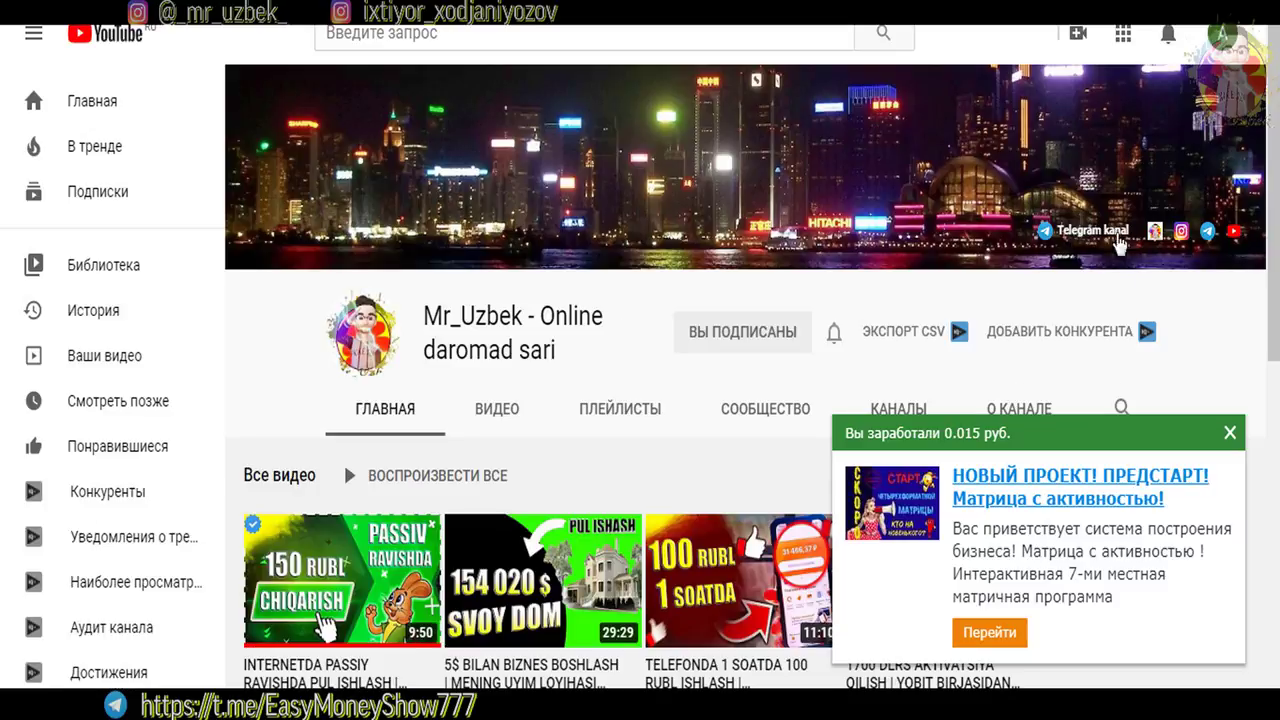
click(1230, 432)
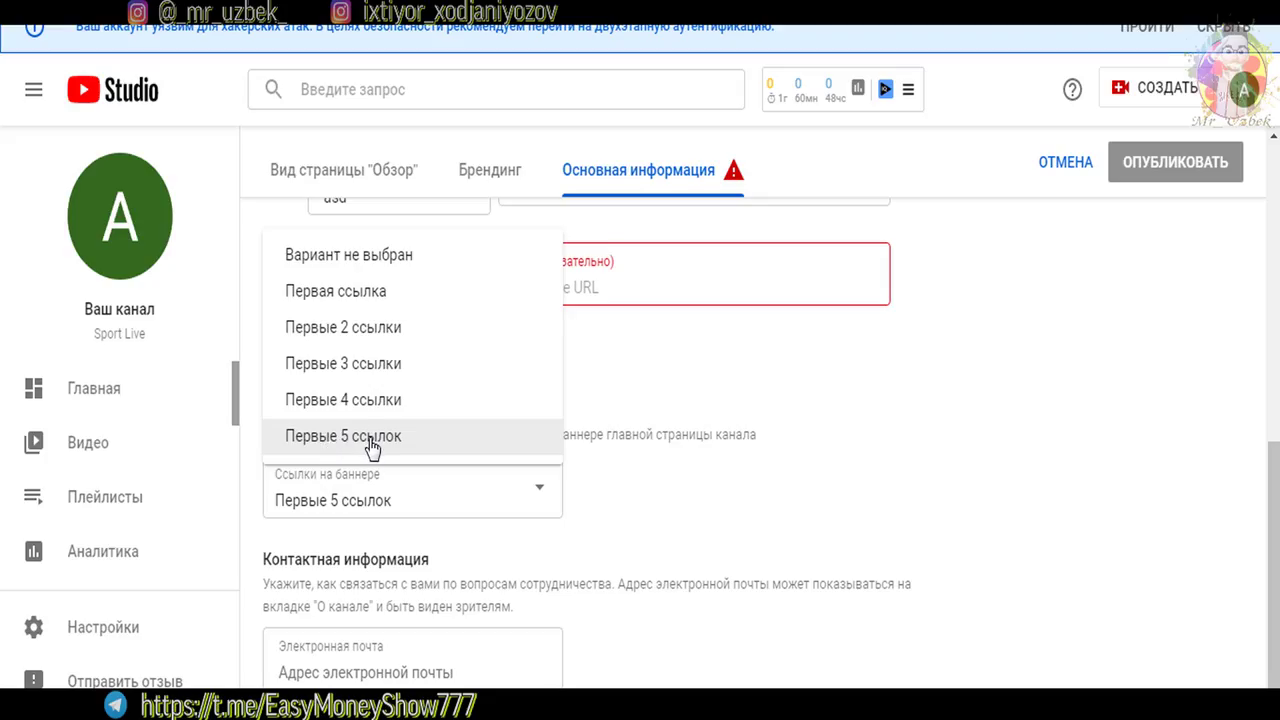
Keep 'Первые 5 ссылок' shown on the banner and leave the contact e-mail field empty
click(346, 437)
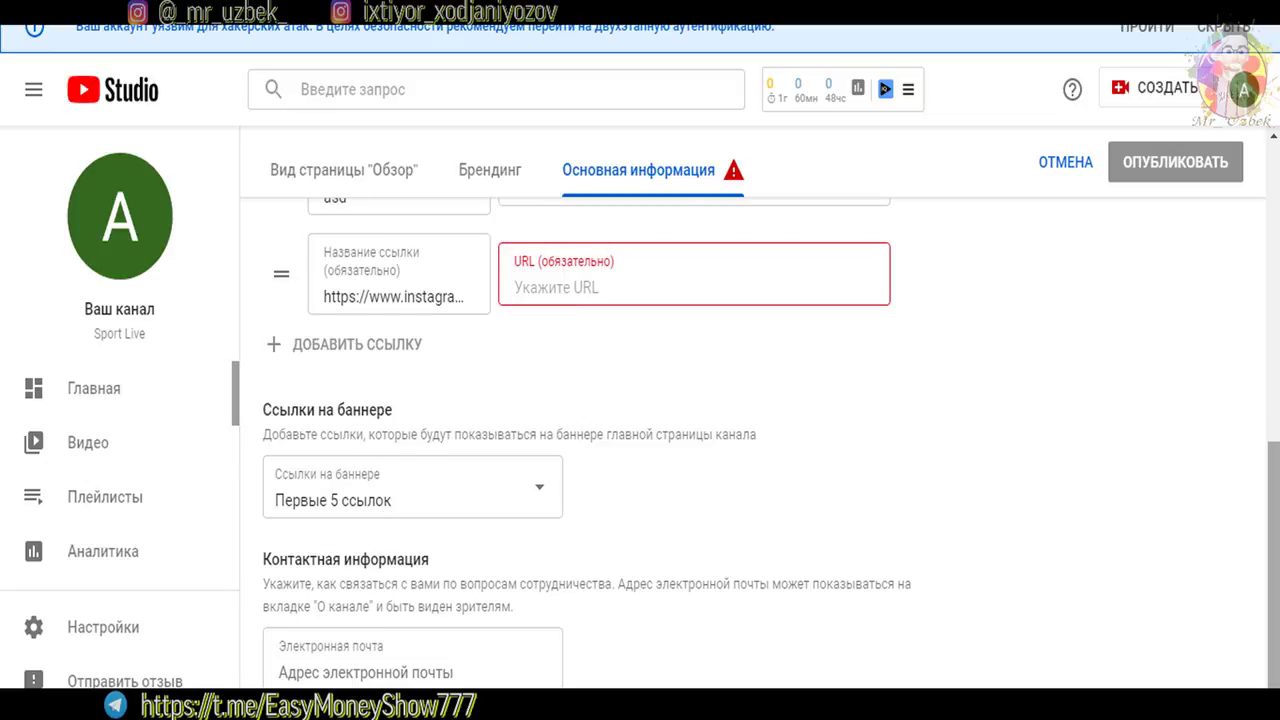
scroll(386, 380, up, 2)
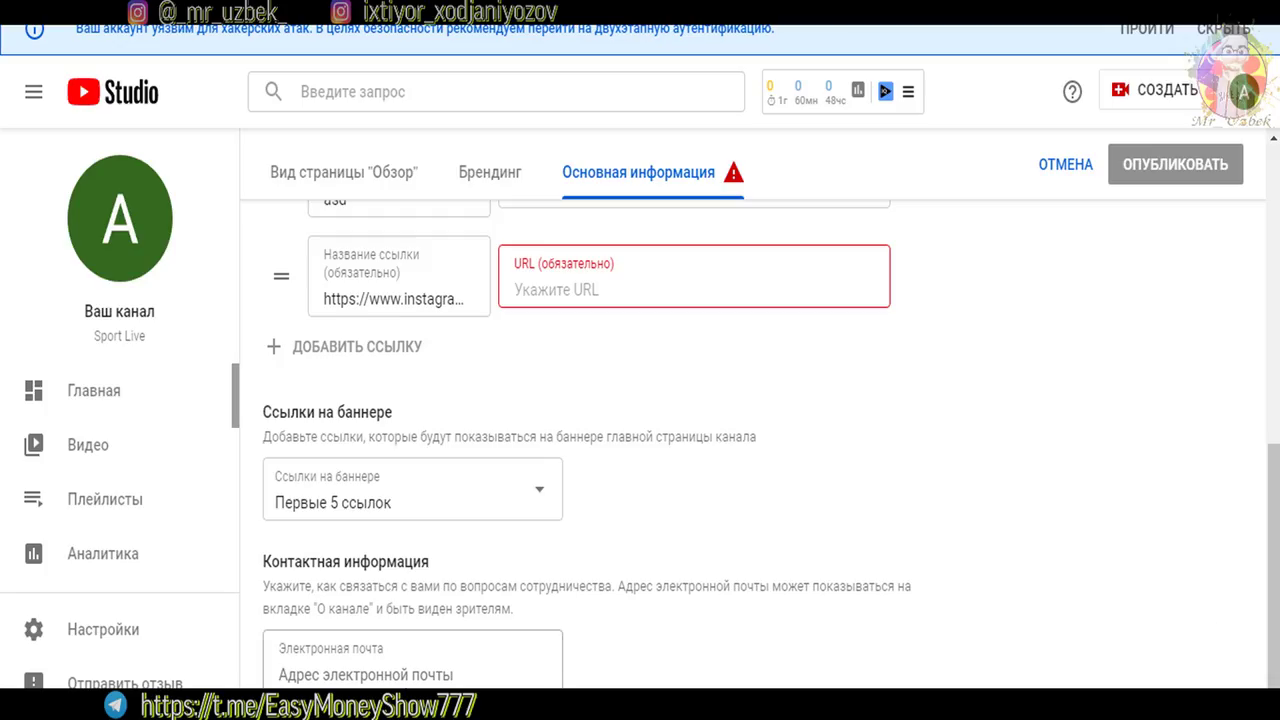
click(380, 676)
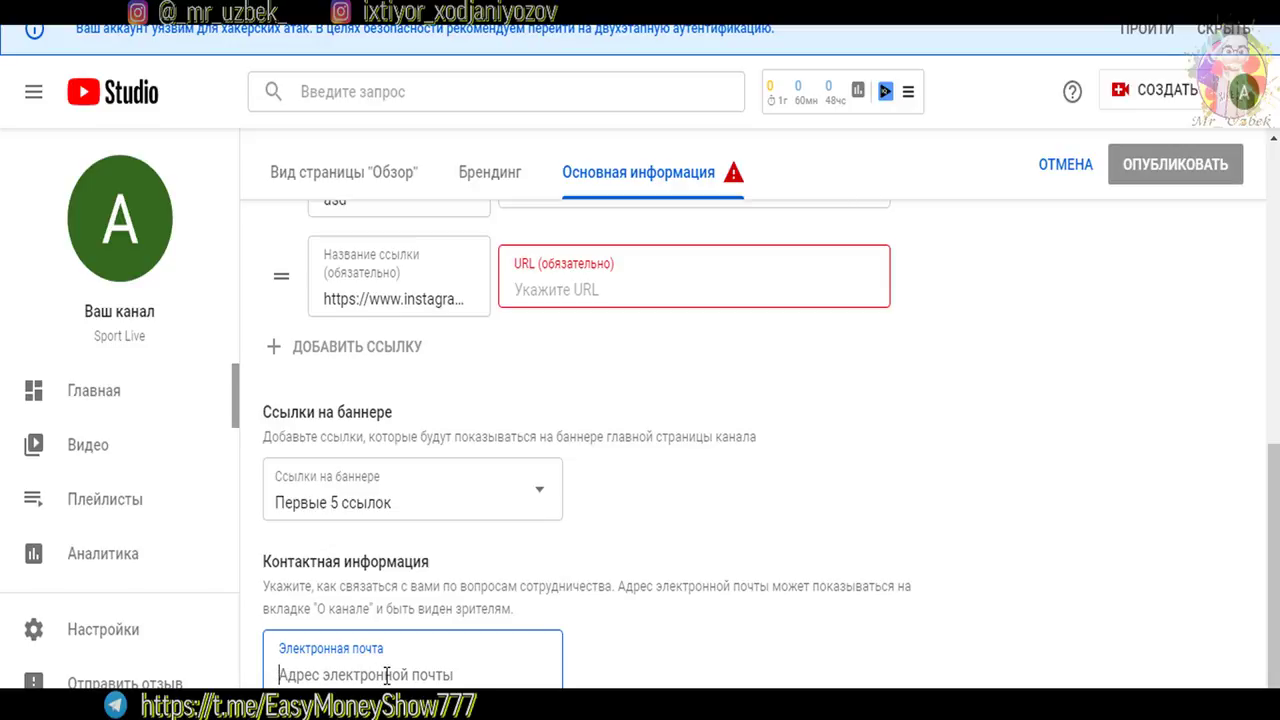
text(e)
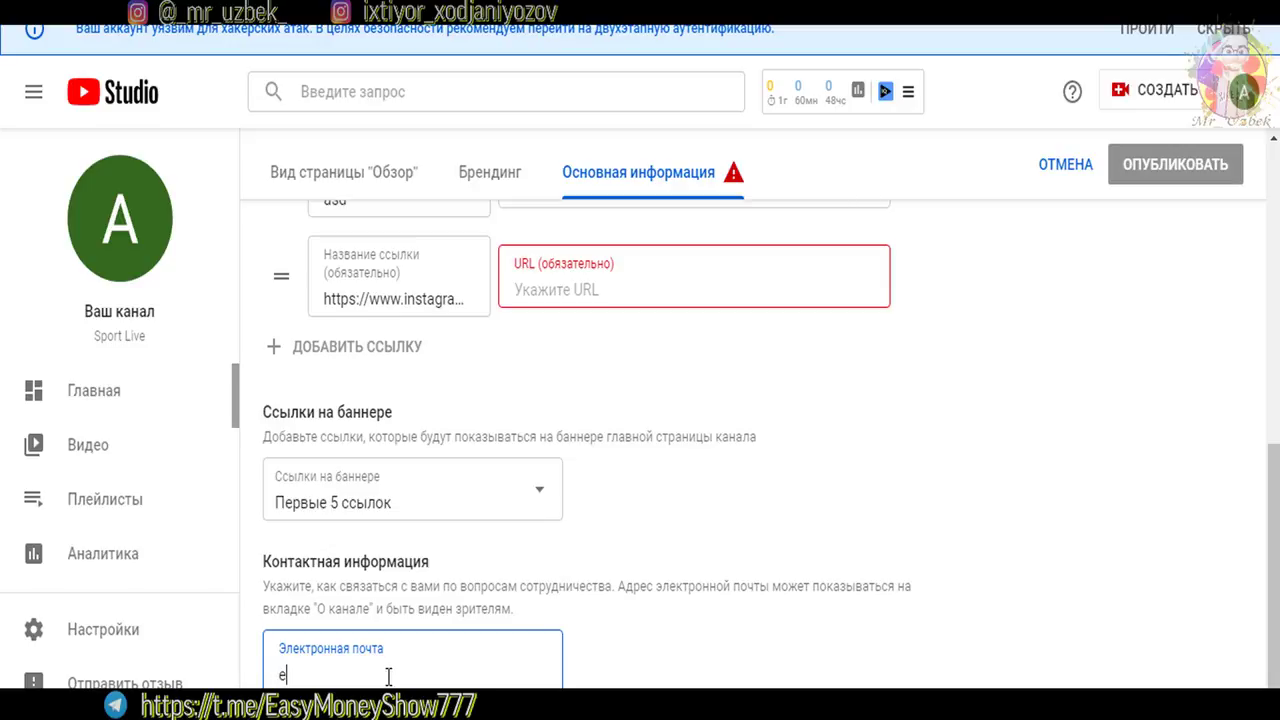
key(BackSpace)
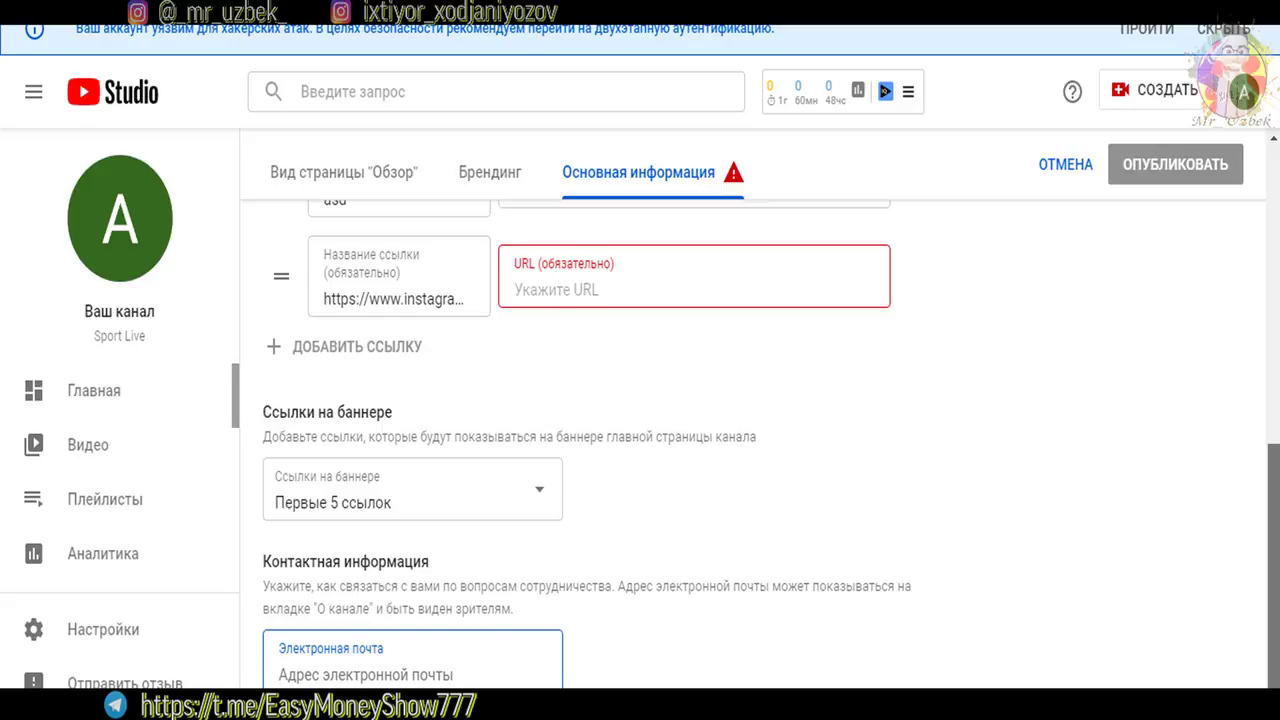
Publish the channel customisation changes with ОПУБЛИКОВАТЬ
scroll(617, 546, up, 2)
scroll(1275, 245, up, 3)
scroll(1275, 245, up, 1)
click(1178, 230)
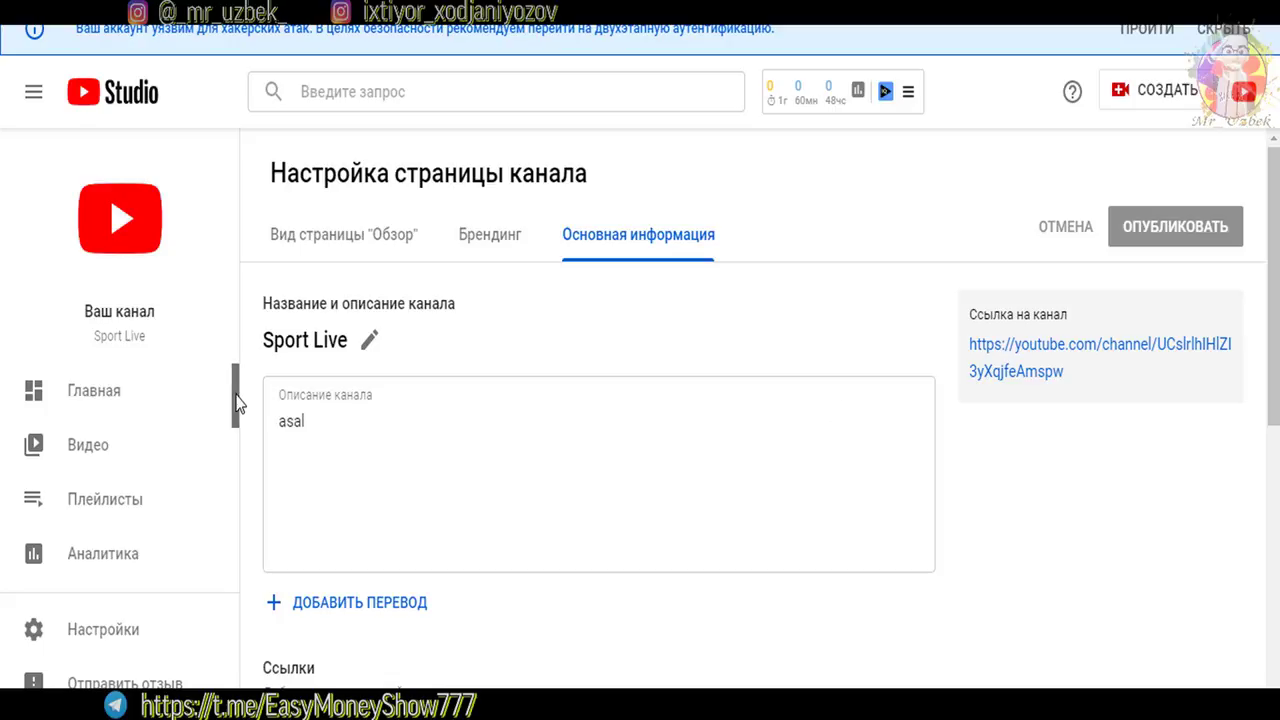
From the dashboard, use СОЗДАТЬ → Добавить видео to open the Загрузка видео dialog
click(110, 391)
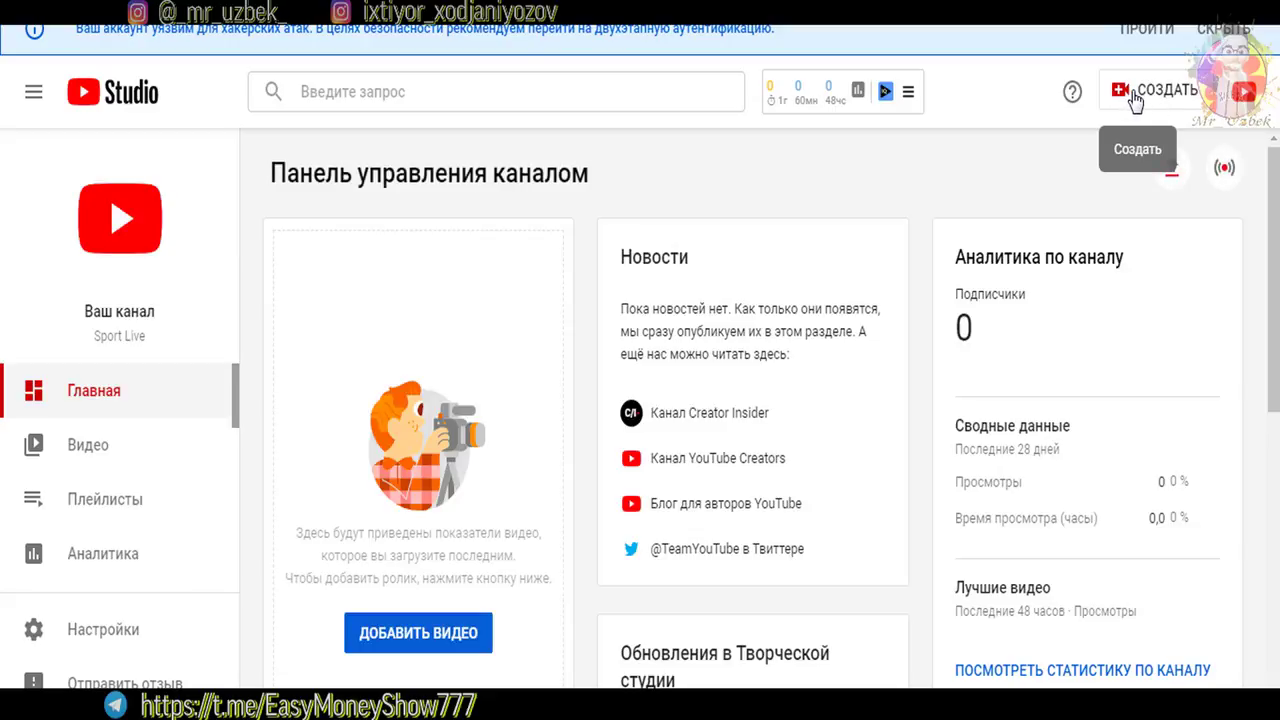
click(1132, 98)
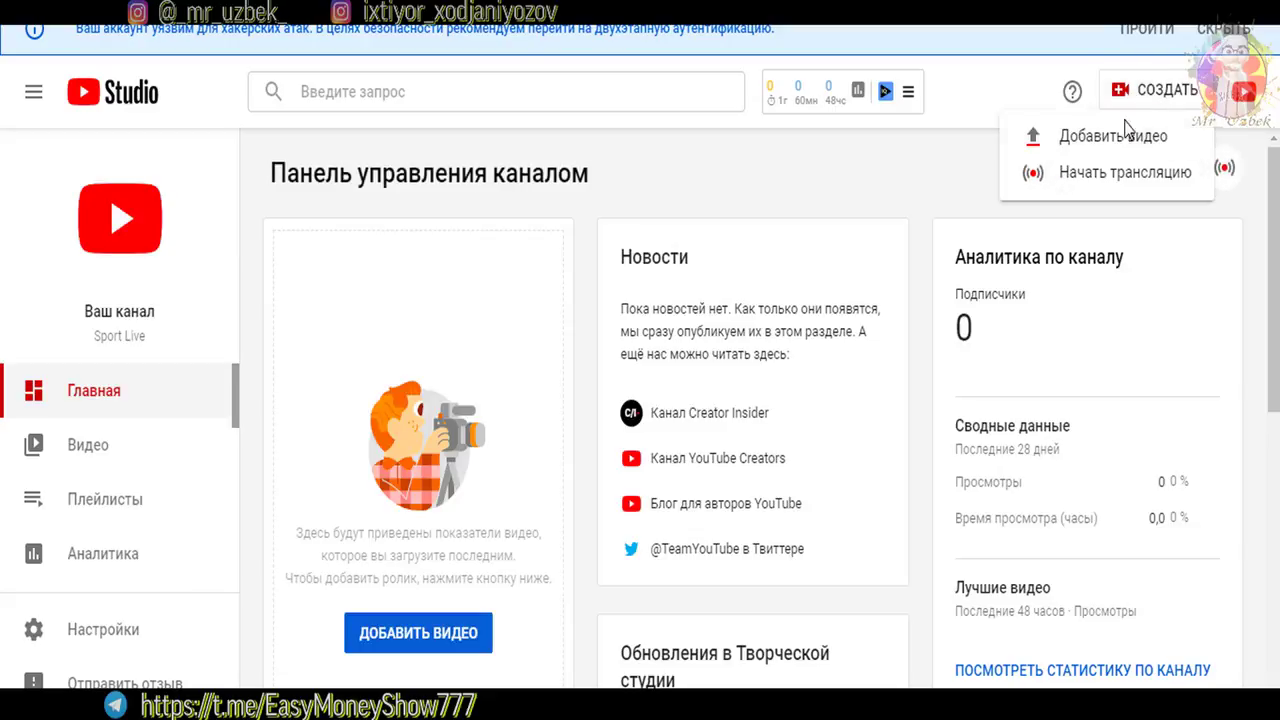
click(1057, 143)
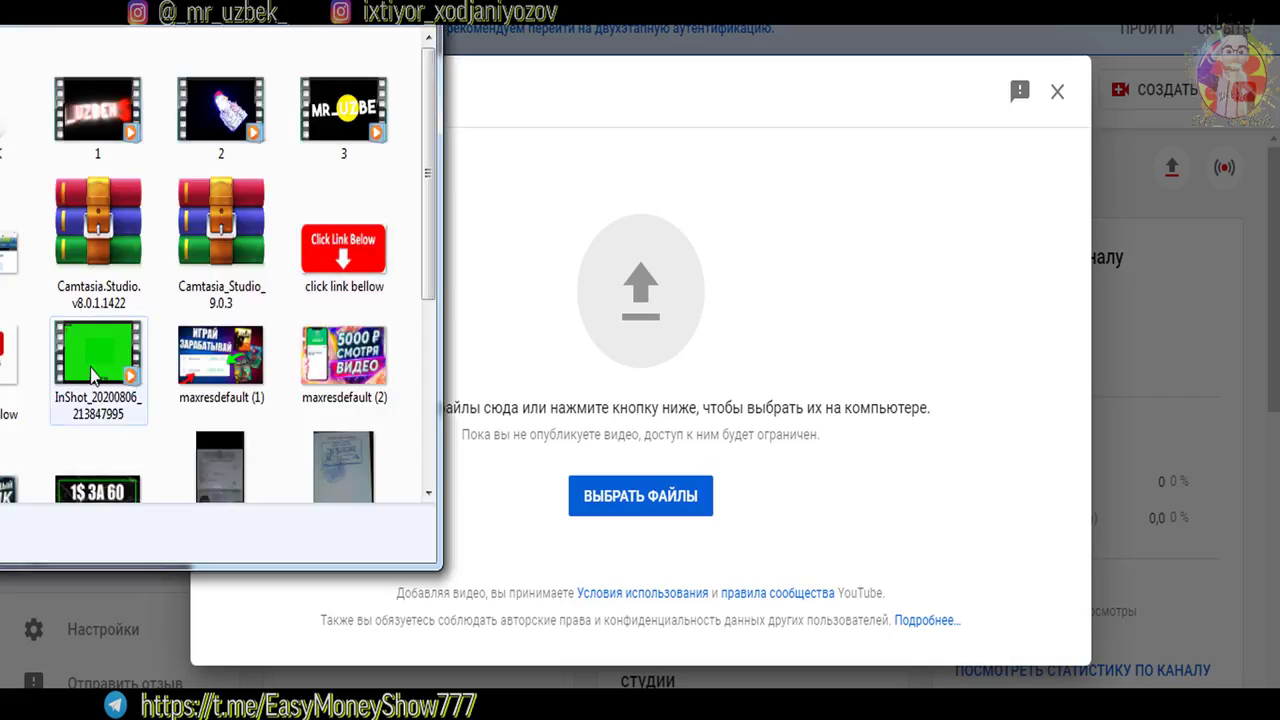
Drop InShot_20200806_213847995.mp4 into the upload dialog to start uploading it
drag(86, 350, 639, 355)
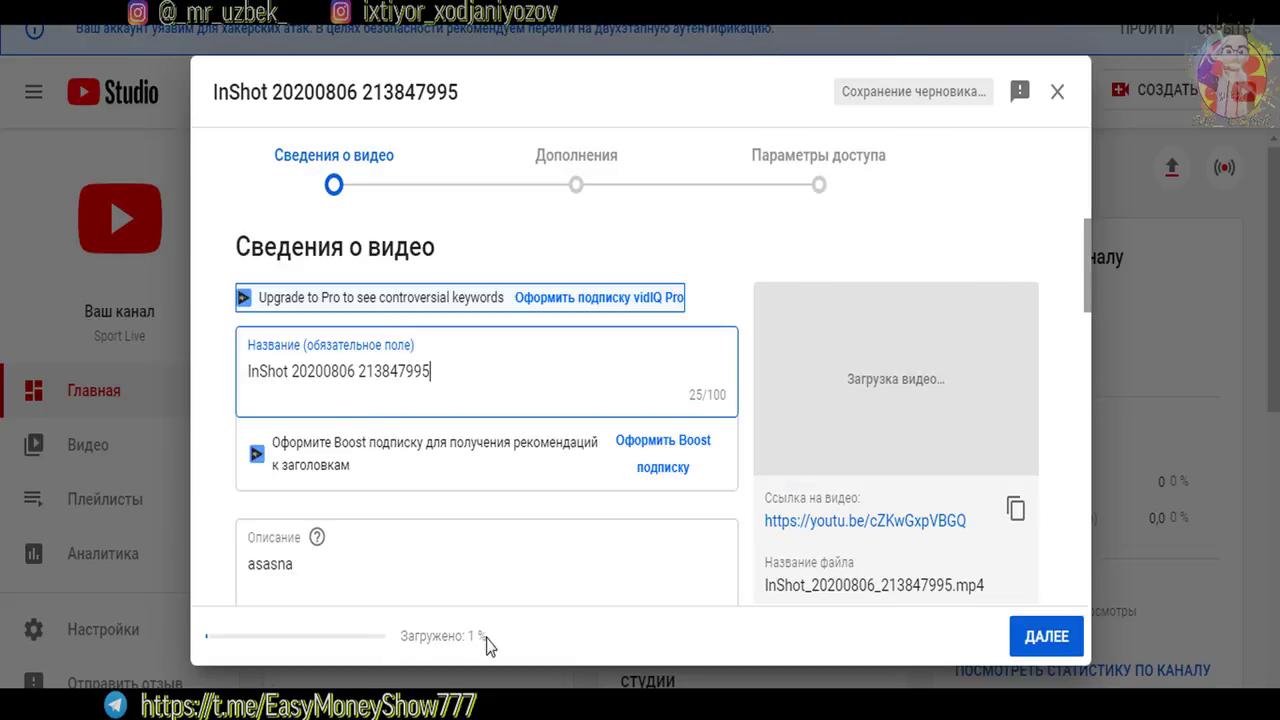
double_click(466, 636)
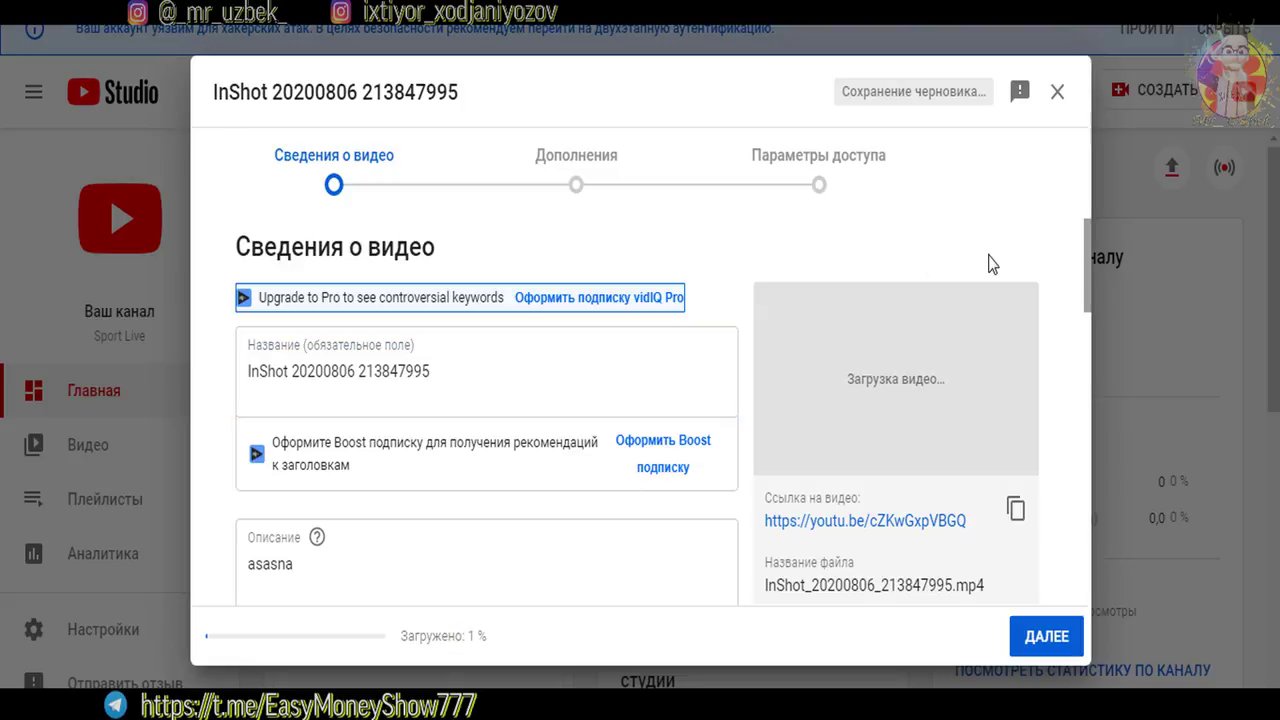
Replace the file-name title with the pasted 'UY SHAROITIDA KO'KRAK MUSHAKLARINI CHIQARISH | UY SHAROITIDA MASHQ QILISH'
drag(464, 636, 489, 637)
scroll(464, 282, down, 1)
click(464, 282)
drag(464, 282, 247, 310)
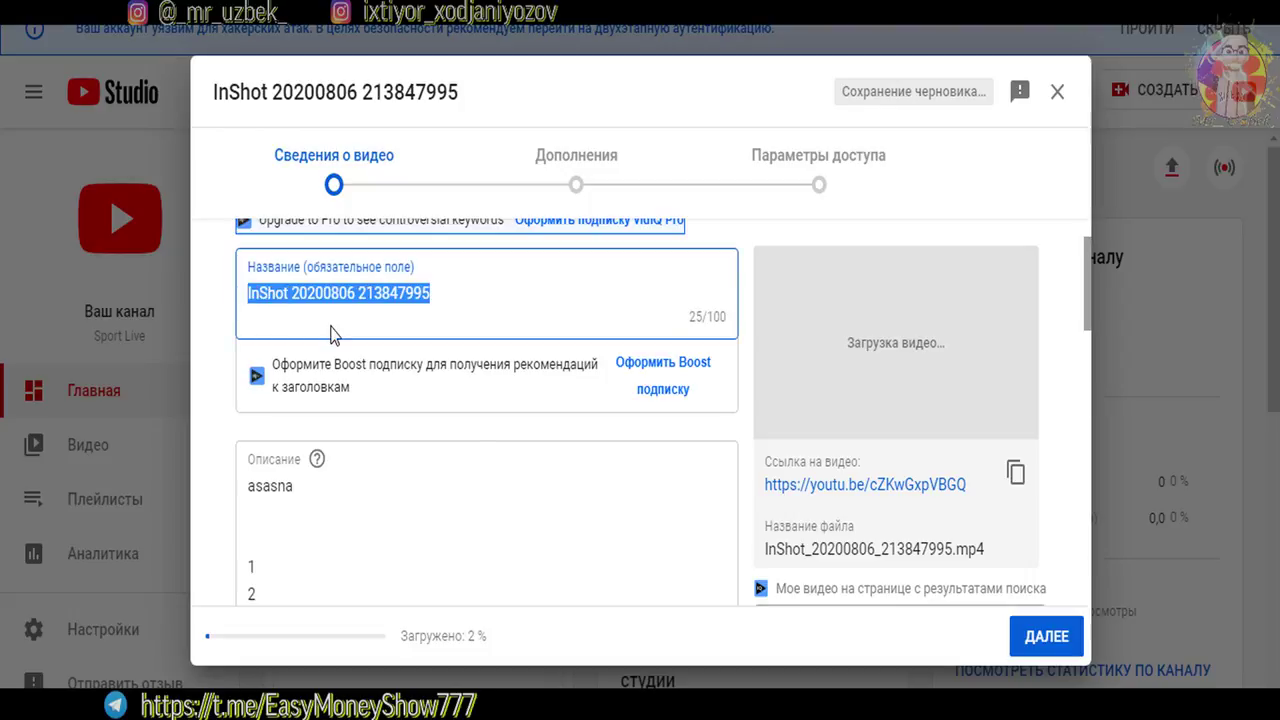
key(BackSpace)
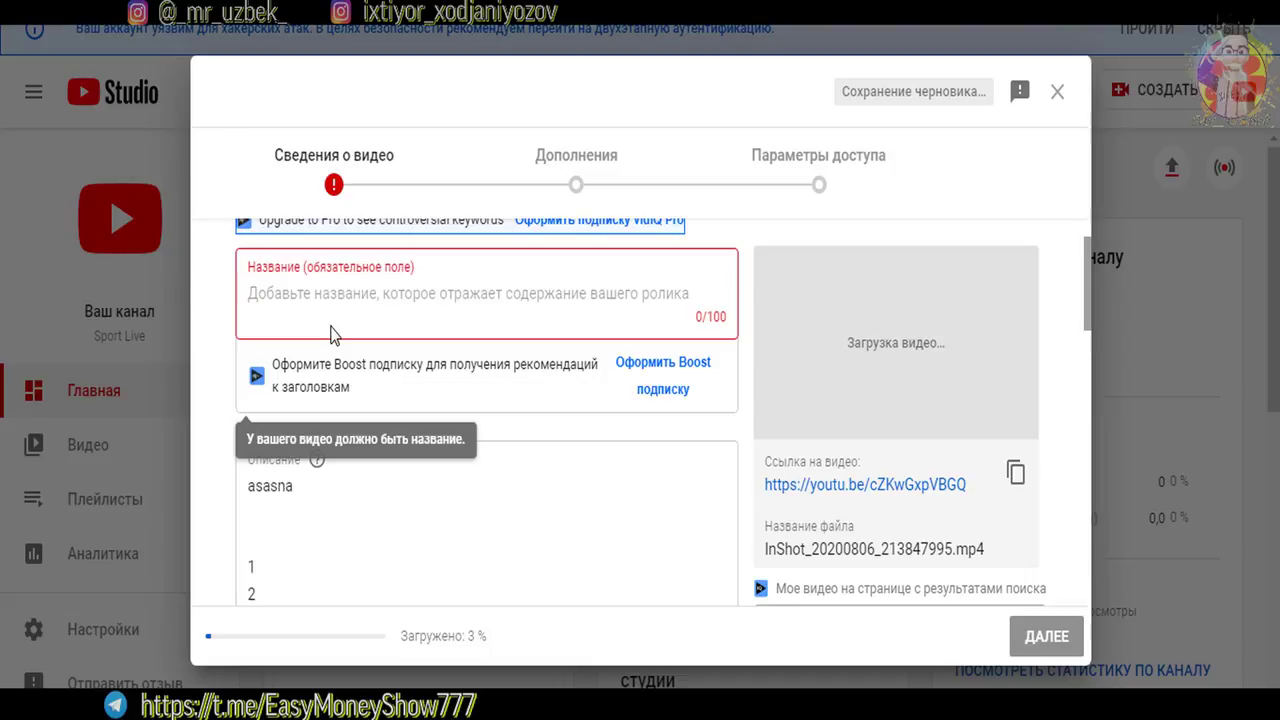
text(UY SHAROITIDA KO'KRAK MUSHAKLARINI CHIQARISH | UY SHAROITIDA MASHQ QILISH)
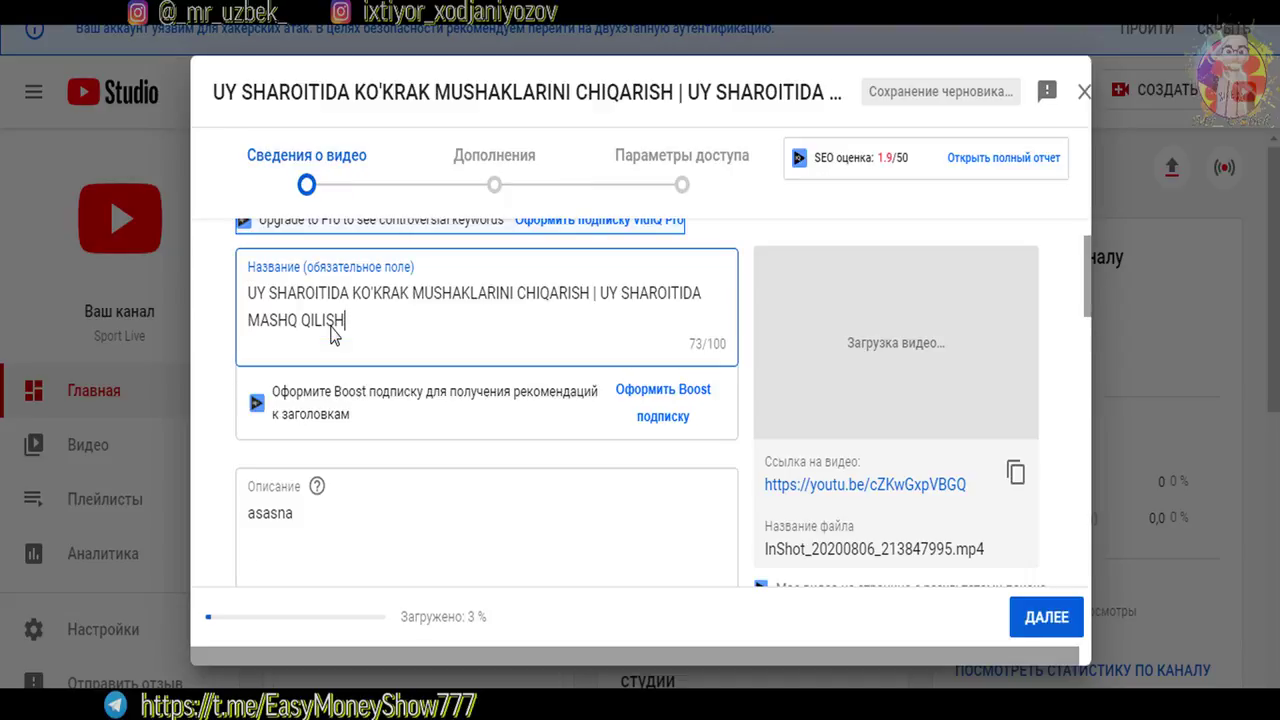
Review the new title by selecting its UY SHAROITIDA phrases, leaving the text unchanged
key(ctrl+Home)
key(shift+Right)
key(shift+Right)
key(shift+Right)
key(shift+Right)
key(shift+Right)
key(shift+Right)
key(shift+Right)
key(shift+Right)
key(shift+Right)
key(shift+Right)
key(shift+Right)
key(shift+Right)
key(shift+Right)
key(shift+Right)
key(shift+Right)
key(shift+Right)
key(shift+Right)
key(shift+Right)
key(shift+Right)
key(shift+Right)
key(shift+Right)
key(shift+Right)
key(shift+Right)
key(shift+Right)
key(shift+Right)
key(shift+Right)
key(shift+Right)
key(shift+Right)
key(Right)
key(Right)
key(Right)
key(Right)
key(shift+Right)
key(shift+Right)
key(shift+Right)
key(shift+Right)
key(shift+Right)
key(shift+Right)
key(shift+Right)
key(shift+Right)
key(shift+Right)
key(shift+Right)
key(shift+Right)
key(shift+Right)
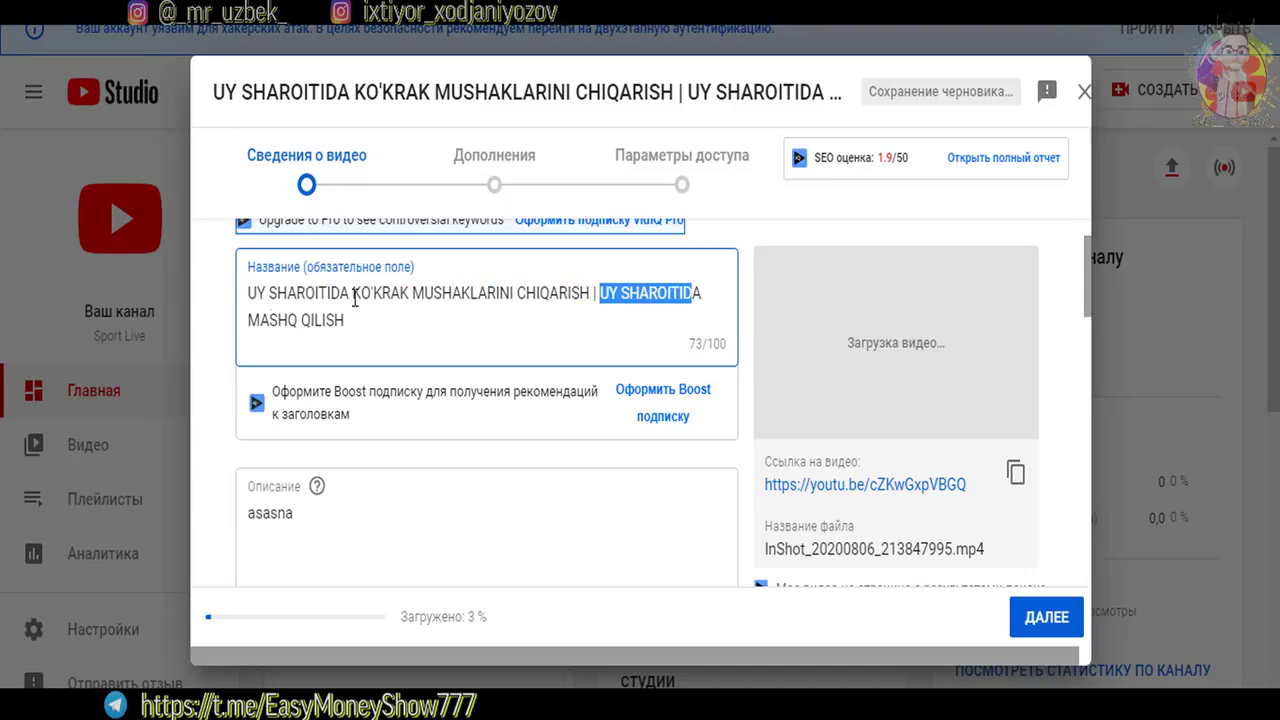
drag(269, 323, 562, 309)
click(600, 293)
click(649, 323)
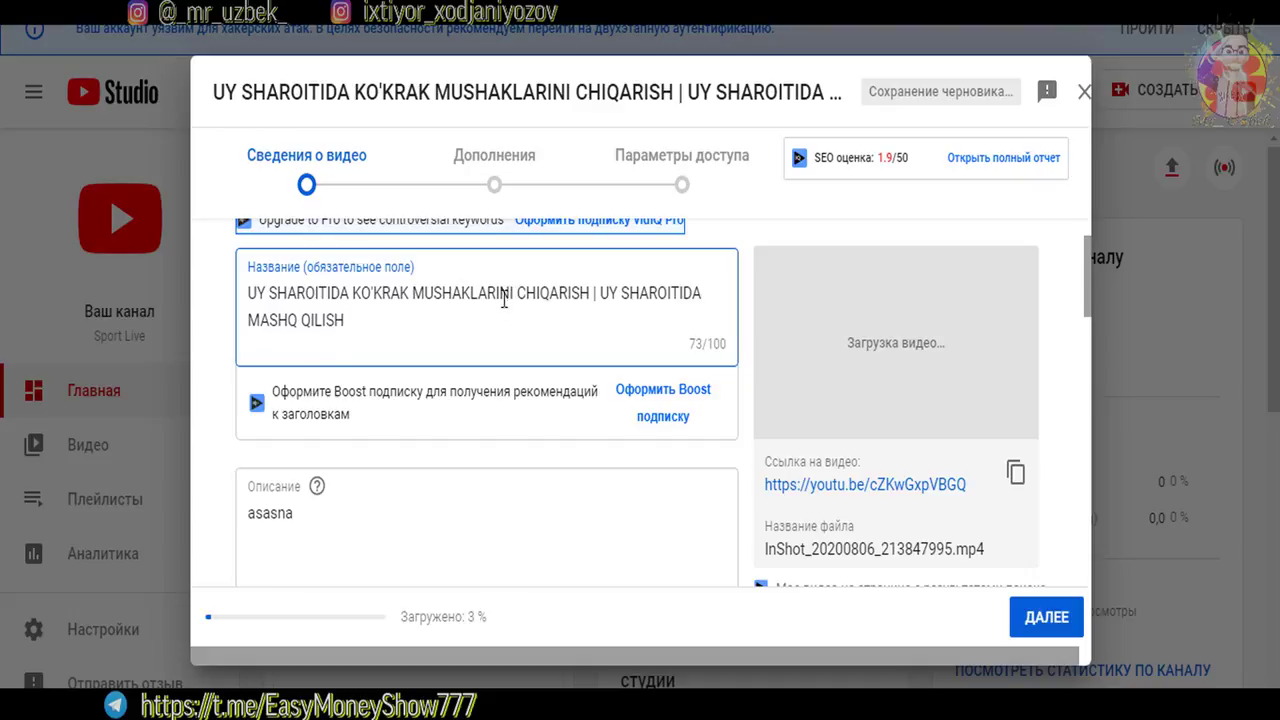
drag(248, 294, 349, 294)
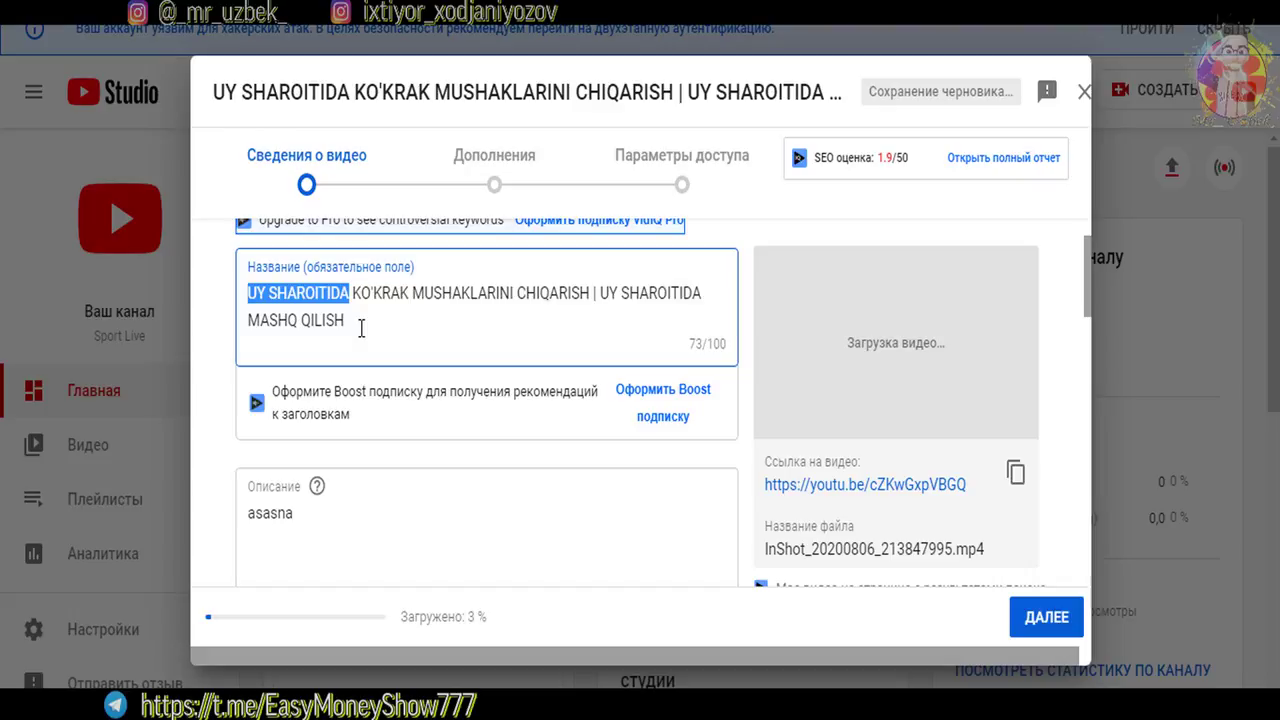
click(255, 293)
drag(600, 293, 695, 295)
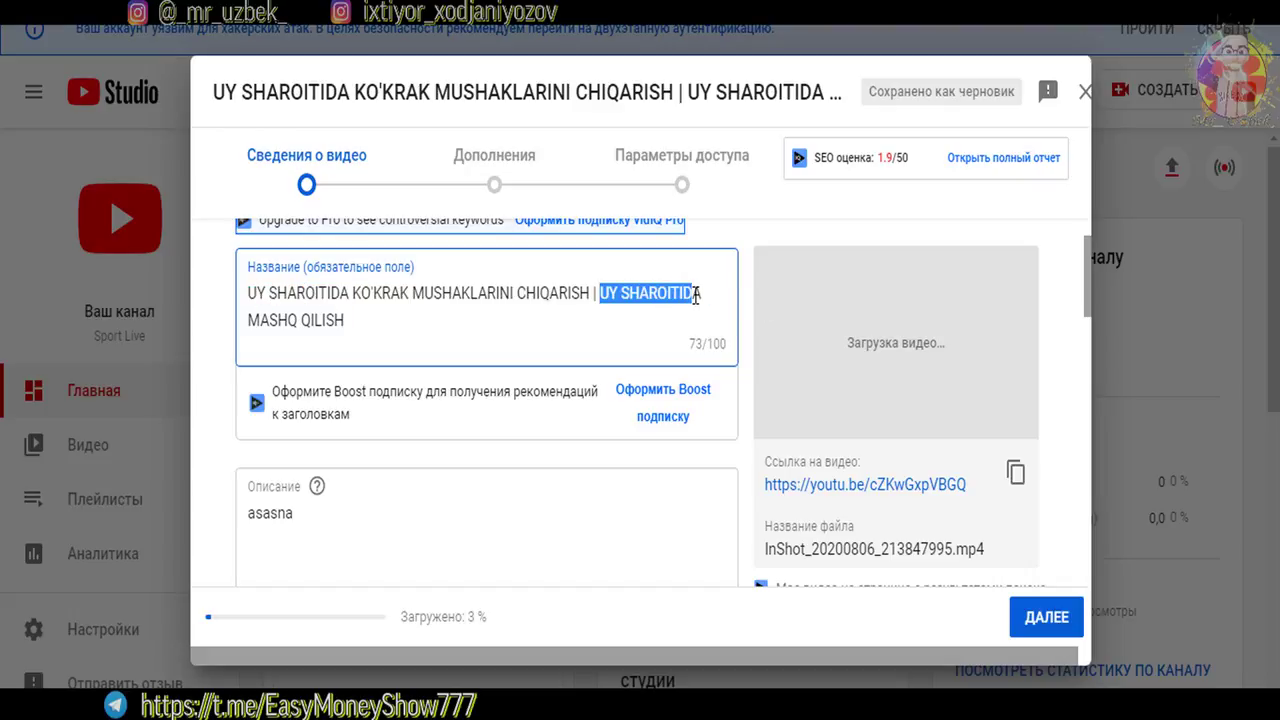
drag(277, 293, 494, 300)
click(320, 296)
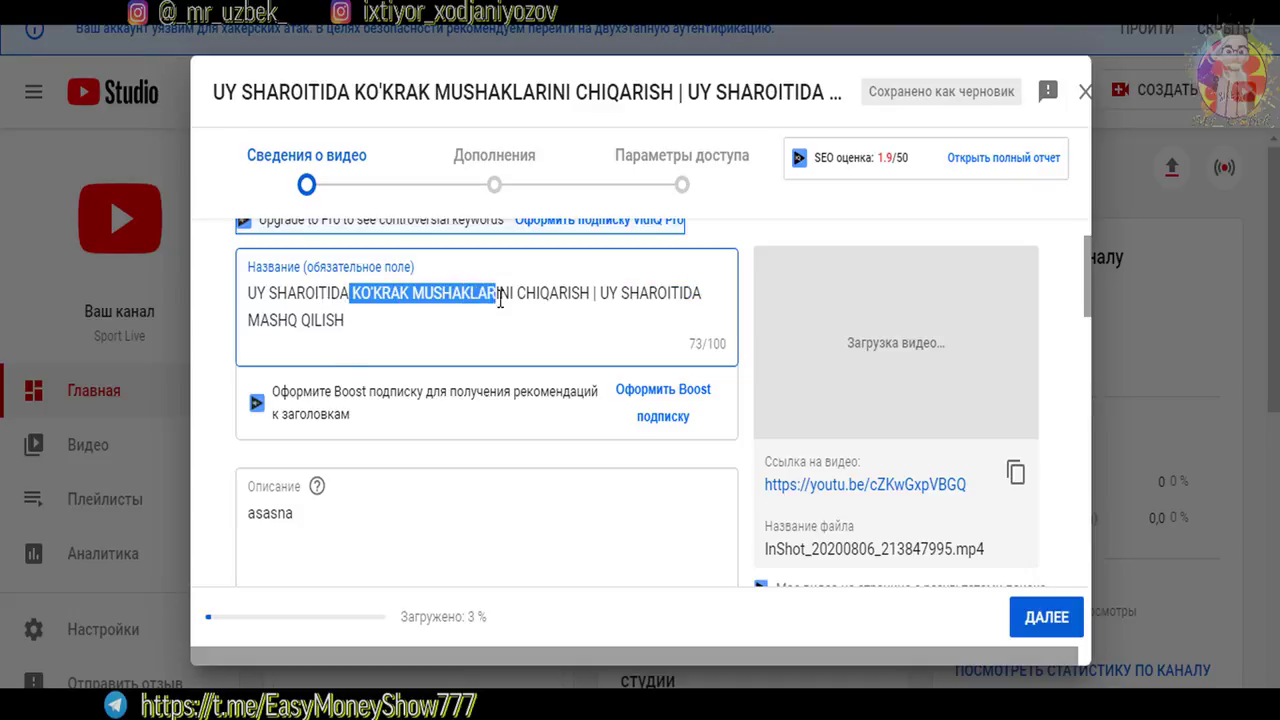
click(631, 298)
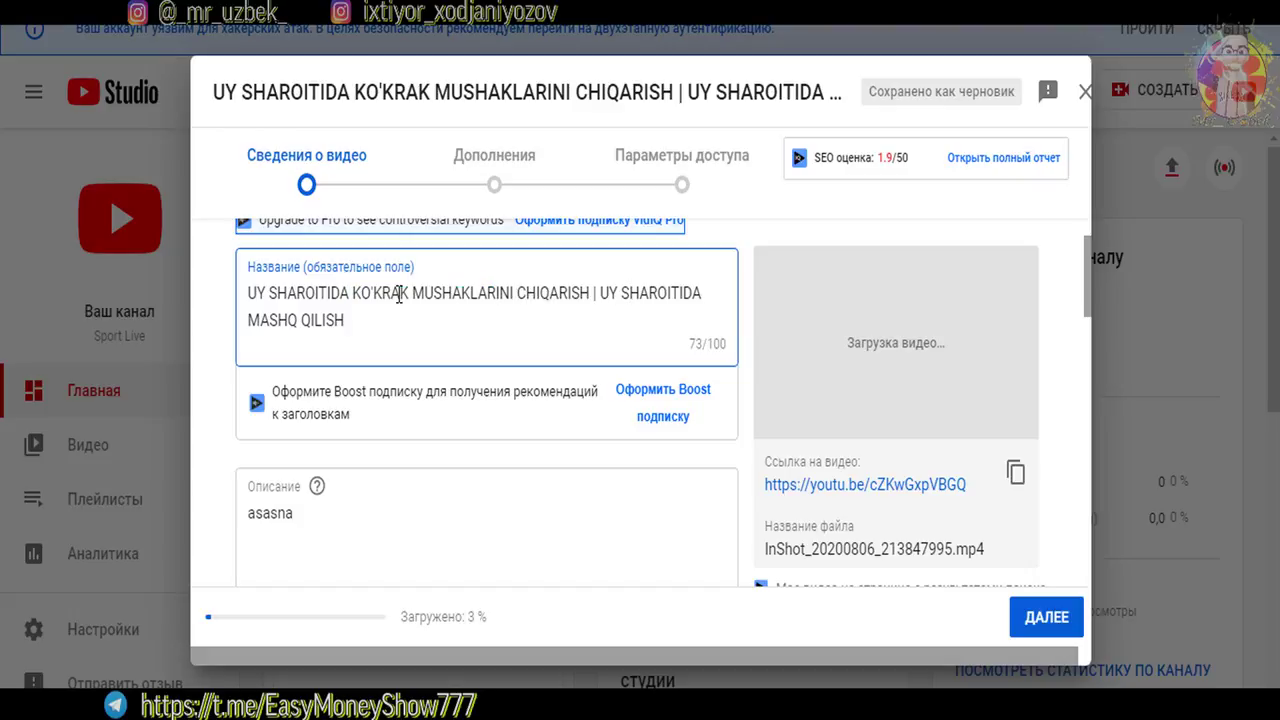
Scroll to the description and select, then deselect, its text
scroll(399, 294, down, 3)
drag(256, 390, 250, 262)
click(285, 378)
Move through the description's asasna line and numbered lines to find the empty lines above 1, 2, 3
drag(274, 389, 252, 252)
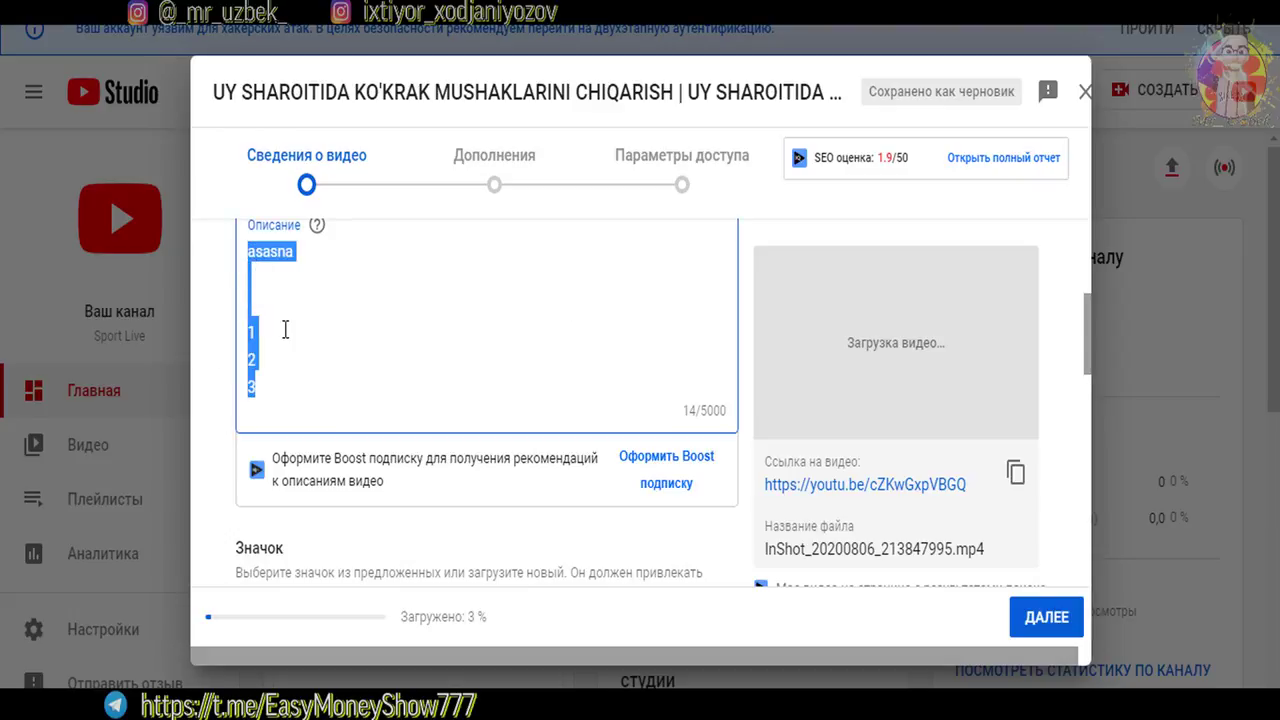
click(254, 332)
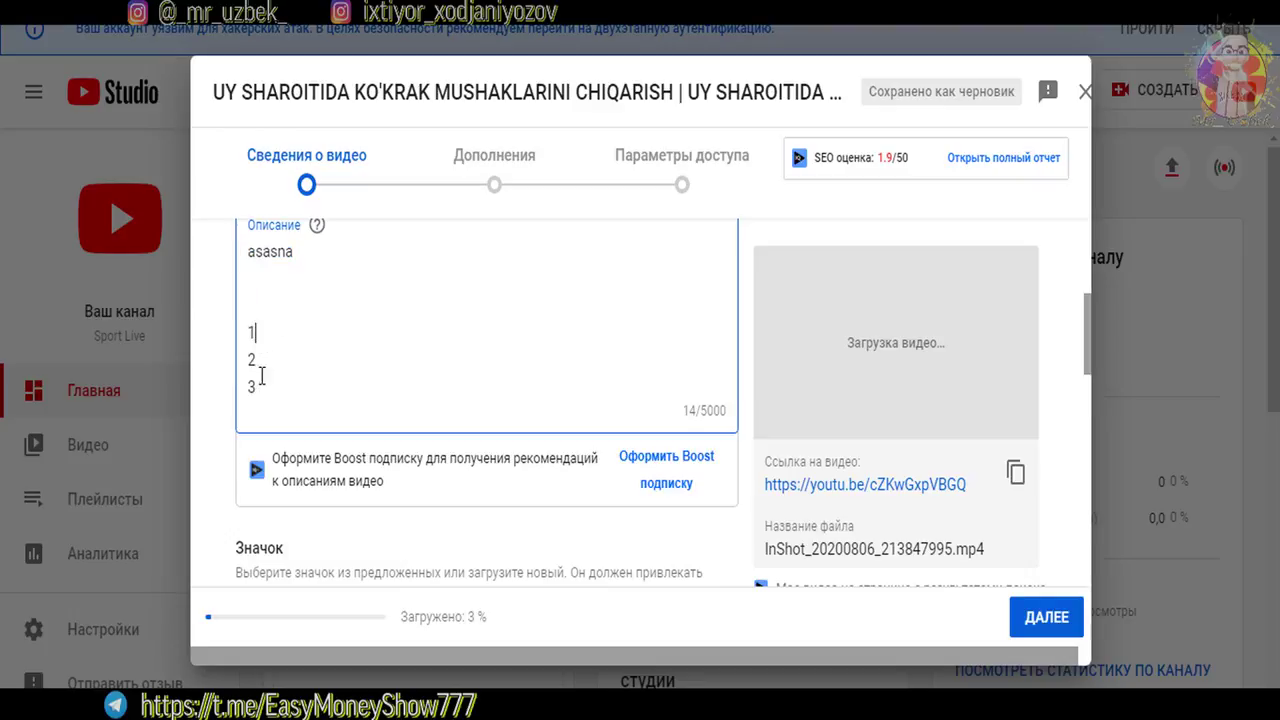
click(266, 358)
click(278, 332)
double_click(313, 250)
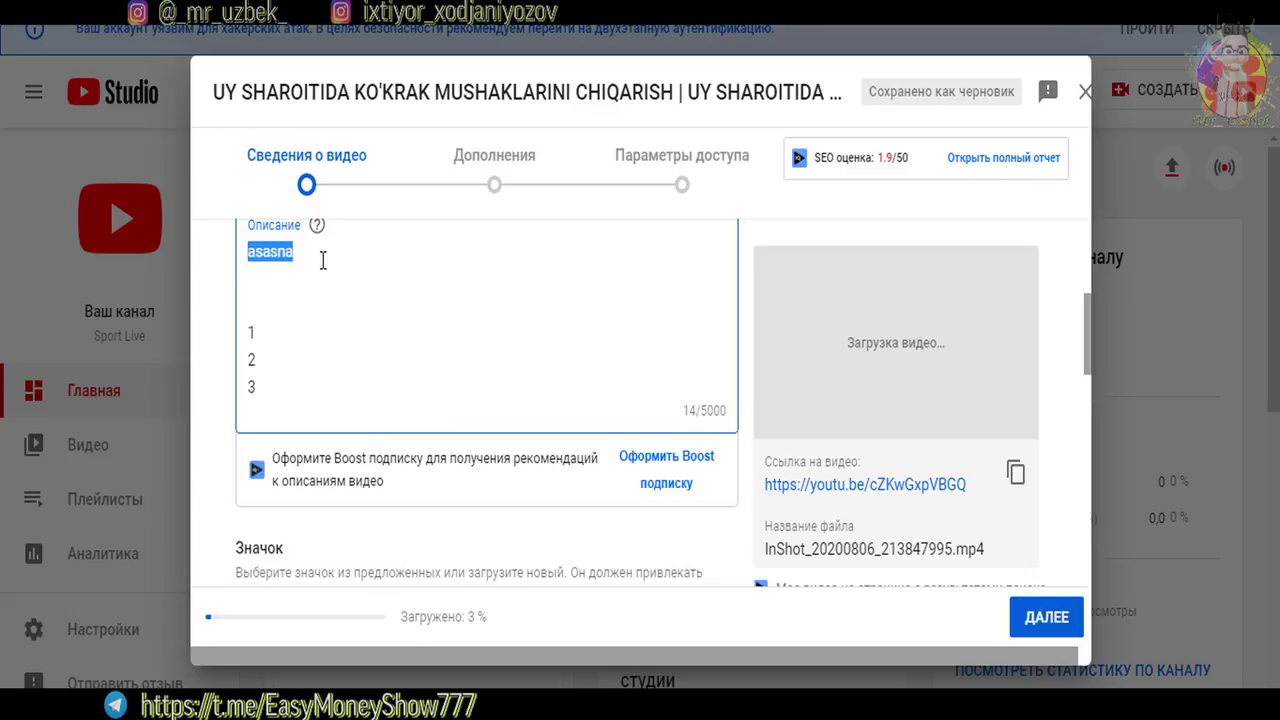
click(303, 262)
triple_click(404, 258)
click(354, 274)
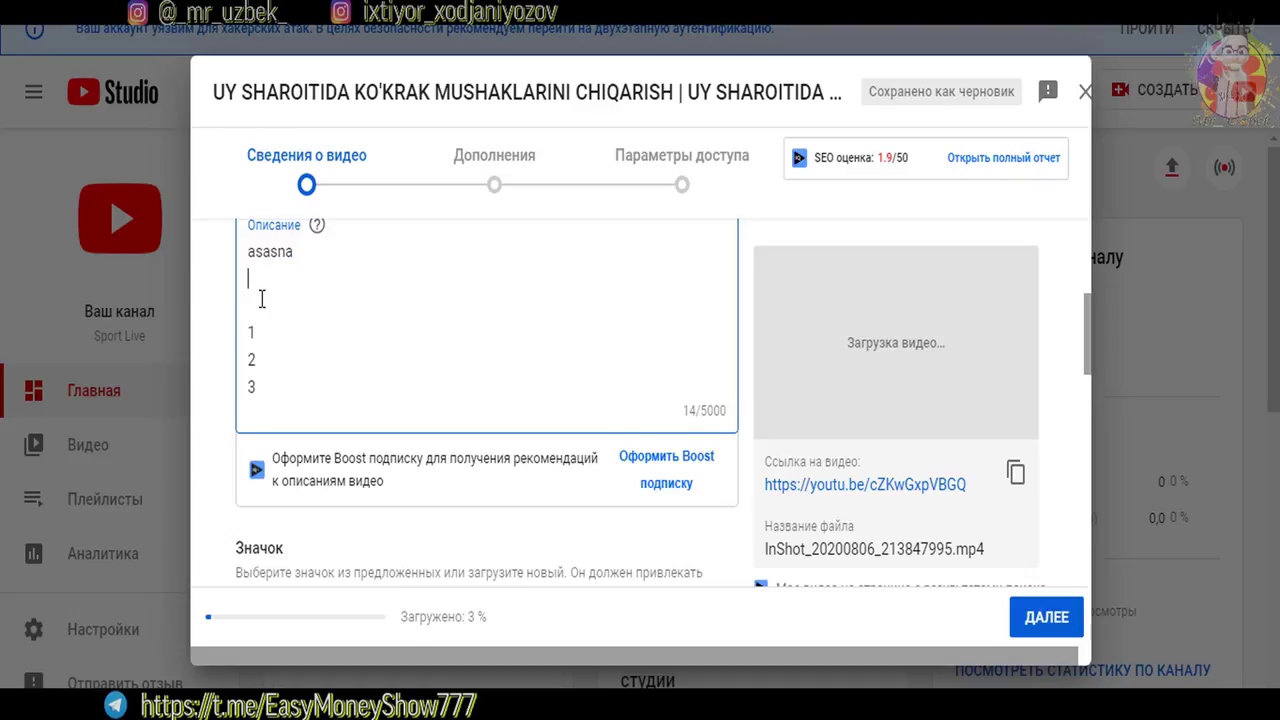
click(261, 298)
Paste the video's youtu.be link onto two empty description lines
scroll(798, 490, up, 1)
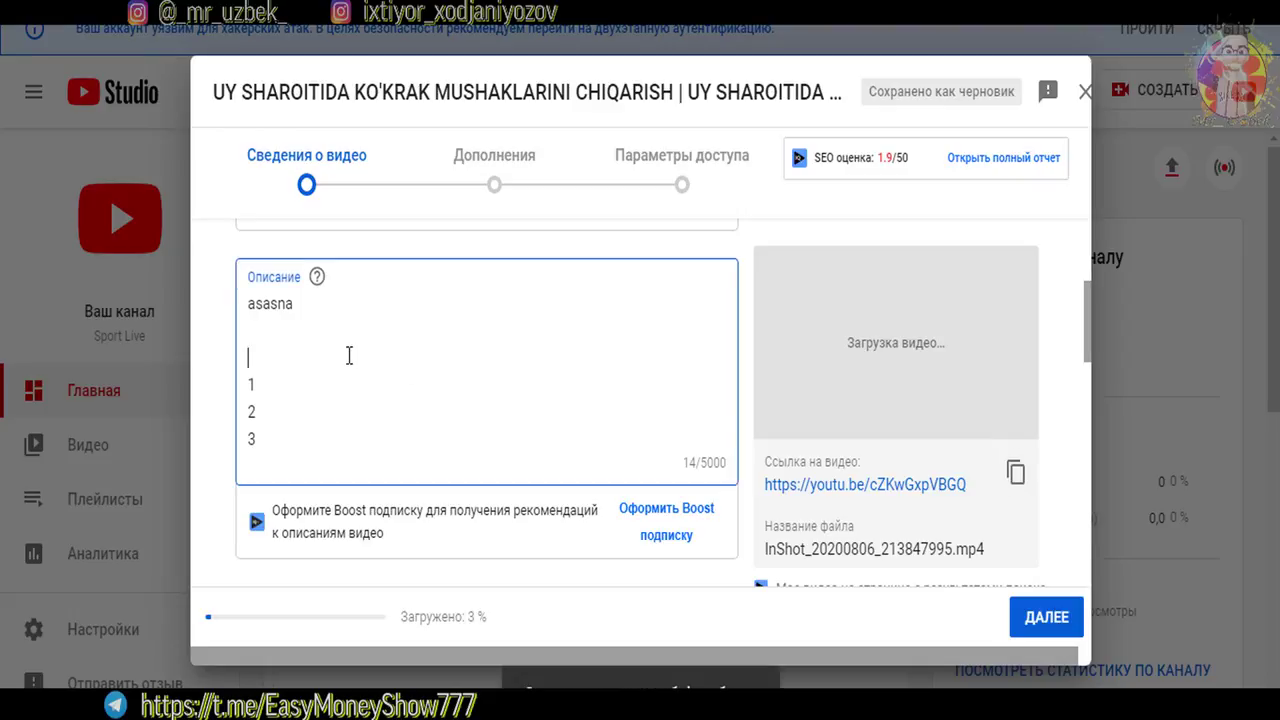
text(https://youtu.be/cZKwGxpVBGQ)
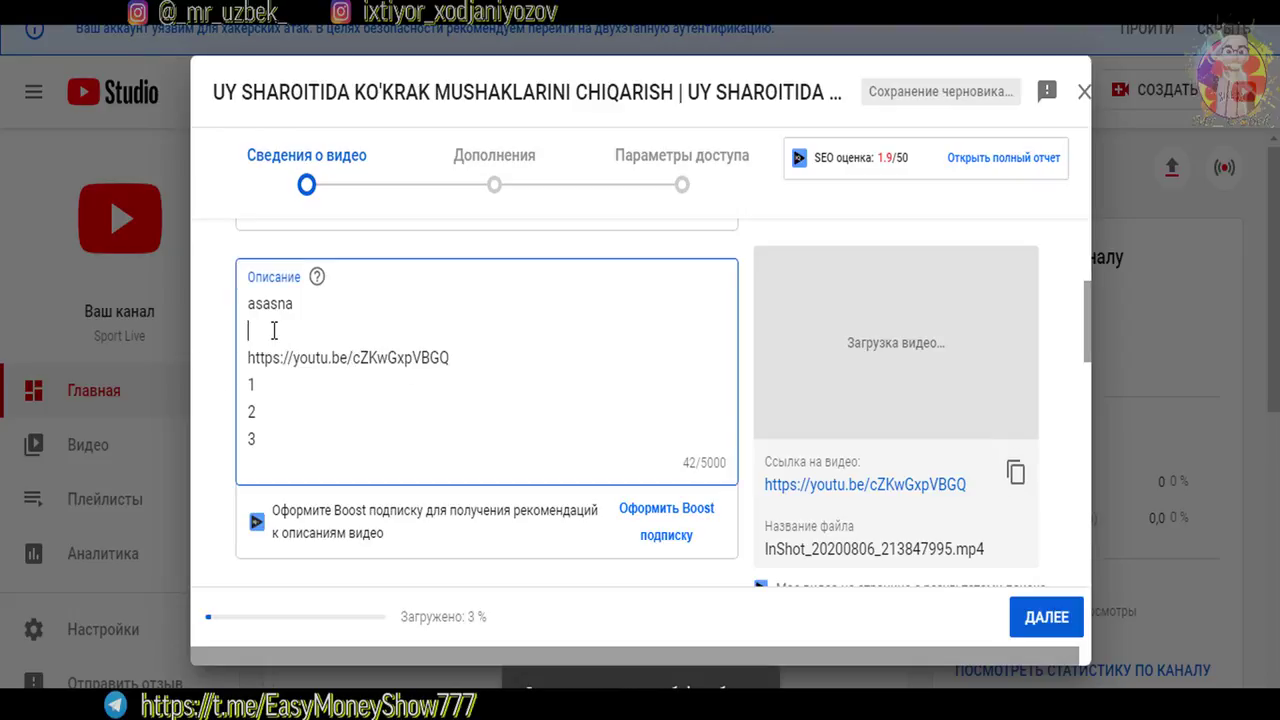
click(274, 330)
text(https://youtu.be/cZKwGxpVBGQ)
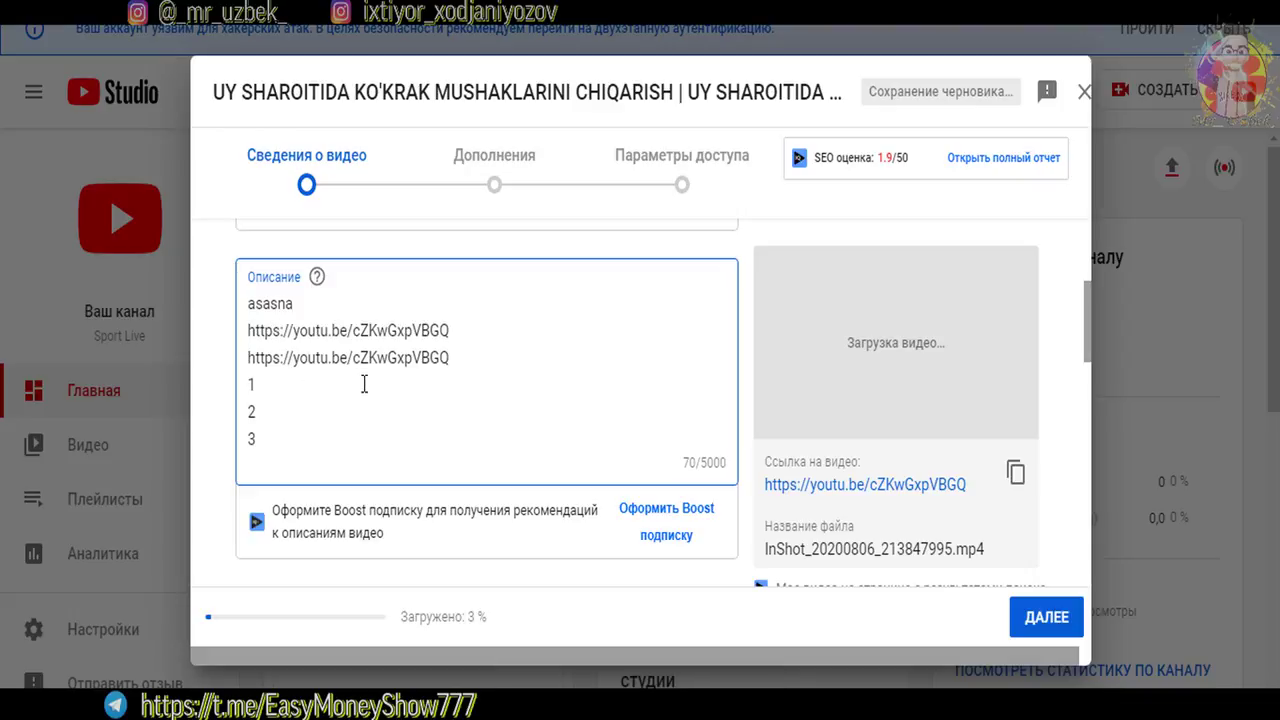
scroll(522, 423, down, 3)
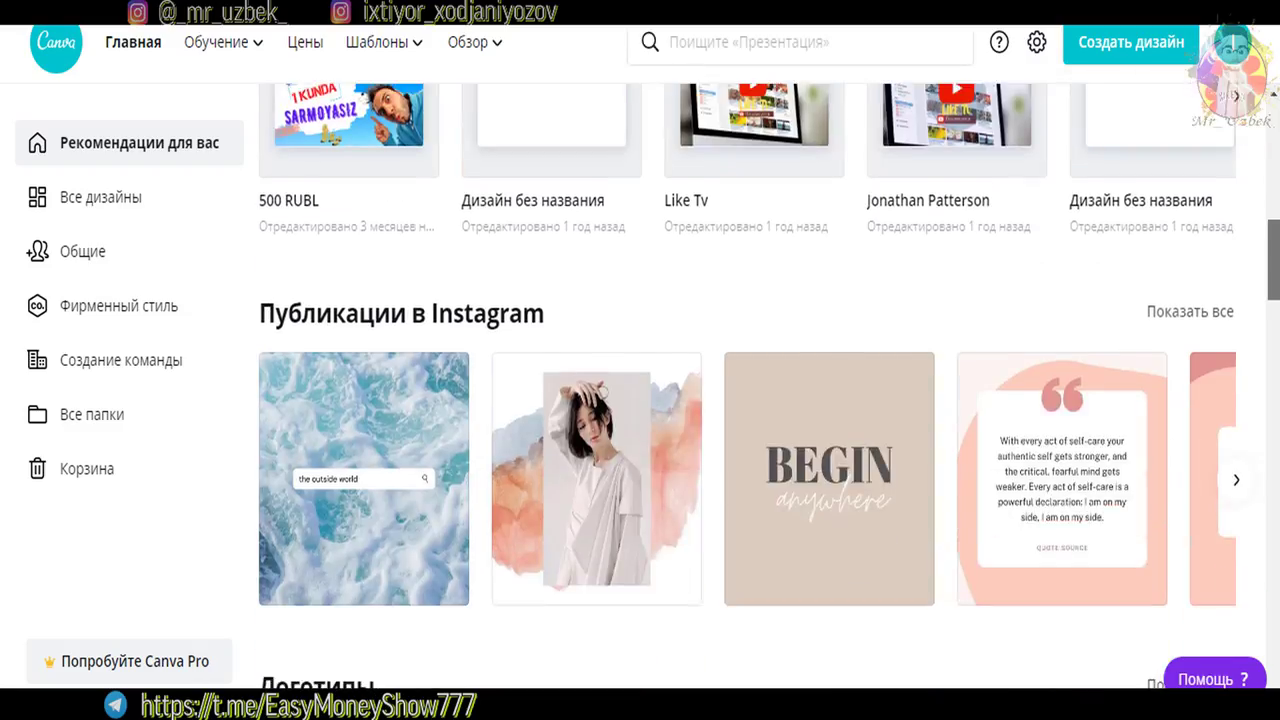
scroll(330, 357, up, 2)
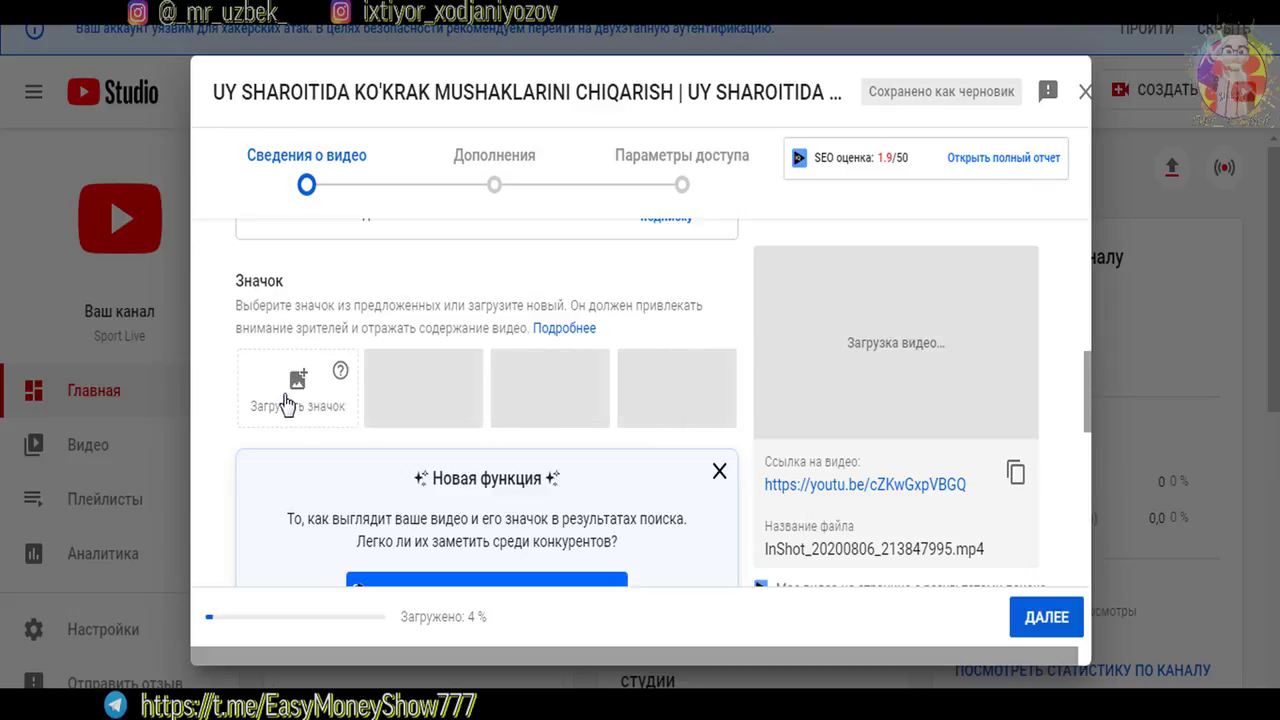
scroll(287, 403, down, 5)
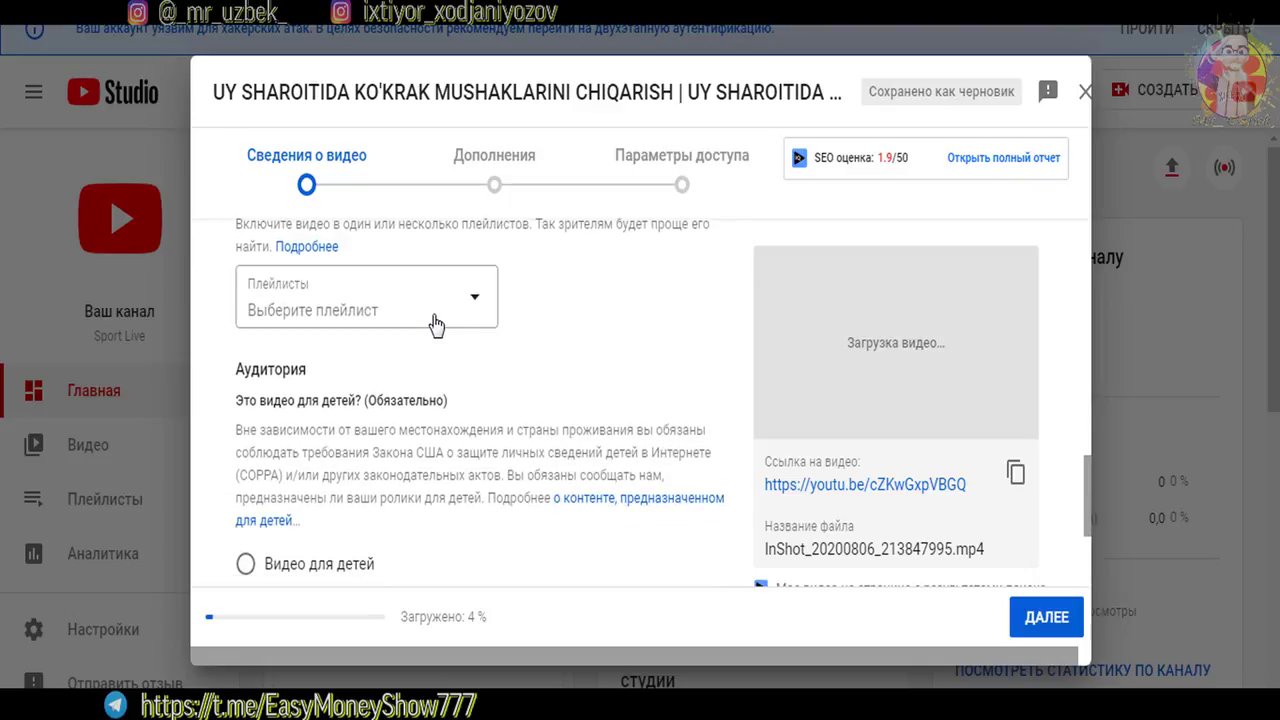
Create the playlist 'UY SHAROITIDA MASHQ QILISH' and tick it for this video
click(434, 317)
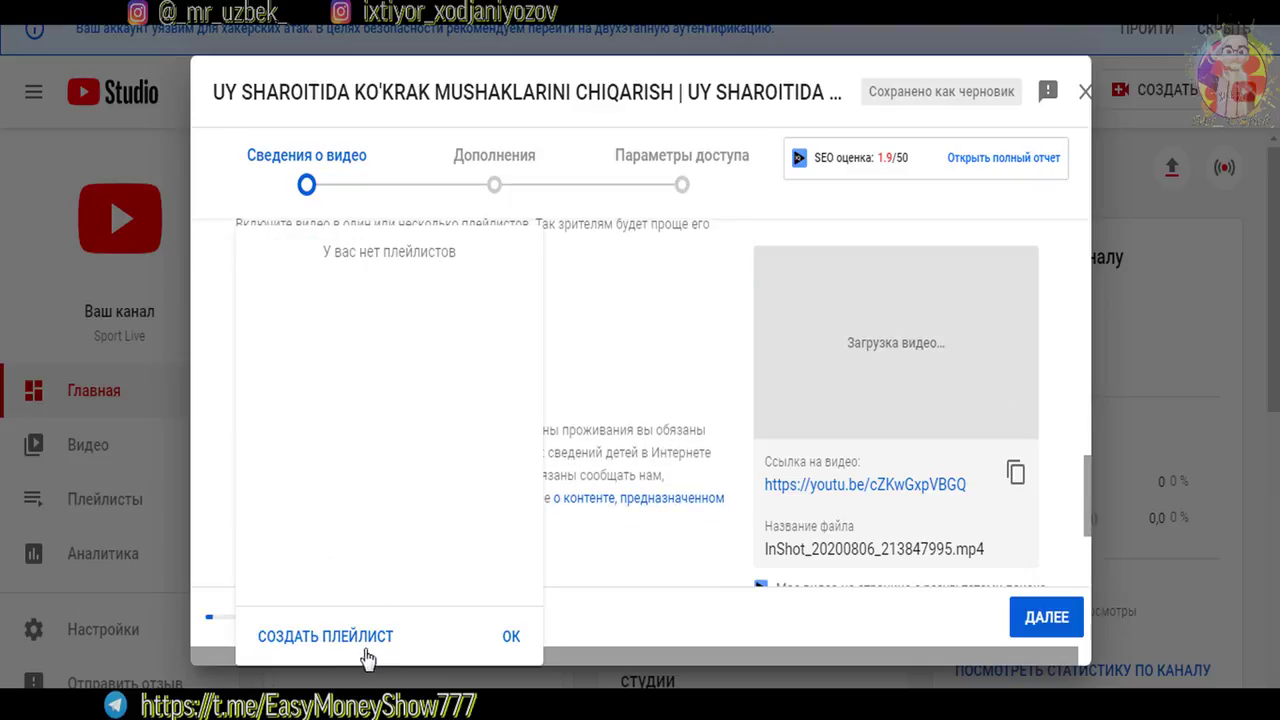
click(337, 637)
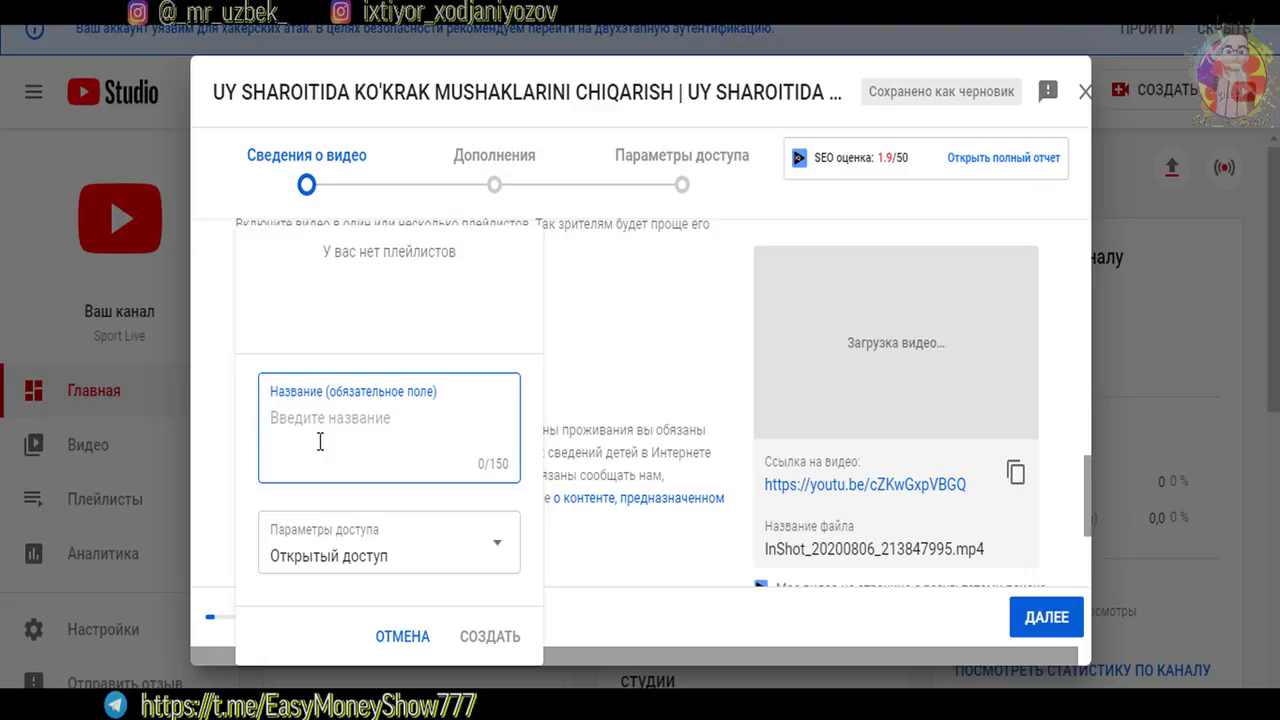
text(UY SHAROITIDA MASHQ QILISH)
click(490, 643)
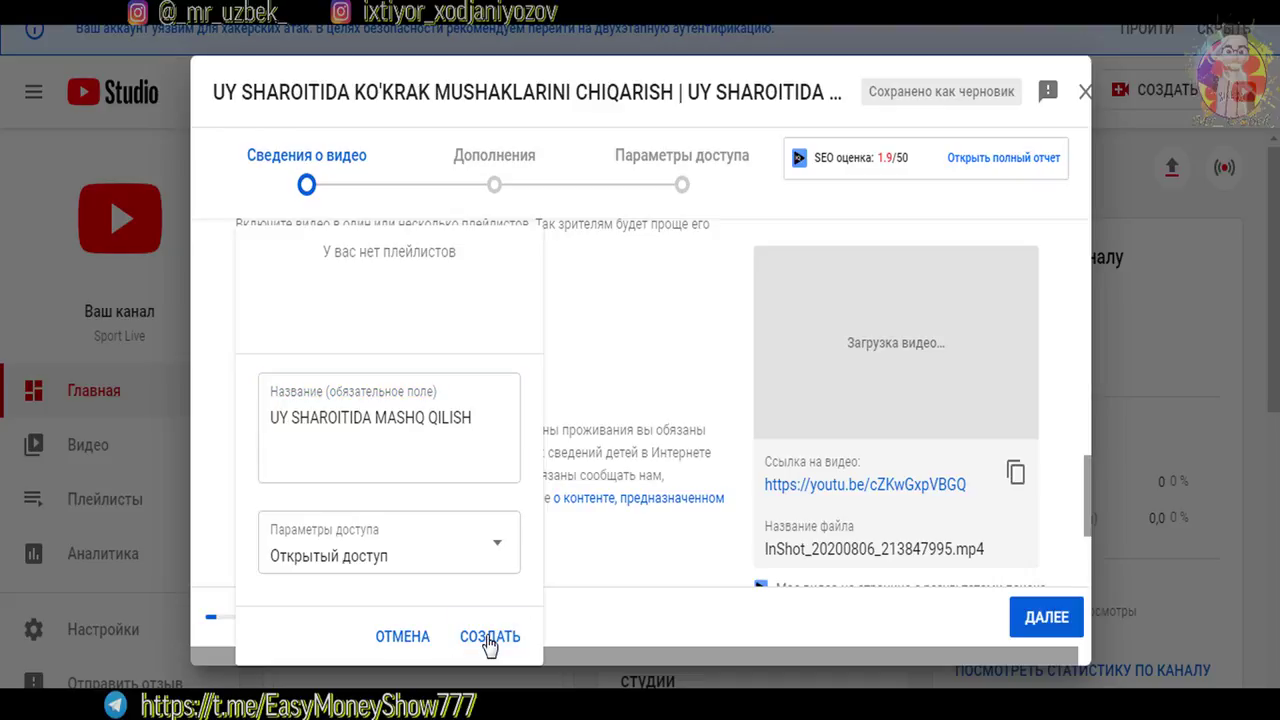
click(477, 306)
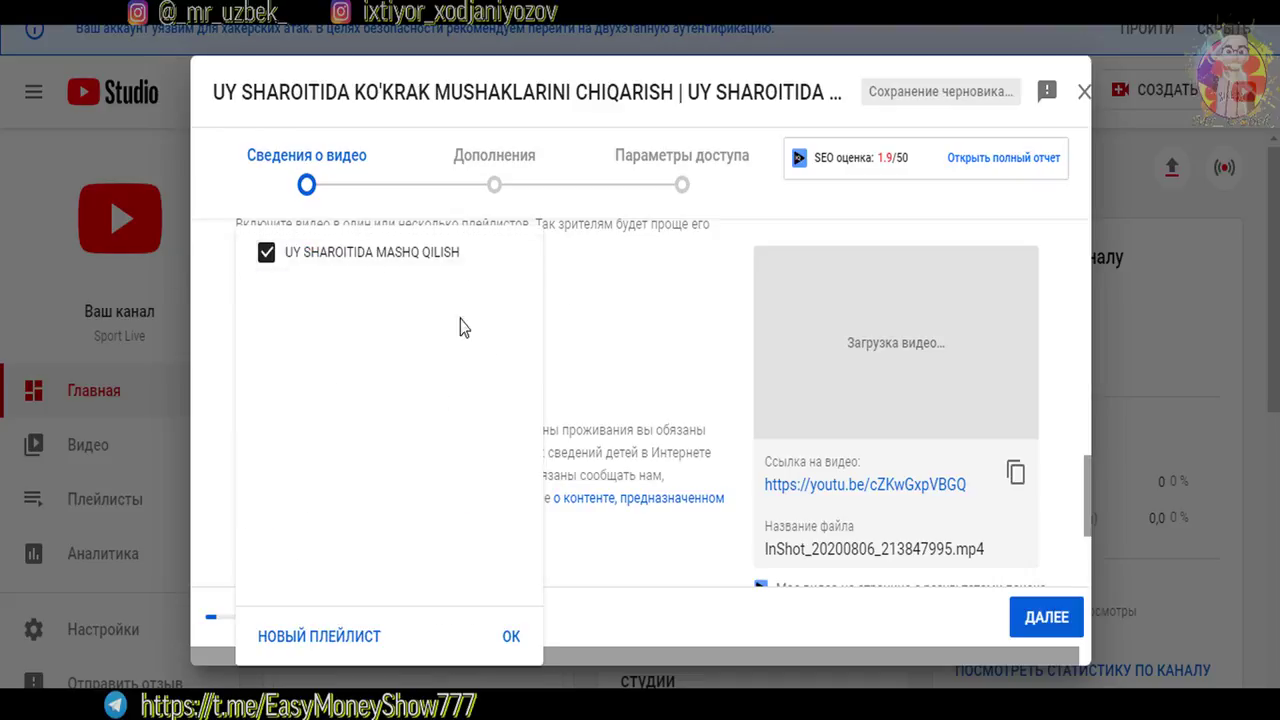
click(670, 360)
drag(1088, 493, 1092, 542)
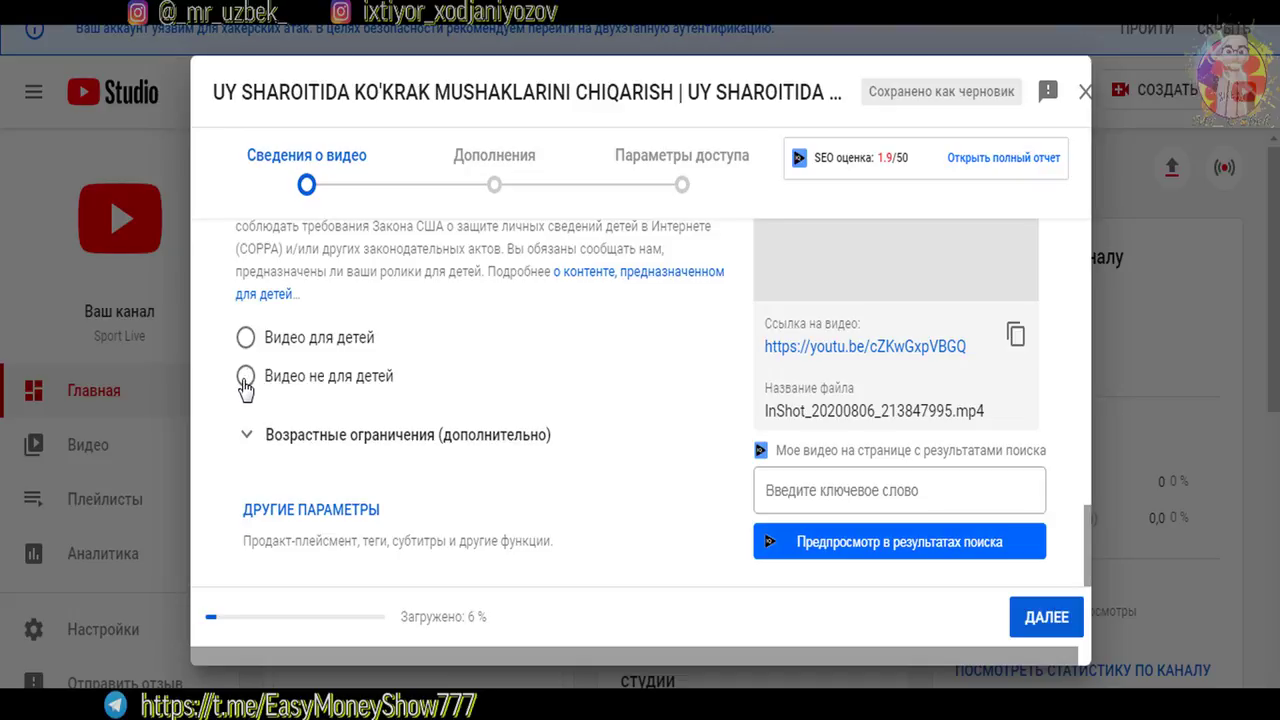
Set the audience to 'Видео не для детей' and expand ДРУГИЕ ПАРАМЕТРЫ to reveal promotion and tags
click(247, 436)
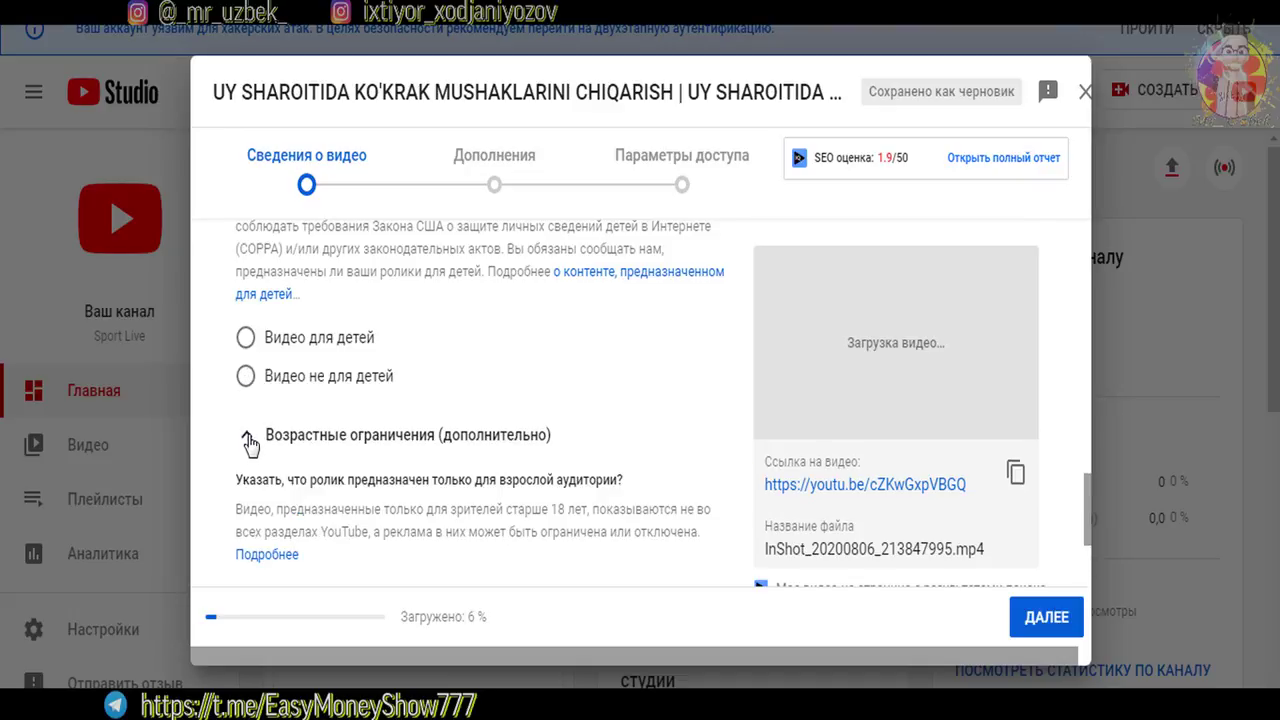
click(248, 438)
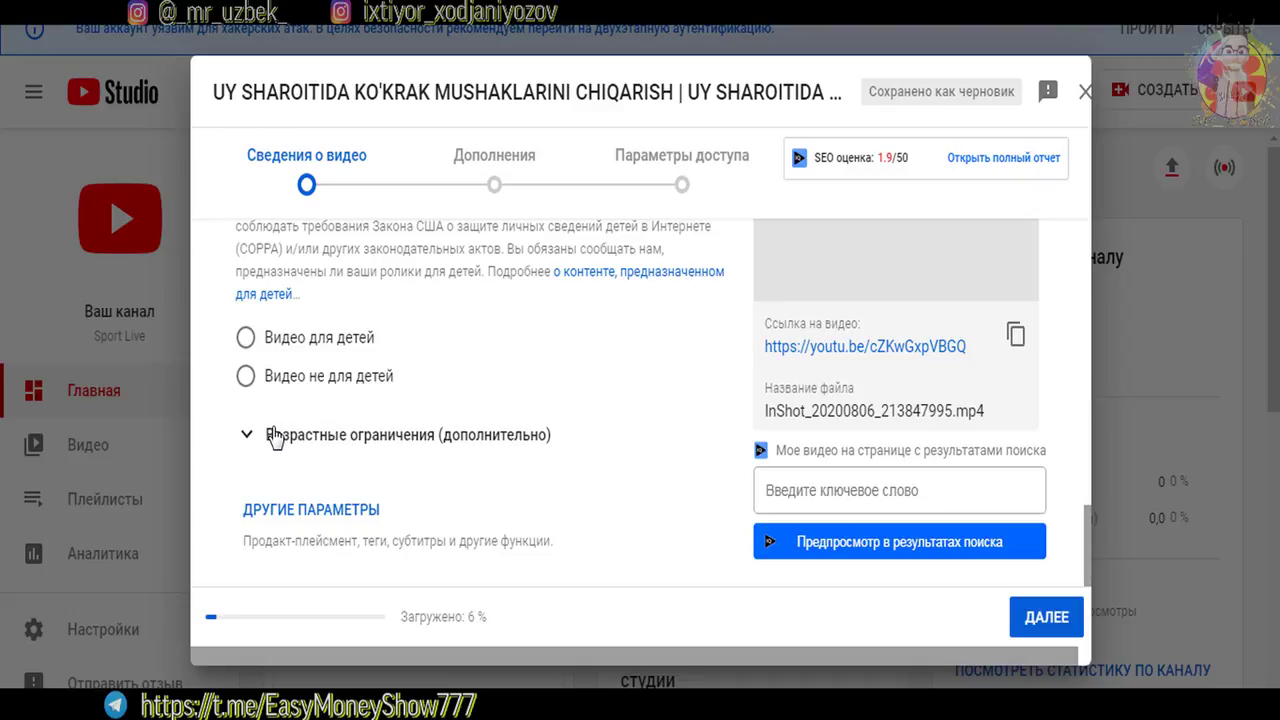
click(276, 380)
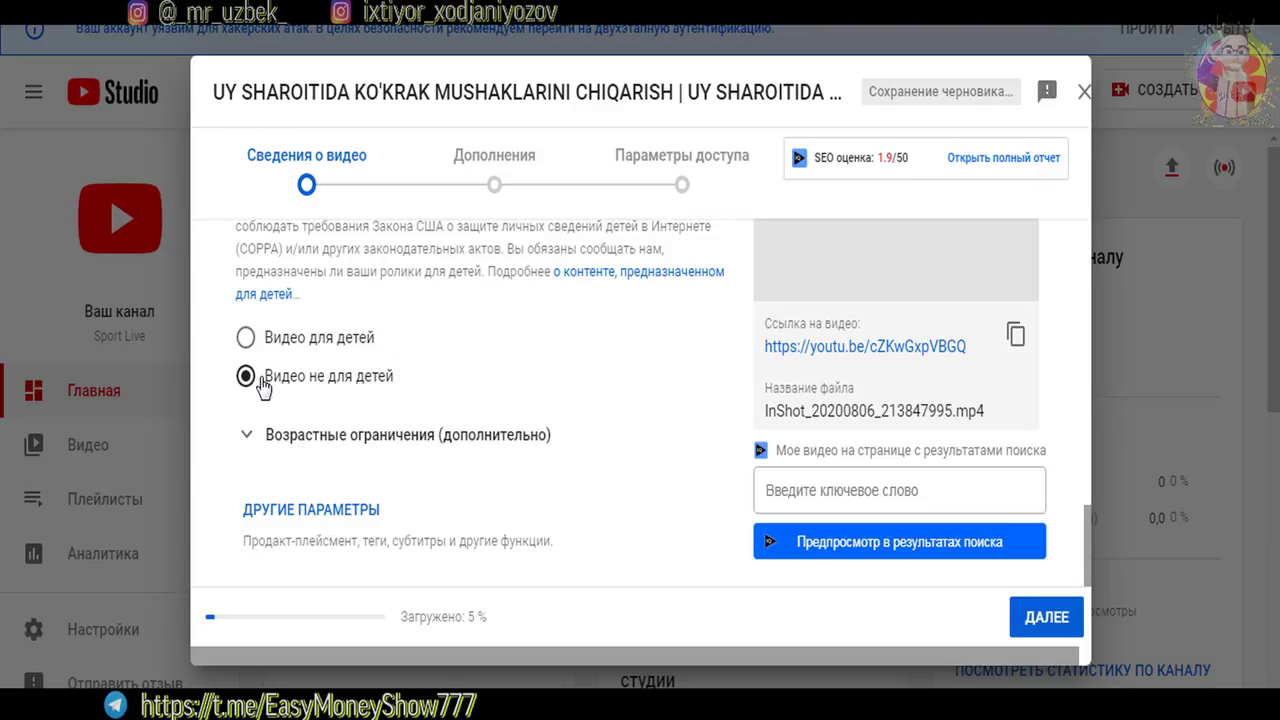
click(322, 342)
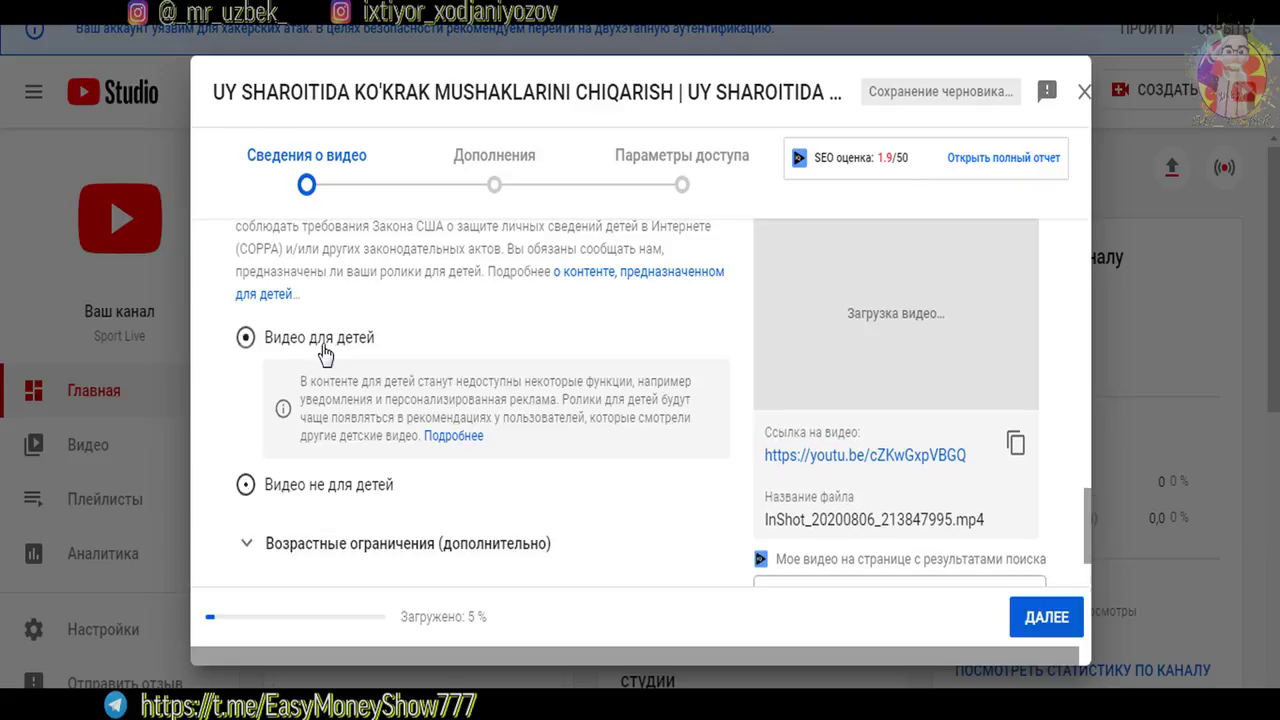
click(266, 487)
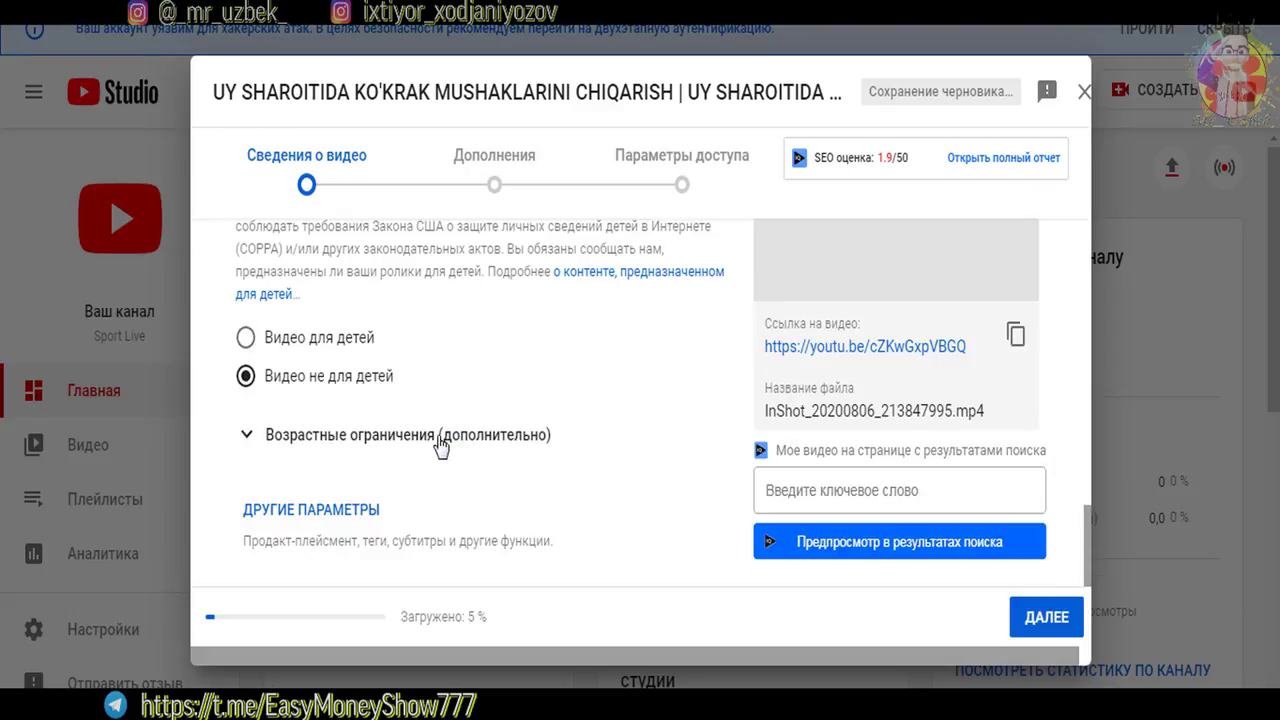
click(306, 510)
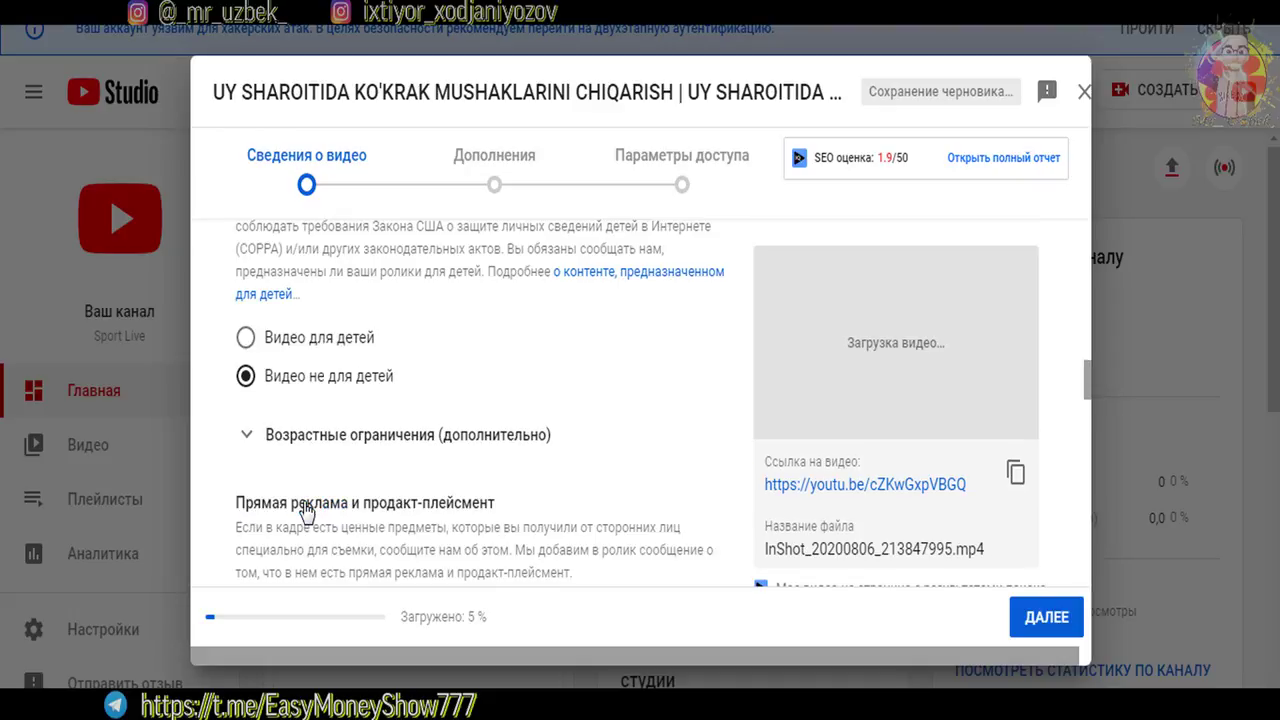
drag(1085, 383, 1089, 429)
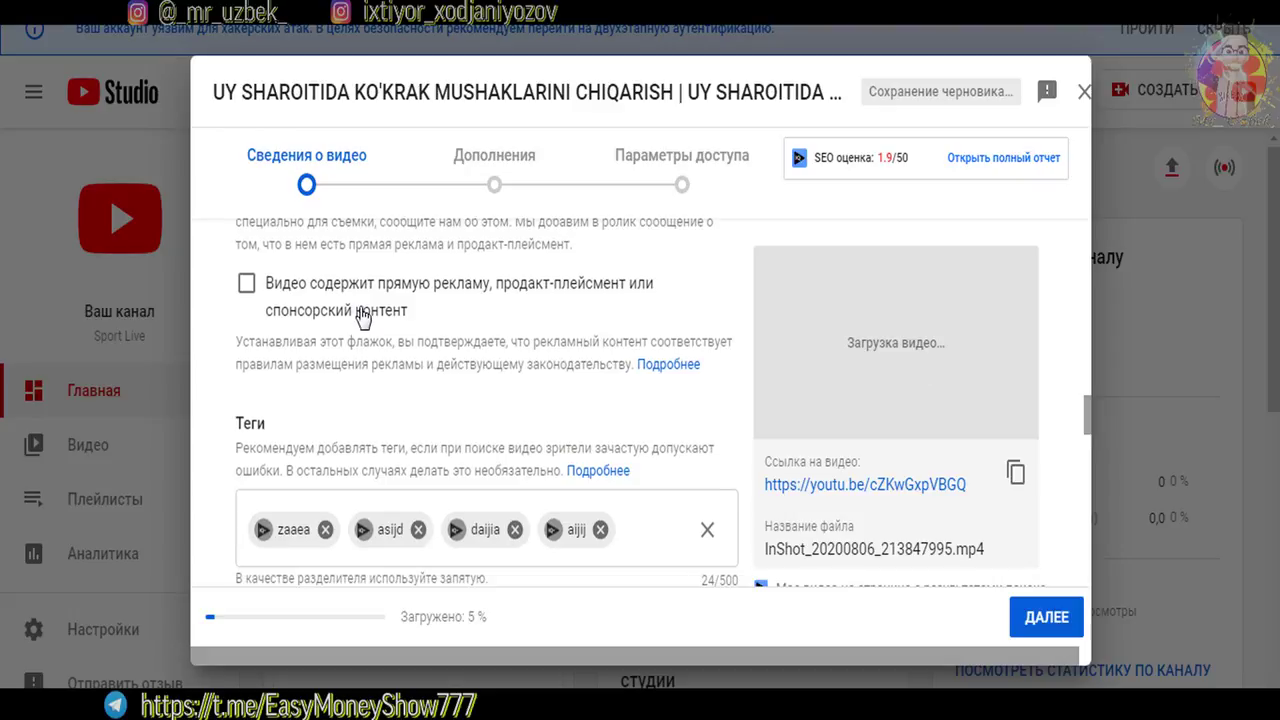
Toggle the paid-promotion checkbox on and back off, then focus the tags box
click(245, 298)
click(246, 283)
scroll(1088, 402, down, 2)
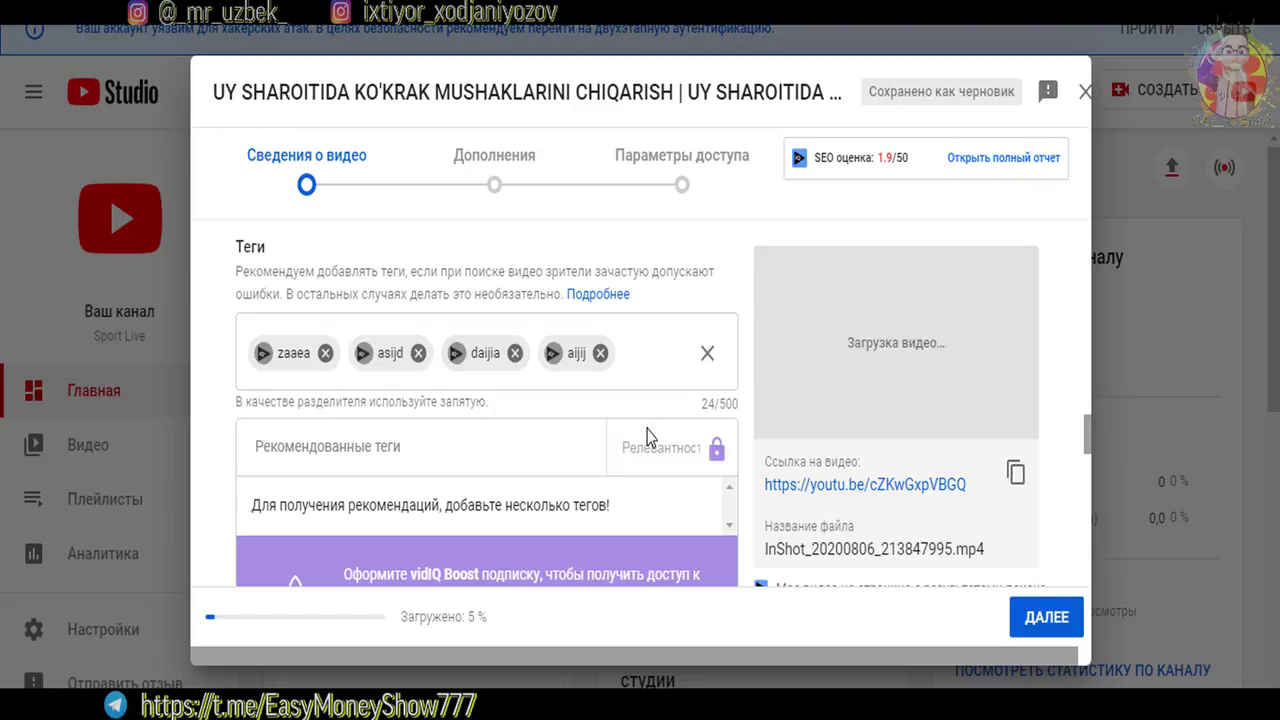
click(648, 362)
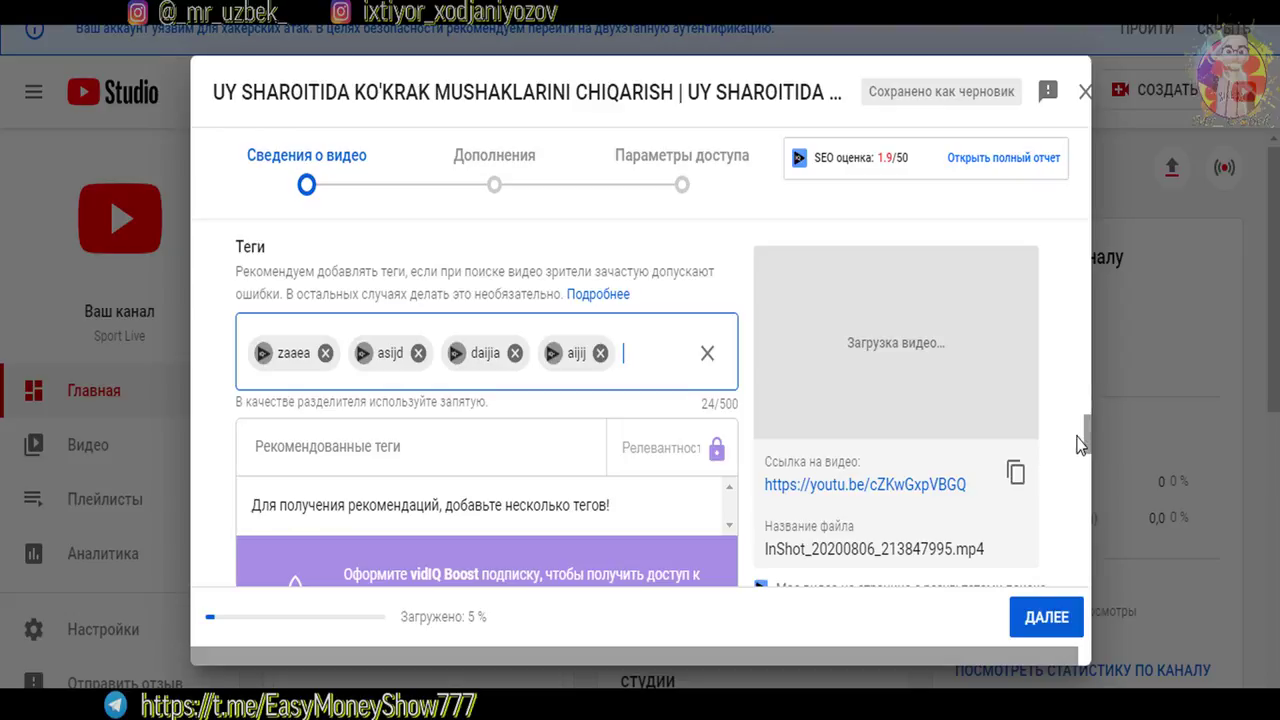
drag(1089, 435, 1087, 510)
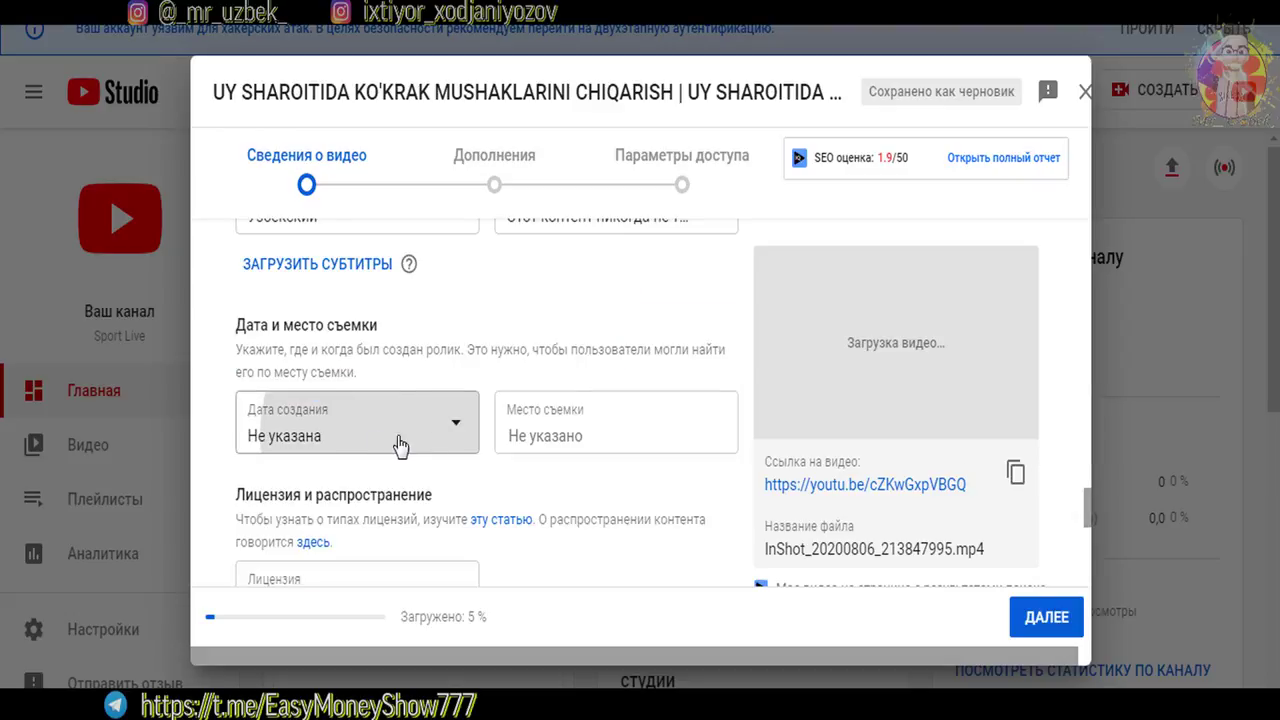
Set the recording date to 12 Oct 2020 and continue to the Дополнения step
click(305, 405)
click(258, 305)
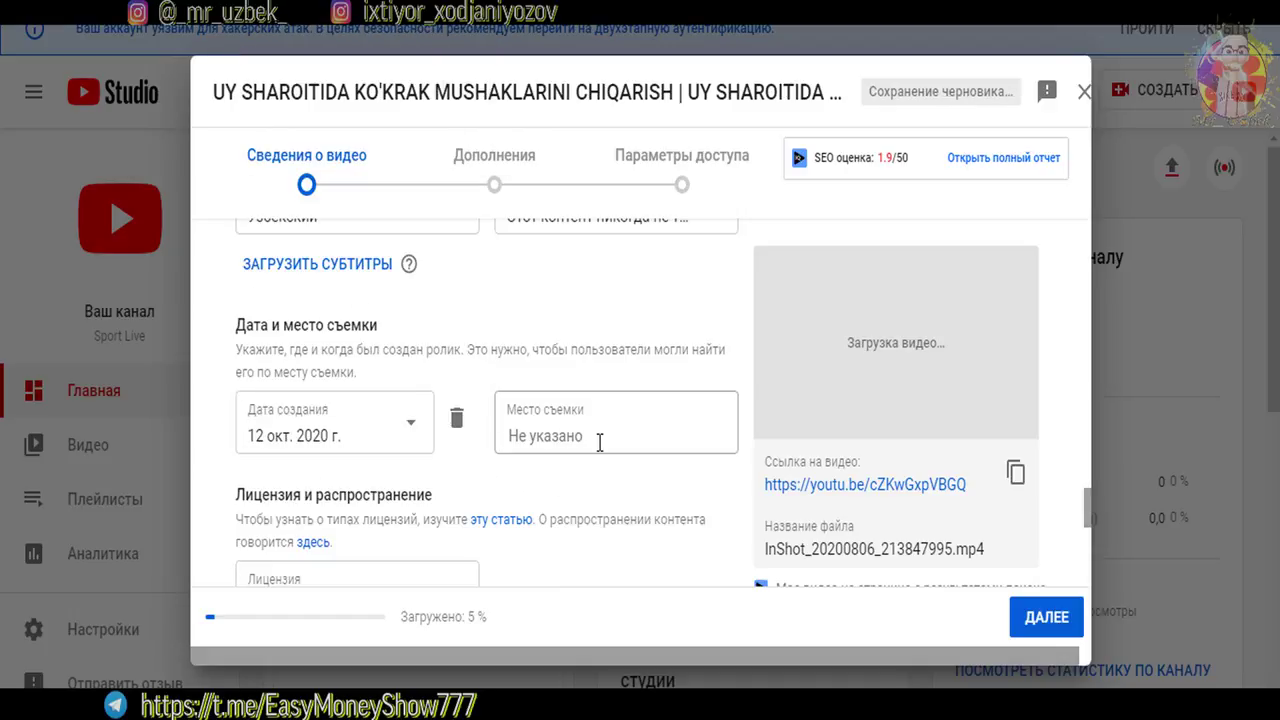
drag(1087, 514, 1090, 583)
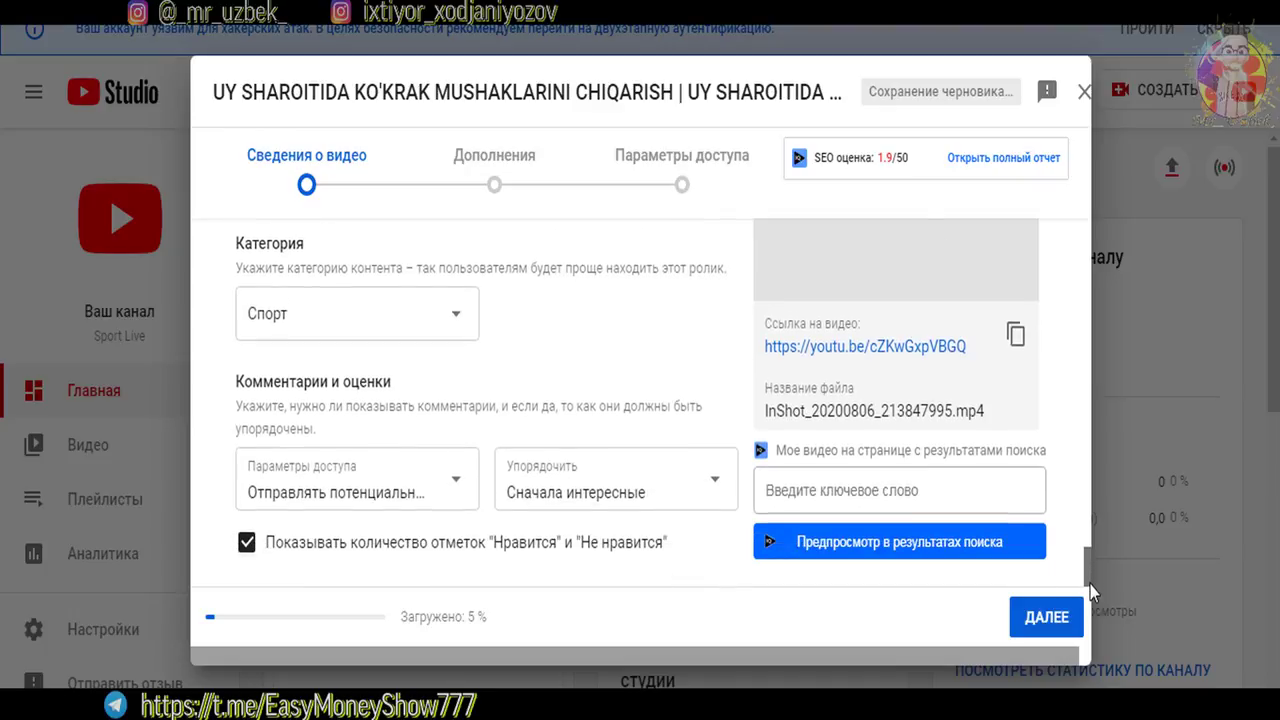
click(1050, 618)
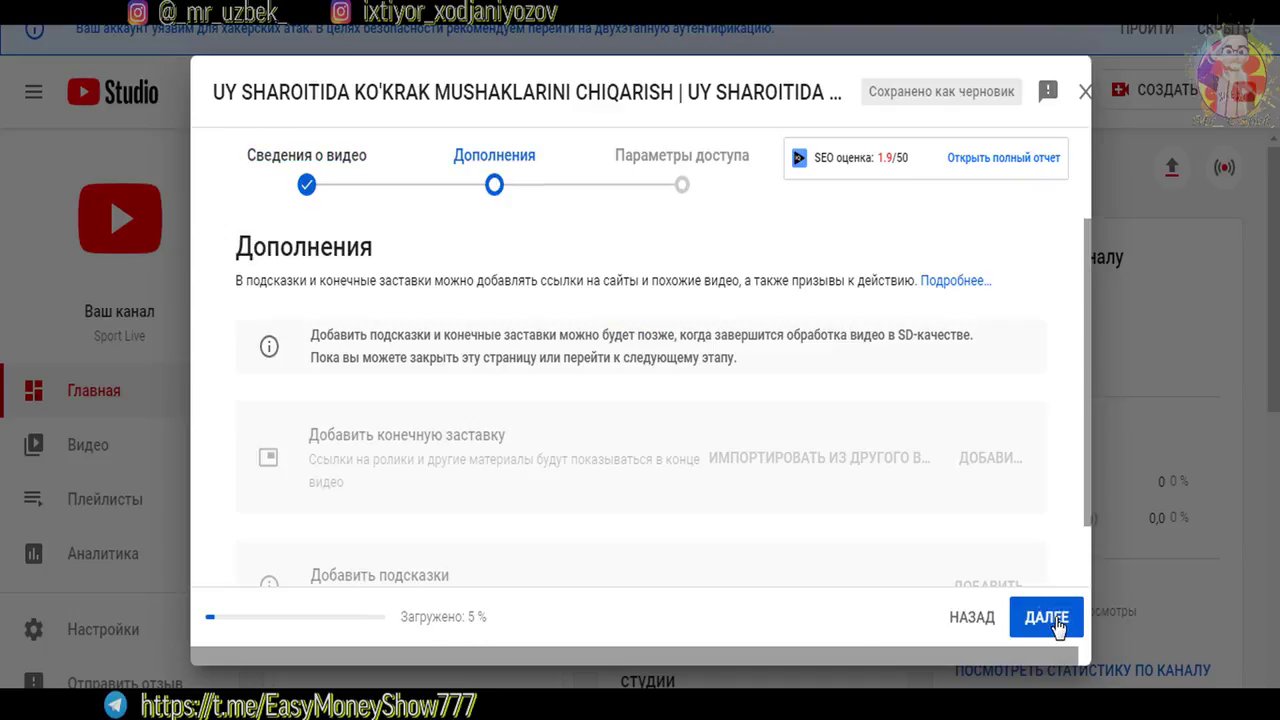
Pass over the end screen and cards options without adding any, moving on to the Параметры доступа step
scroll(343, 451, down, 1)
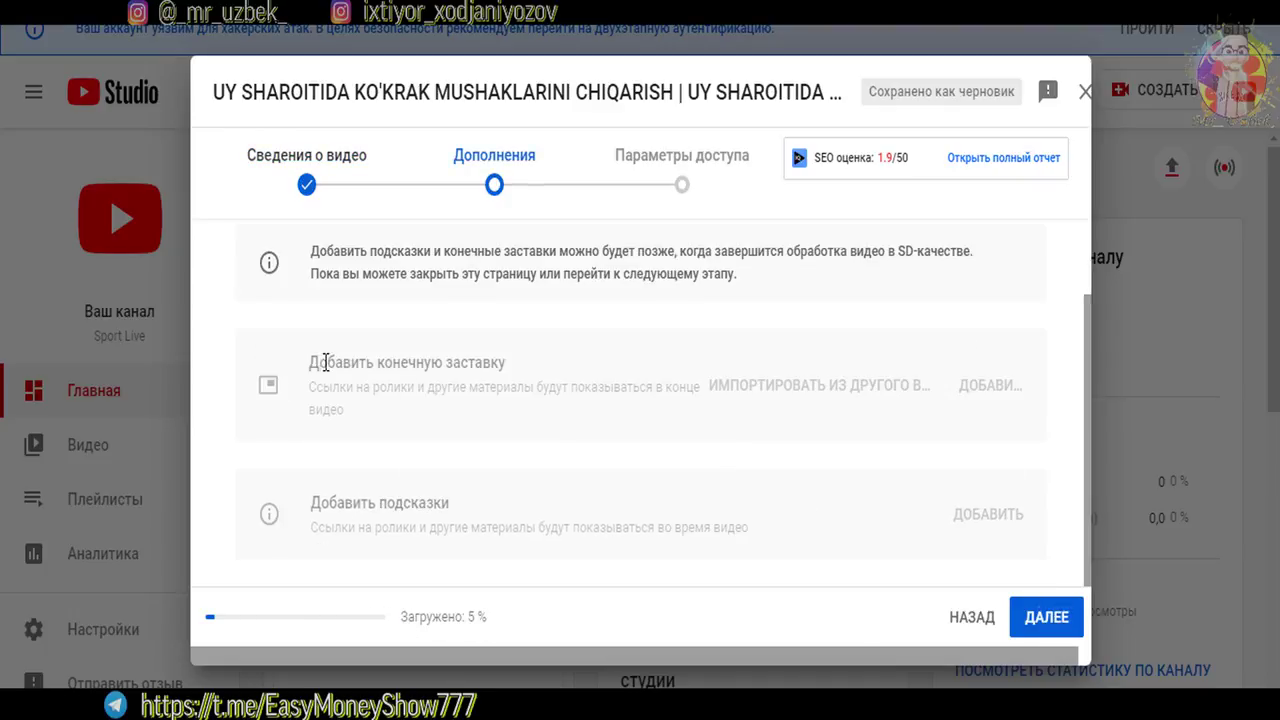
drag(326, 363, 491, 371)
drag(338, 505, 475, 507)
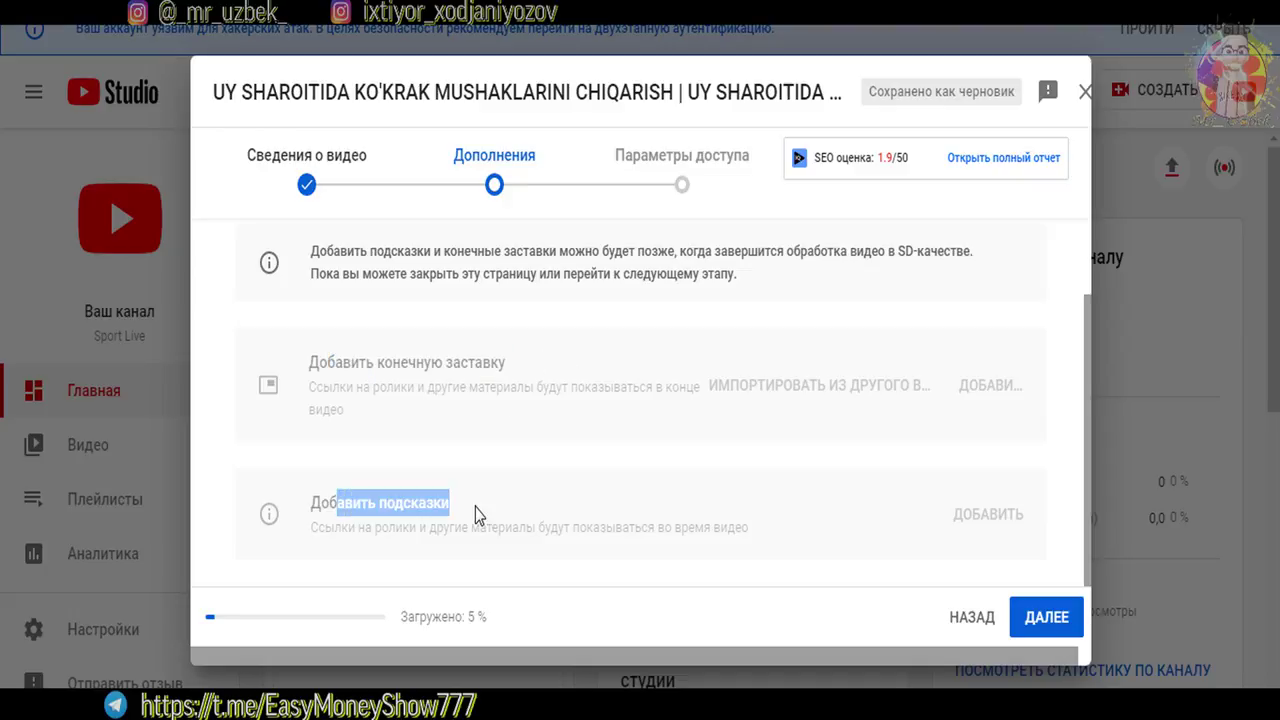
click(362, 358)
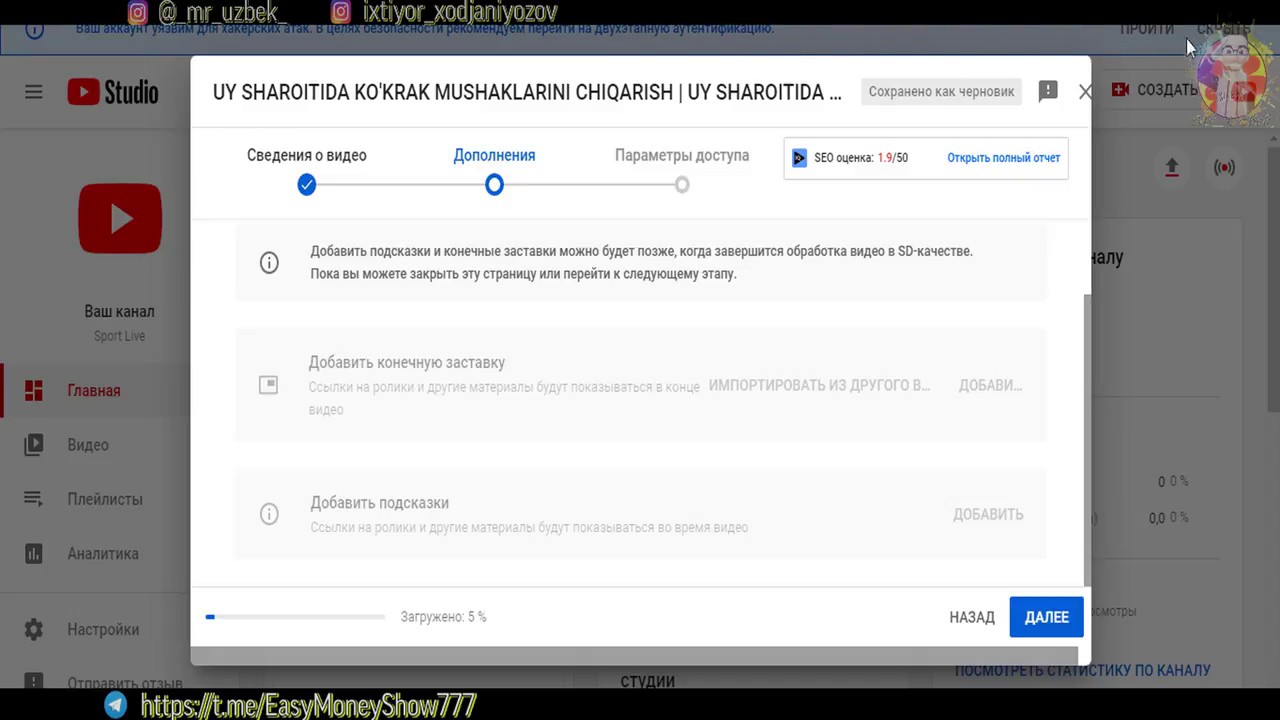
click(681, 185)
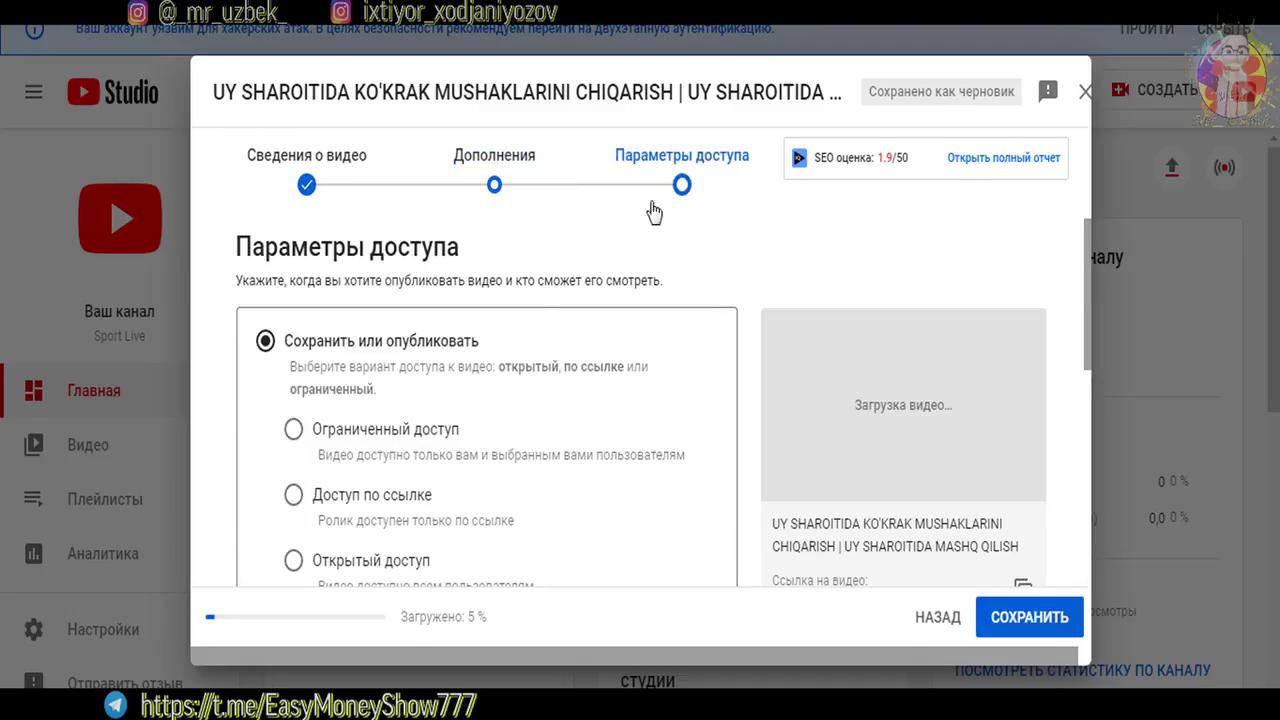
Try the Ограниченный, По ссылке and Открытый visibility options, including an instant premiere
scroll(591, 246, down, 1)
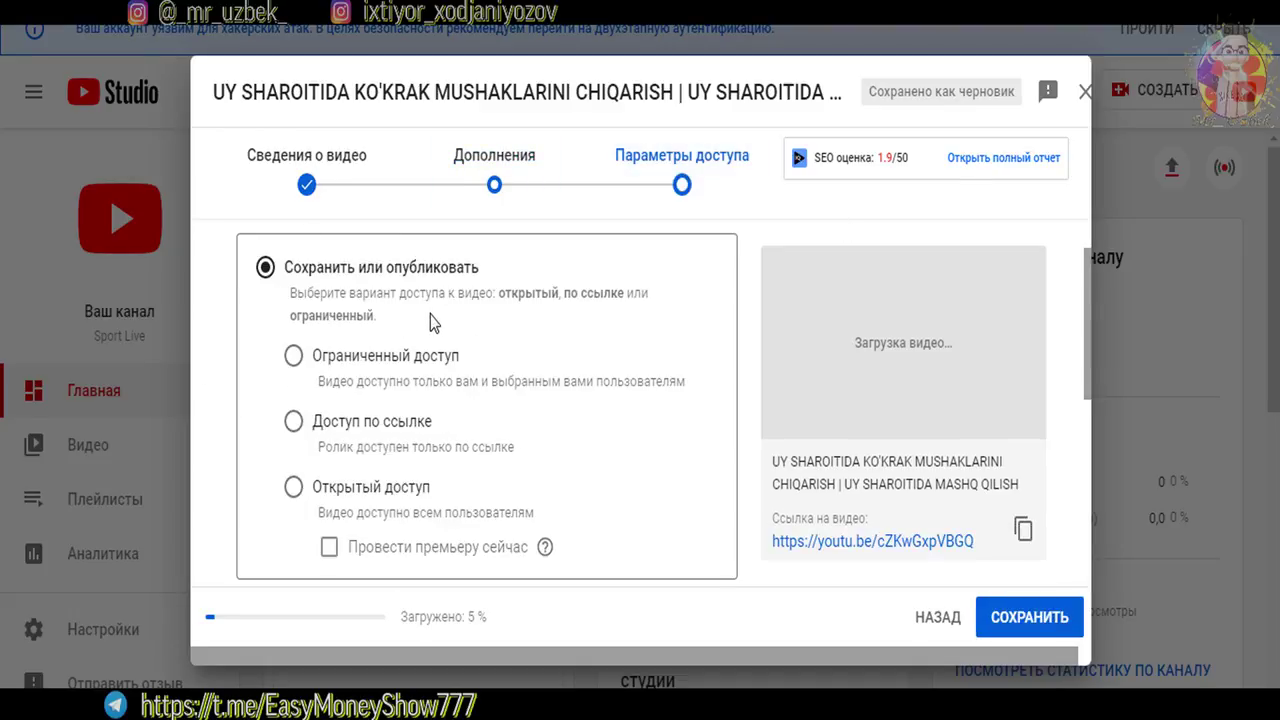
click(294, 357)
click(317, 426)
scroll(1080, 350, down, 2)
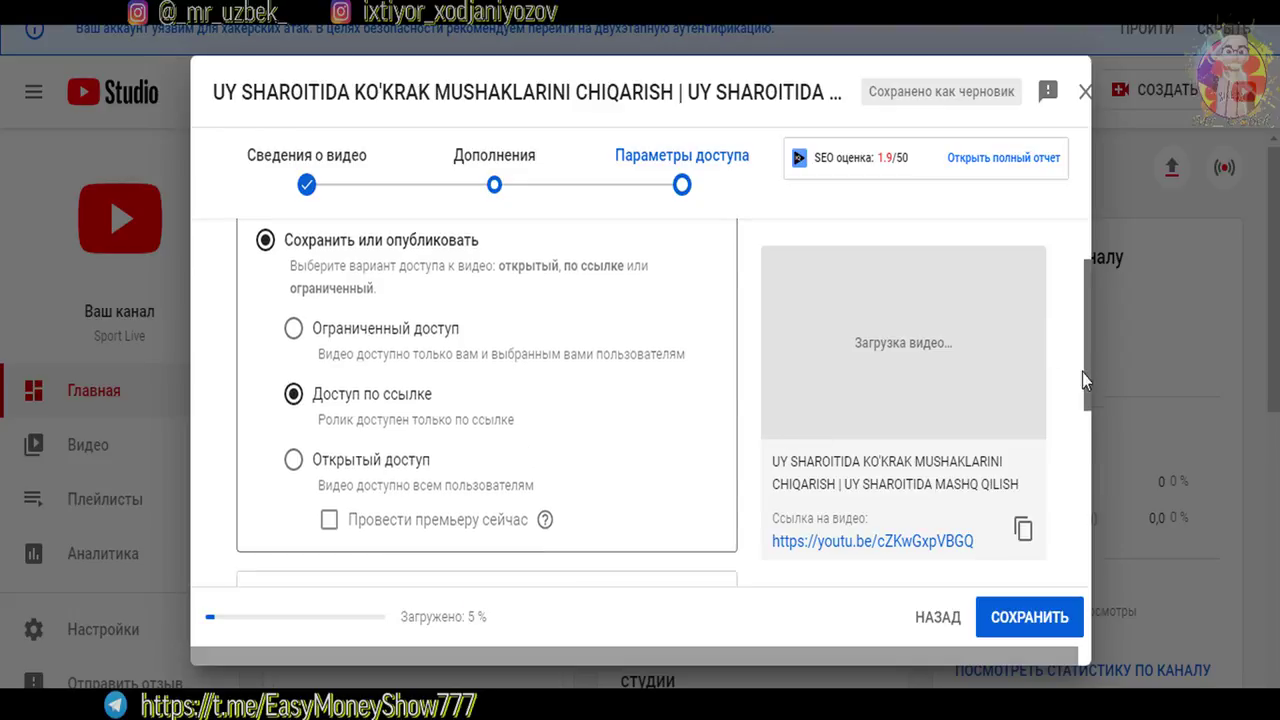
click(294, 352)
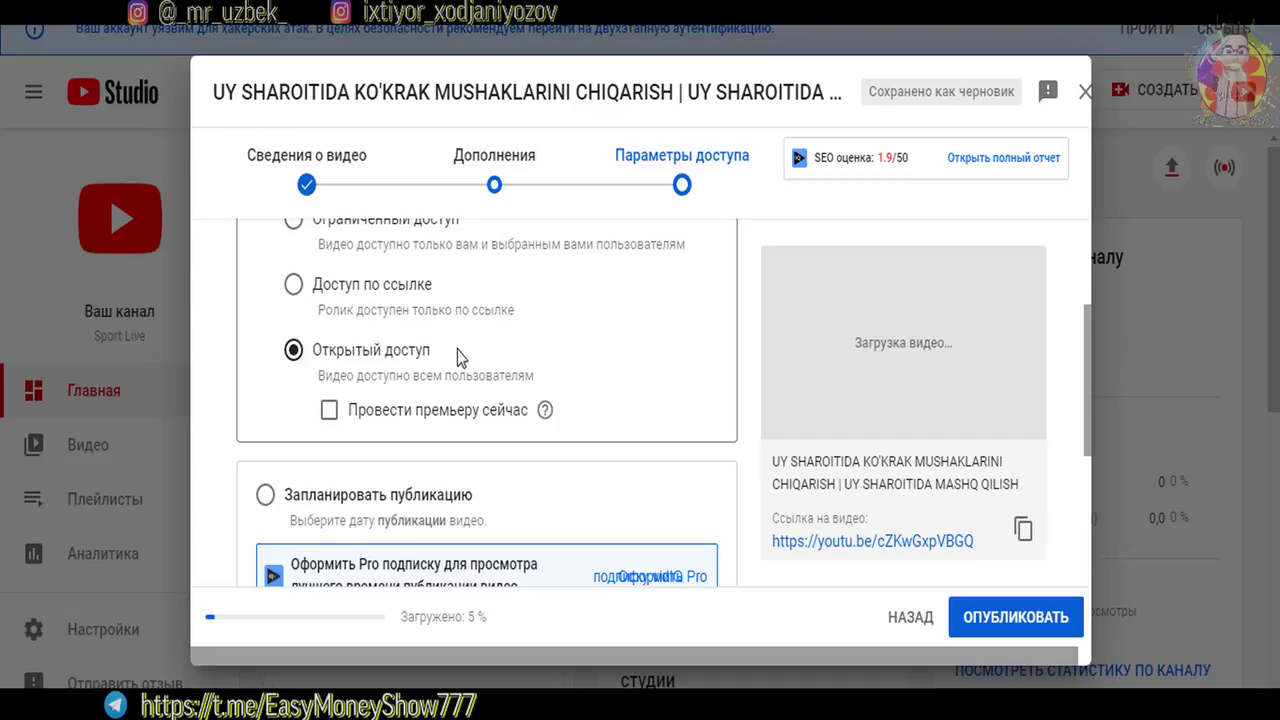
click(330, 412)
Try scheduling a premiere, then switch back to immediate public release and publish the video
drag(1086, 361, 1087, 420)
scroll(266, 289, down, 1)
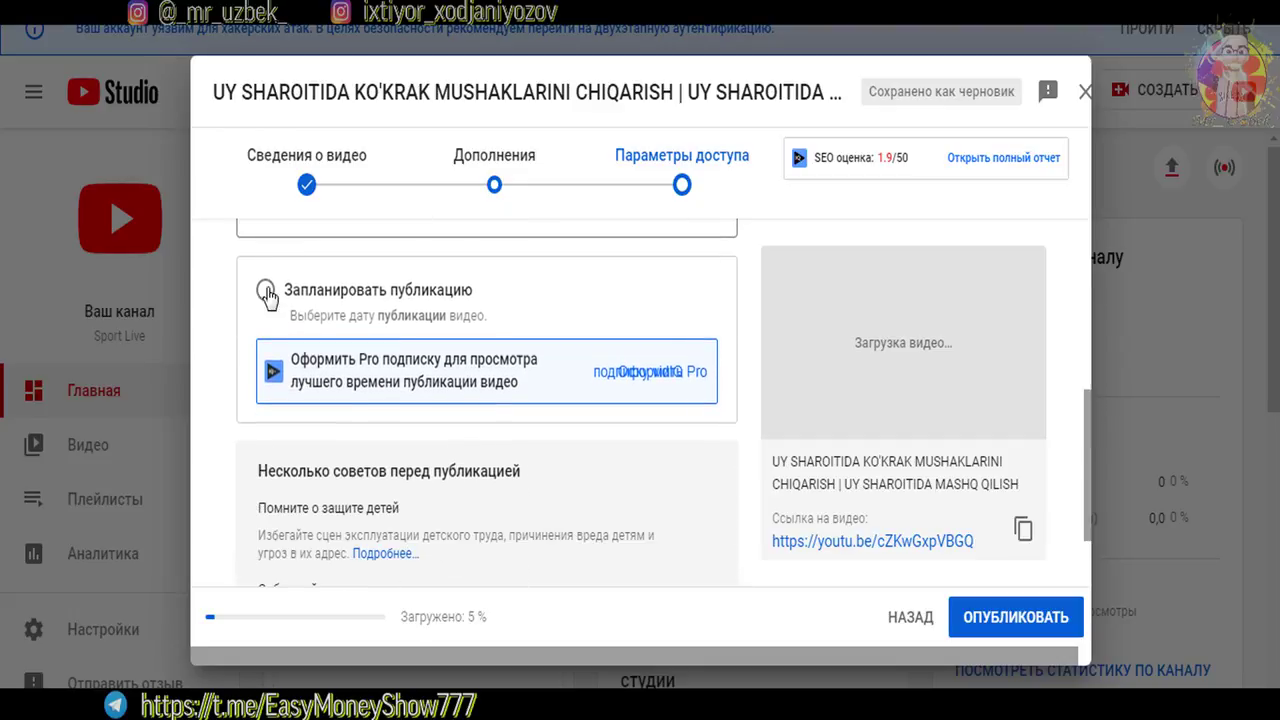
click(266, 289)
scroll(455, 400, down, 1)
scroll(374, 420, up, 3)
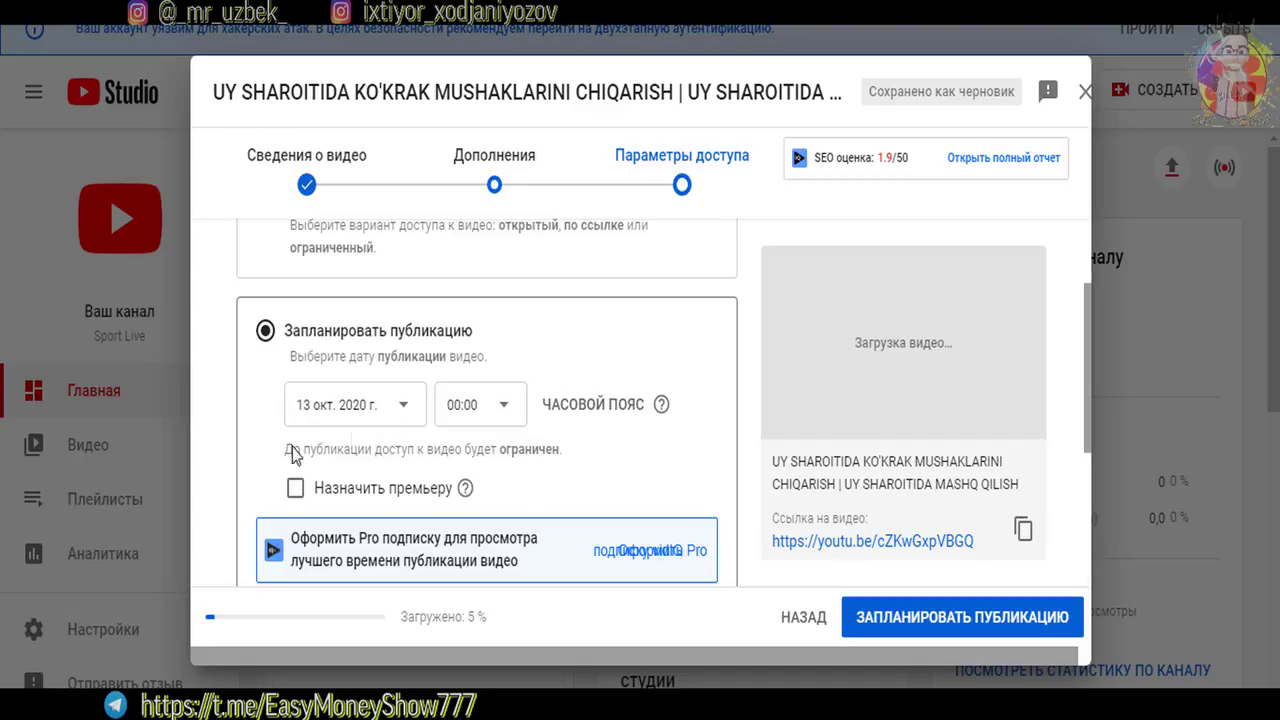
click(297, 489)
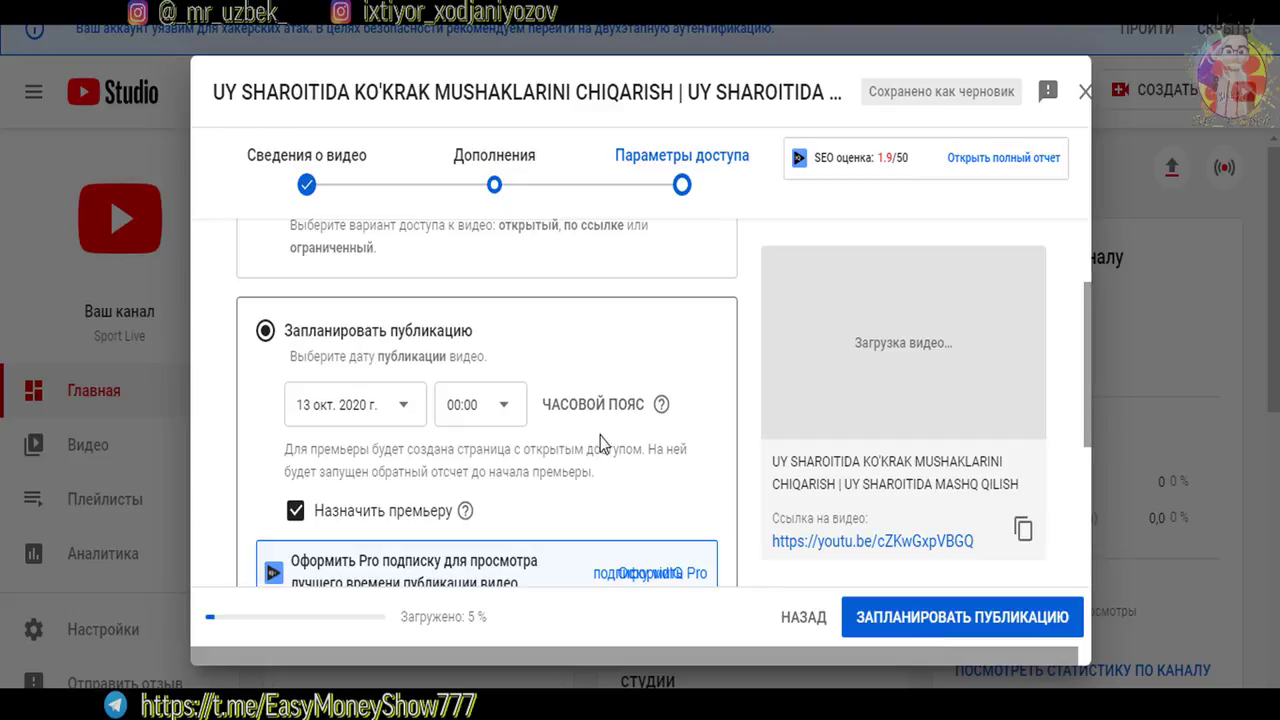
scroll(265, 335, up, 2)
click(265, 341)
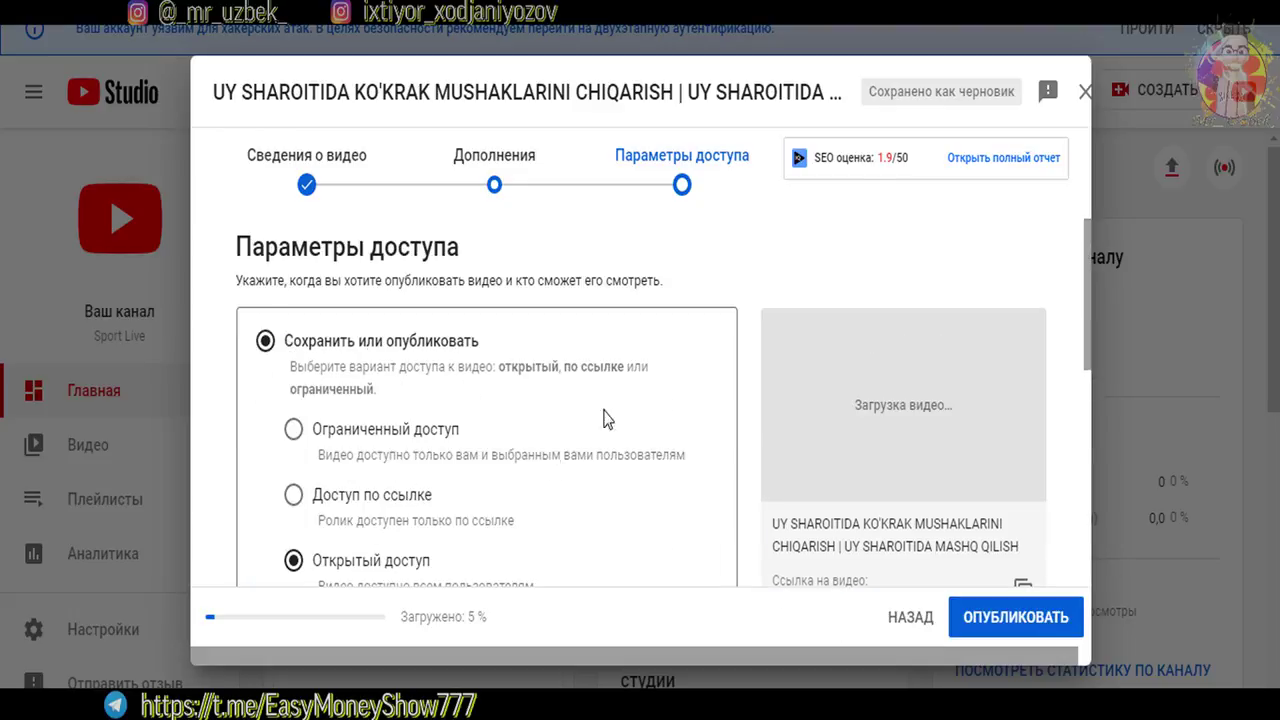
click(997, 618)
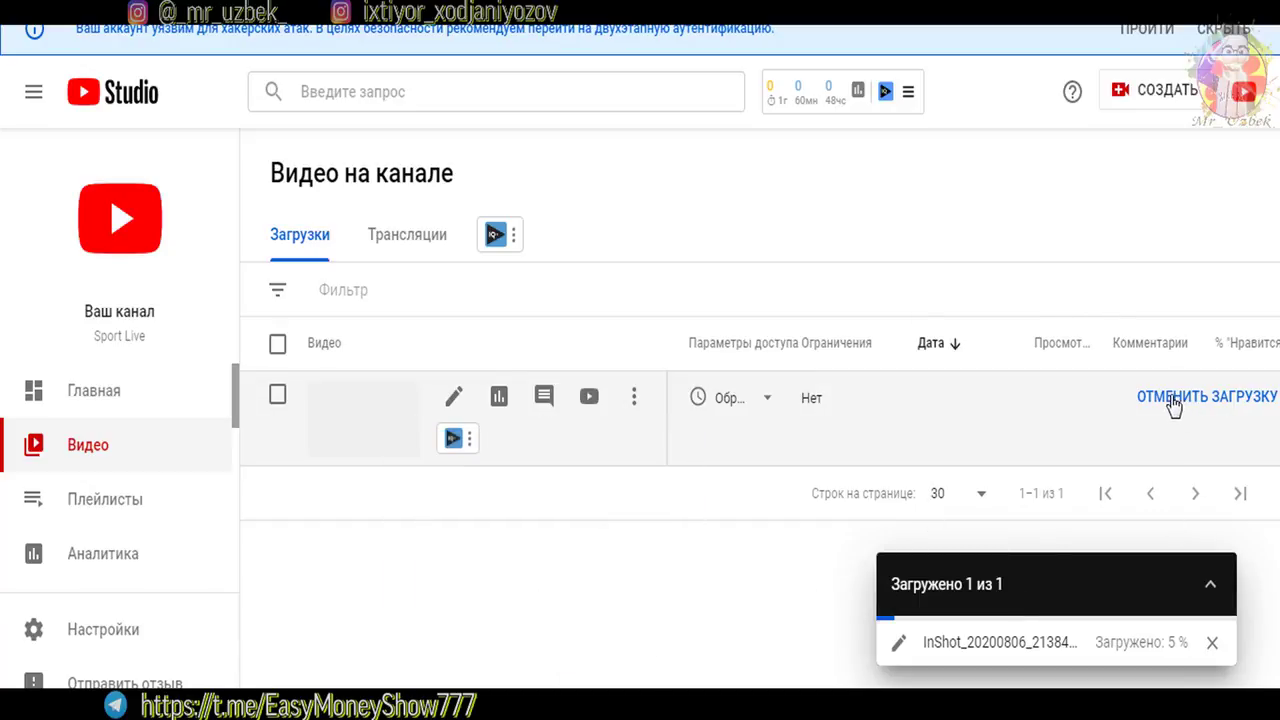
Cancel and confirm cancelling the upload, then close the upload panel and both help tips
click(1177, 398)
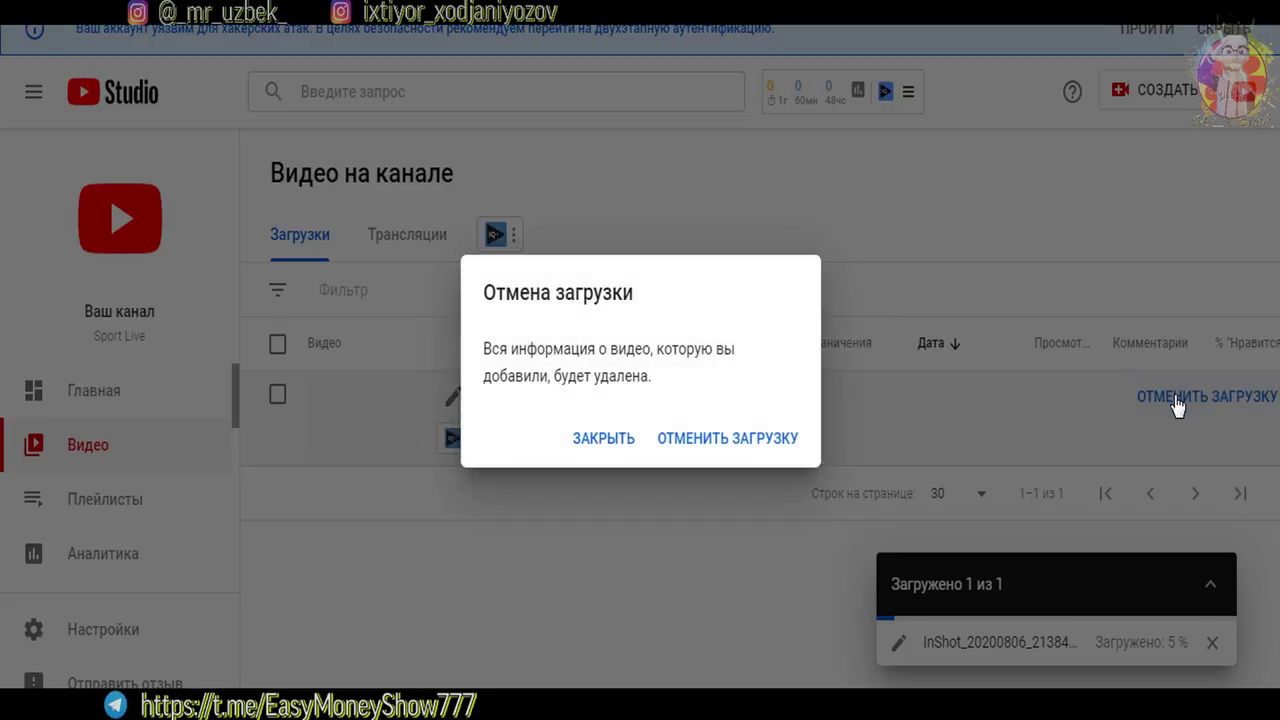
click(731, 443)
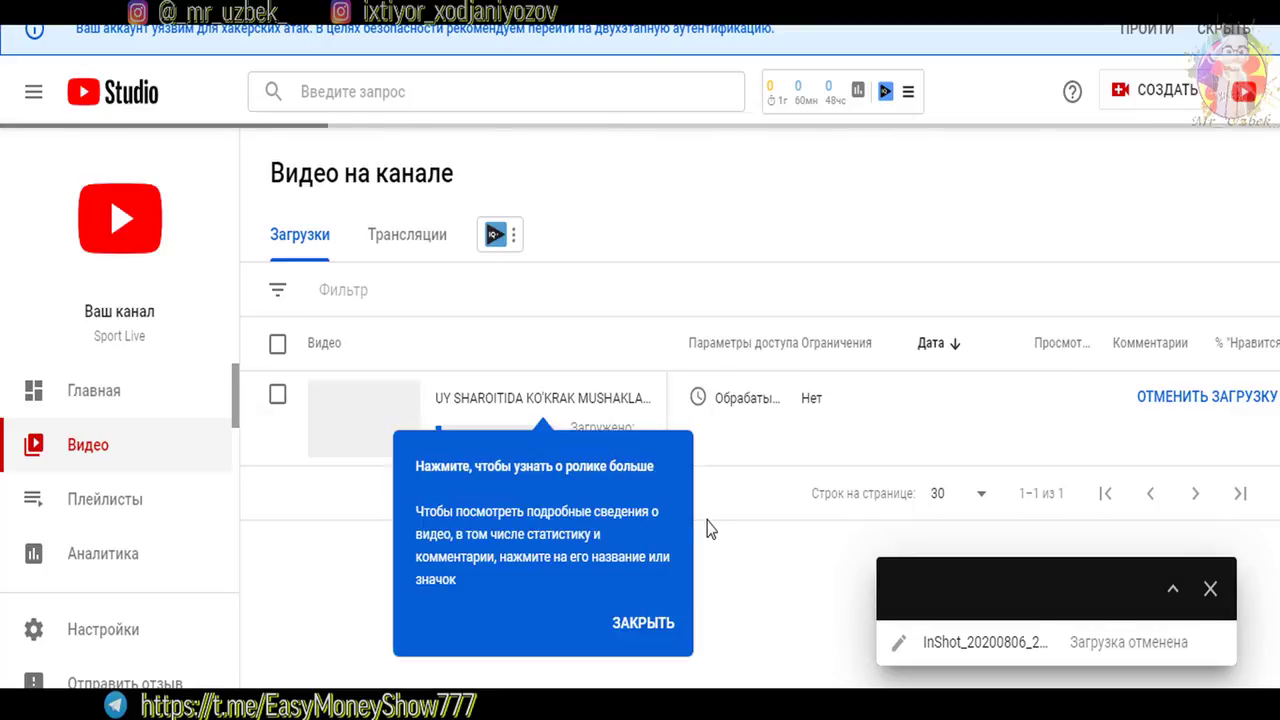
click(1210, 589)
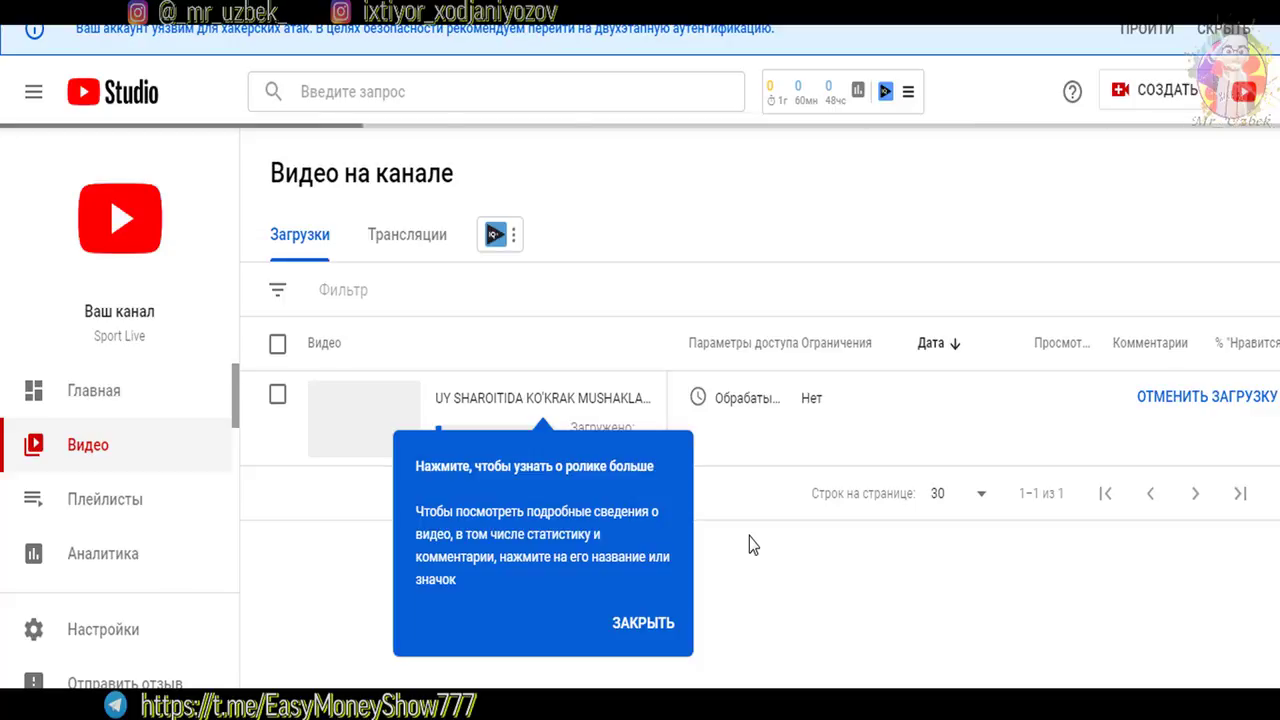
click(660, 623)
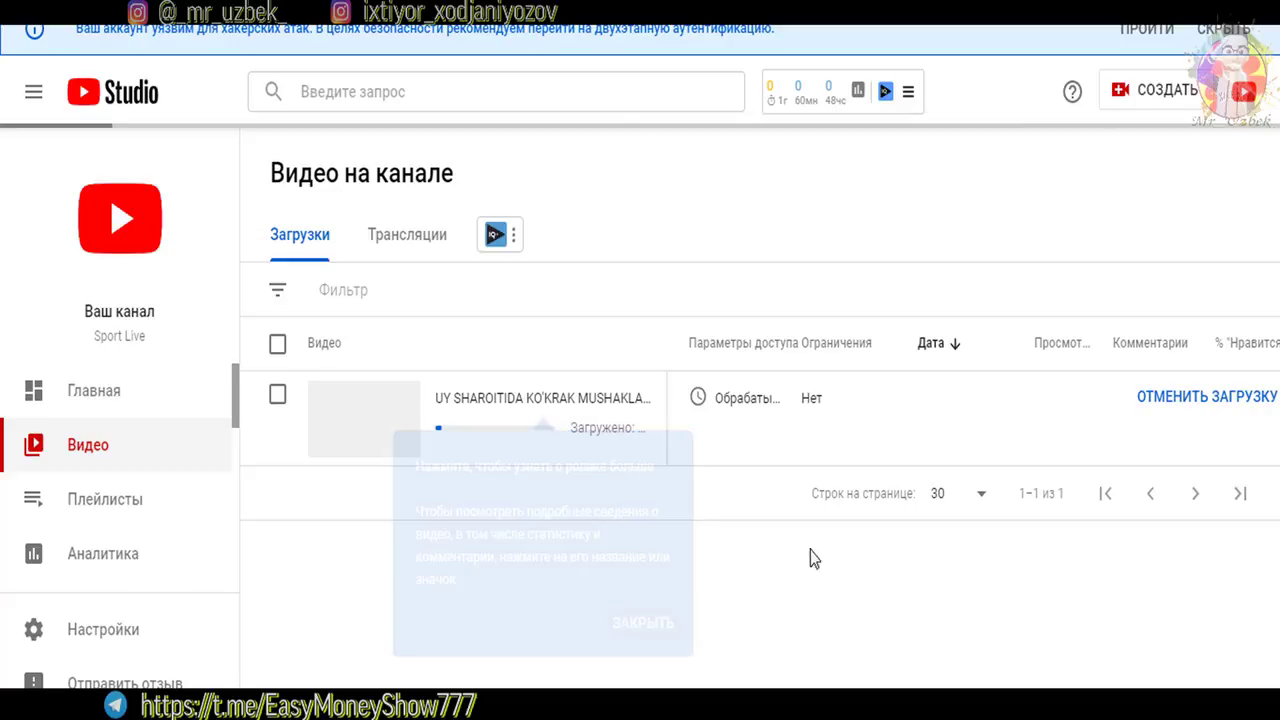
click(180, 220)
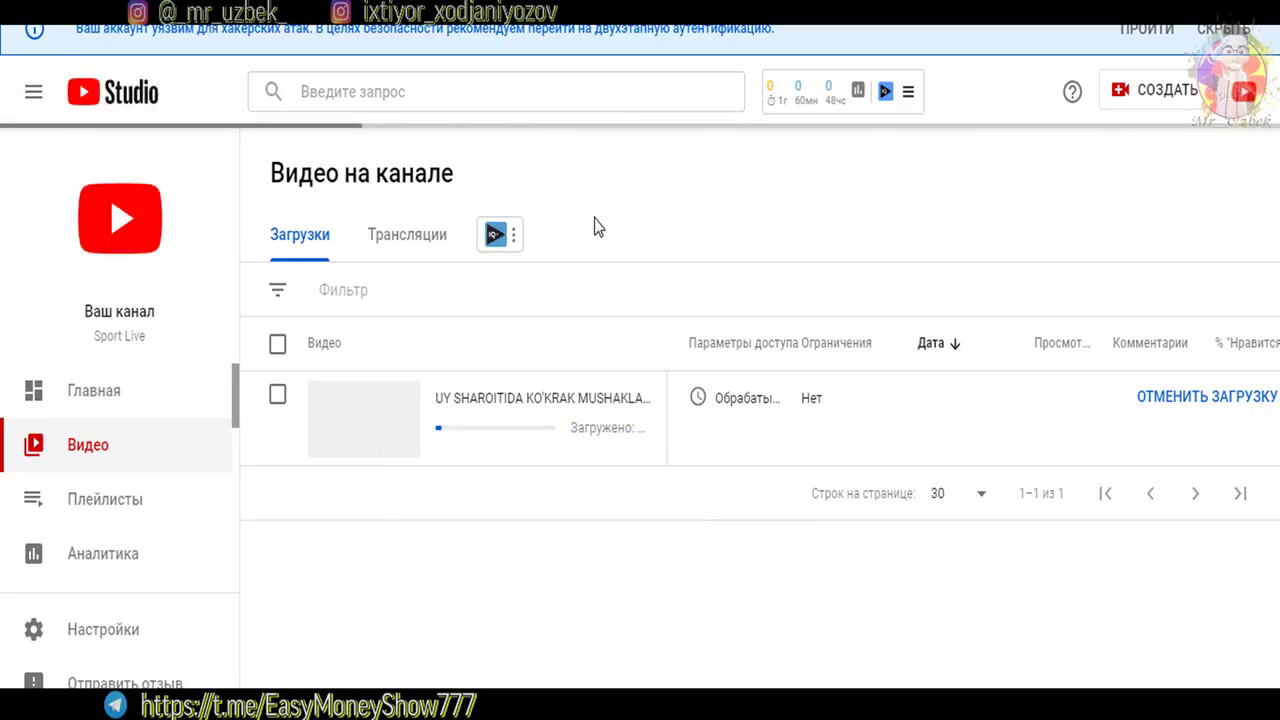